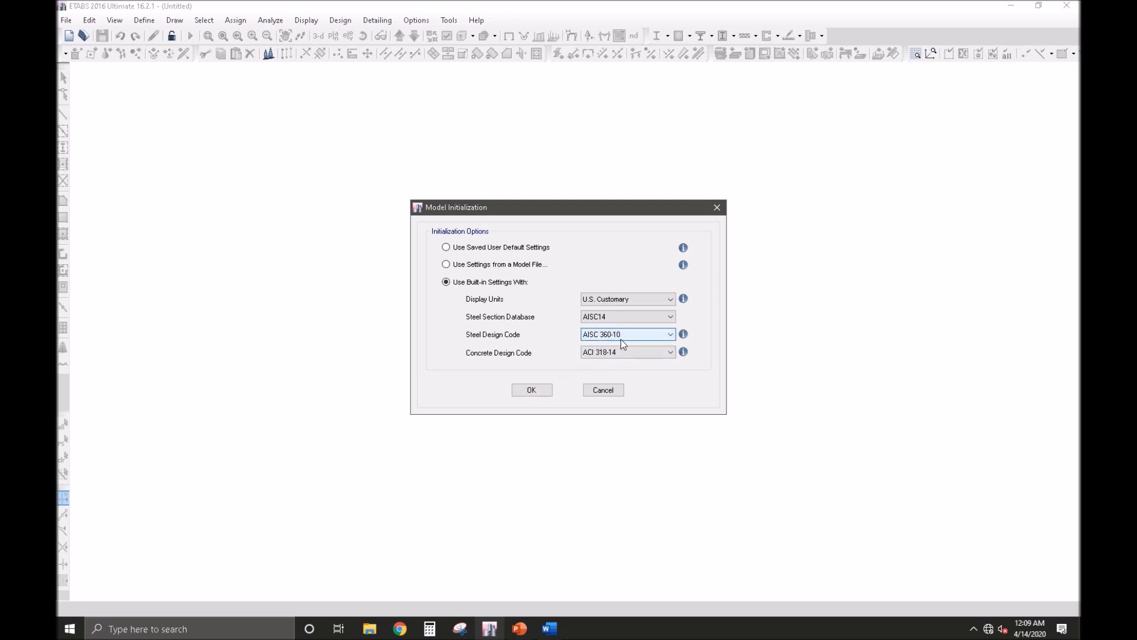
Step: Create a blank model using the built-in settings with U.S. Customary units, AISC 360-10 steel and ACI 318-14 concrete codes
left_click(532, 389)
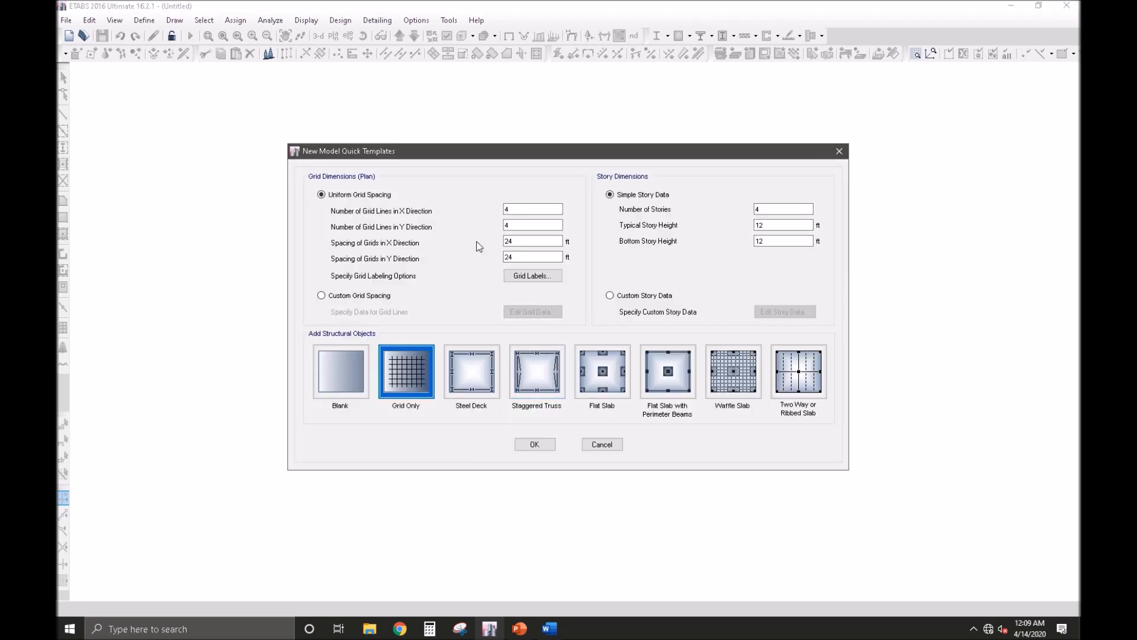
left_click(342, 372)
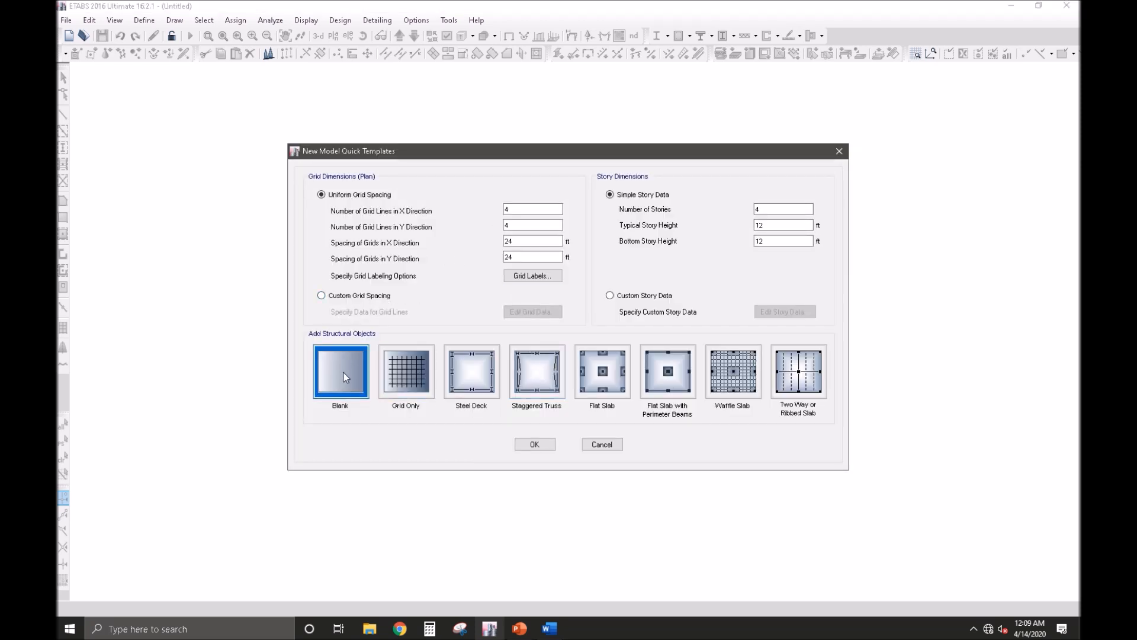
left_click(539, 445)
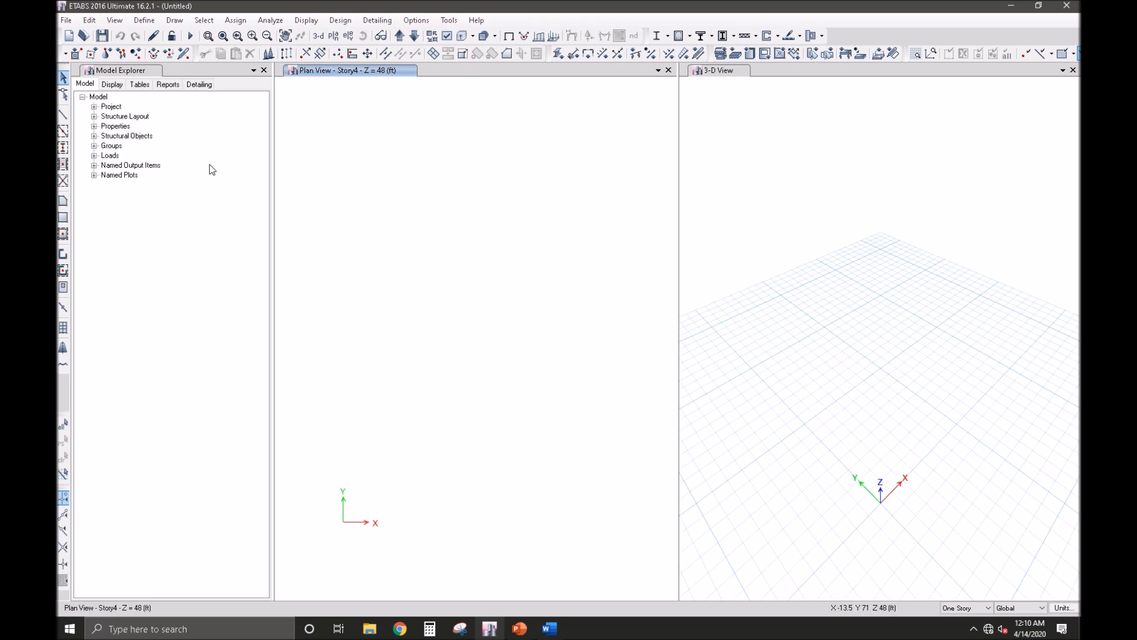
Step: Open grid system G1 for editing and display its rectangular grid data as spacing
left_click(144, 21)
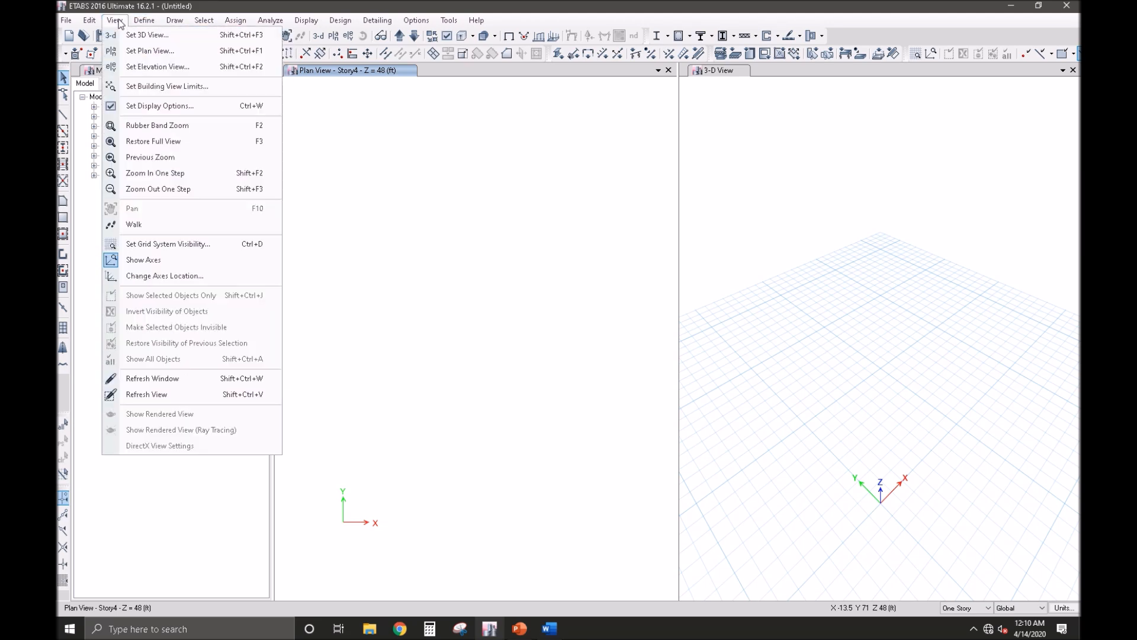
left_click(114, 20)
left_click(90, 21)
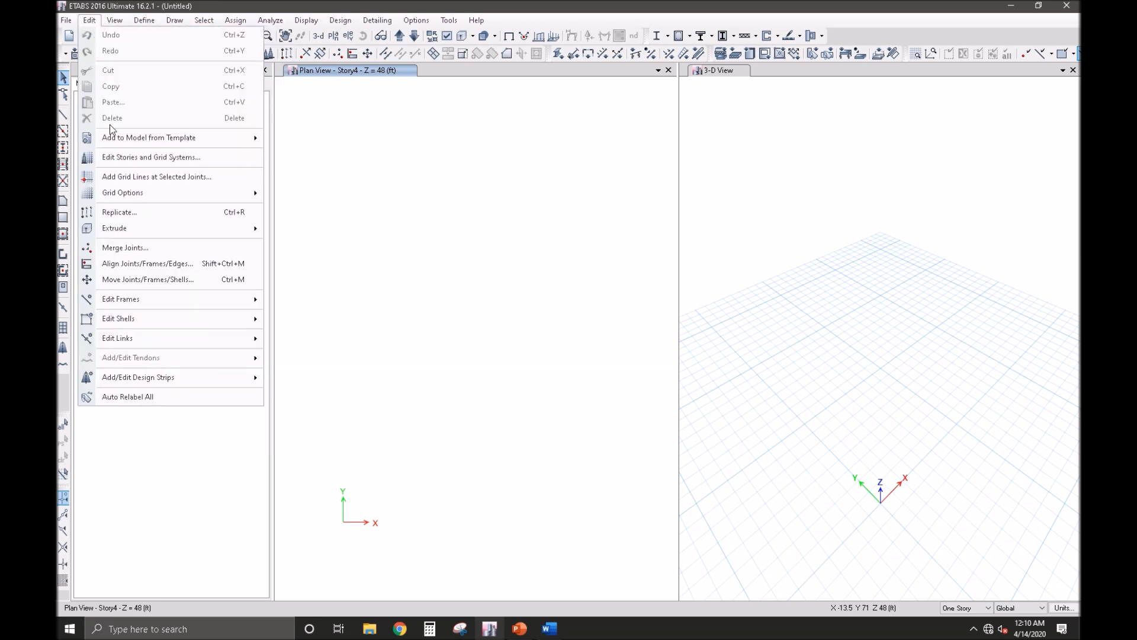
left_click(167, 158)
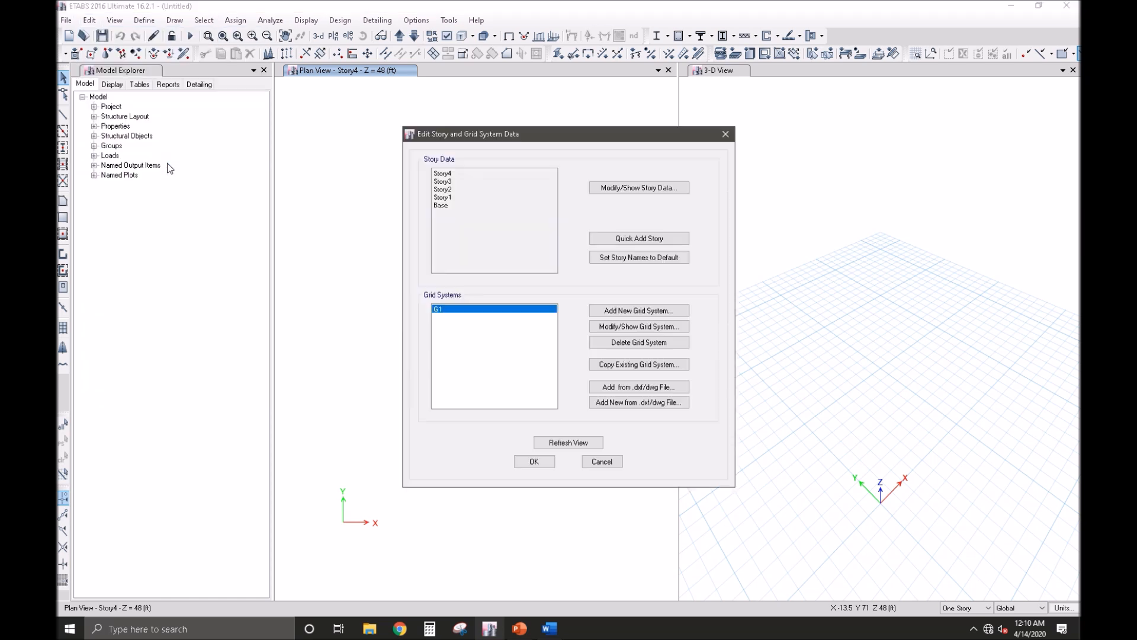
left_click(609, 329)
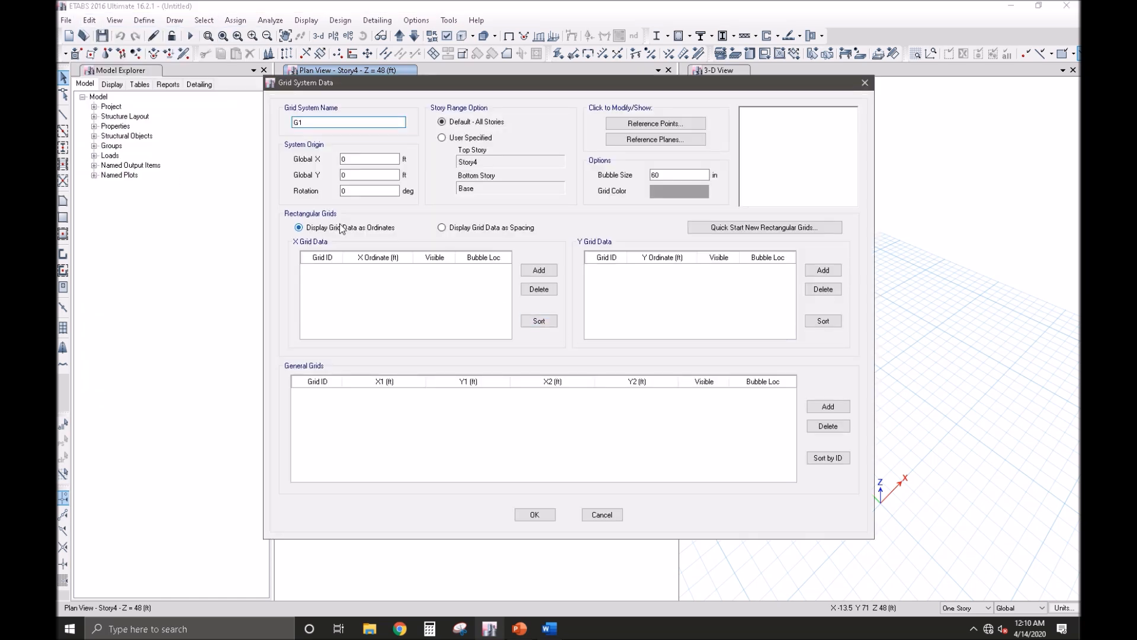
left_click(452, 228)
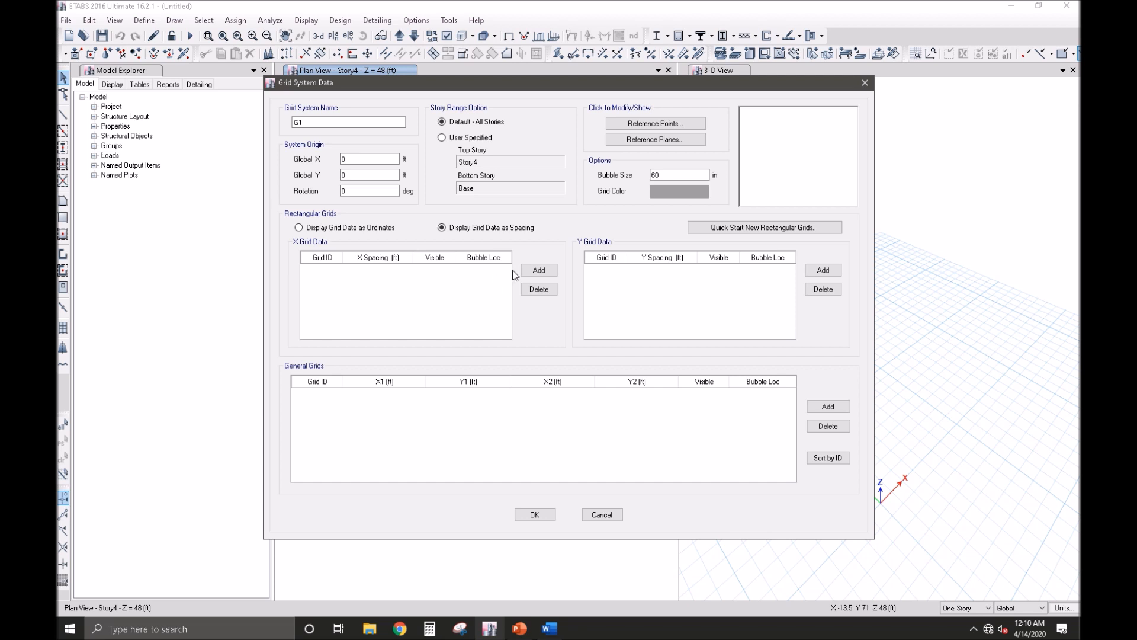
Step: Add four X grid lines to G1 and set the first three X spacings to 20 ft
left_click(529, 273)
left_click(529, 274)
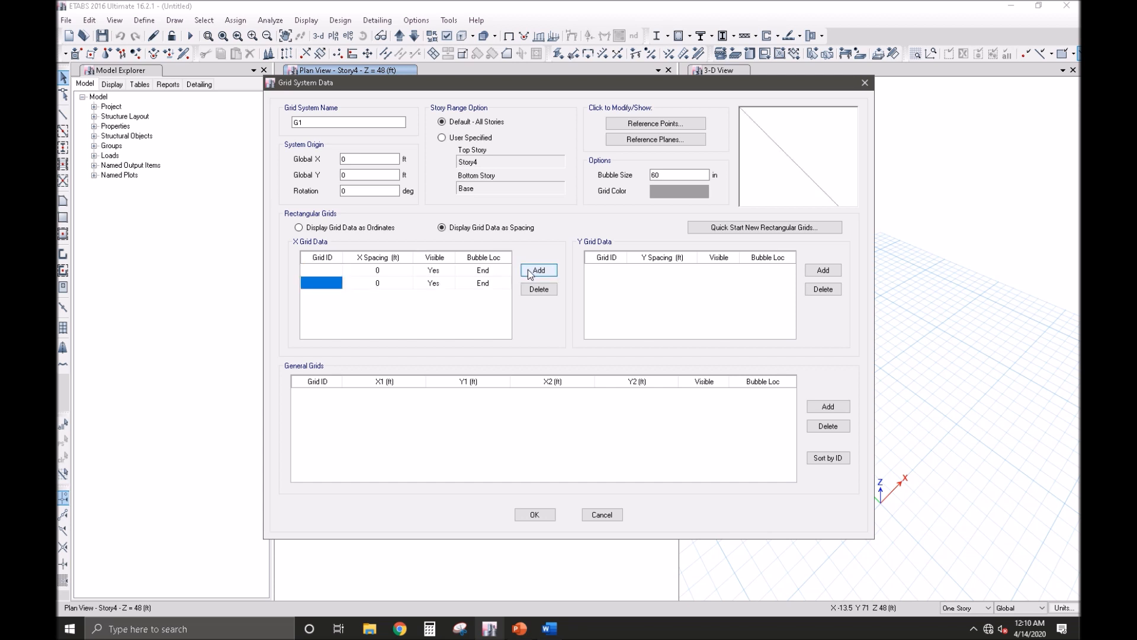
left_click(529, 273)
left_click(529, 273)
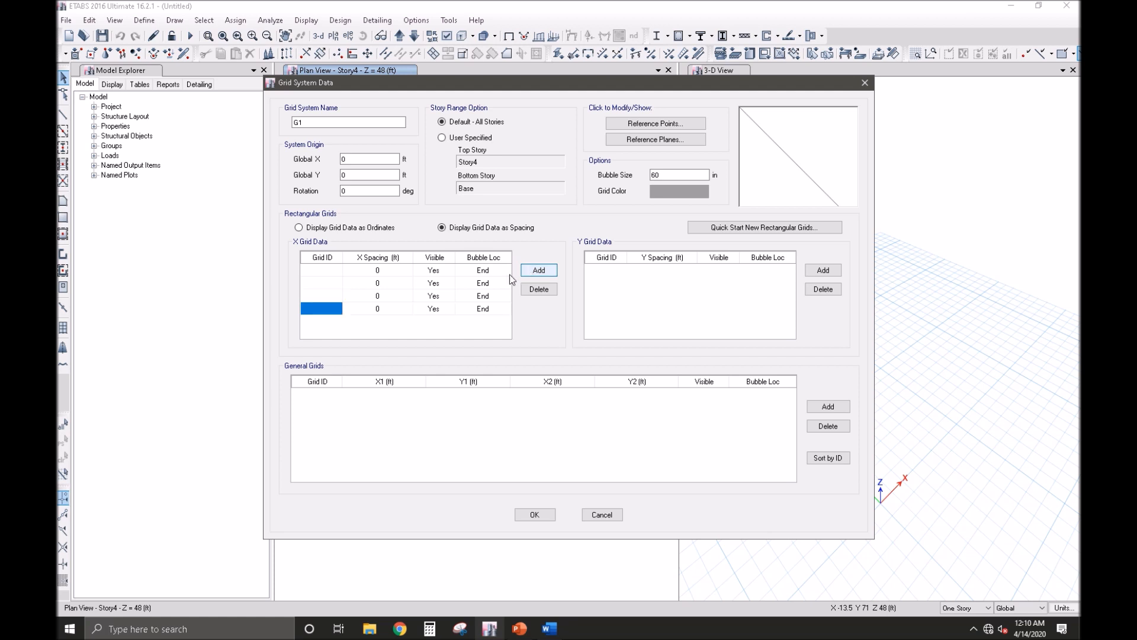
left_click(377, 272)
type("20")
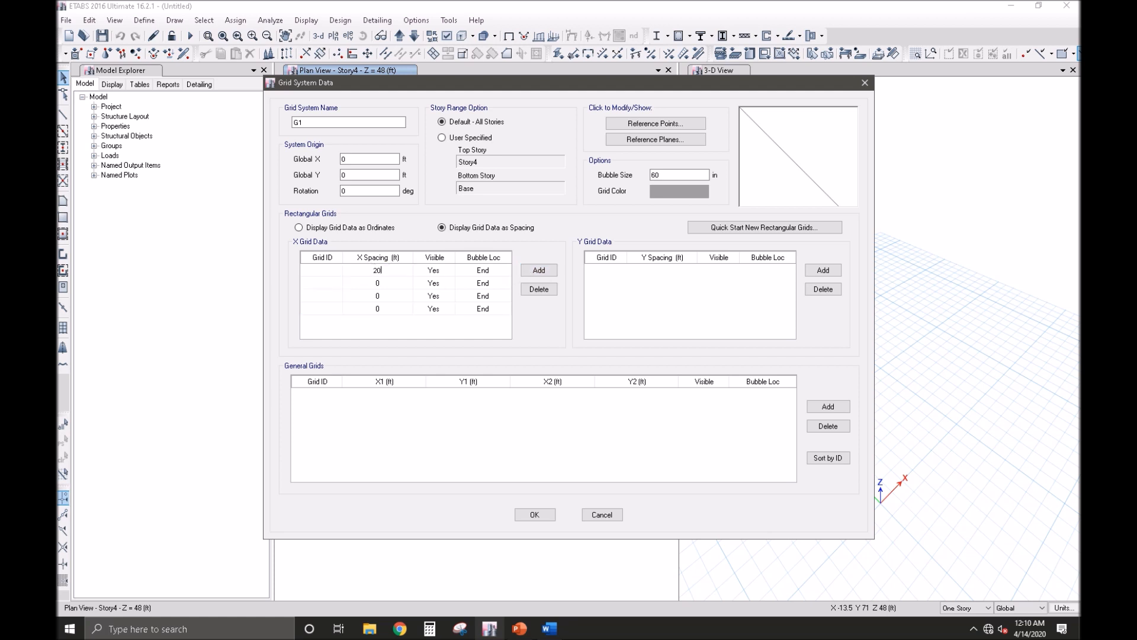
key("Return")
type("20")
key("Return")
type("20")
key("Return")
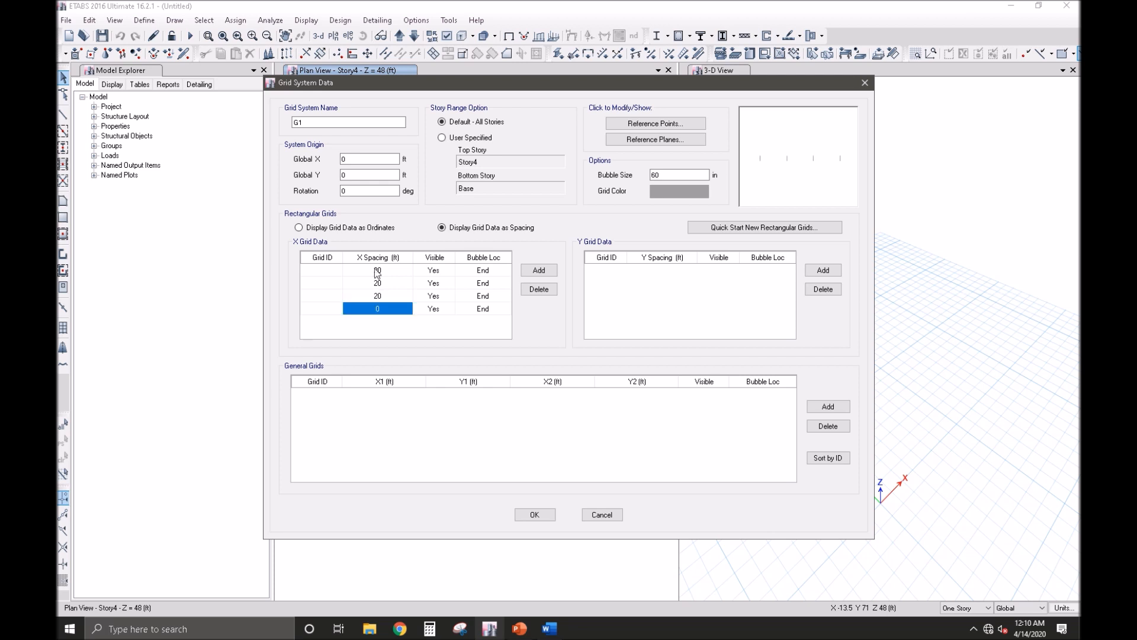
Step: Add a fifth X grid line and set the fourth X spacing to 20 ft
left_click(539, 270)
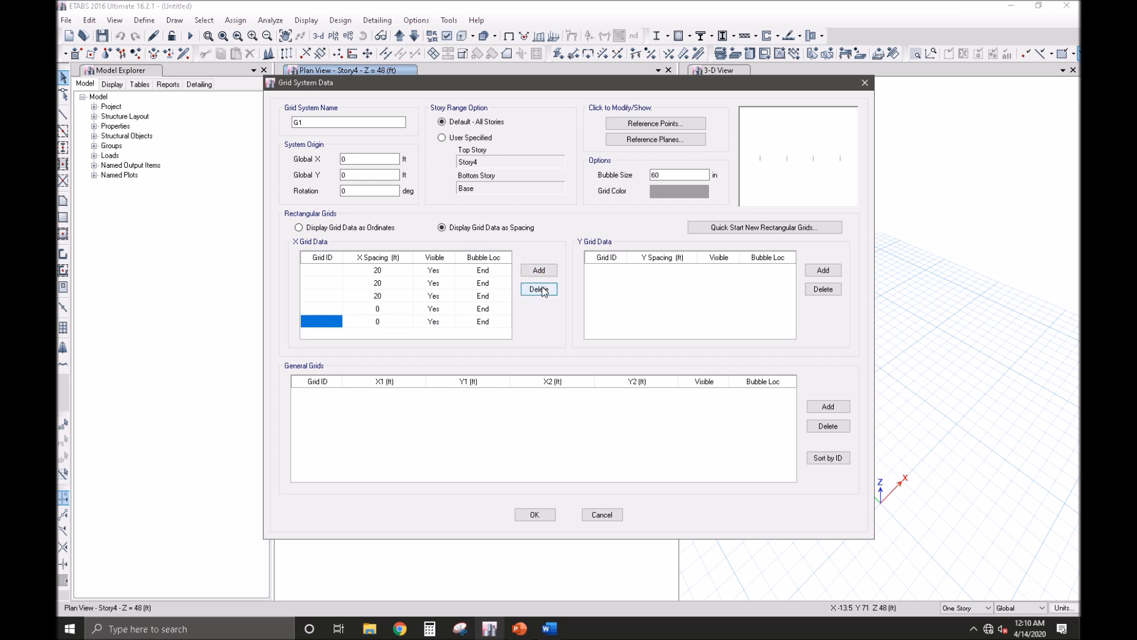
left_click(372, 309)
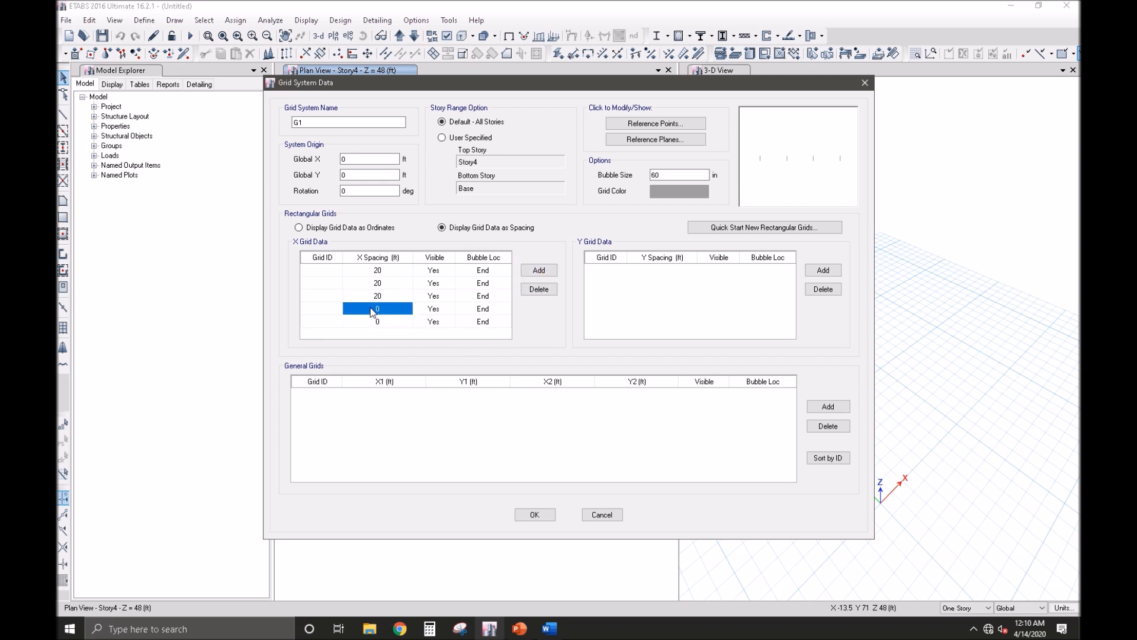
type("20")
key("Return")
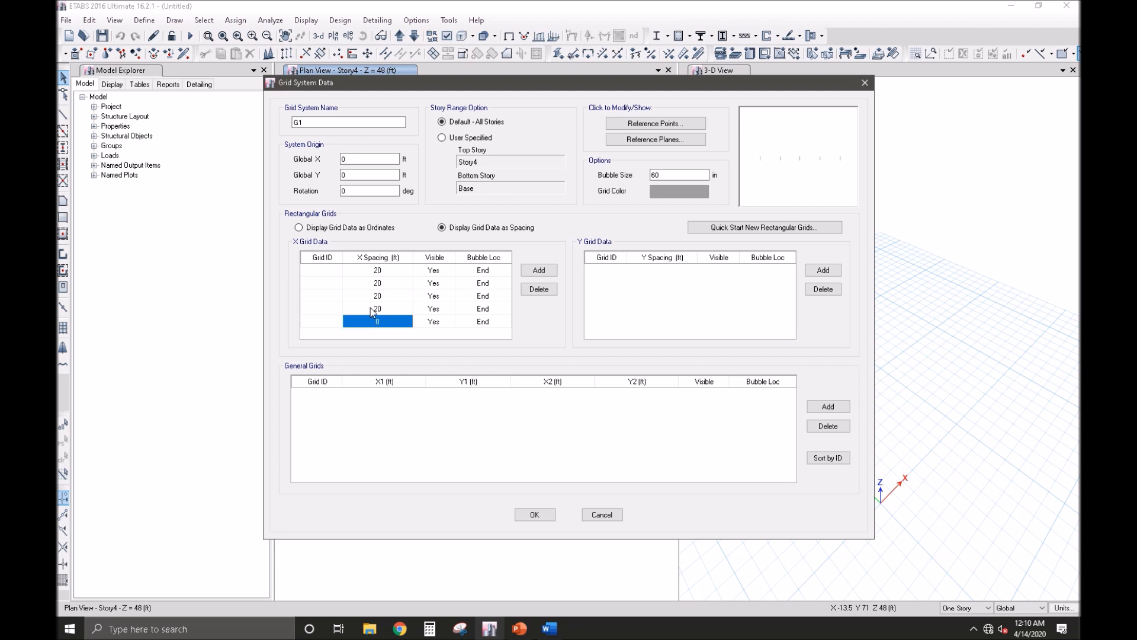
Step: Label the five X grid lines A, B, C, D and E in order
left_click(325, 272)
type("A")
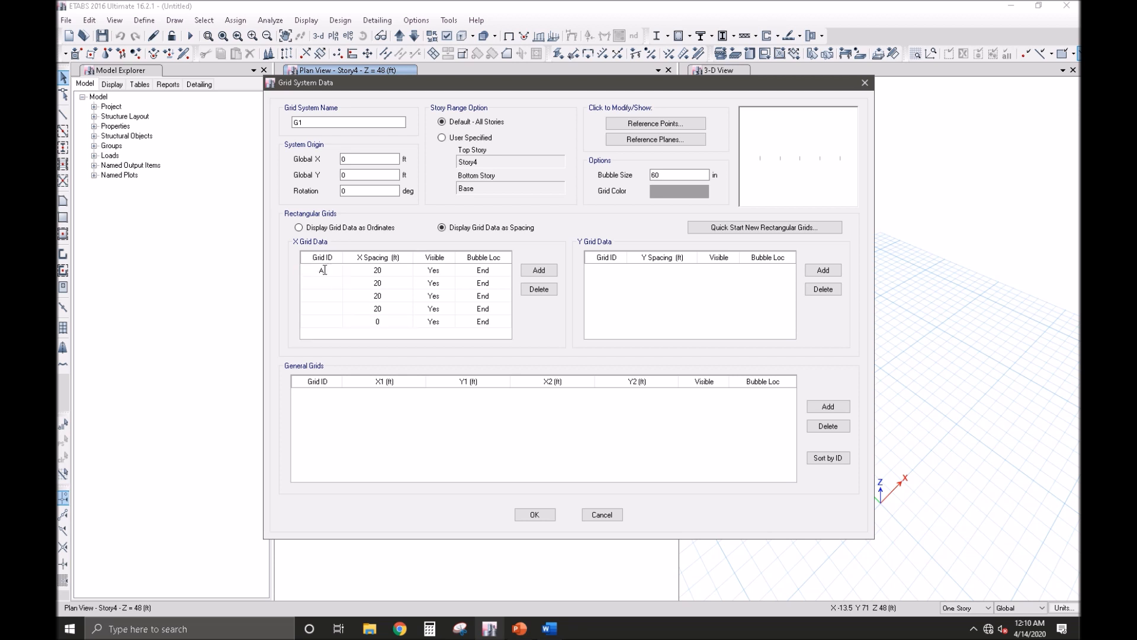
key("Return")
type("B")
key("Return")
type("C")
key("Return")
type("D")
key("Return")
type("E")
key("Up")
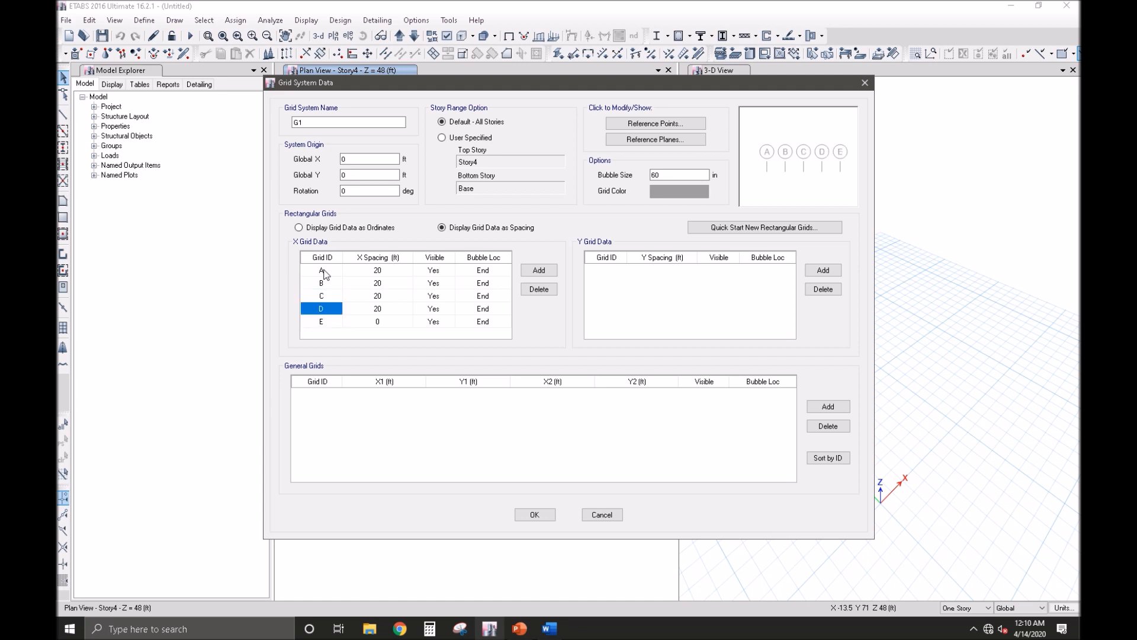
Step: Add five grid lines to the Y grid data of G1
left_click(823, 271)
left_click(823, 270)
left_click(823, 270)
left_click(824, 270)
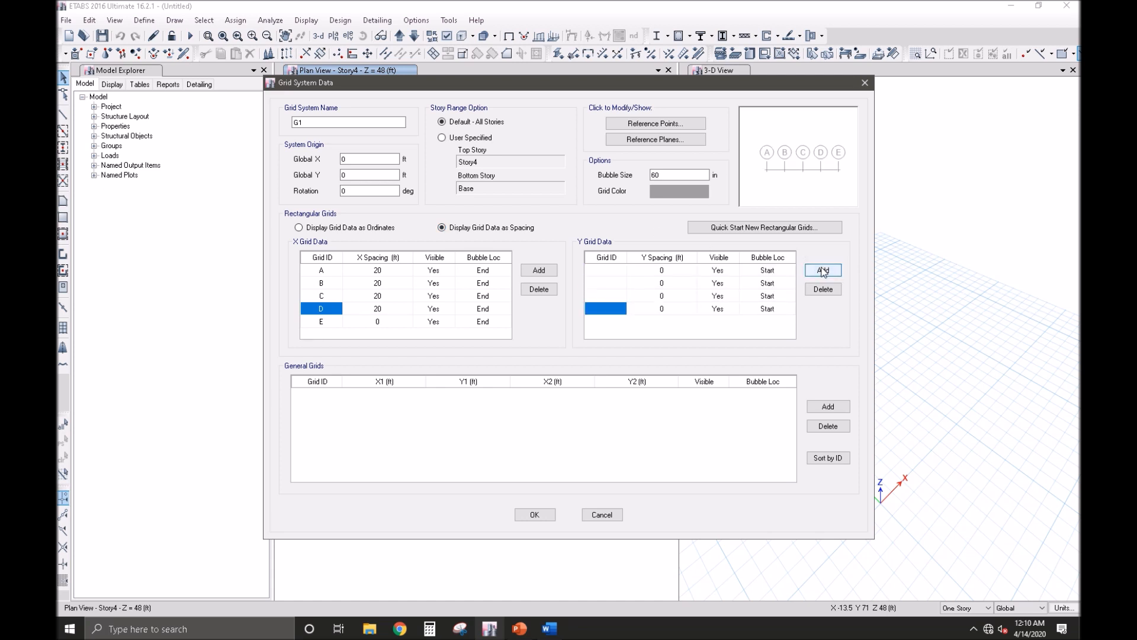
left_click(823, 270)
Step: Set the spacing of the first four Y grid lines to 20 ft each
left_click(616, 270)
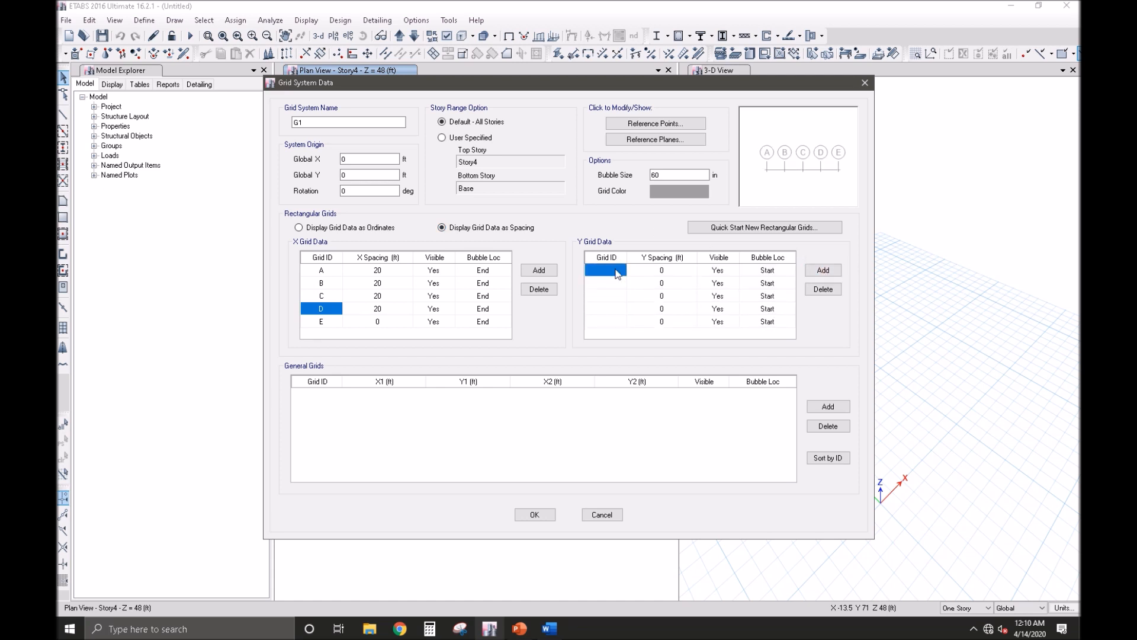
left_click(663, 271)
left_click(664, 271)
type("20")
key("Return")
type("20")
key("Return")
type("20")
key("Return")
type("20")
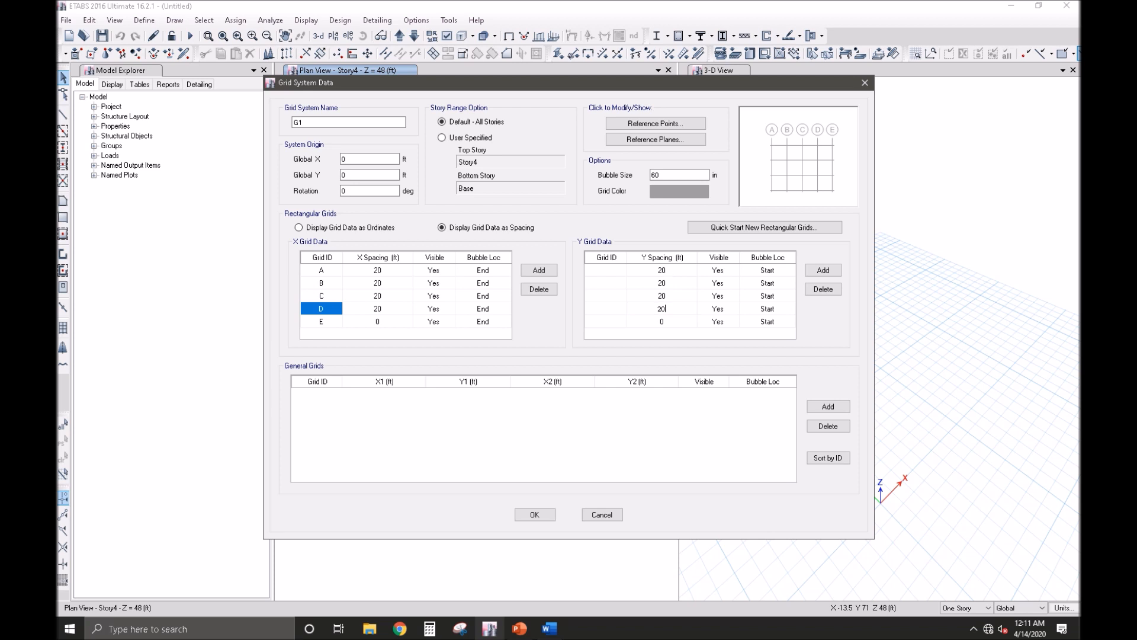
key("Return")
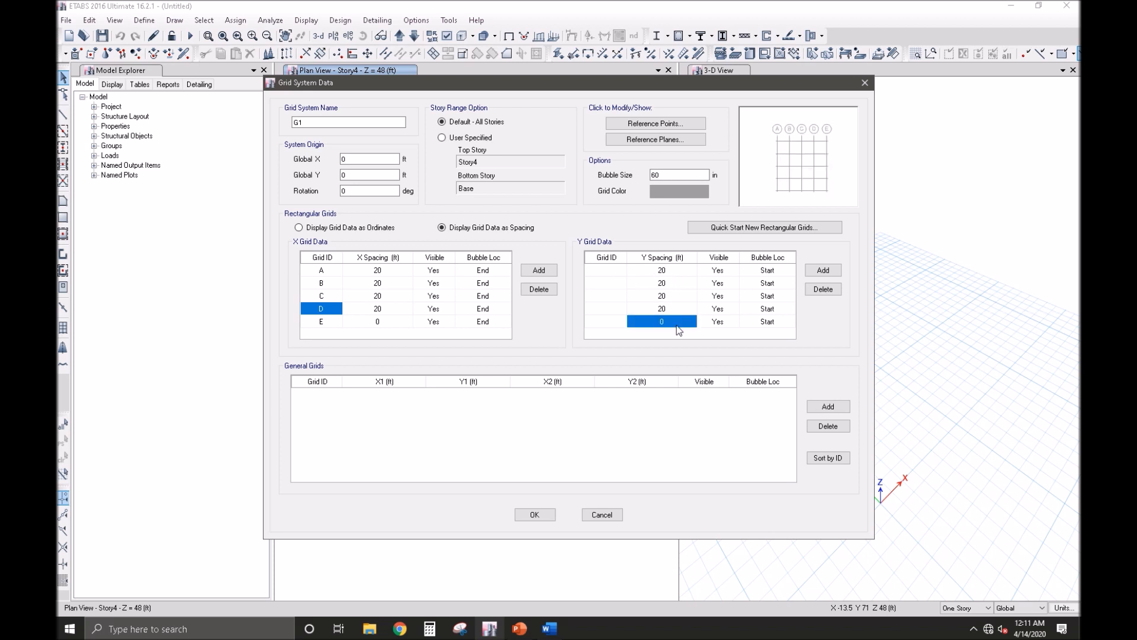
Step: Label the five Y grid lines 1 to 5 in order and accept the grid system data
left_click(611, 271)
type("1")
key("Return")
type("2")
key("Return")
type("3")
key("Return")
type("4")
key("Return")
type("5")
key("Up")
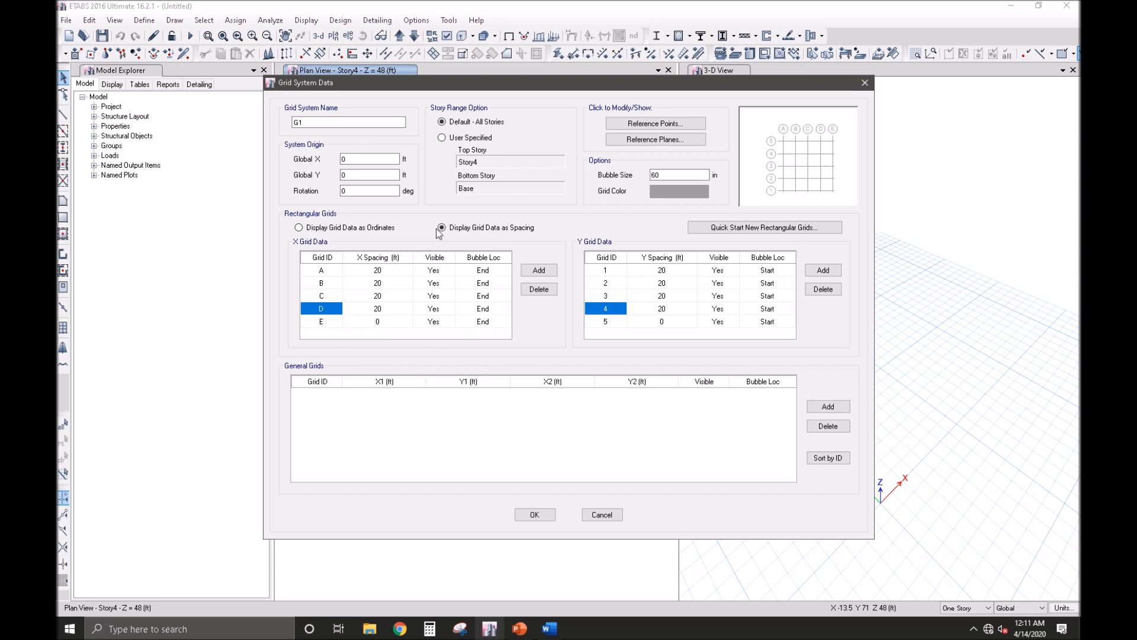
left_click(535, 515)
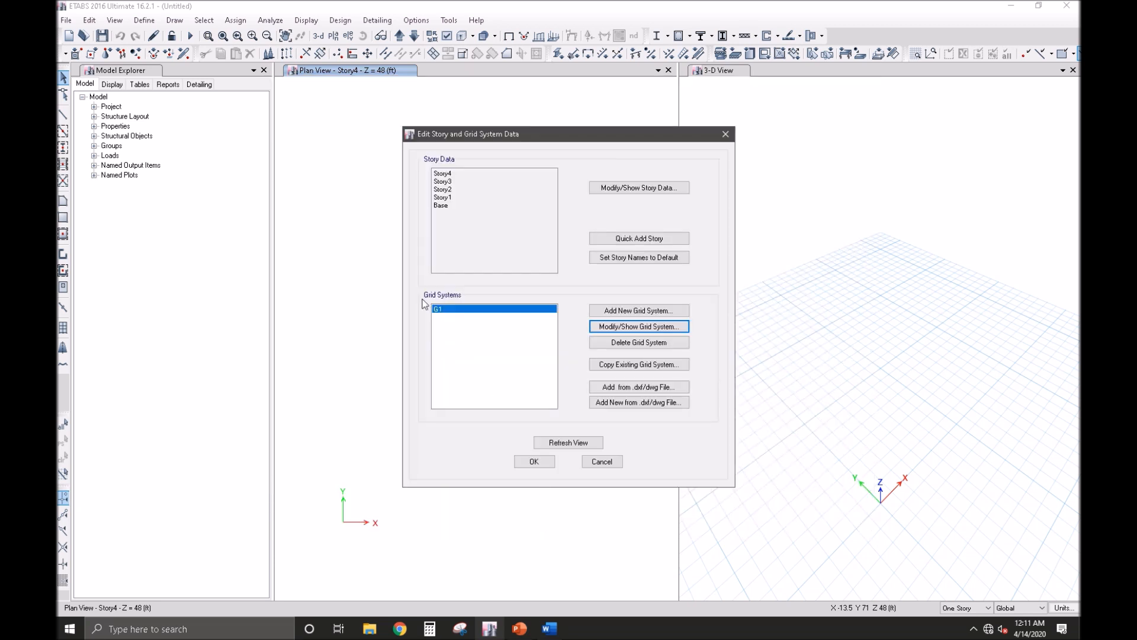
Step: Set the height of Story1 to 15 ft and apply the story and grid system changes
left_click(631, 196)
left_click(471, 259)
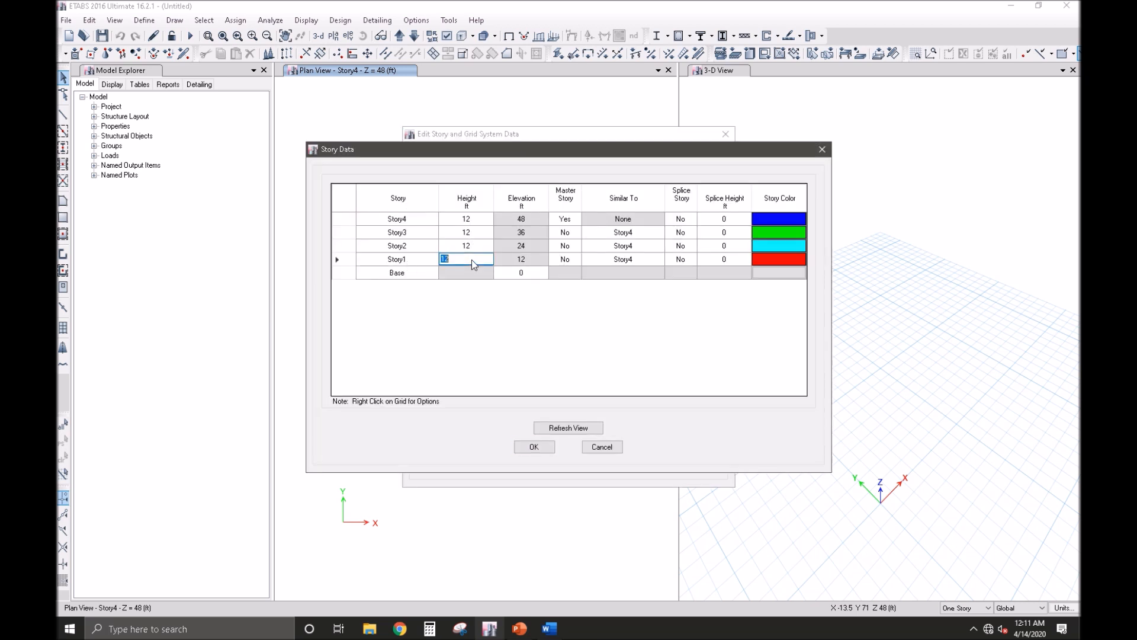
type("15")
left_click(572, 429)
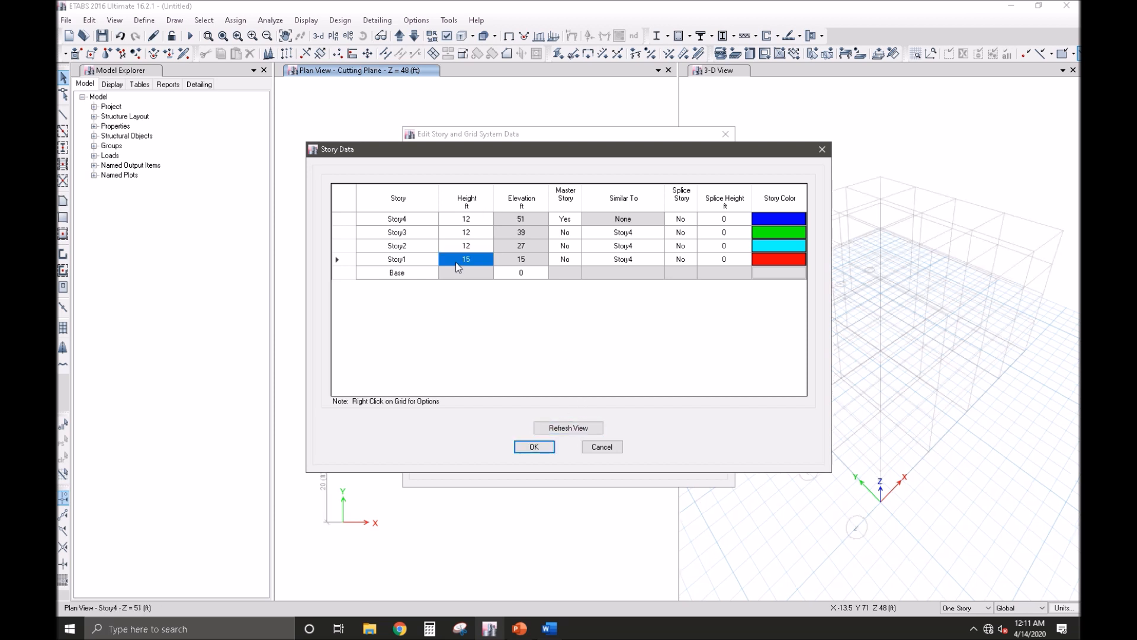
left_click(534, 447)
left_click(551, 442)
left_click(535, 461)
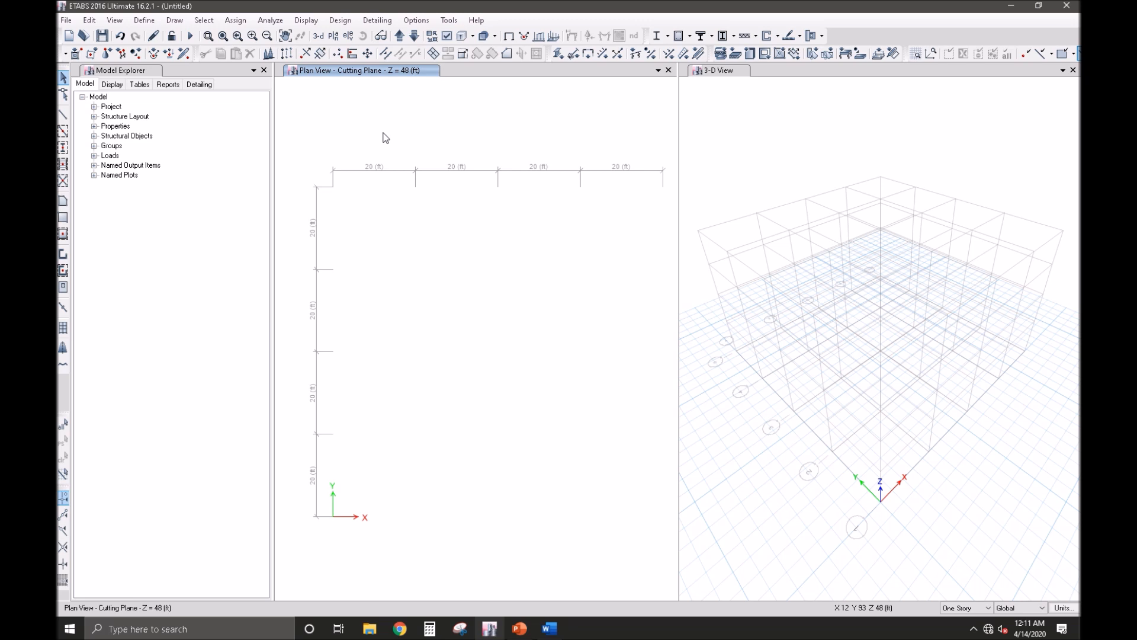
Step: Review the property data of the A992Fy50 steel material and switch the plan view to the Z = 0 level
left_click(144, 20)
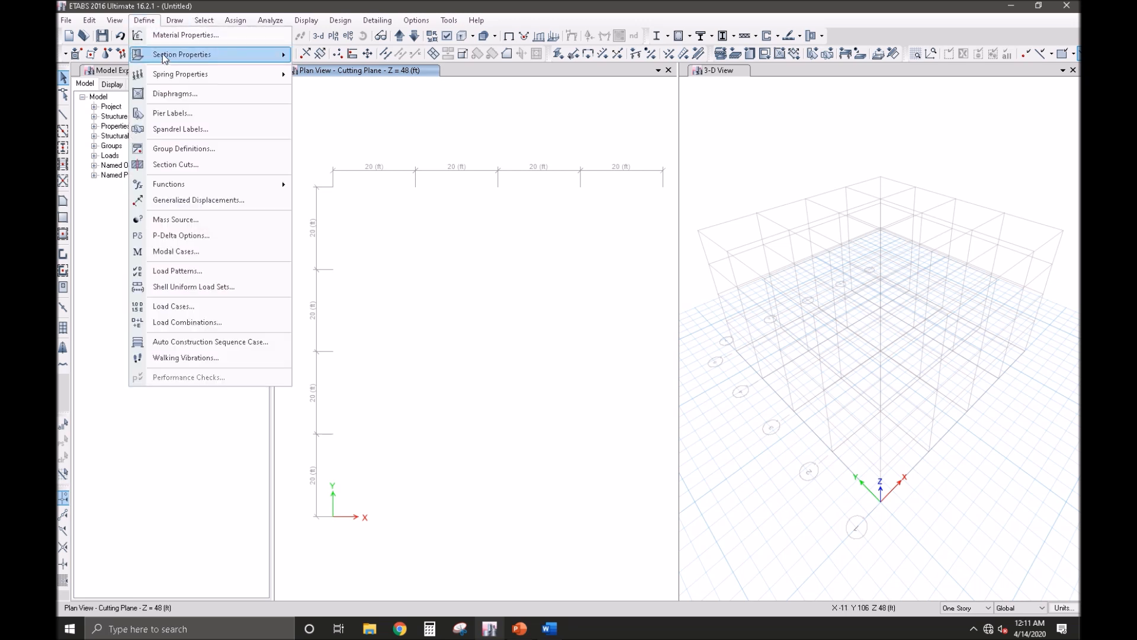
mouse_move(166, 61)
left_click(213, 37)
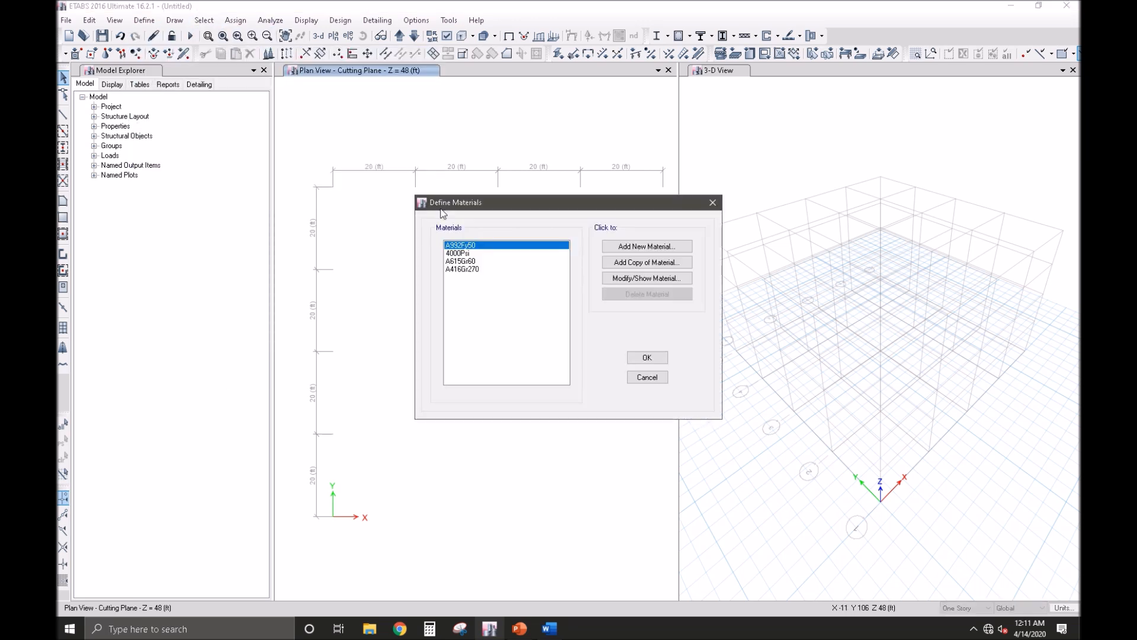
left_click(613, 277)
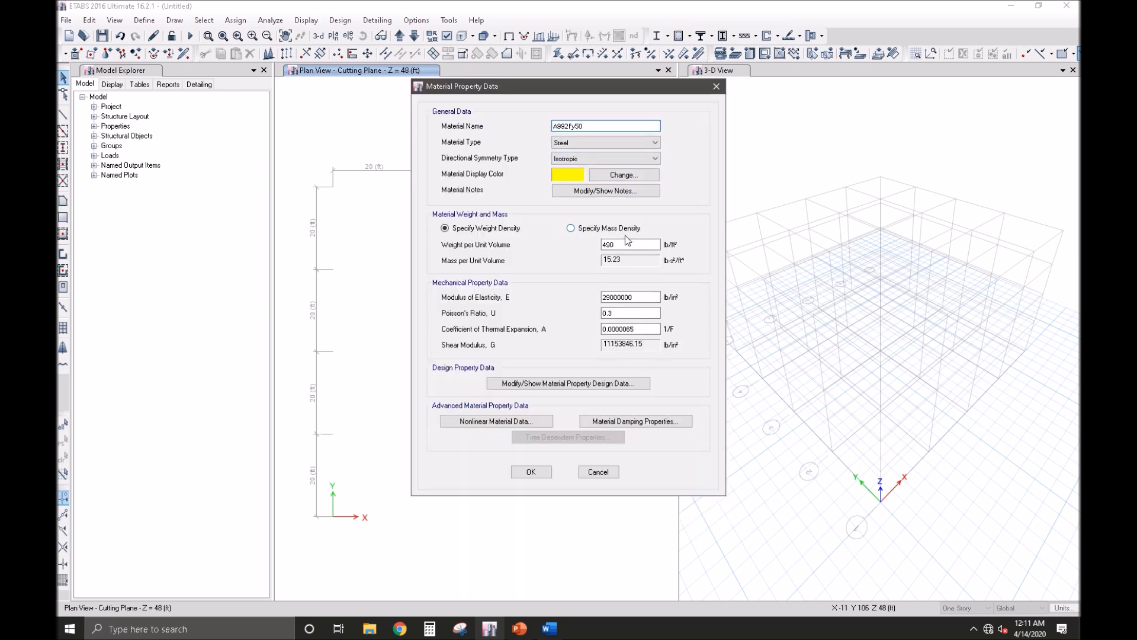
left_click_drag(590, 125, 553, 127)
left_click(543, 475)
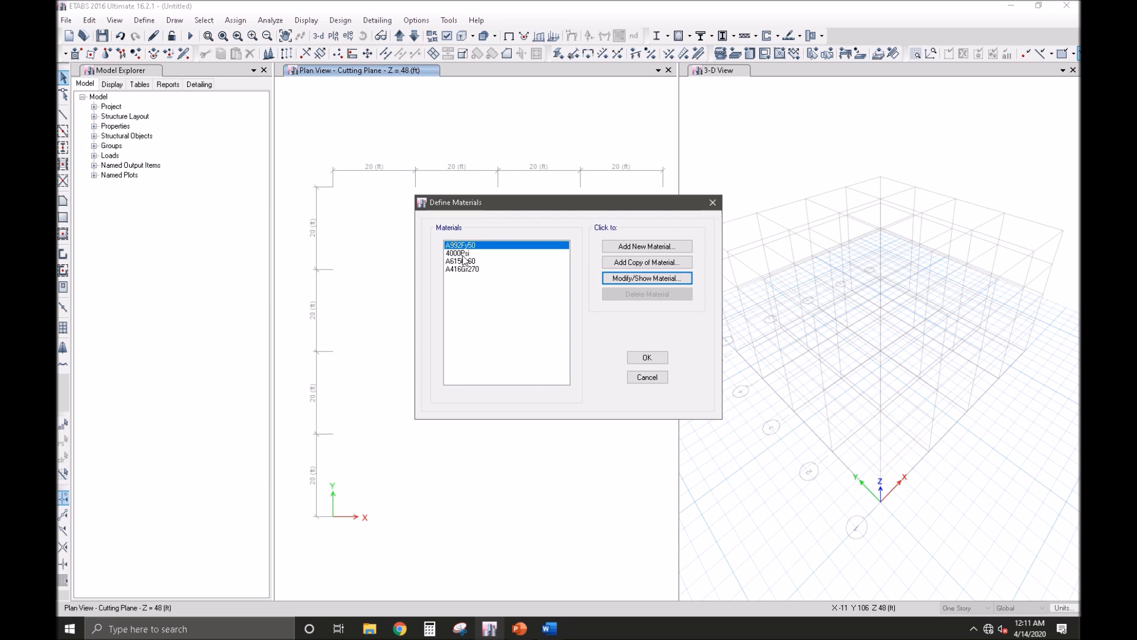
left_click(647, 357)
left_click(399, 37)
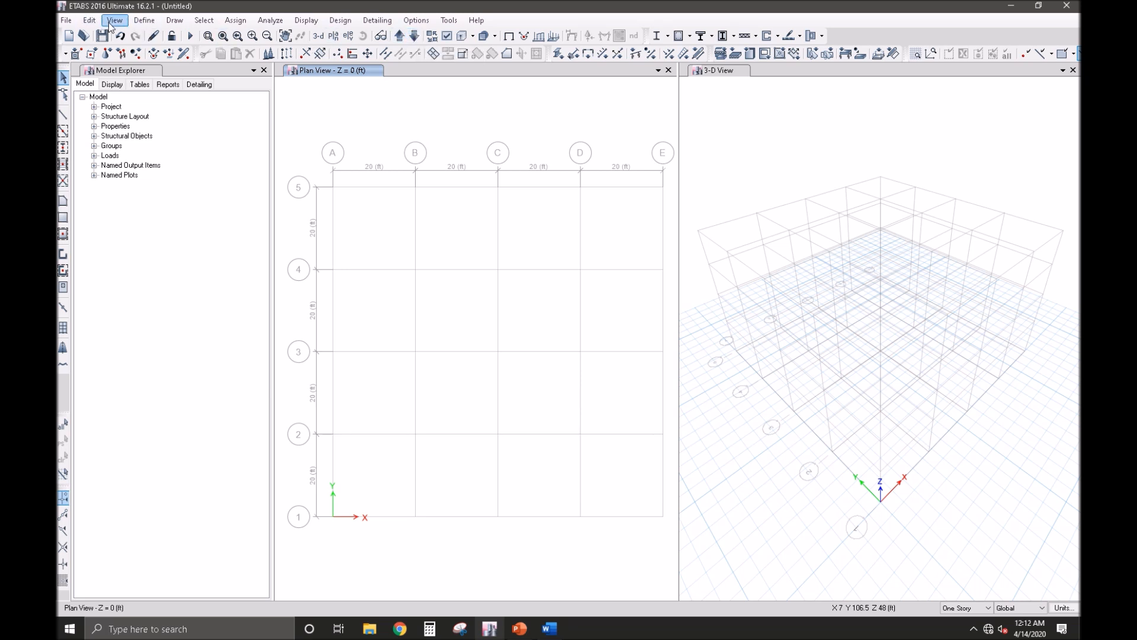
Step: Open the frame section definitions and start importing new steel I/wide flange properties
left_click(144, 20)
mouse_move(167, 57)
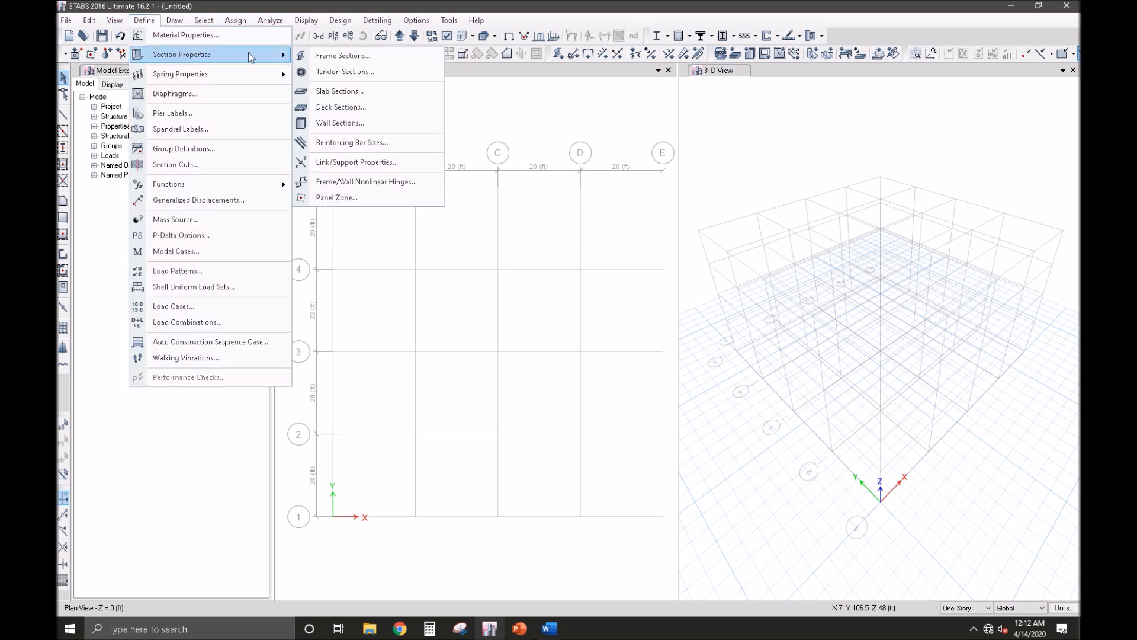
left_click(313, 54)
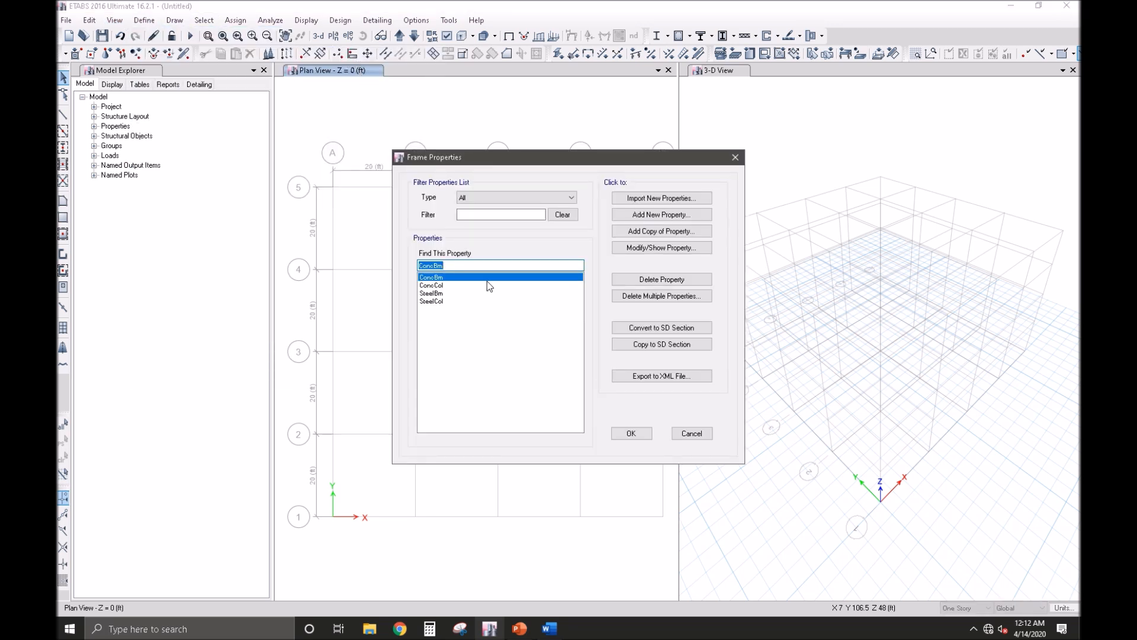
left_click(657, 214)
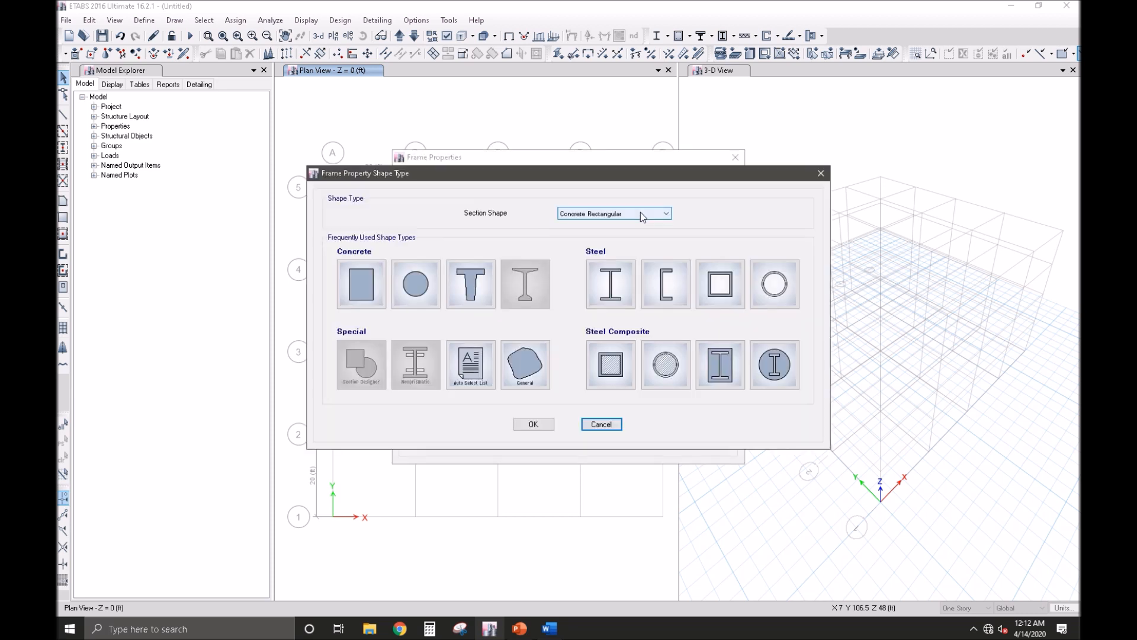
left_click(637, 214)
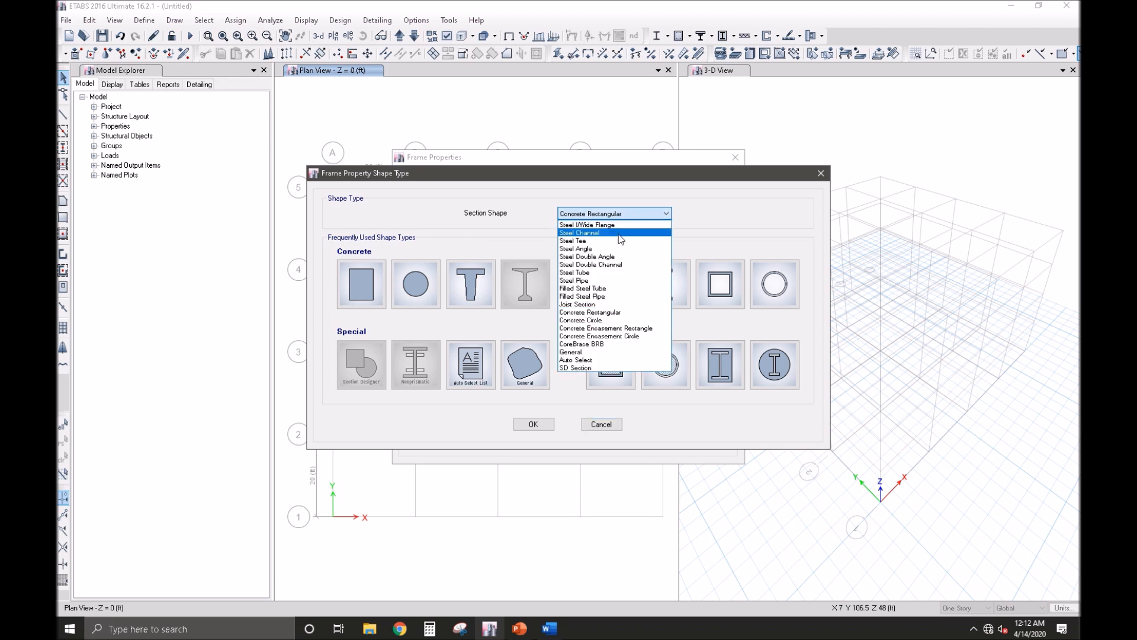
left_click(734, 218)
left_click(612, 285)
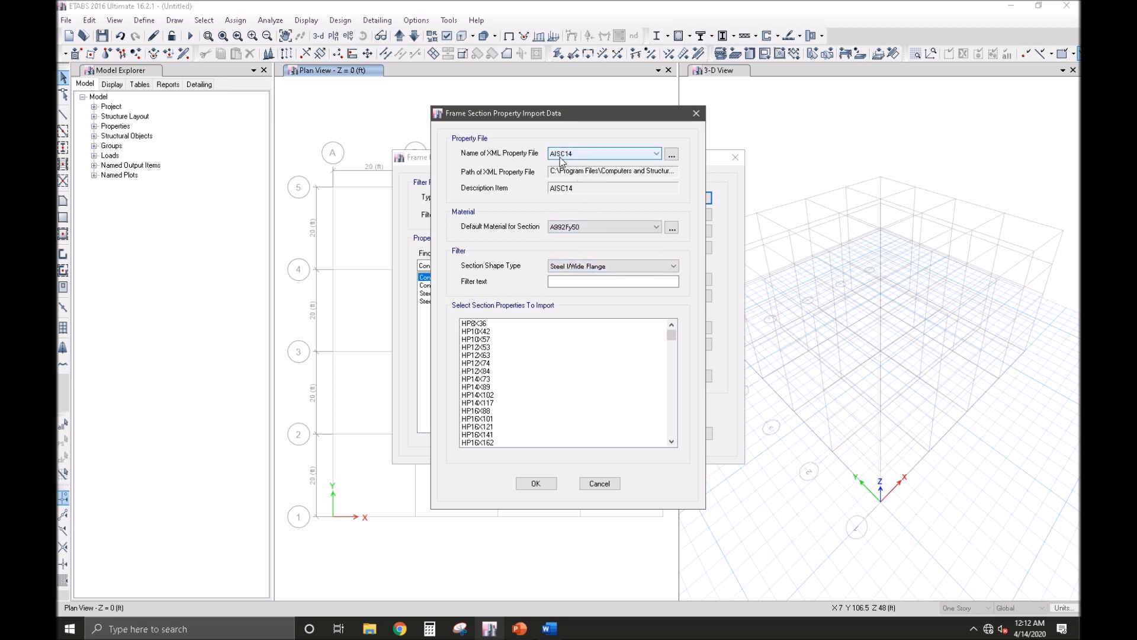
Step: Filter the AISC14 section list by W and import sections W8X35 through W12X96 with A992Fy50 material
left_click(561, 284)
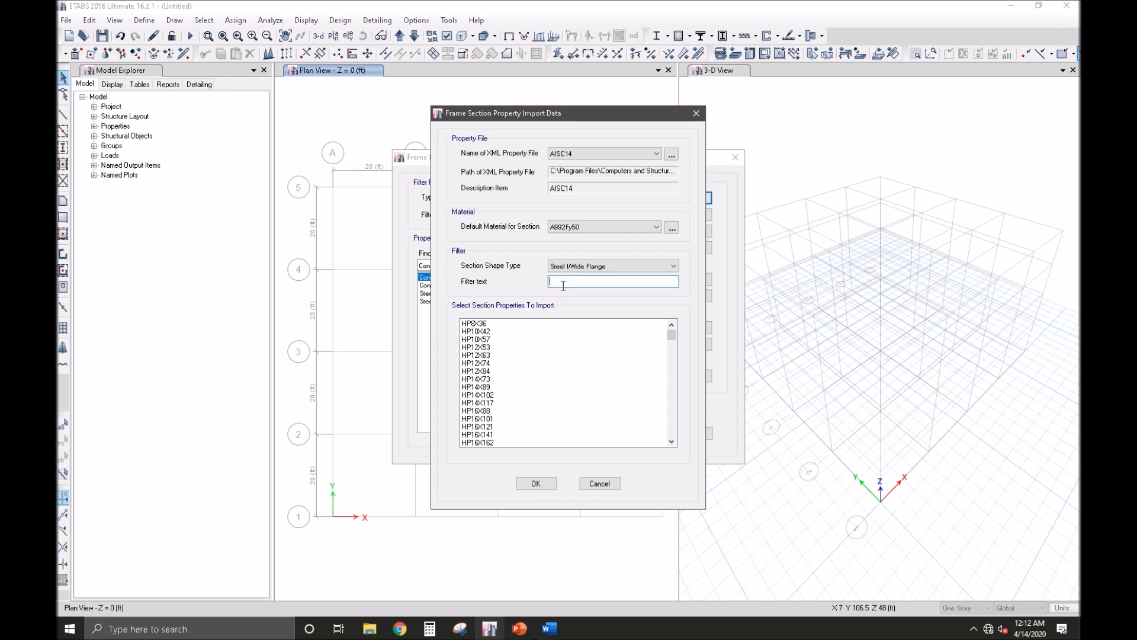
type("W")
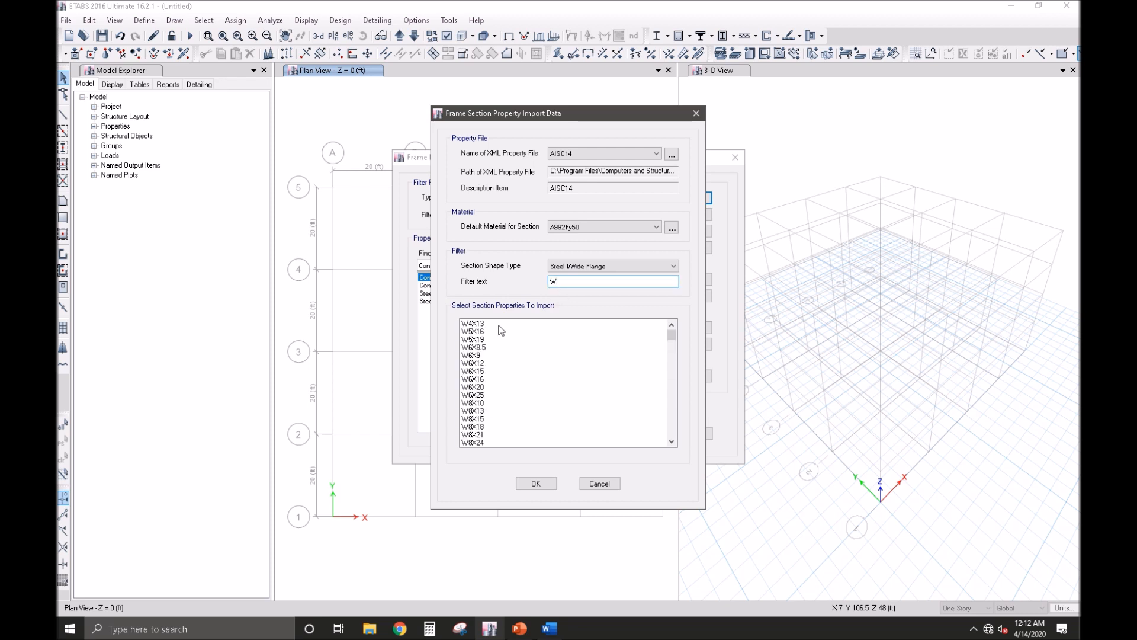
scroll(485, 345, "down", 6)
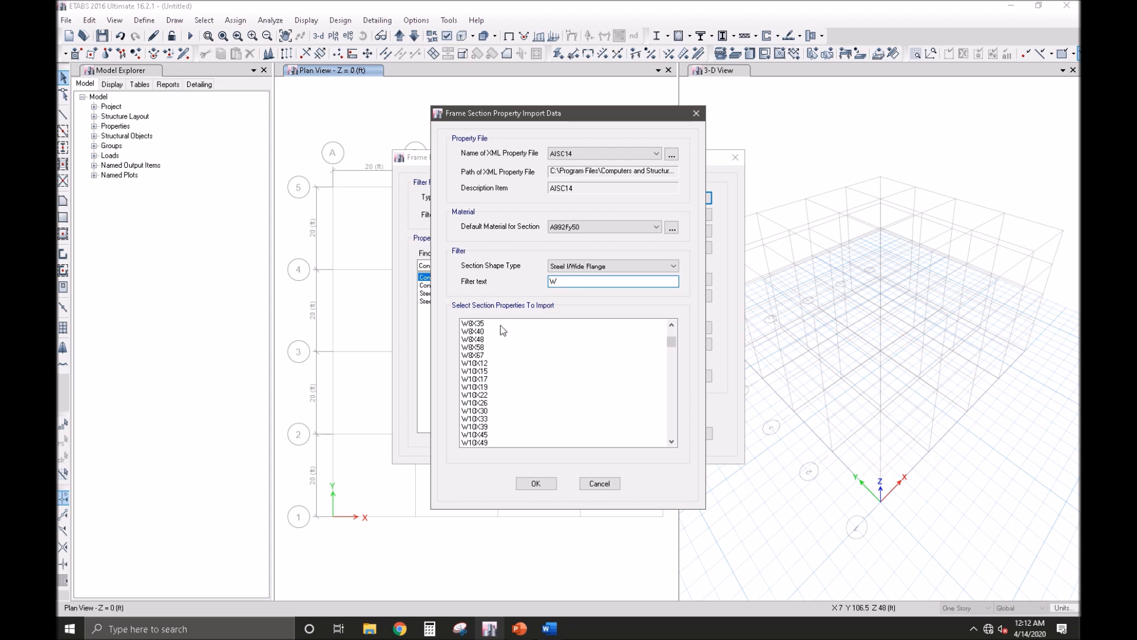
left_click_drag(499, 325, 498, 360)
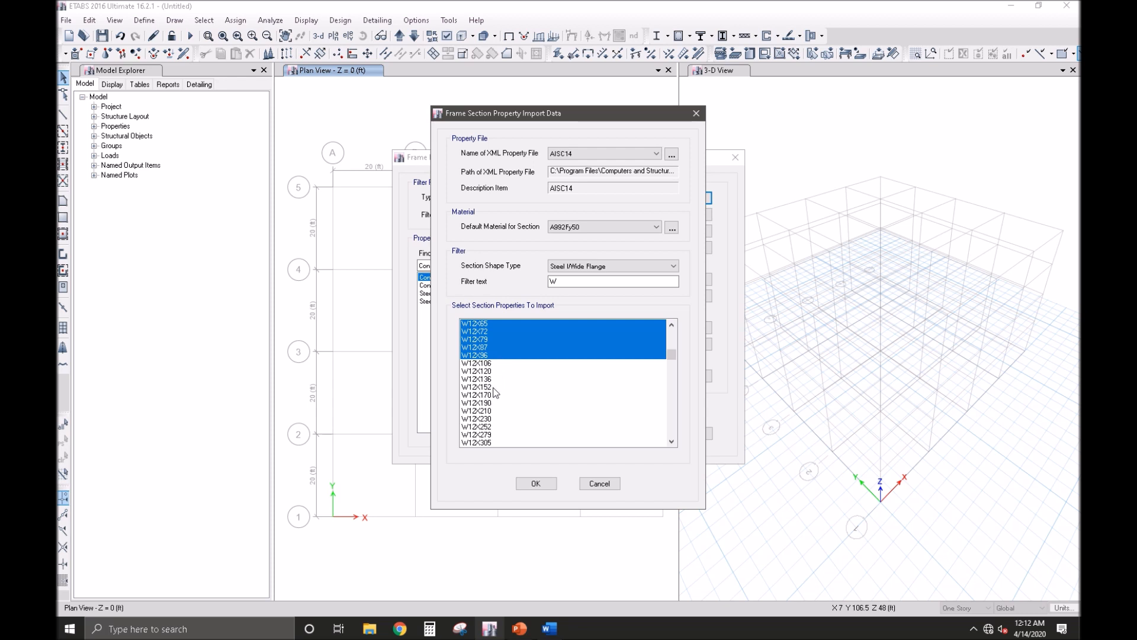
left_click(536, 485)
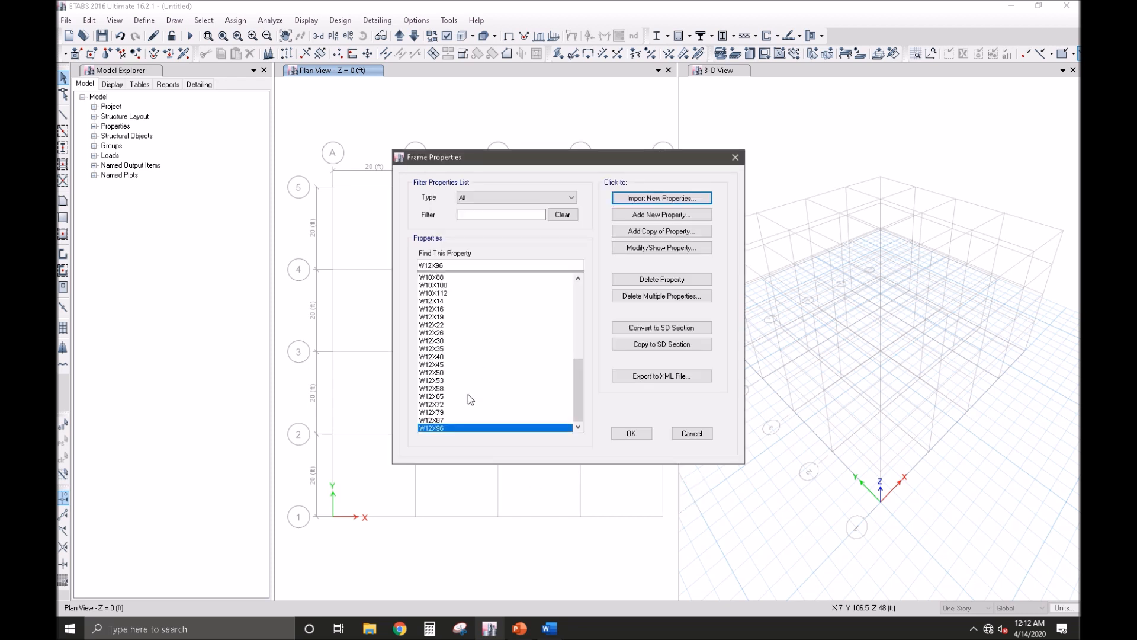
Step: Start another import of steel I/wide flange properties and filter the AISC14 section list by W1
scroll(468, 393, "up", 3)
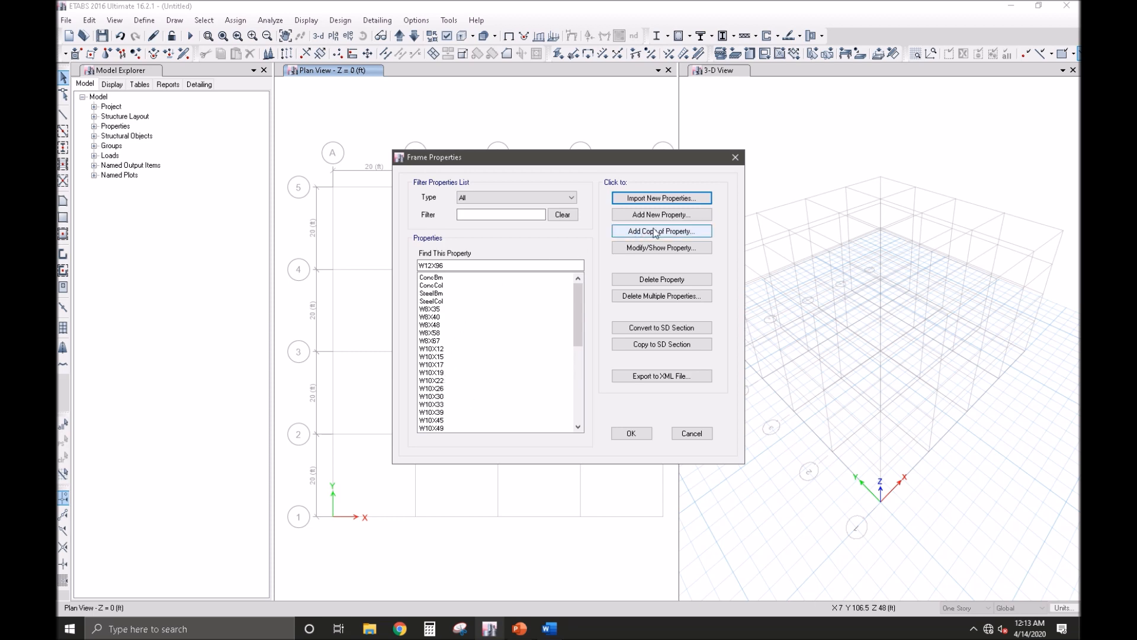
left_click(662, 203)
left_click(610, 282)
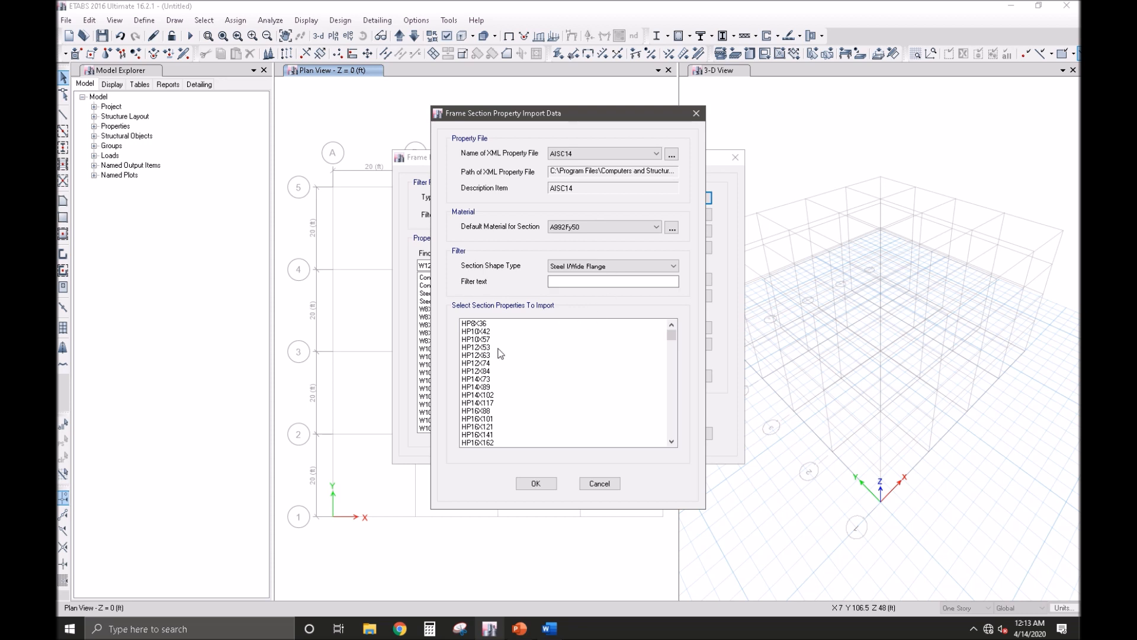
left_click(561, 284)
type("W")
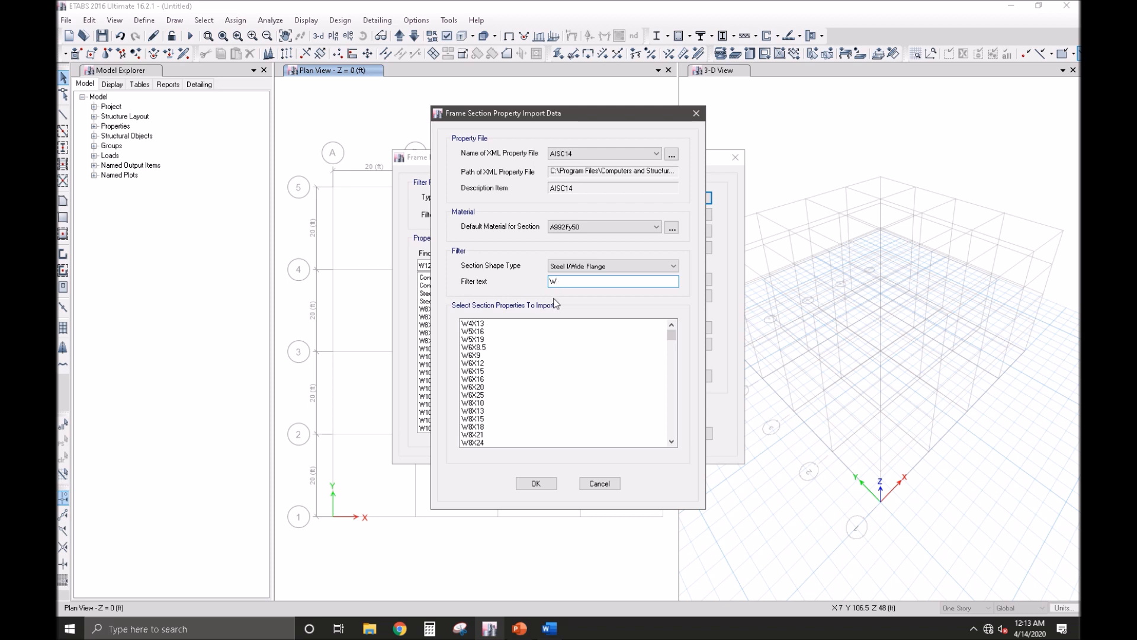
scroll(498, 388, "down", 15)
scroll(501, 394, "down", 7)
type("1")
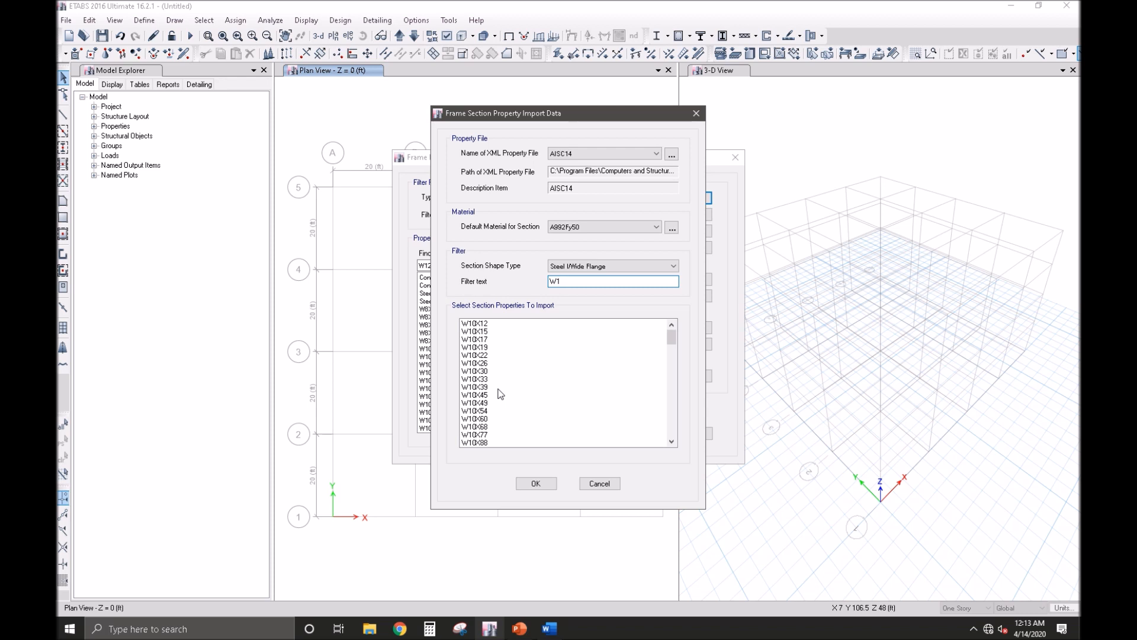
left_click(494, 379)
scroll(495, 385, "down", 9)
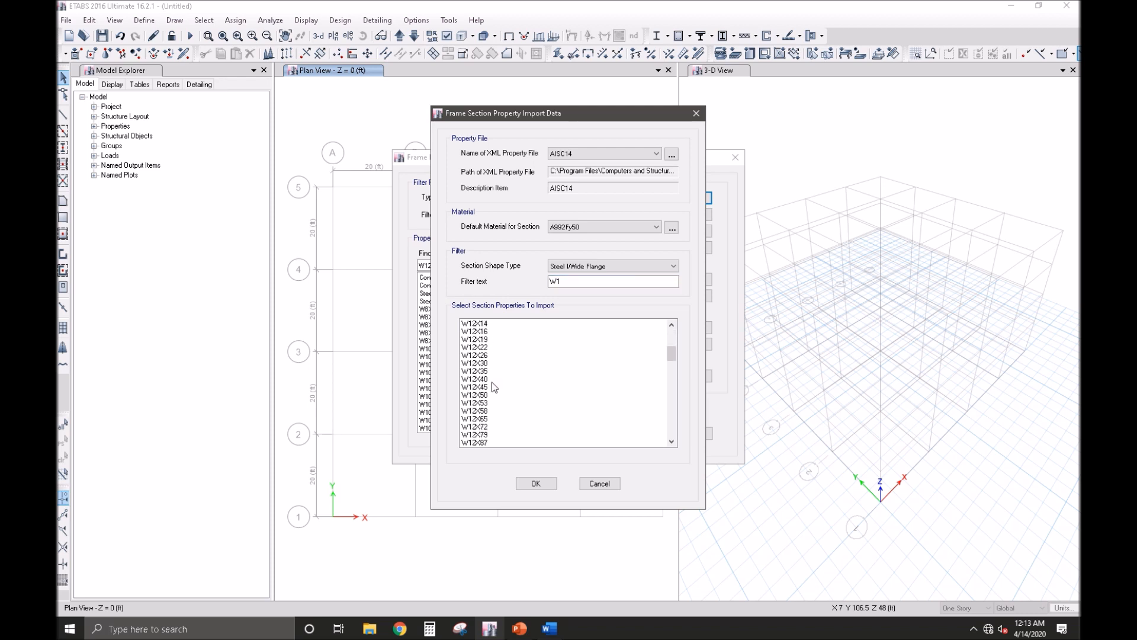
scroll(494, 386, "down", 14)
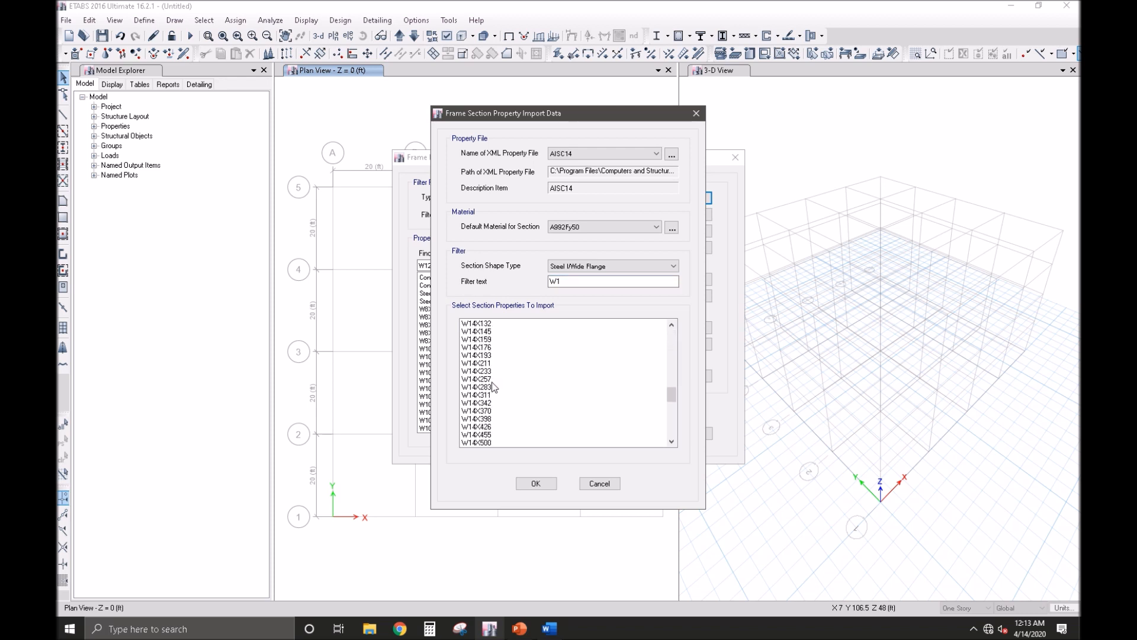
scroll(494, 382, "up", 3)
scroll(499, 360, "up", 8)
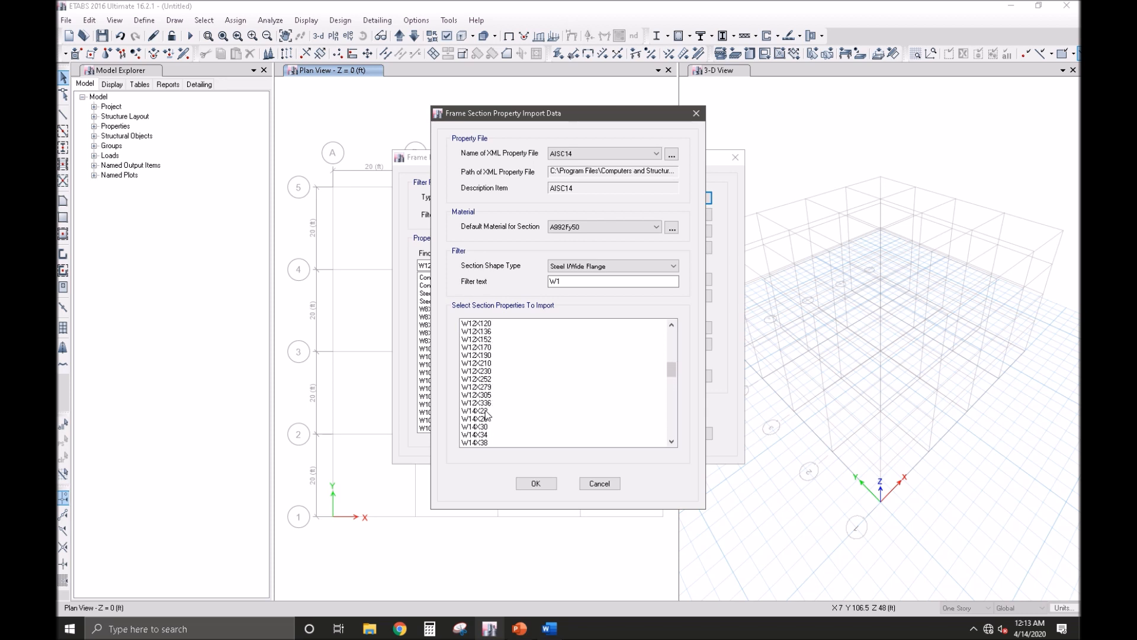
left_click(486, 411)
scroll(546, 425, "down", 7)
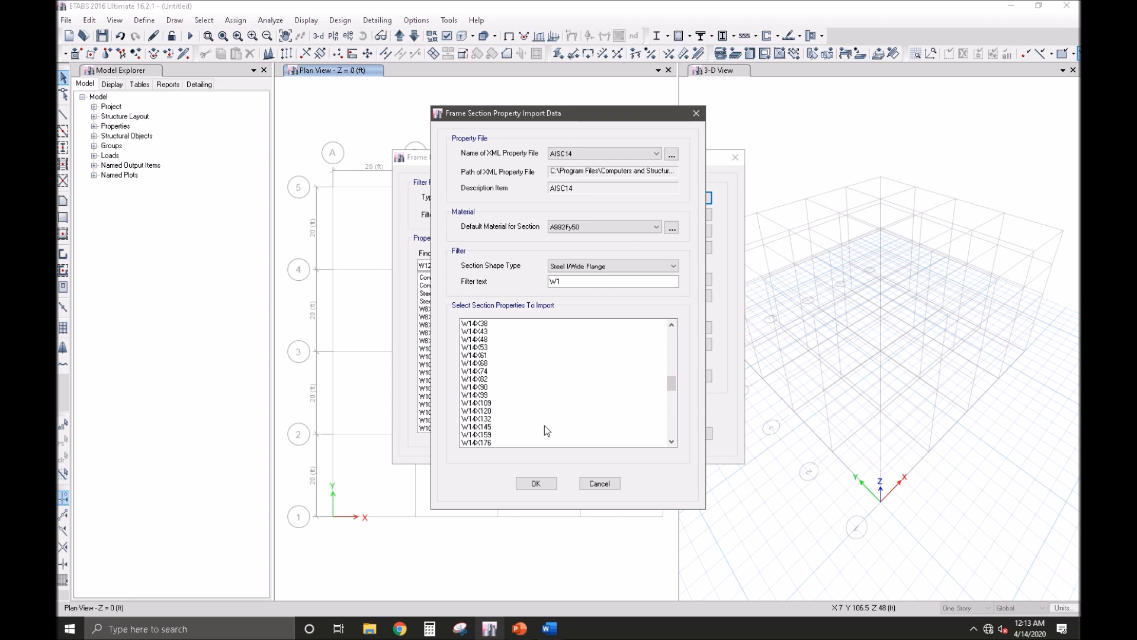
left_click(533, 428)
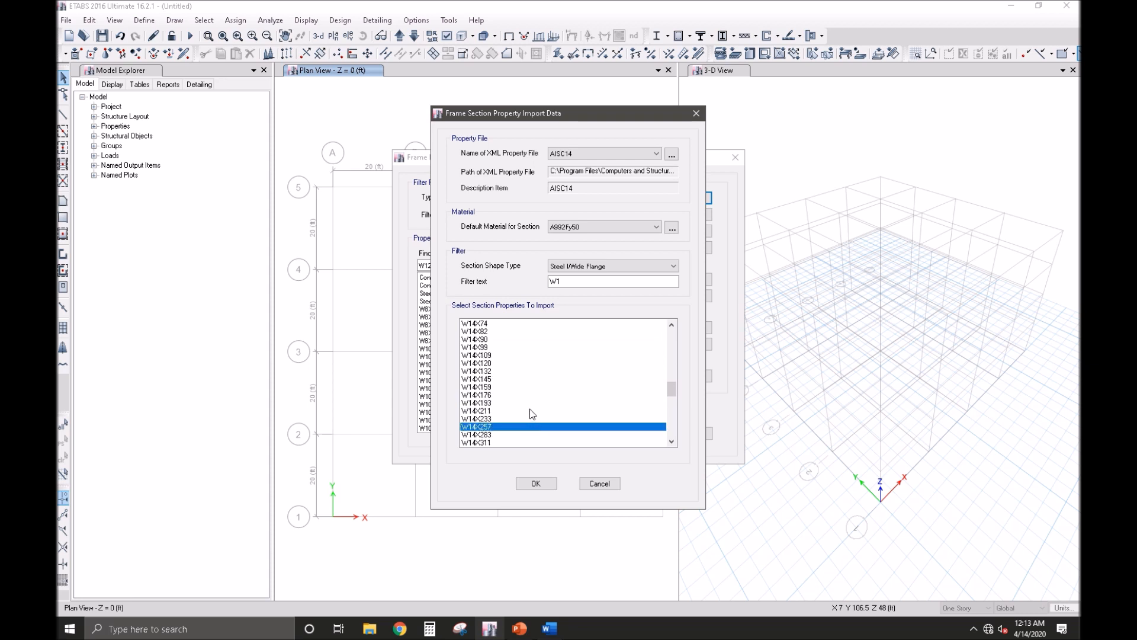
scroll(527, 407, "up", 19)
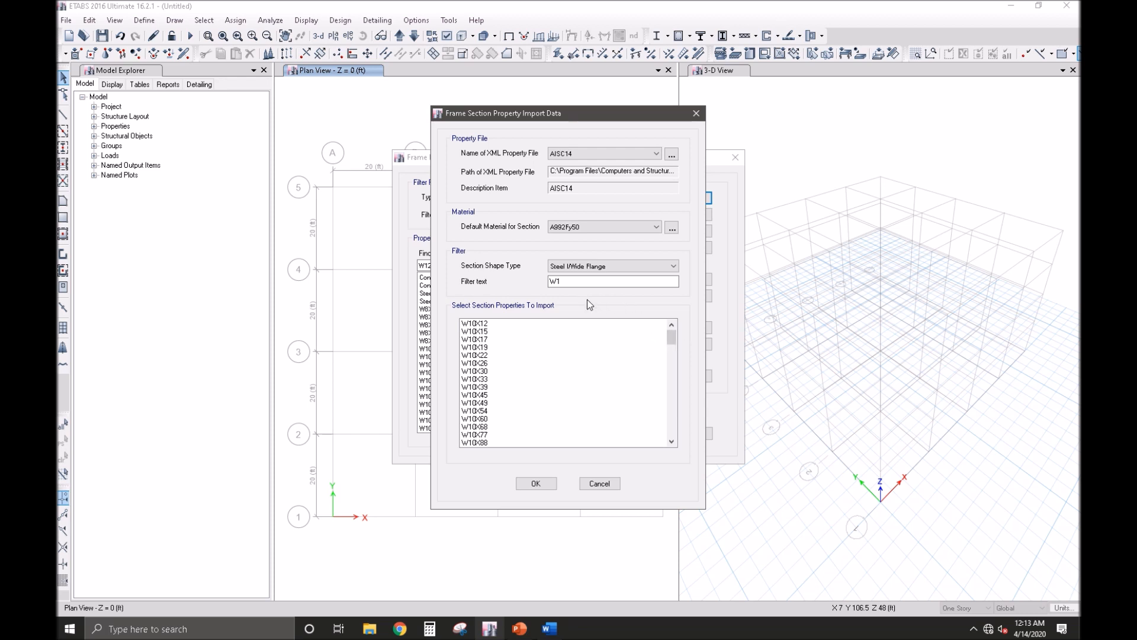
Step: Select sections W14X22 through W18X97 in the filtered list and import them
left_click(525, 325)
scroll(532, 370, "down", 8)
scroll(537, 379, "down", 6)
left_click(496, 363)
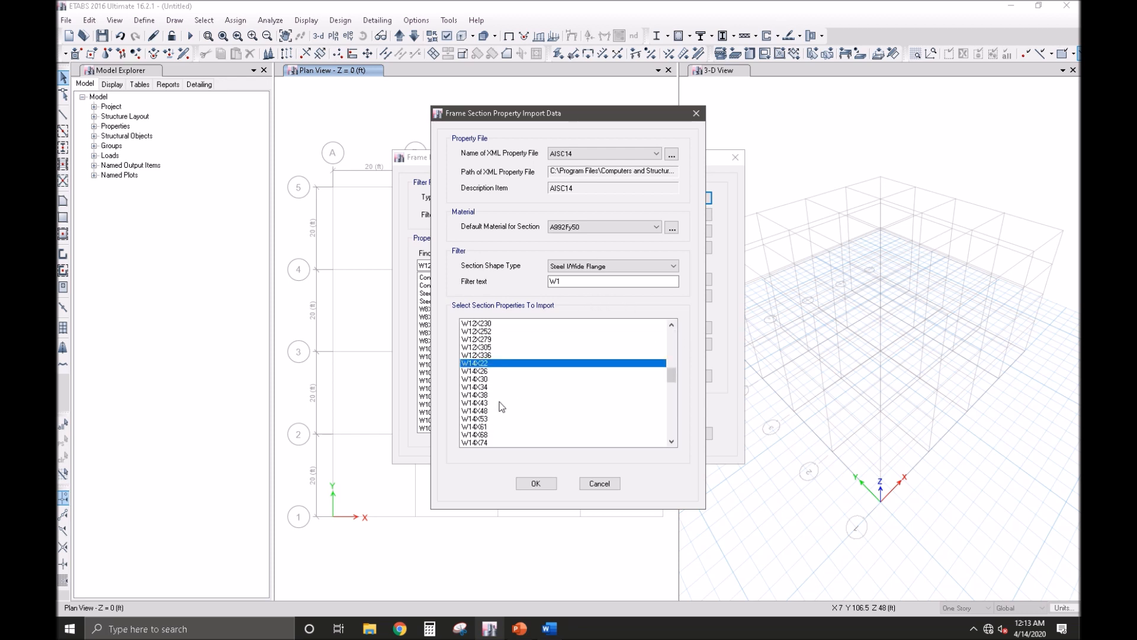
scroll(527, 420, "down", 17)
scroll(527, 420, "down", 1)
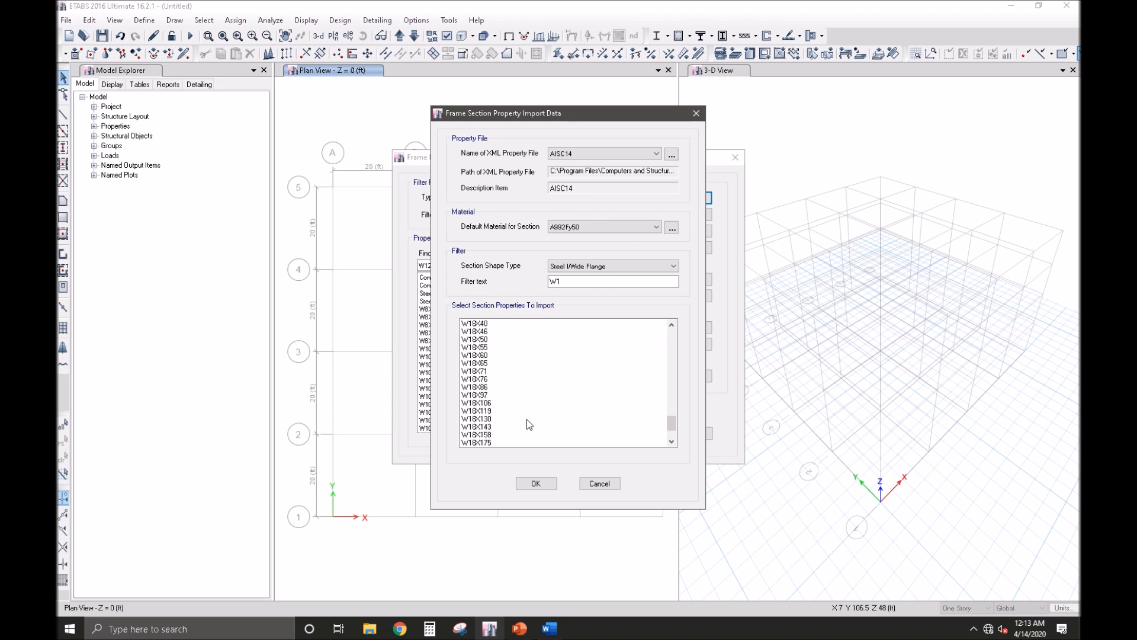
left_click(488, 394, "shift")
left_click(535, 484)
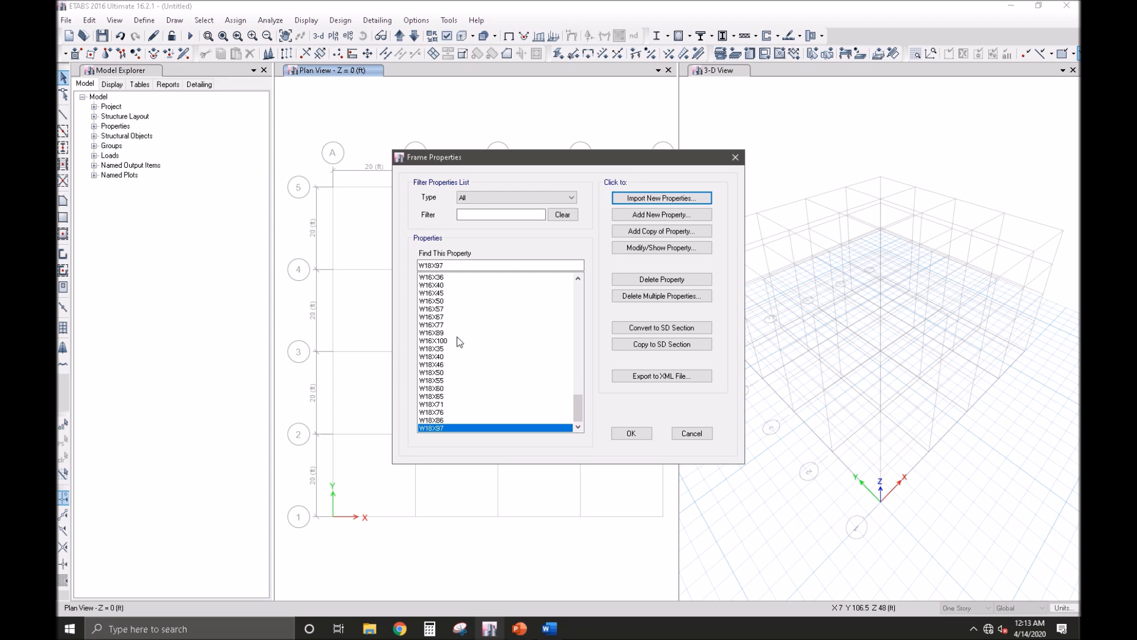
Step: Add a new steel Auto Select frame property named LAT BEAM - PRIMARY BEAM
left_click(655, 217)
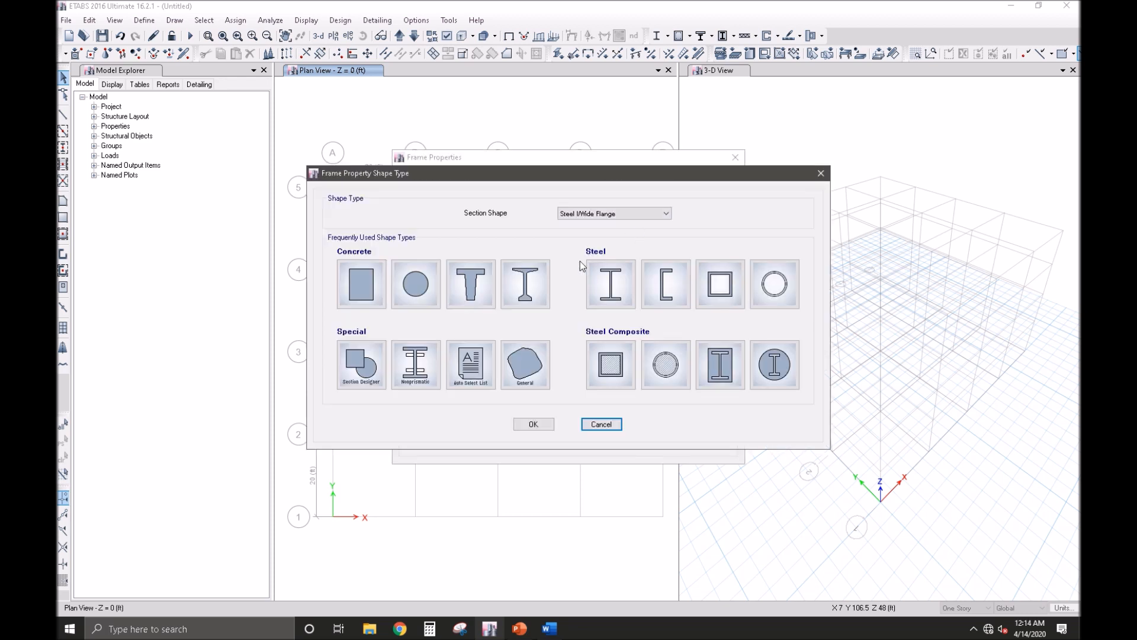
left_click(471, 366)
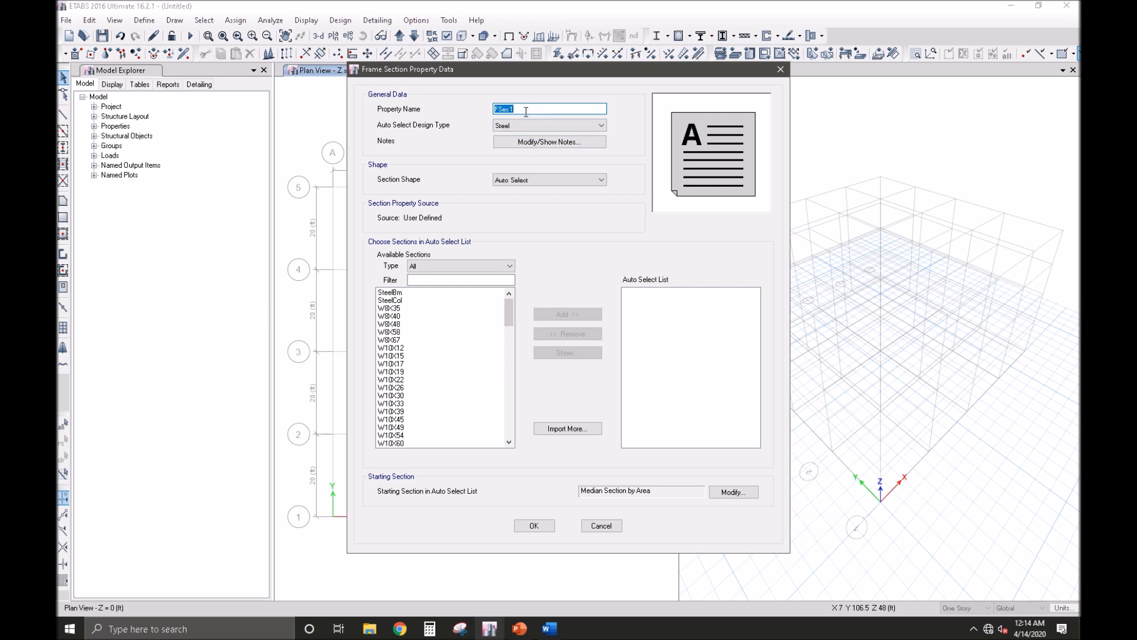
type("LAT BEAM")
left_click_drag(533, 108, 494, 112)
left_click(530, 109)
type("- PRIMARY BEAM")
Step: Add sections W14X22 through W18X97 to the primary beam's auto select list and accept the property
left_click(421, 402)
scroll(423, 403, "down", 2)
scroll(423, 402, "down", 8)
left_click_drag(406, 389, 413, 451)
left_click(568, 314)
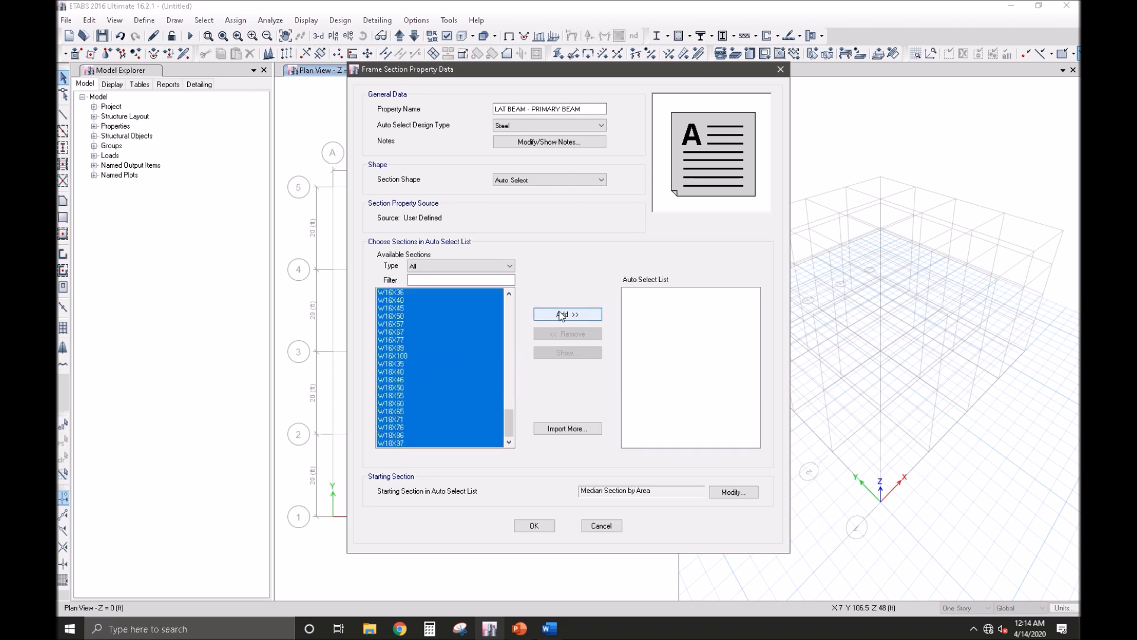
left_click(535, 526)
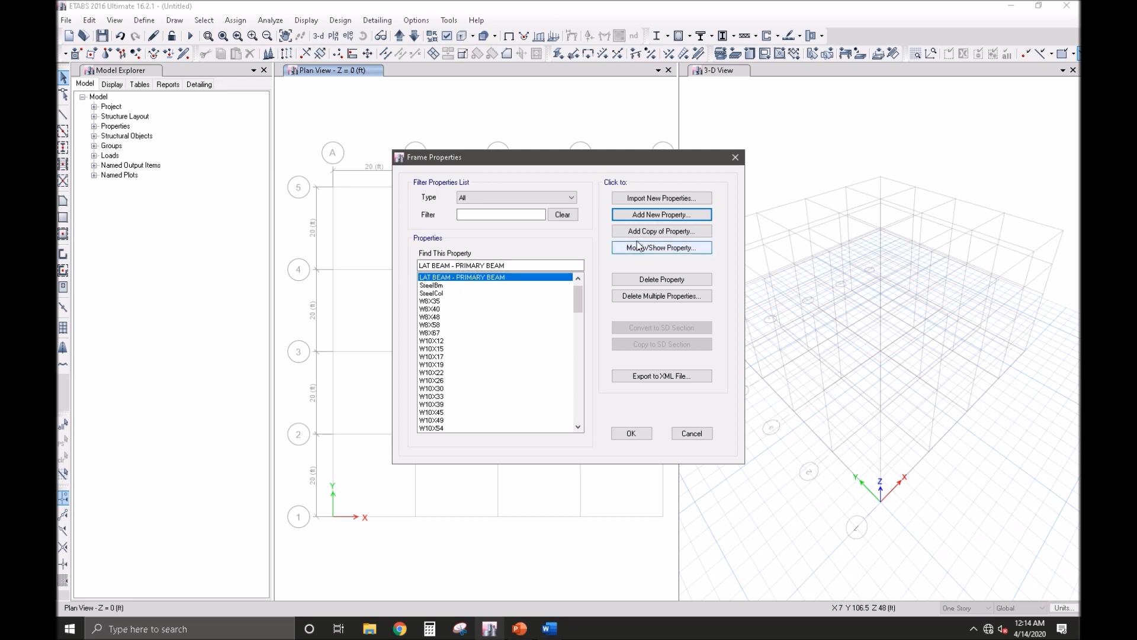
Step: Create a steel Auto Select frame property named SECONDARY BEAM containing sections W8X35 through W12X22
left_click(652, 216)
left_click(466, 375)
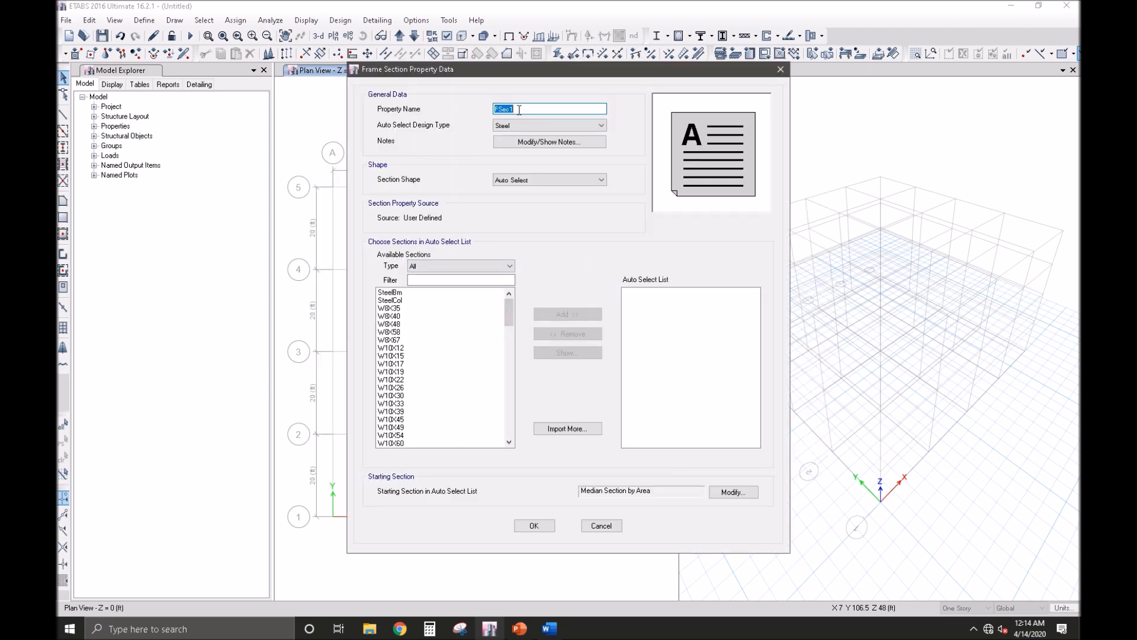
type("SECONDARY BEAM")
left_click_drag(422, 312, 421, 378)
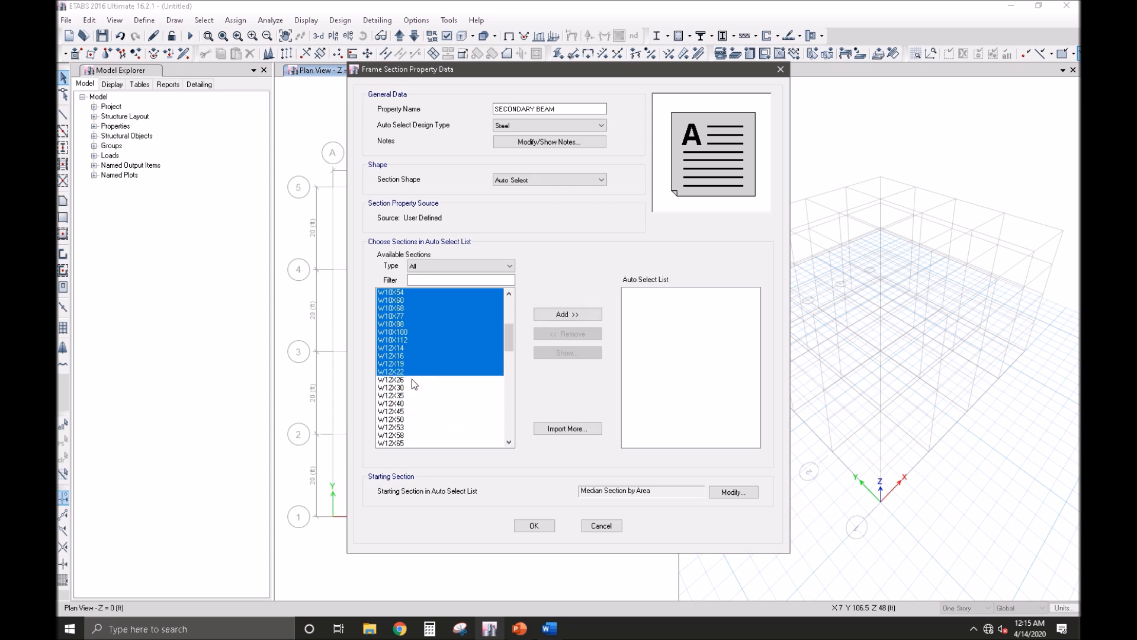
left_click(559, 314)
mouse_move(755, 367)
left_mouse_down()
mouse_move(752, 324)
mouse_move(756, 374)
left_mouse_up()
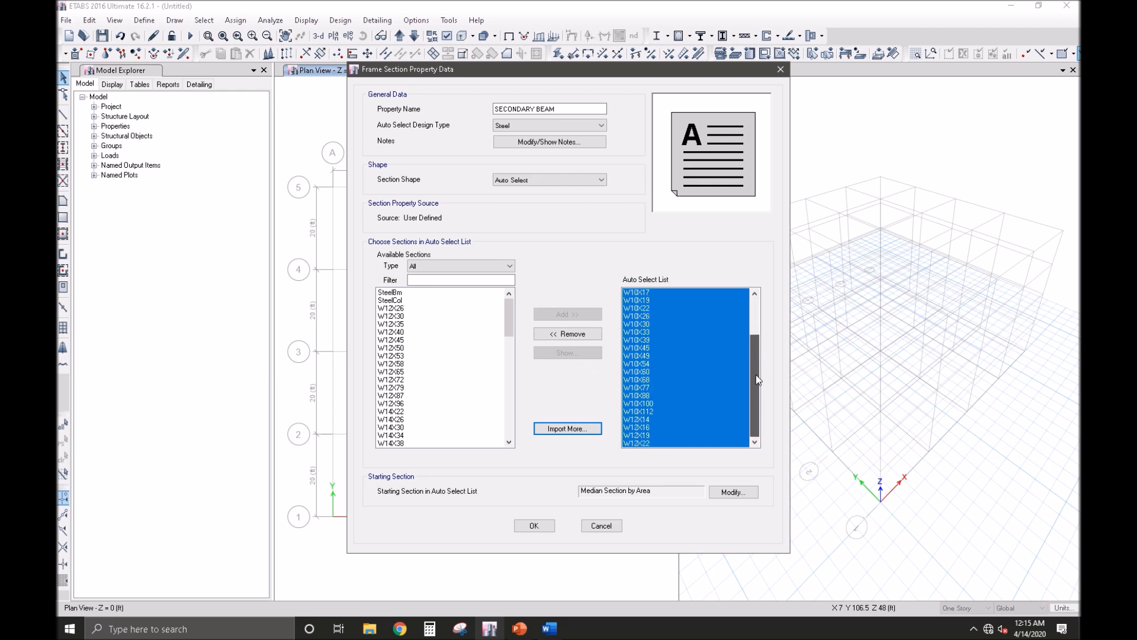
left_click(534, 527)
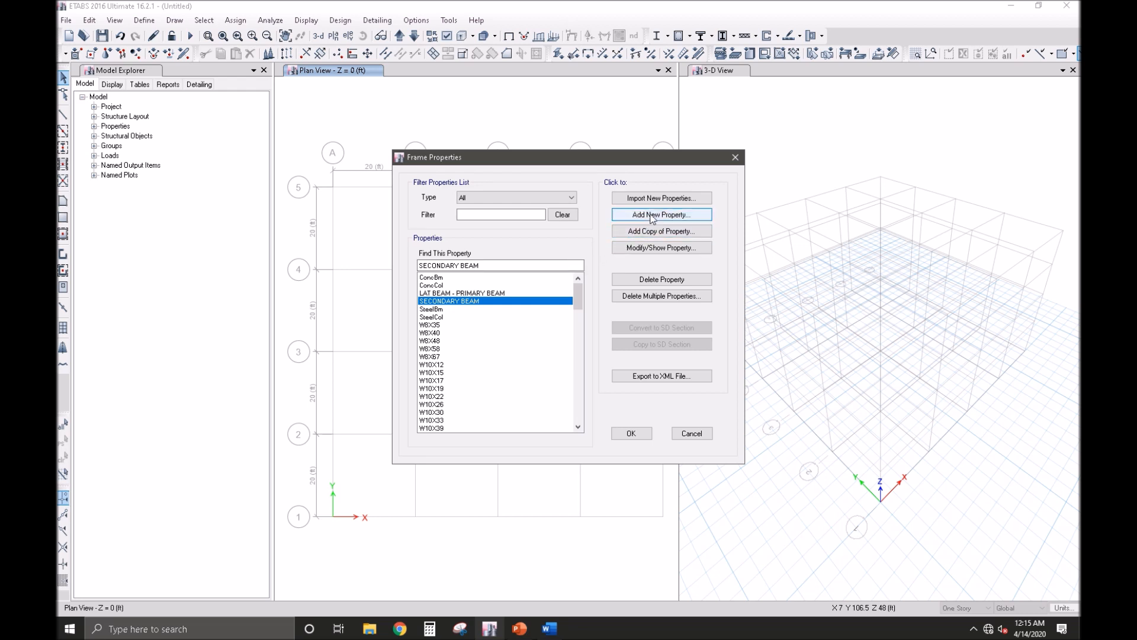
Step: Add a copy of the LAT BEAM - PRIMARY BEAM property named LAT COL, keeping its auto select sections
left_click(515, 294)
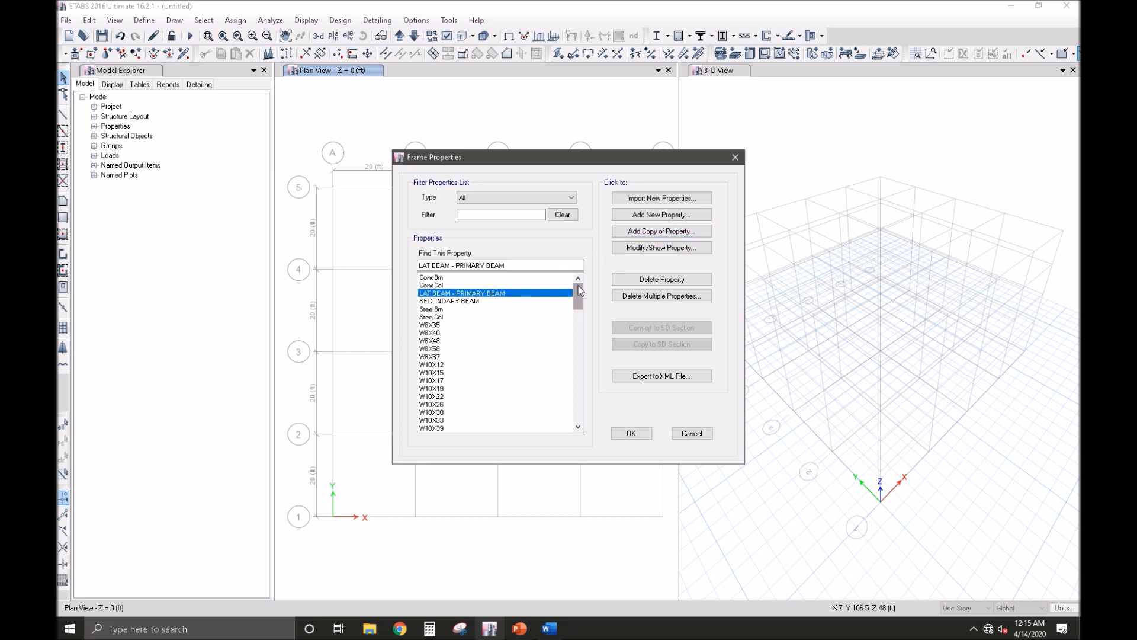
left_click(642, 234)
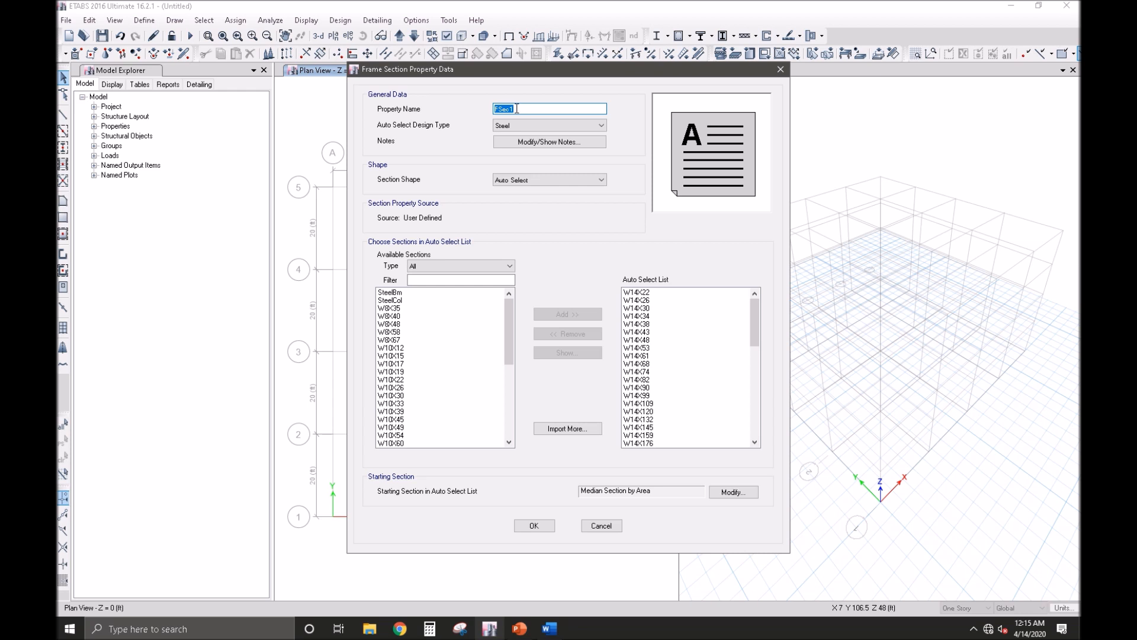
type("LAT COL")
scroll(423, 363, "down", 3)
scroll(424, 362, "up", 3)
left_click(649, 302)
scroll(648, 305, "down", 6)
scroll(649, 304, "down", 7)
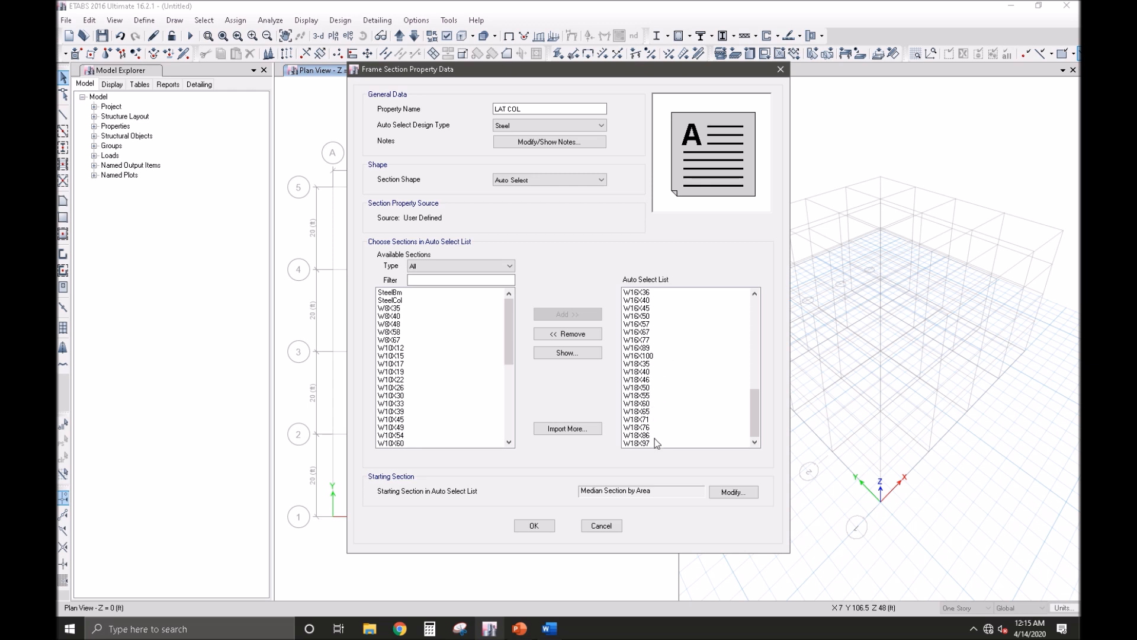
left_click(549, 526)
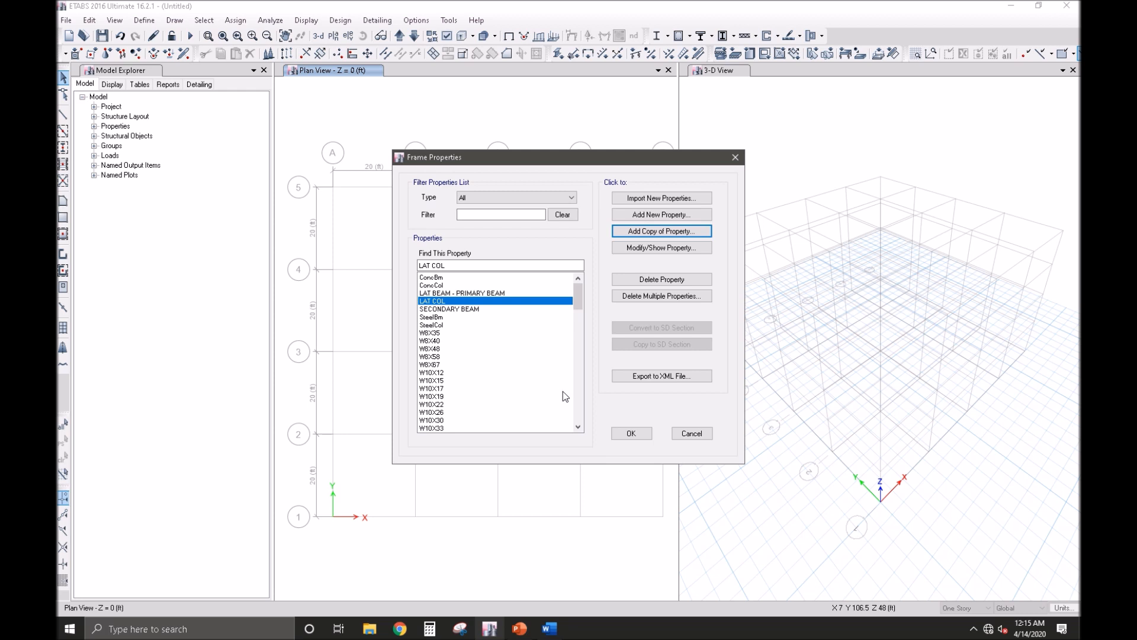
Step: Accept the frame properties and rename the existing deck property Deck, keeping it a filled deck
left_click(631, 435)
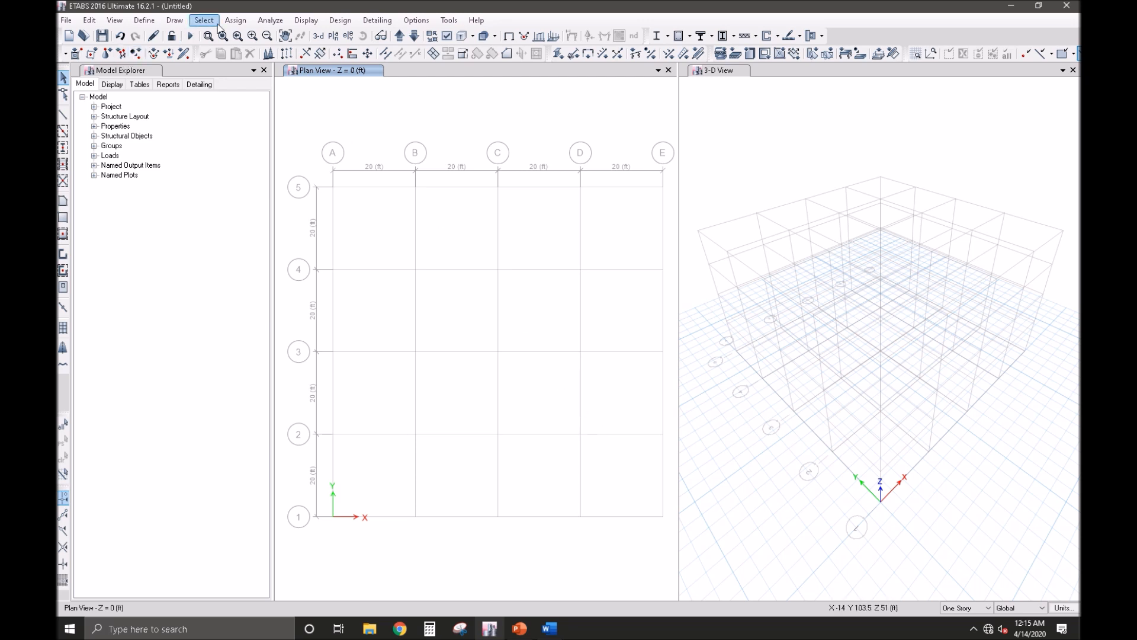
left_click(144, 20)
mouse_move(161, 55)
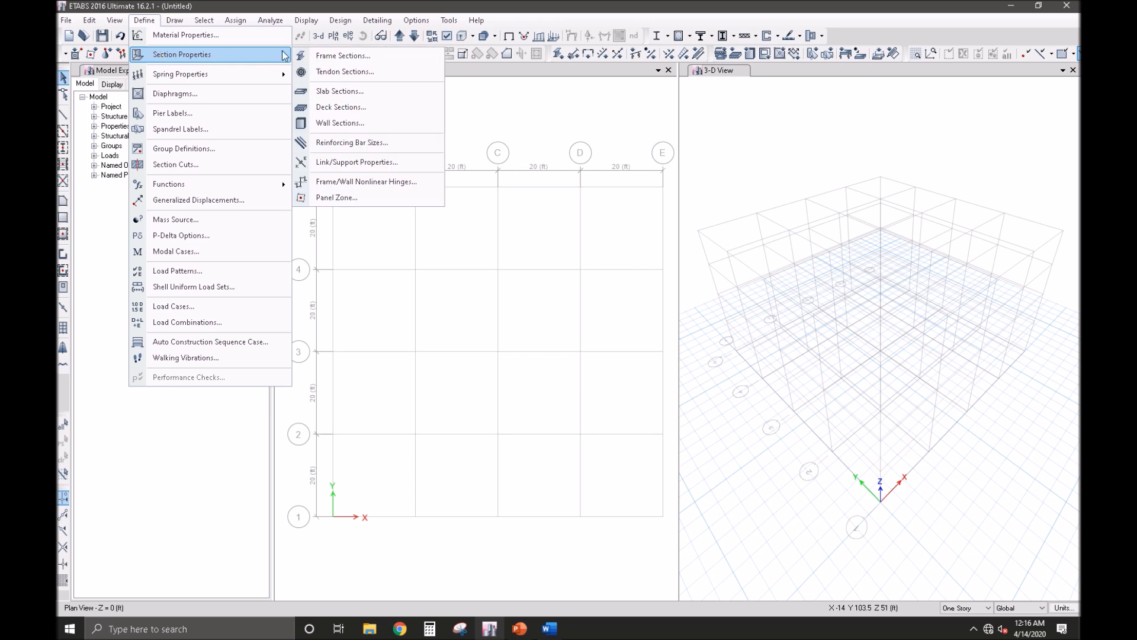
left_click(337, 108)
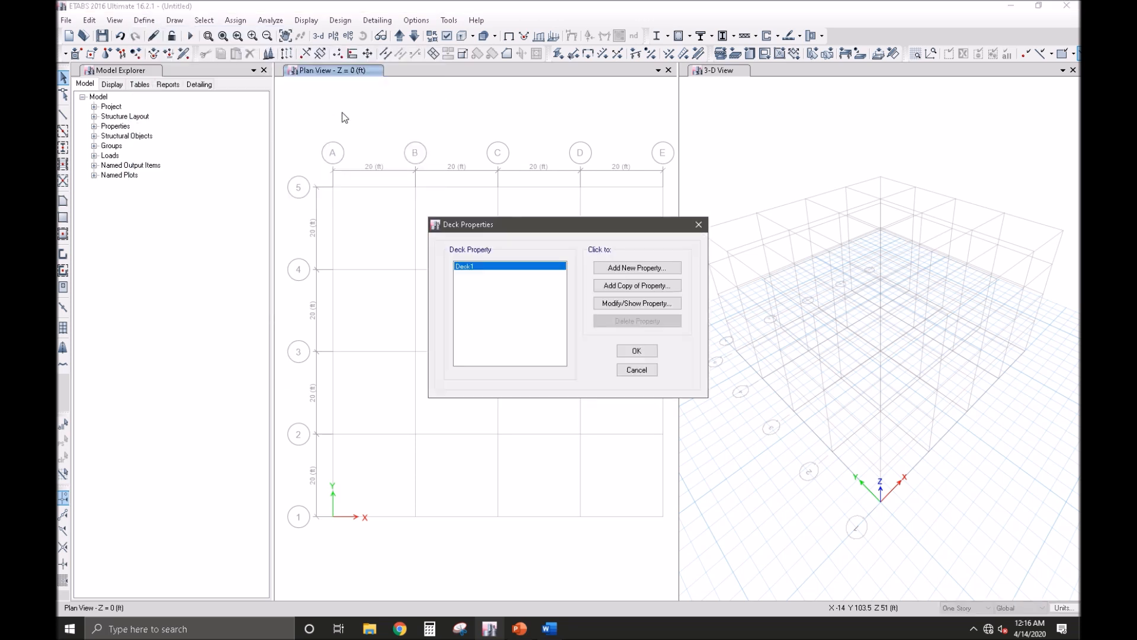
left_click(605, 304)
left_click(603, 149)
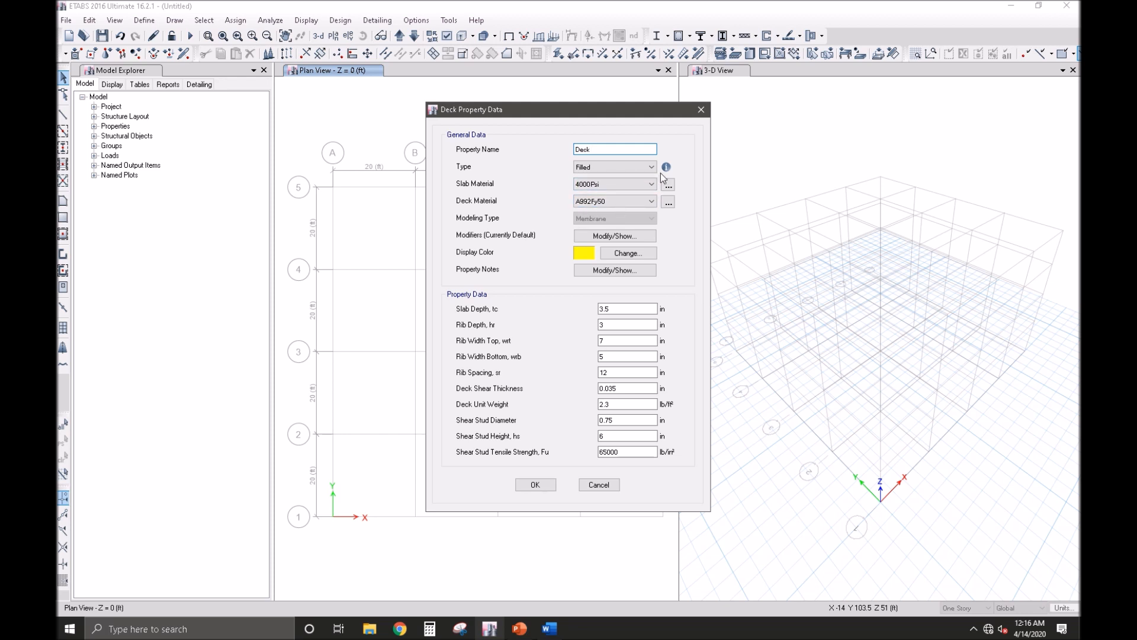
mouse_move(666, 171)
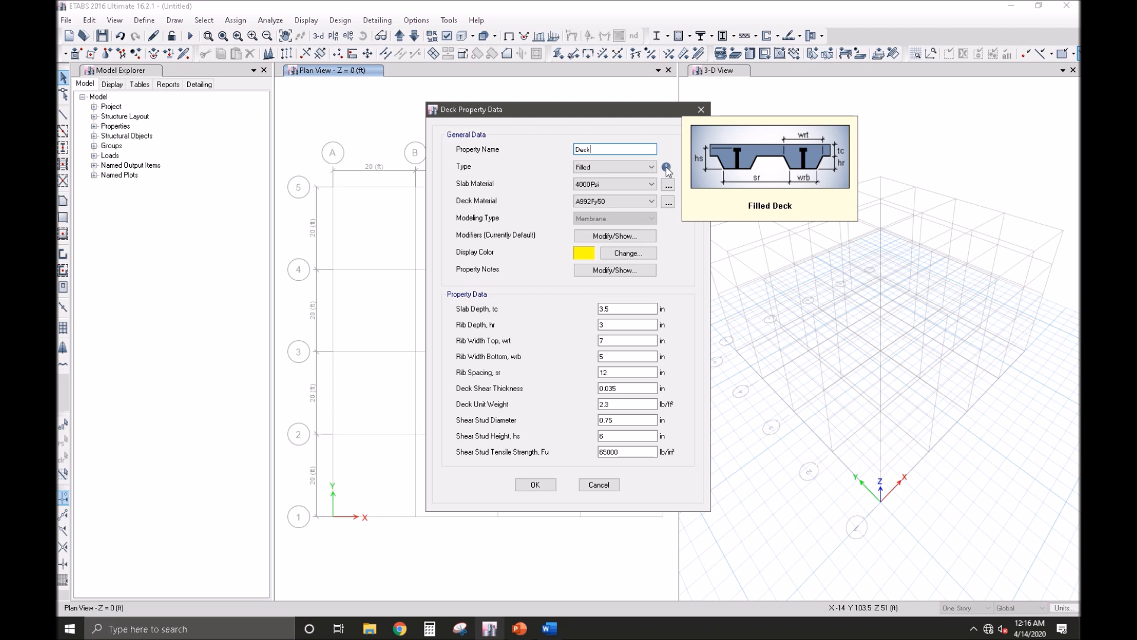
Step: Set the deck's slab depth to 3 in and accept the deck properties
left_click(618, 307)
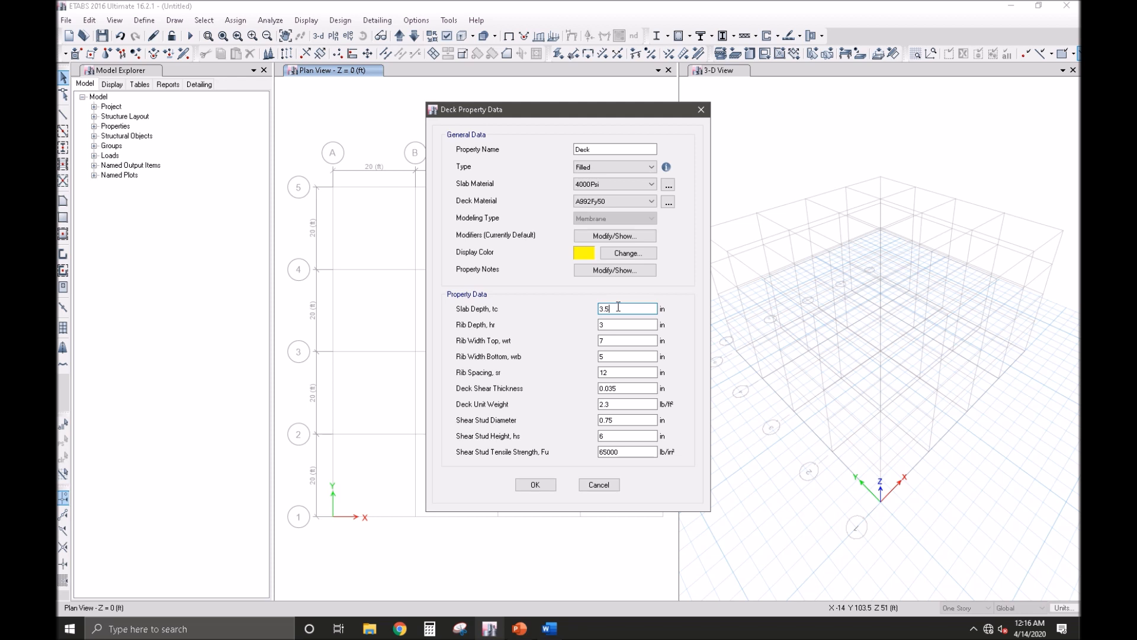
key("BackSpace")
key("BackSpace")
left_click(536, 486)
left_click(635, 351)
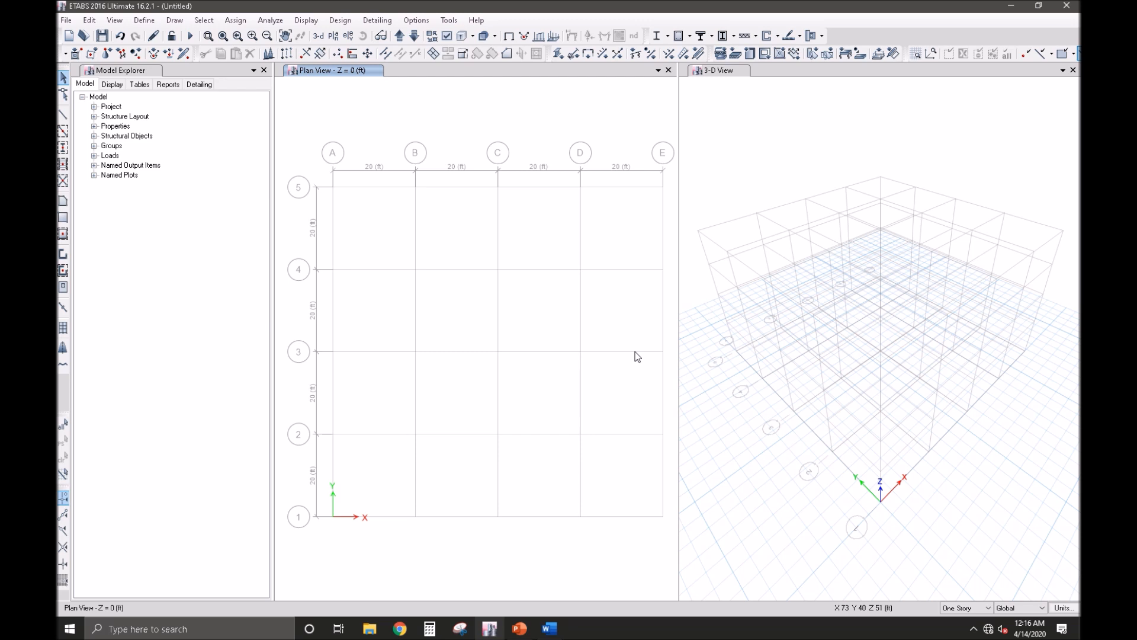
Step: In the story data, make Story1 a master story and set Story4's master story option to No
left_click(90, 20)
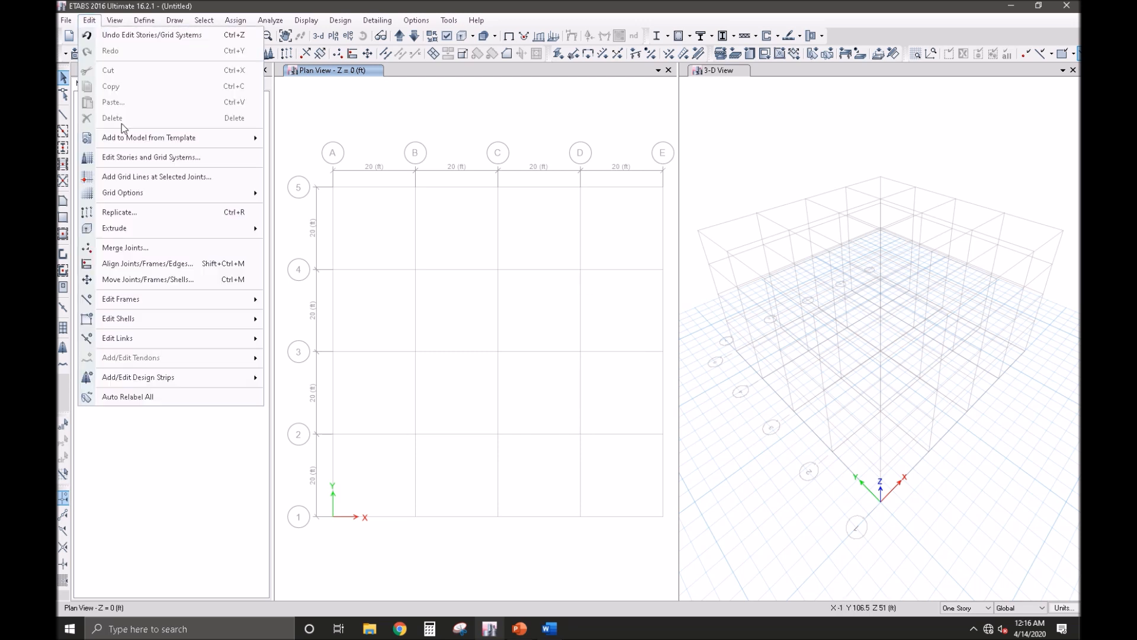
left_click(133, 158)
left_click(630, 193)
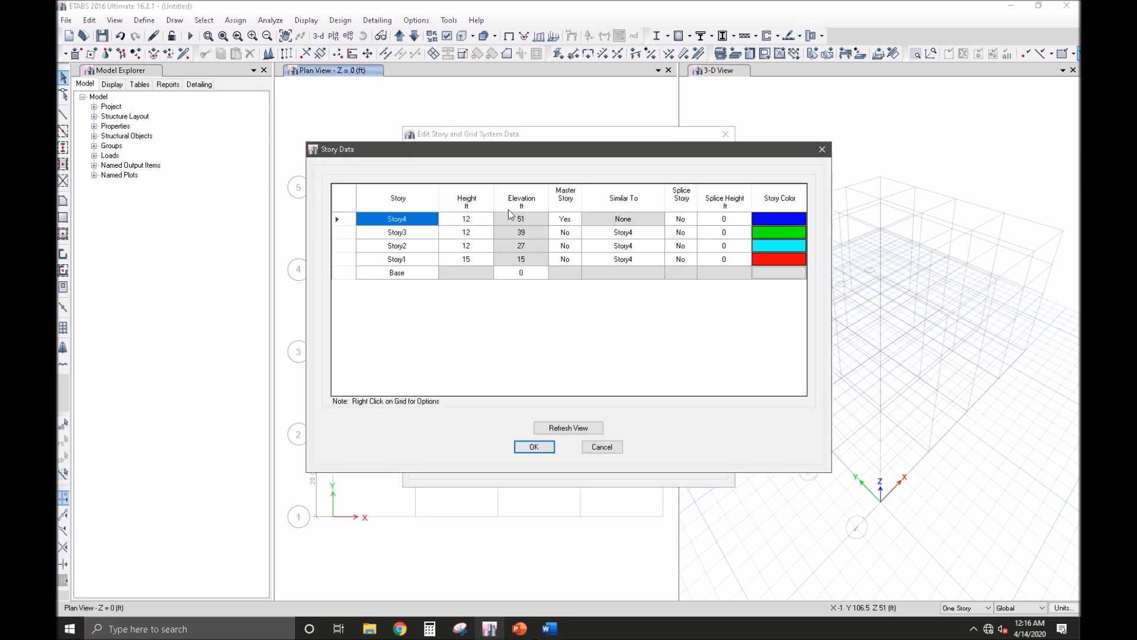
left_click(565, 221)
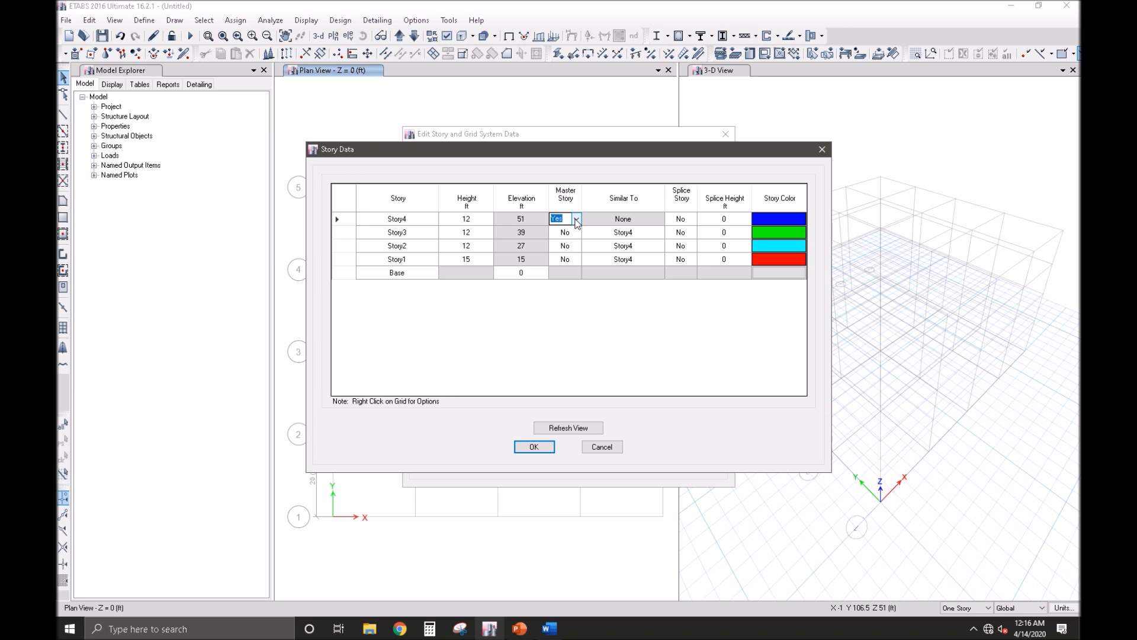
left_click(576, 260)
left_click(576, 261)
left_click(563, 271)
left_click(577, 219)
left_click(577, 219)
left_click(572, 238)
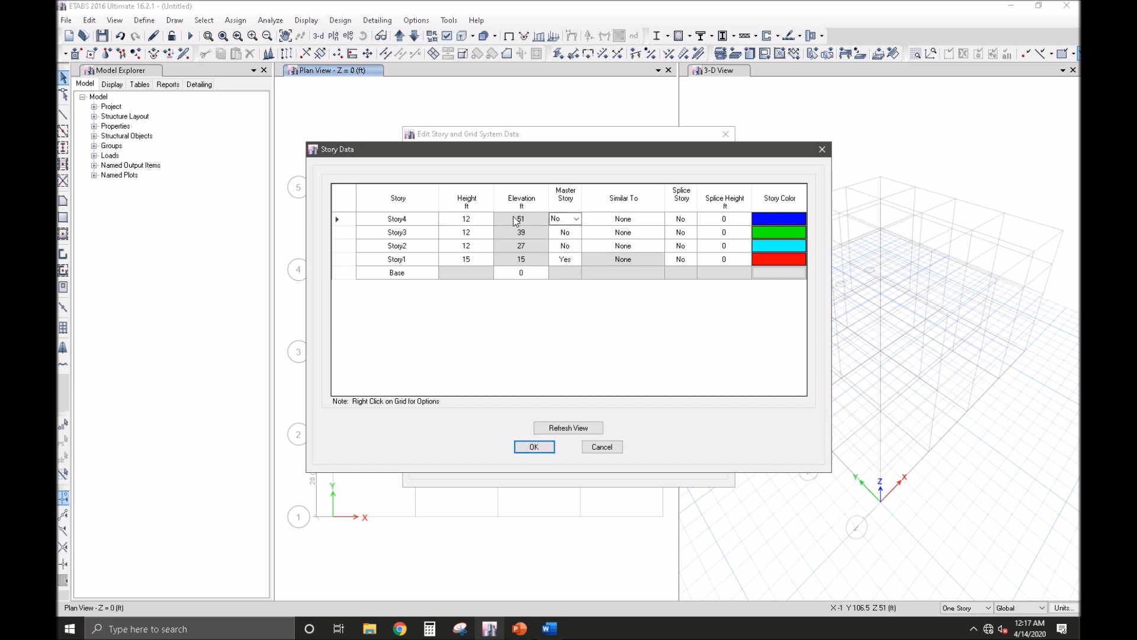
Step: Set Story4 and Story3 as similar to Story1 in the story data
left_click(637, 219)
left_click(659, 220)
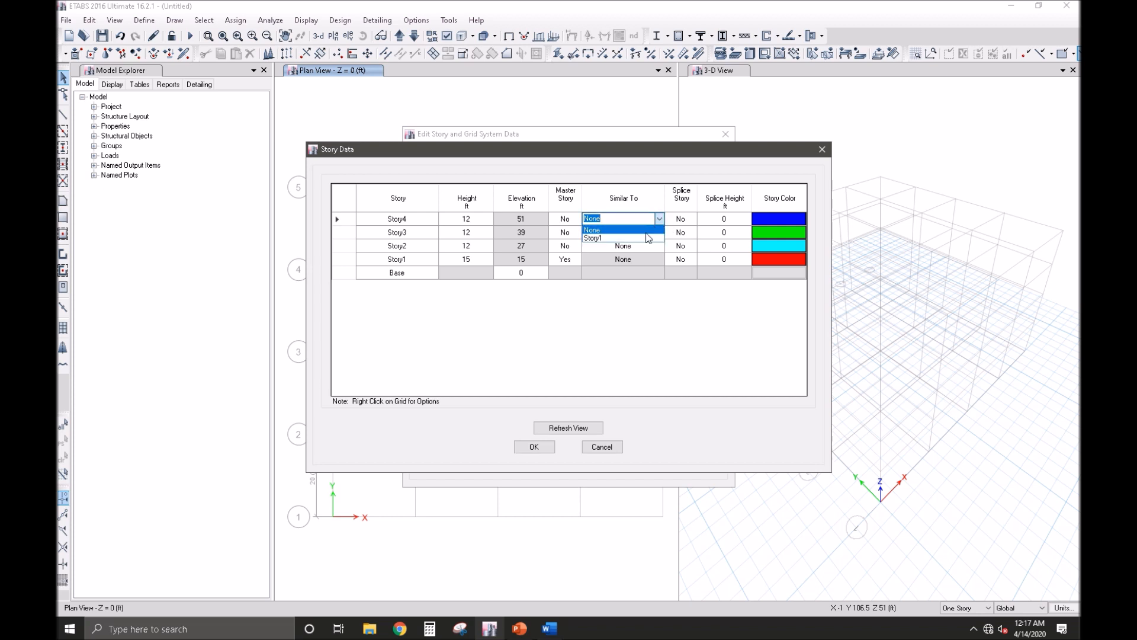
left_click(659, 220)
left_click(660, 220)
left_click(649, 241)
left_click(658, 232)
left_click(660, 232)
left_click(639, 254)
Step: Set Story2 as similar to Story1 and accept the story and grid system data
left_click(661, 244)
left_click(659, 246)
left_click(634, 266)
left_click(659, 246)
left_click(659, 246)
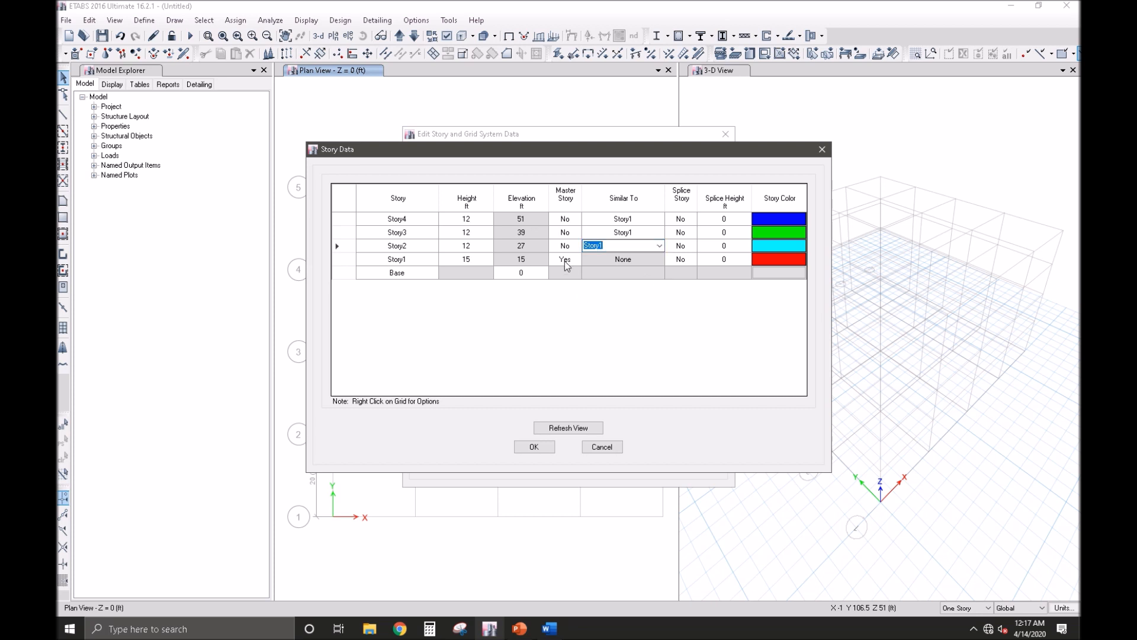
left_click(570, 246)
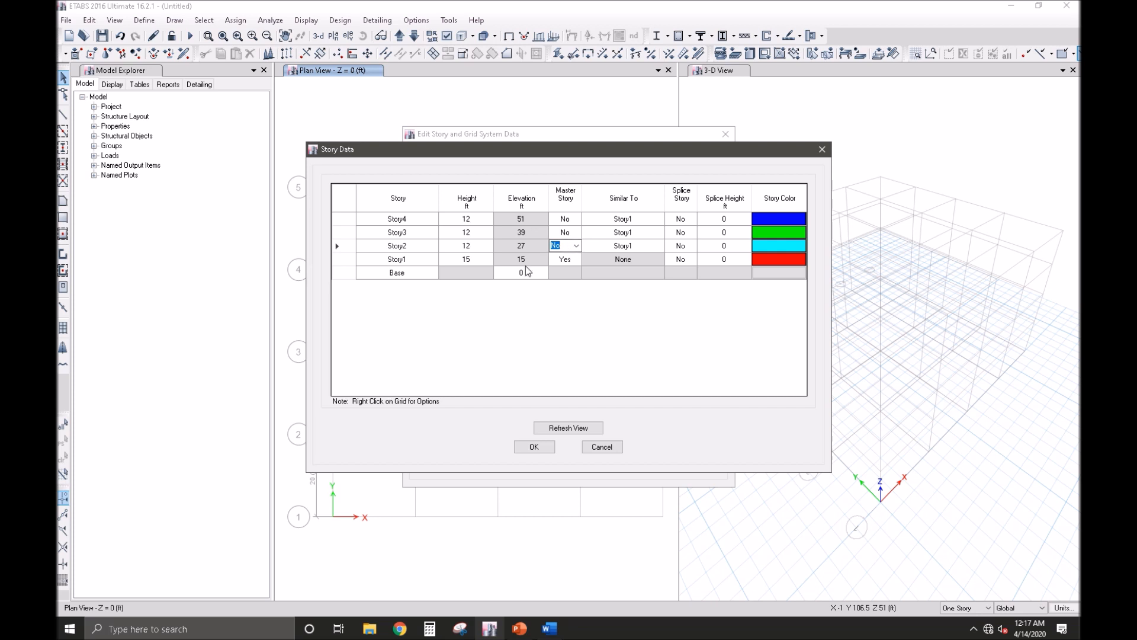
left_click(541, 446)
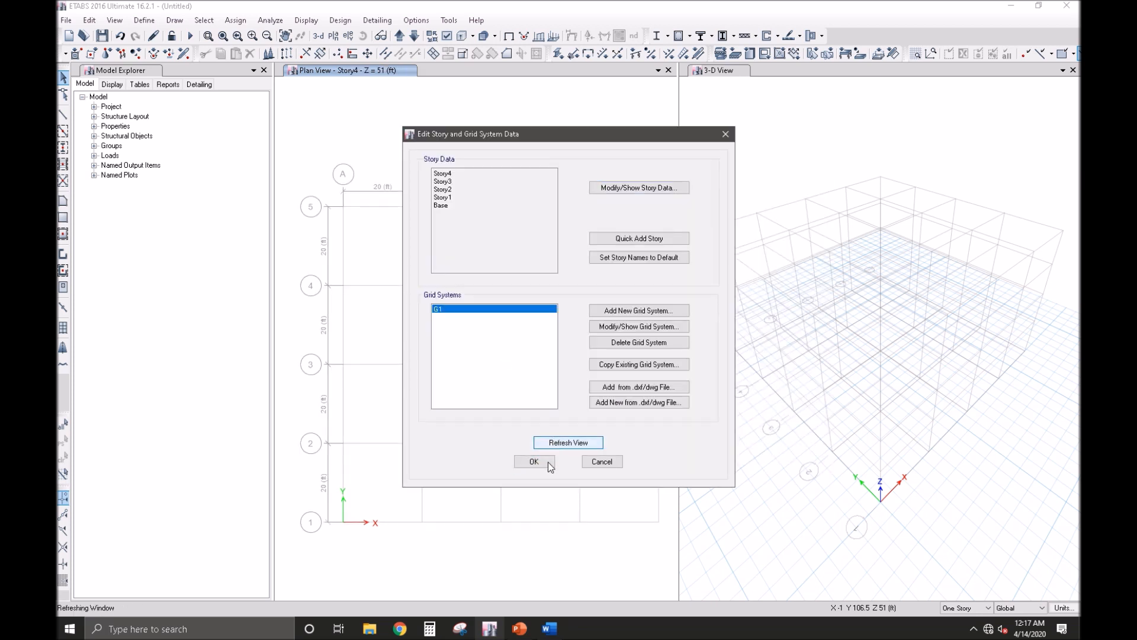
left_click(549, 462)
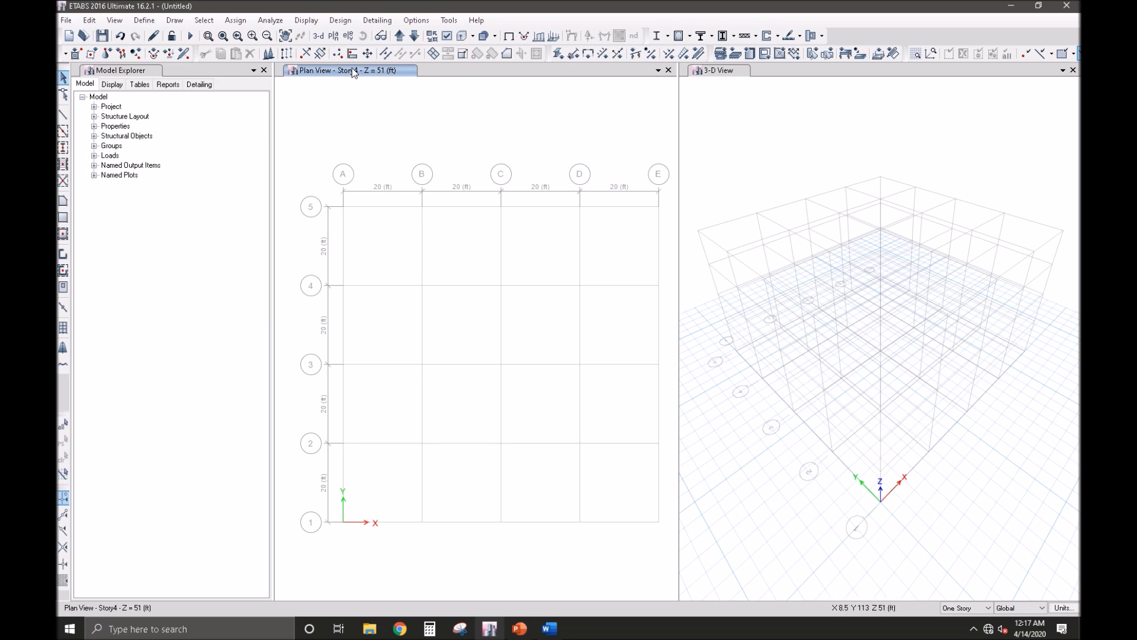
Step: Switch the plan view to Story1 and set the quick column drawing property to LAT COL
left_click(414, 36)
left_click(414, 36)
left_click(415, 36)
left_click(63, 148)
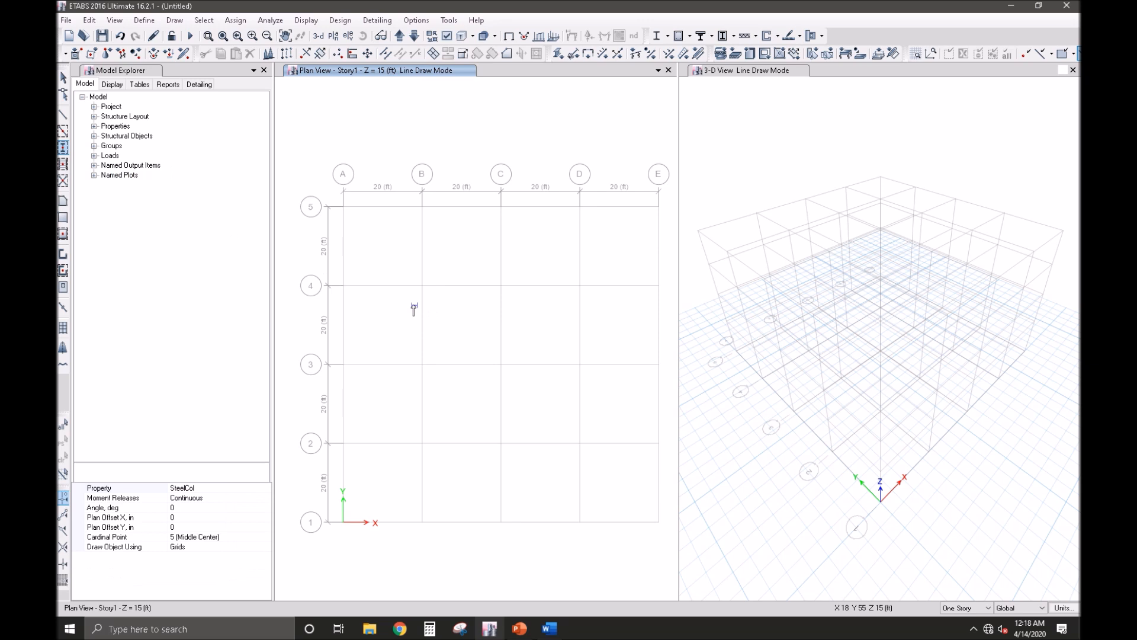
left_click(267, 489)
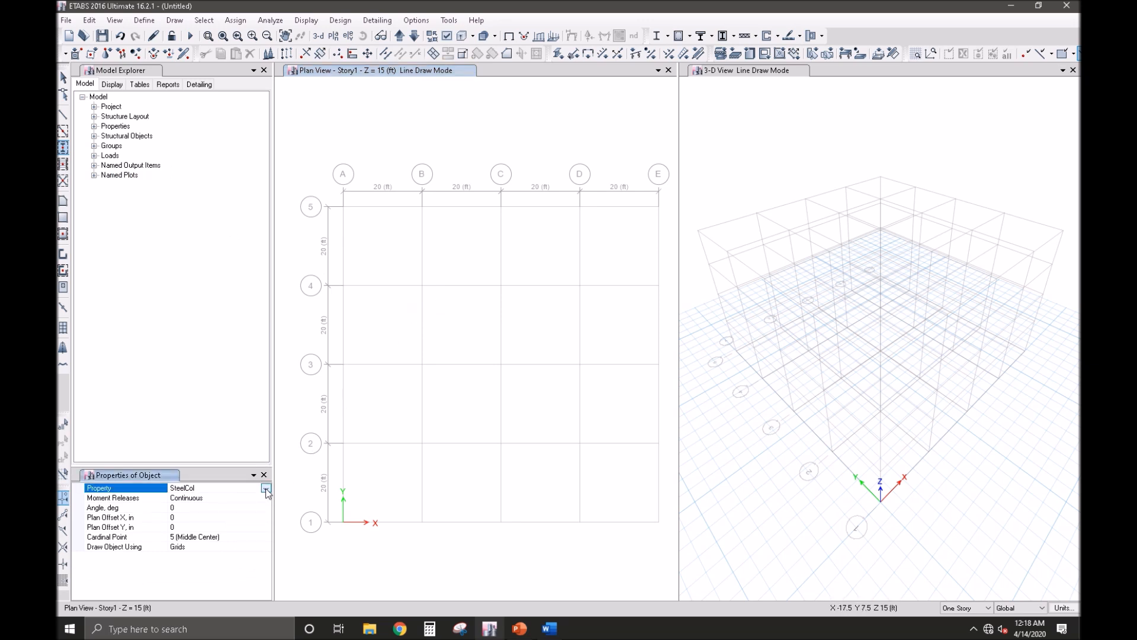
left_click(266, 488)
left_click(202, 520)
Step: Try placing LAT COL columns on Story1 only, at grids A–D/1–3 and A–C/4–5, and delete all of them
mouse_move(590, 544)
left_mouse_down()
mouse_move(579, 367)
mouse_move(542, 356)
mouse_move(332, 360)
left_mouse_up()
left_click_drag(509, 334, 335, 195)
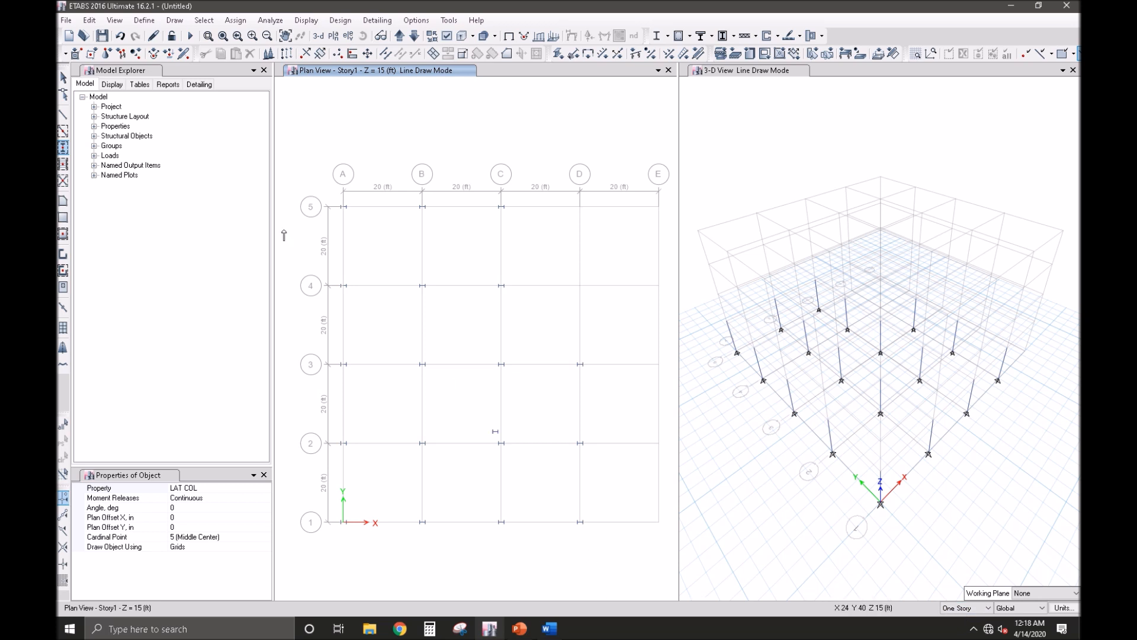
left_click(64, 79)
mouse_move(601, 550)
left_mouse_down()
mouse_move(414, 286)
mouse_move(327, 193)
mouse_move(324, 172)
left_mouse_up()
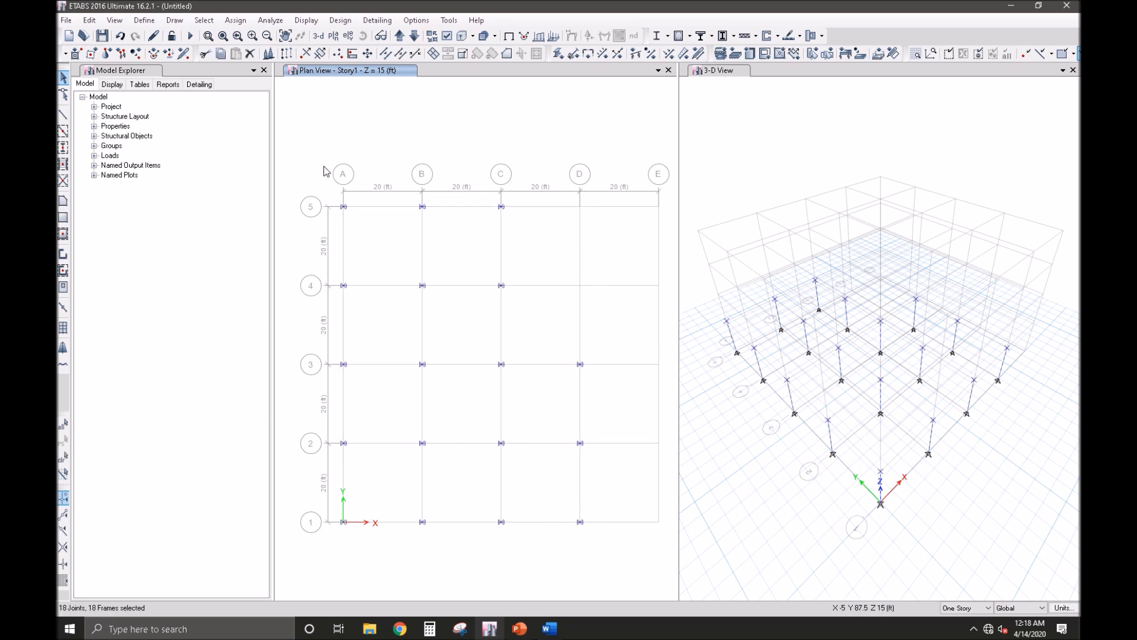
left_click(250, 53)
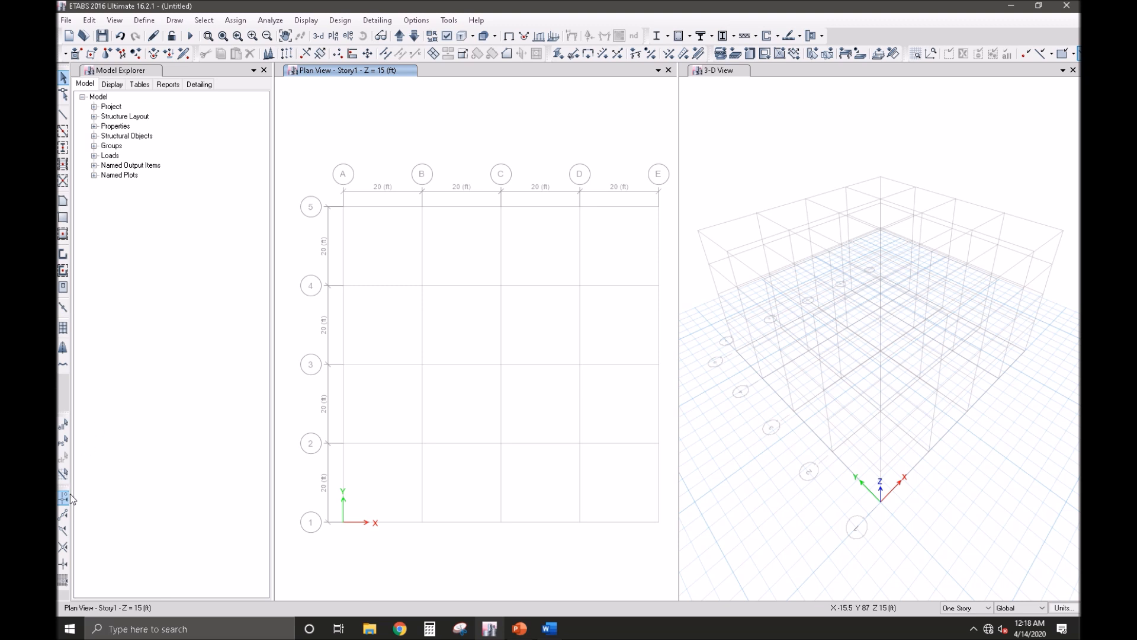
Step: Place LAT COL columns across Similar Stories at all intersections of grids A–D with 1–4 and A–C with 5
left_click(63, 147)
left_click(948, 609)
left_click(952, 635)
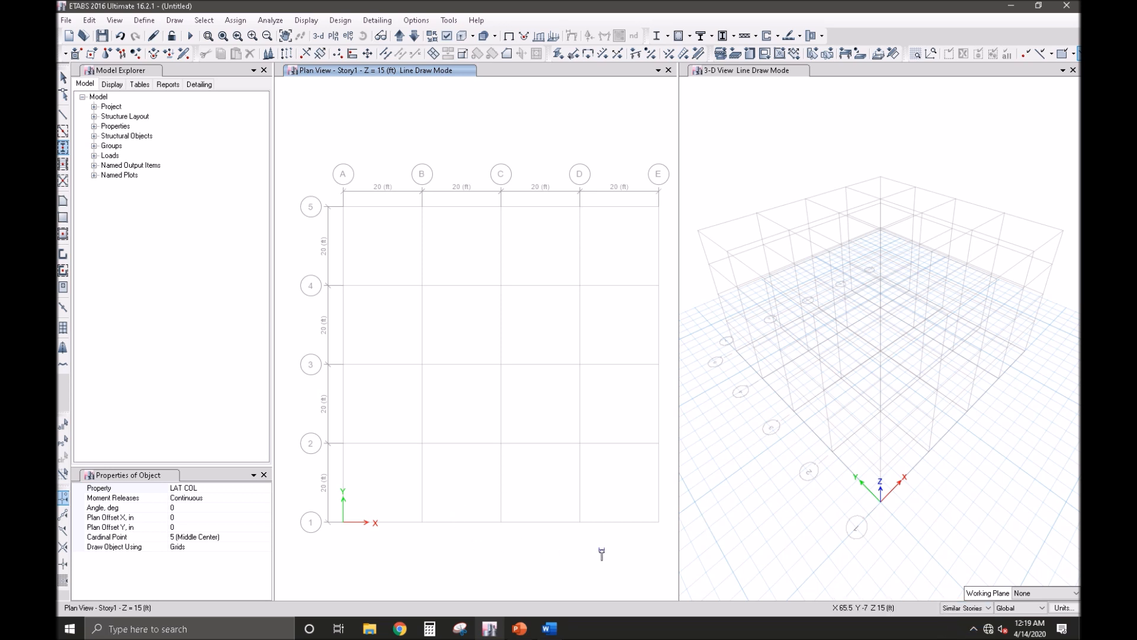
left_click_drag(594, 559, 329, 283)
left_click_drag(501, 231, 327, 188)
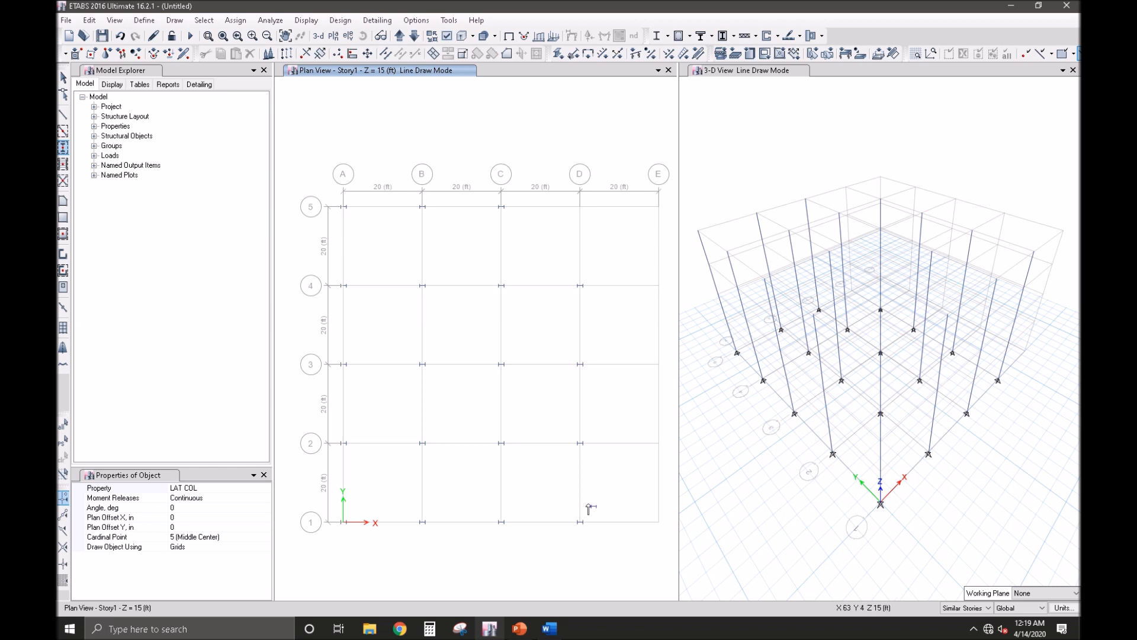
middle_click_drag(607, 496, 604, 495)
key("Escape")
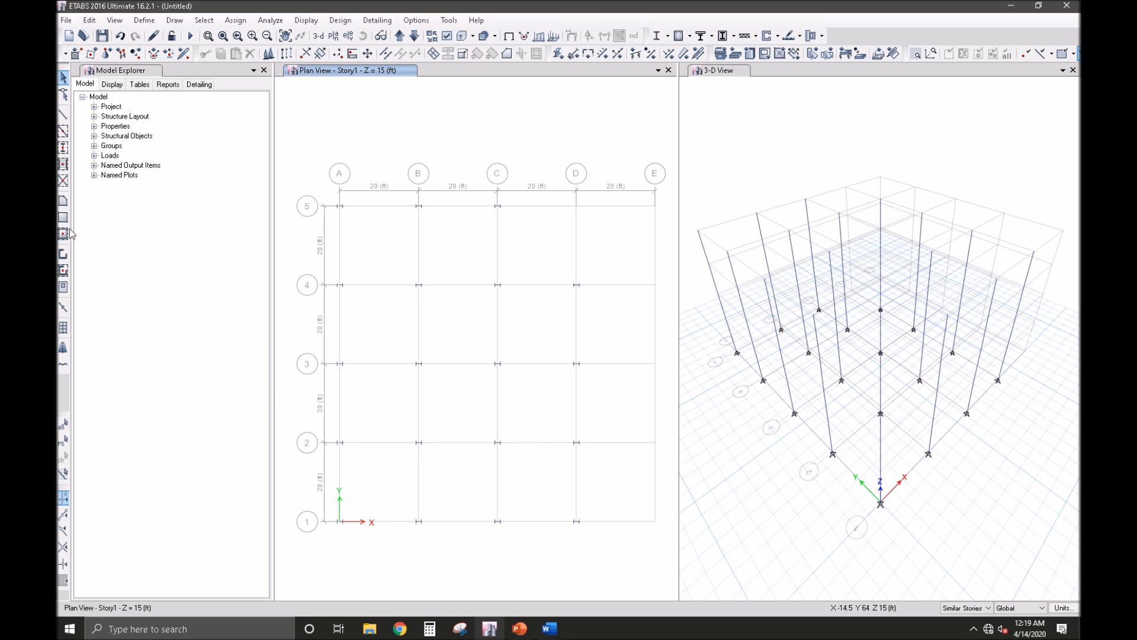
Step: Quick-draw LAT BEAM - PRIMARY BEAM beams on all grid segments between grids A–D and 1–4 across the similar stories
left_click(63, 115)
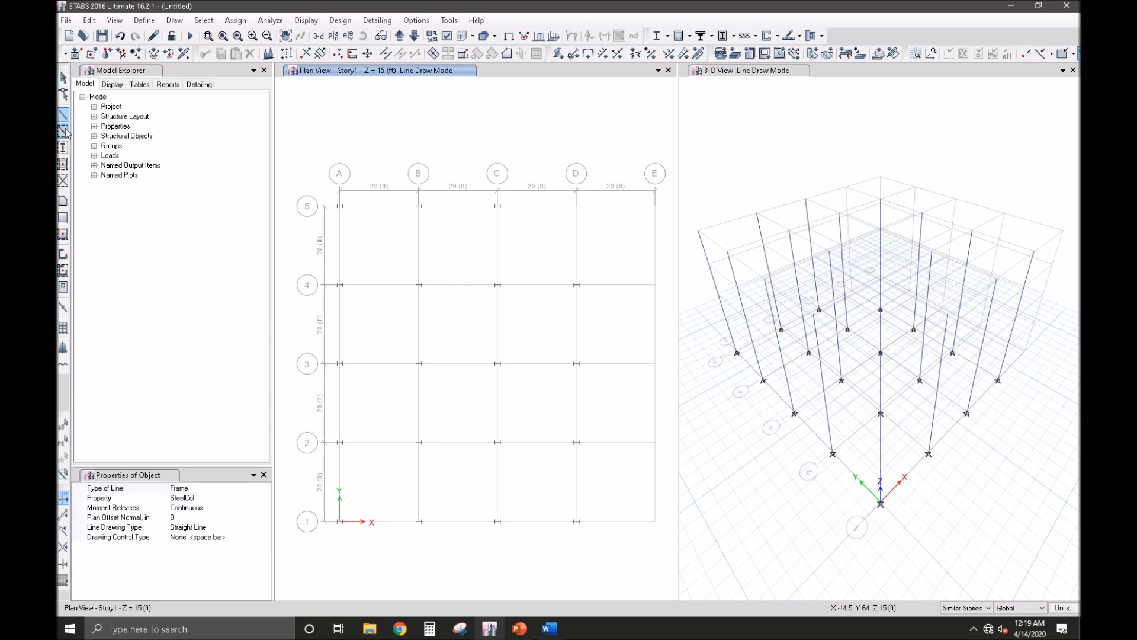
left_click(269, 500)
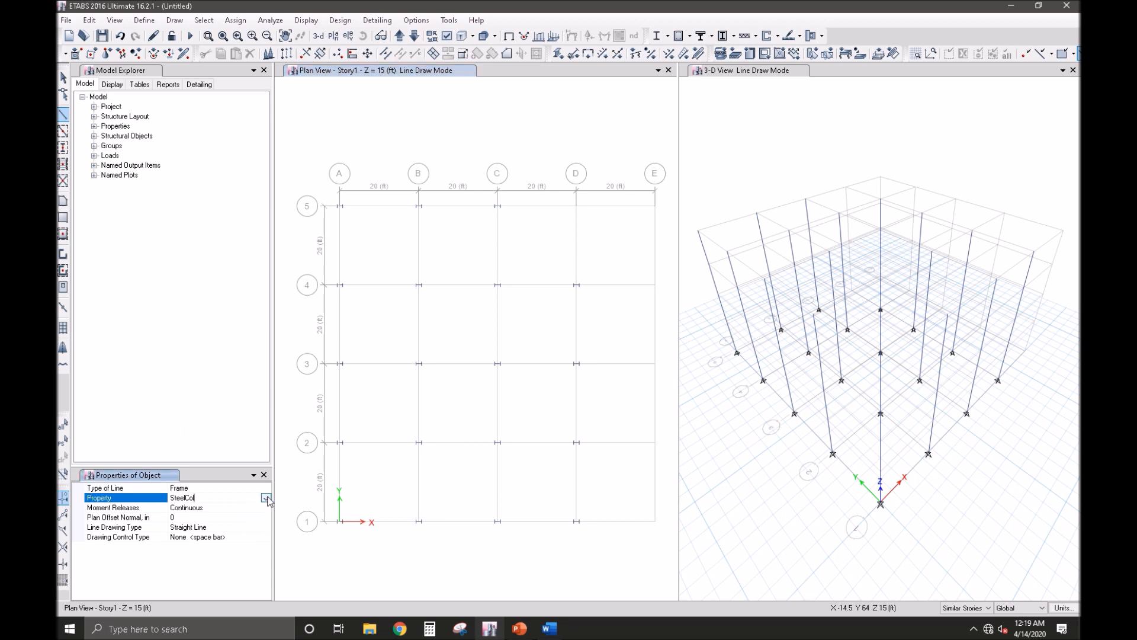
left_click(63, 131)
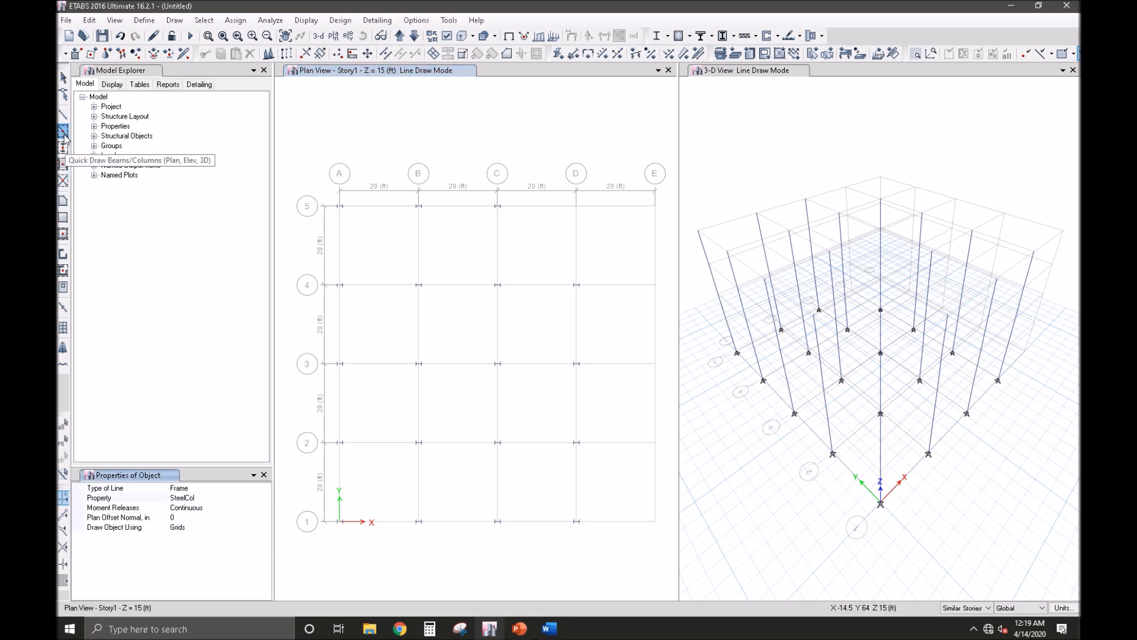
left_click(268, 498)
left_click(266, 498)
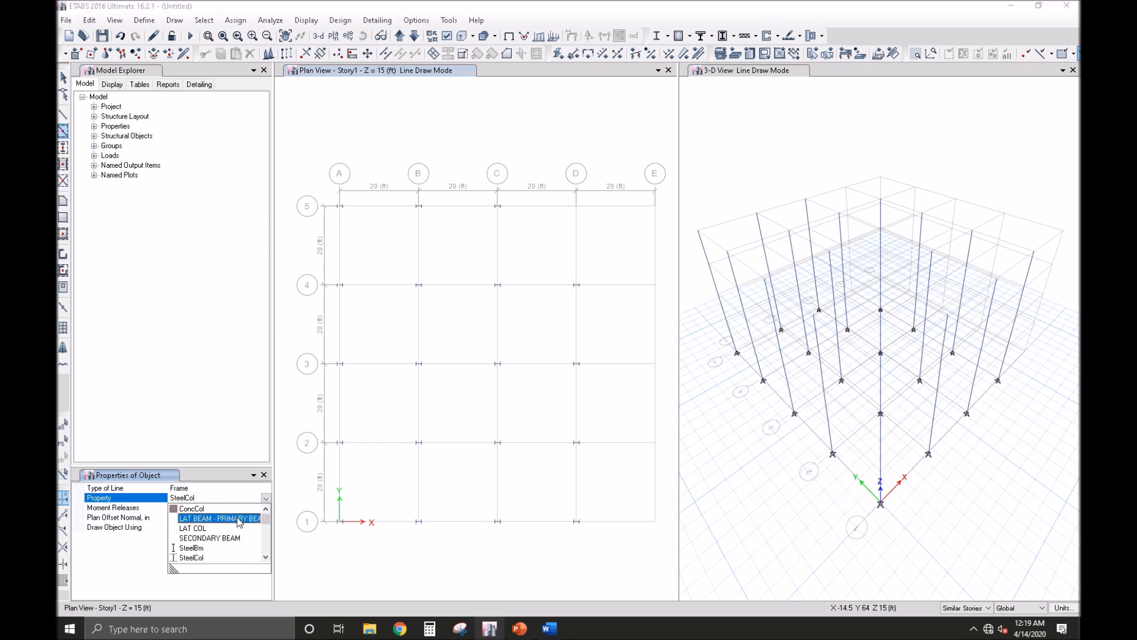
left_click(249, 519)
mouse_move(594, 543)
left_mouse_down()
mouse_move(429, 409)
mouse_move(326, 277)
left_mouse_up()
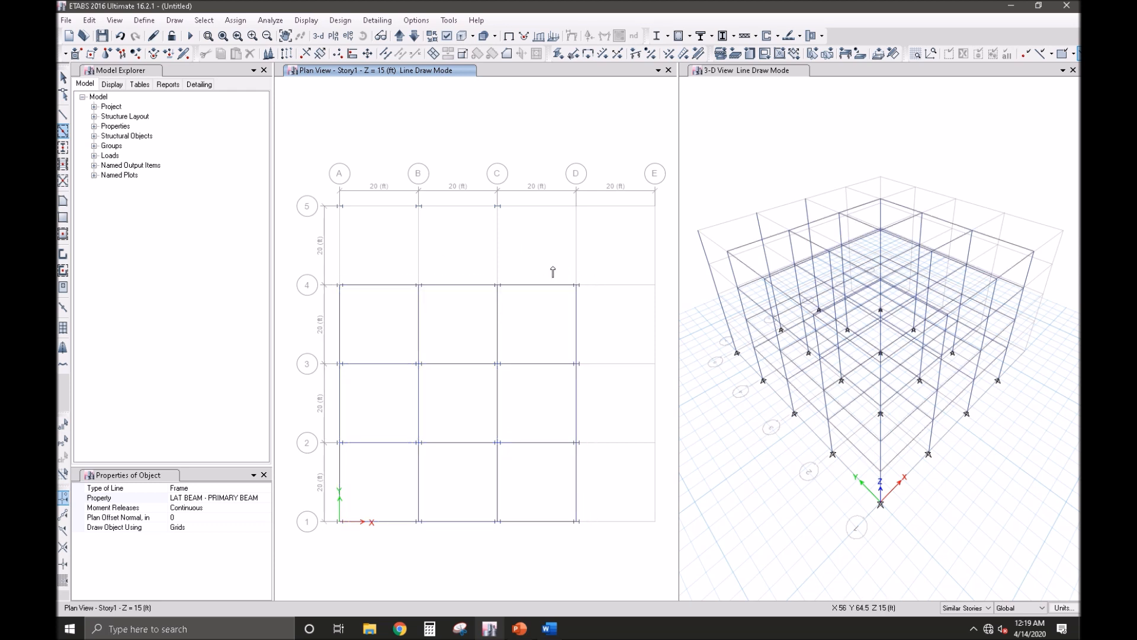
Step: Add primary beams along grid 5 from A to C and along grids A, B and C between grids 4 and 5
left_click_drag(508, 190, 332, 231)
left_click_drag(354, 184, 323, 313)
left_click_drag(428, 183, 418, 301)
left_click_drag(503, 179, 492, 311)
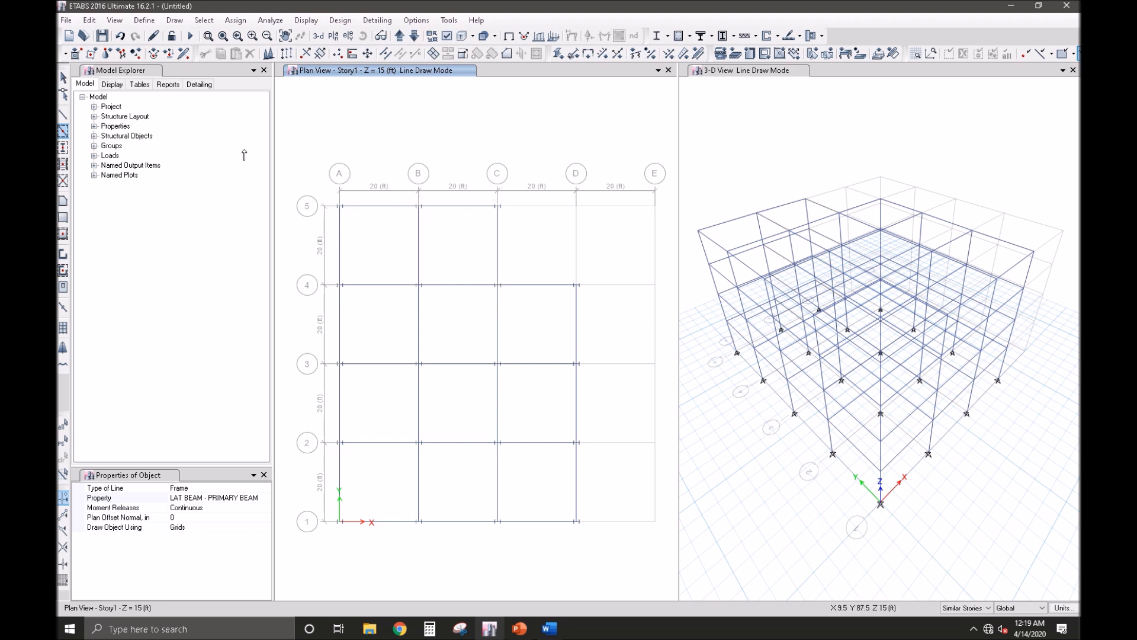
left_click(64, 77)
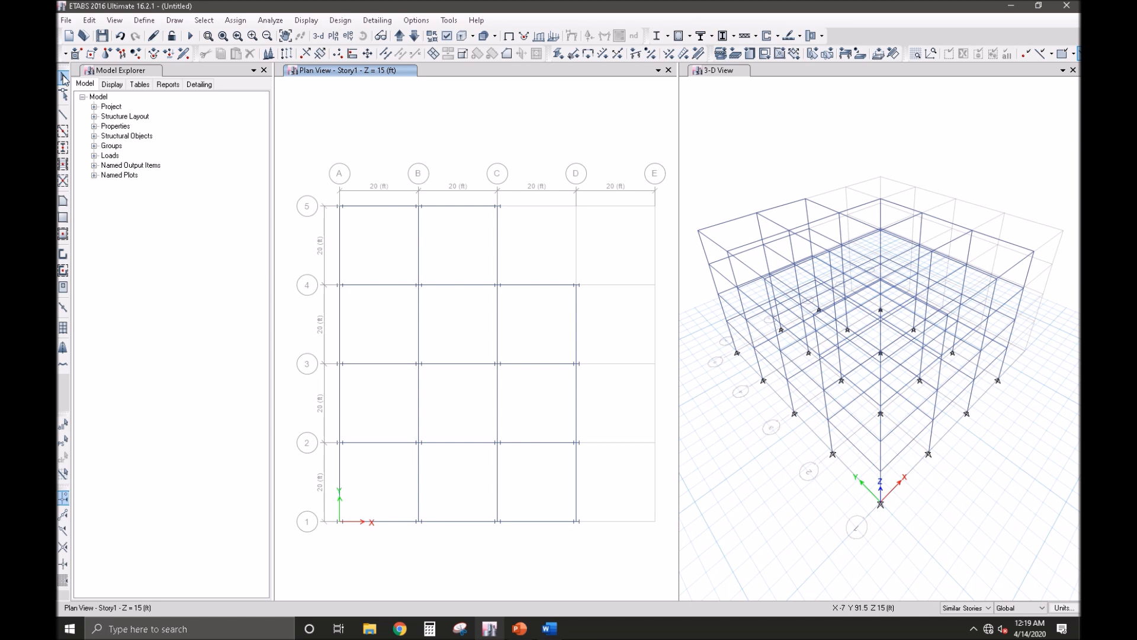
Step: Quick-draw three pinned SteelCol secondary beams parallel to Y in each bay between grids A–C/1–5 and C–D/1–4
left_click(63, 164)
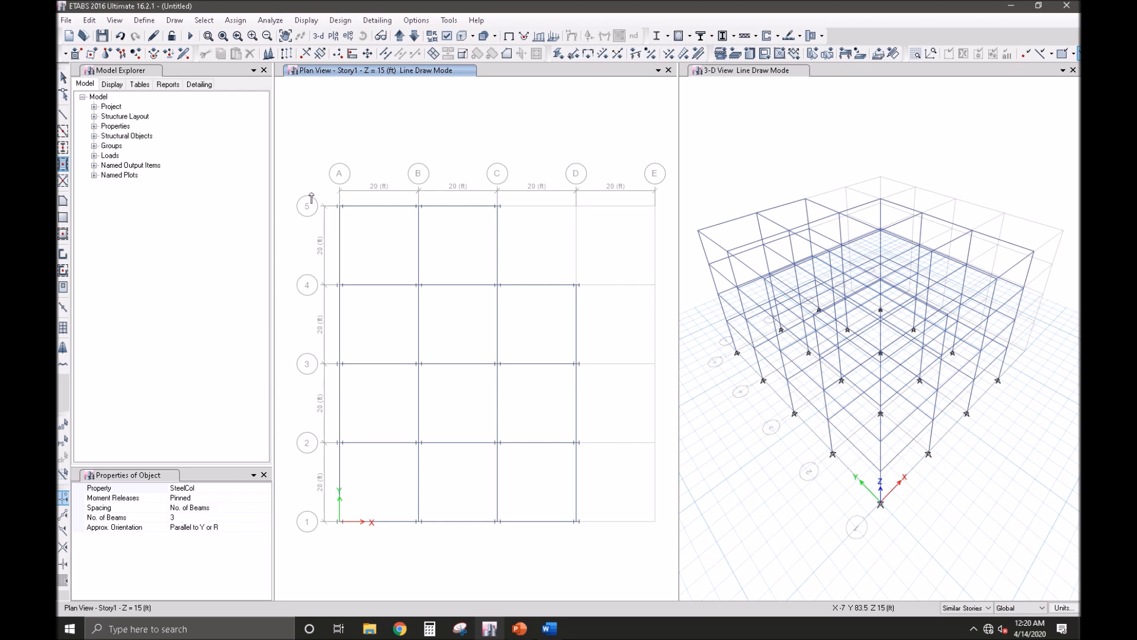
left_click_drag(311, 193, 445, 326)
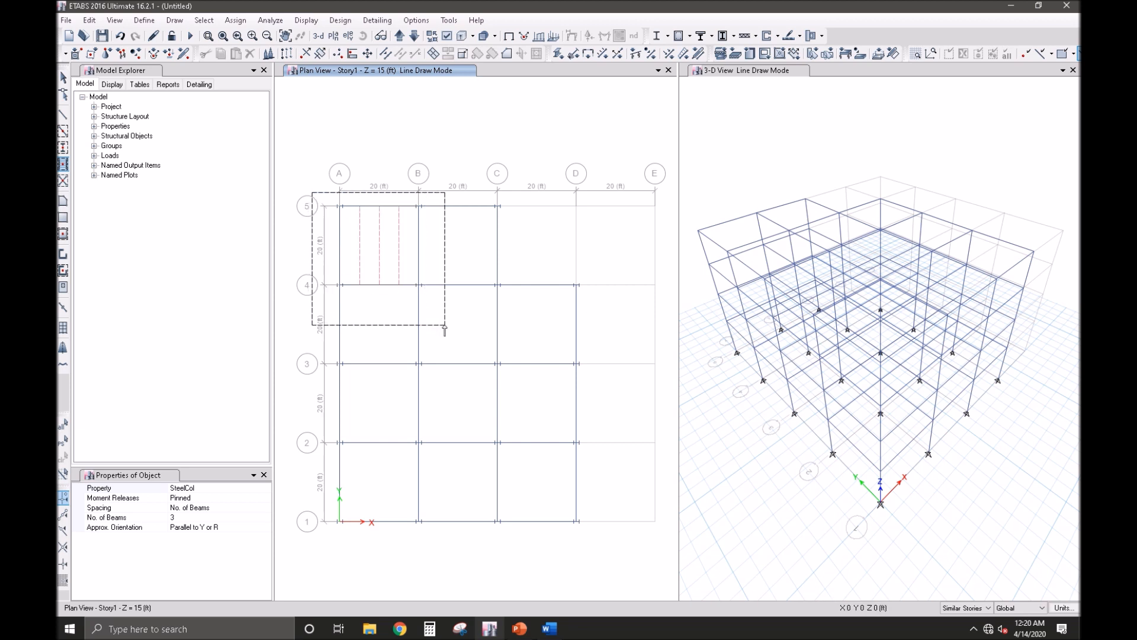
left_click_drag(445, 326, 430, 538)
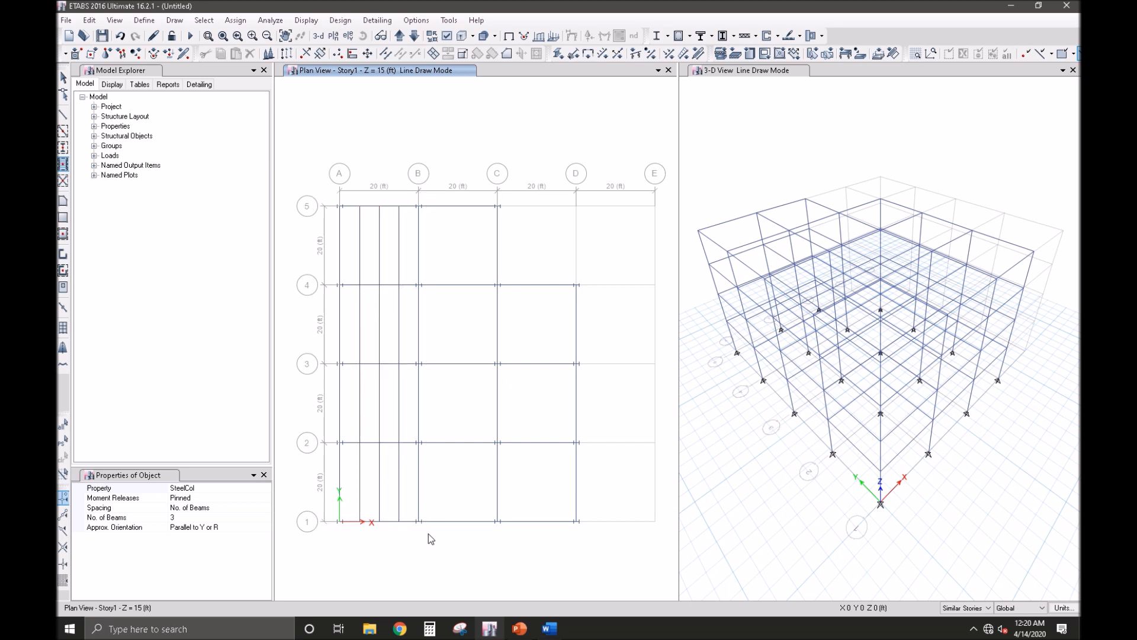
left_click_drag(405, 191, 513, 521)
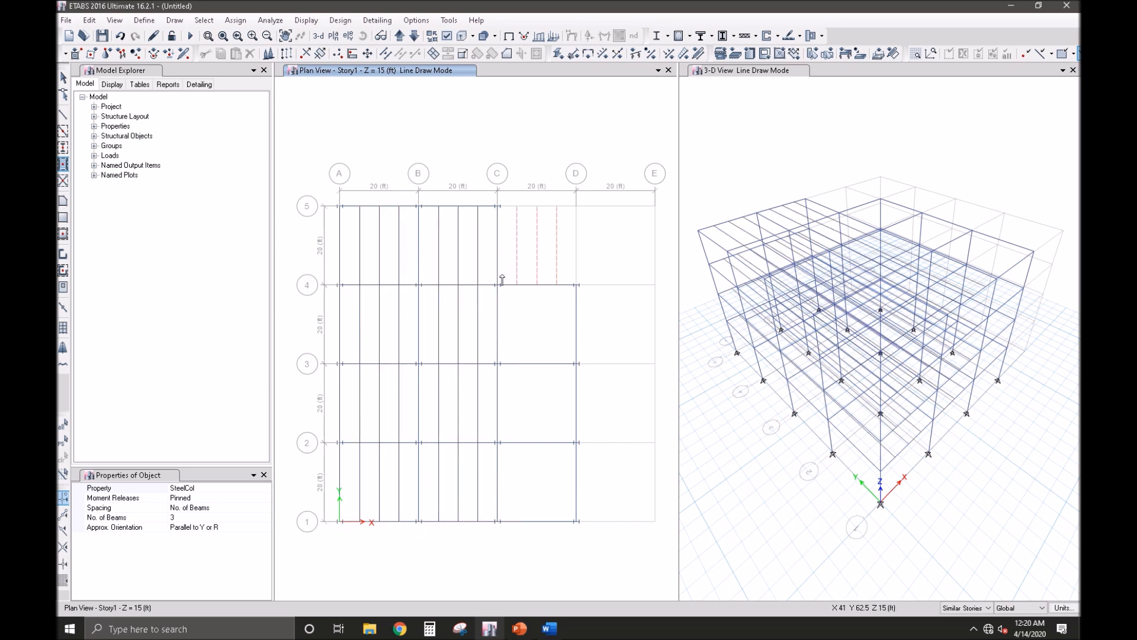
left_click(521, 326)
left_click(521, 403)
left_click(535, 485)
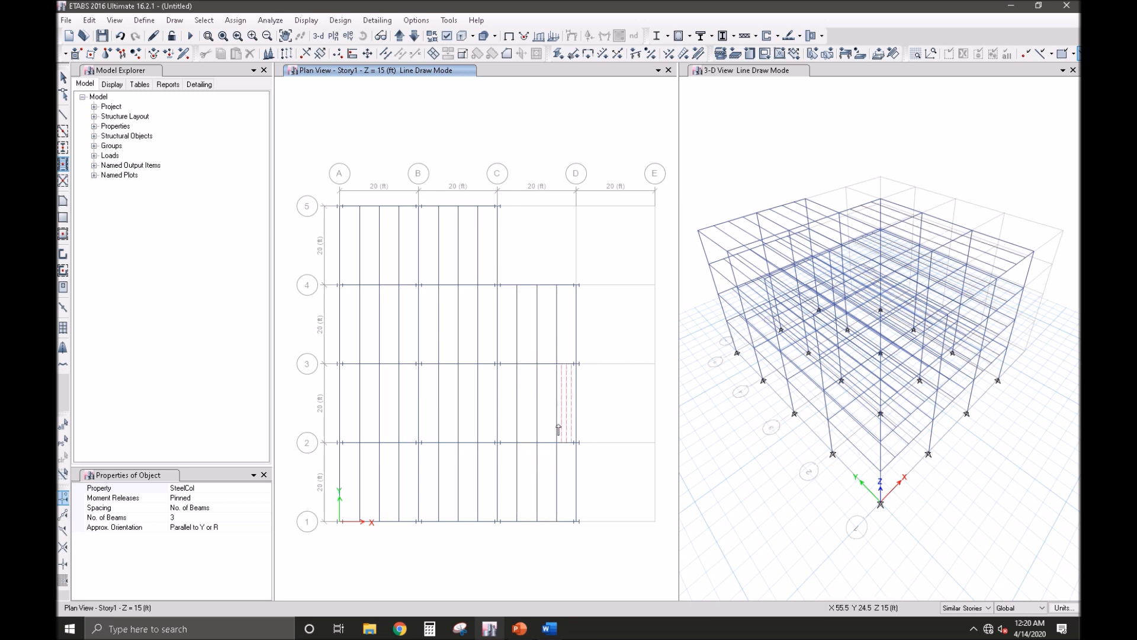
key("Escape")
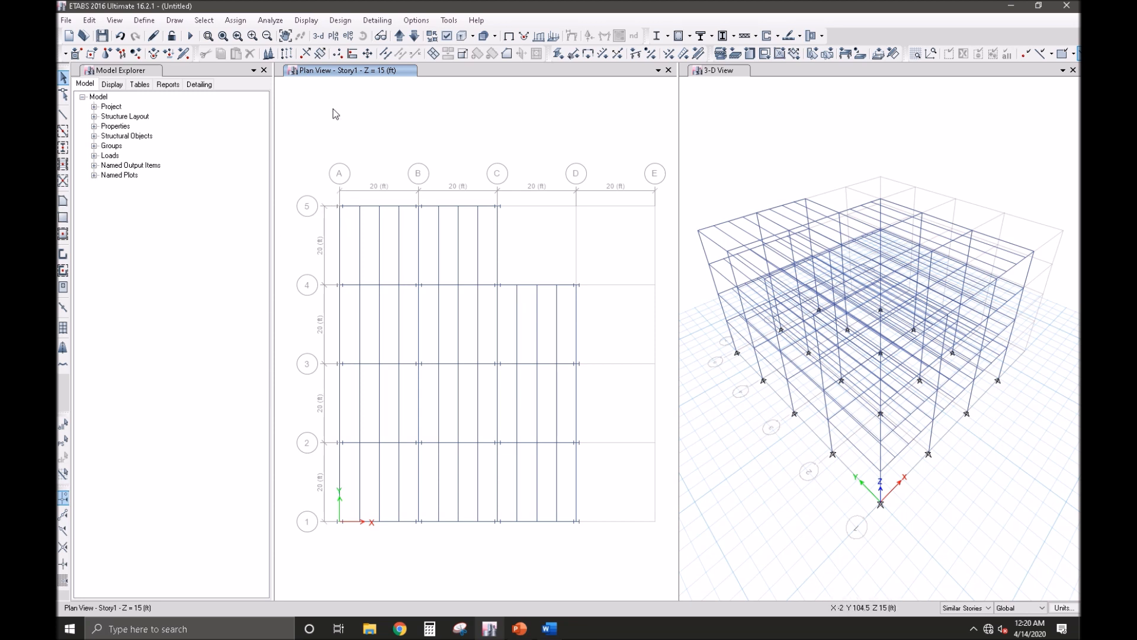
Step: Draw a Deck floor area across the similar stories with corners at grid points A5, C5, C4, D4, D1 and A1
left_click(64, 202)
left_click(264, 491)
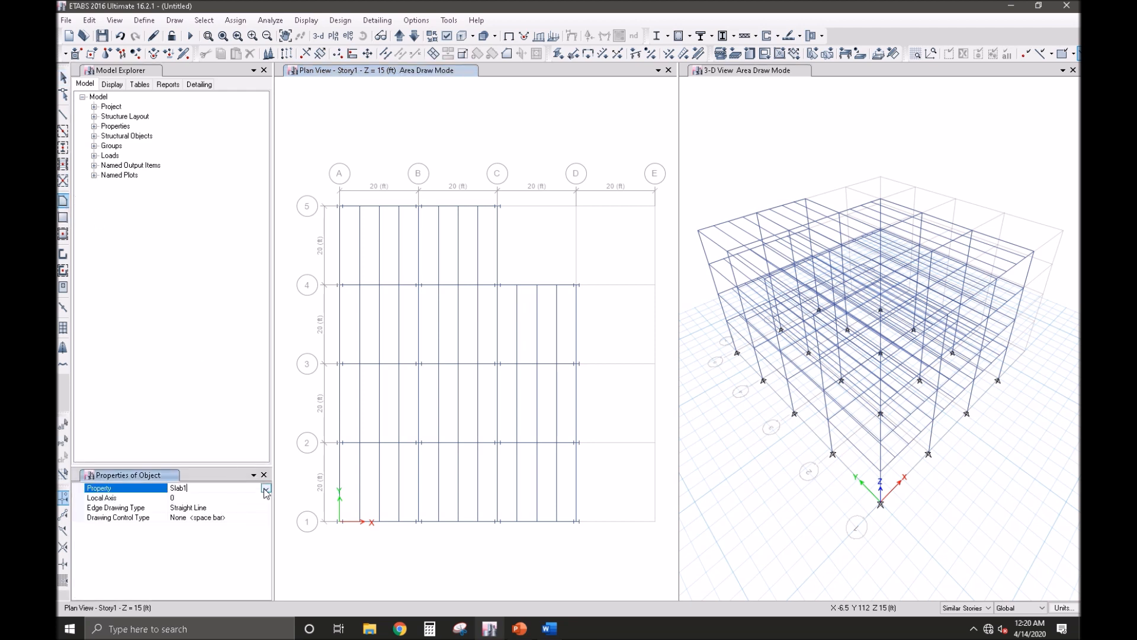
left_click(266, 489)
left_click(230, 499)
left_click(340, 207)
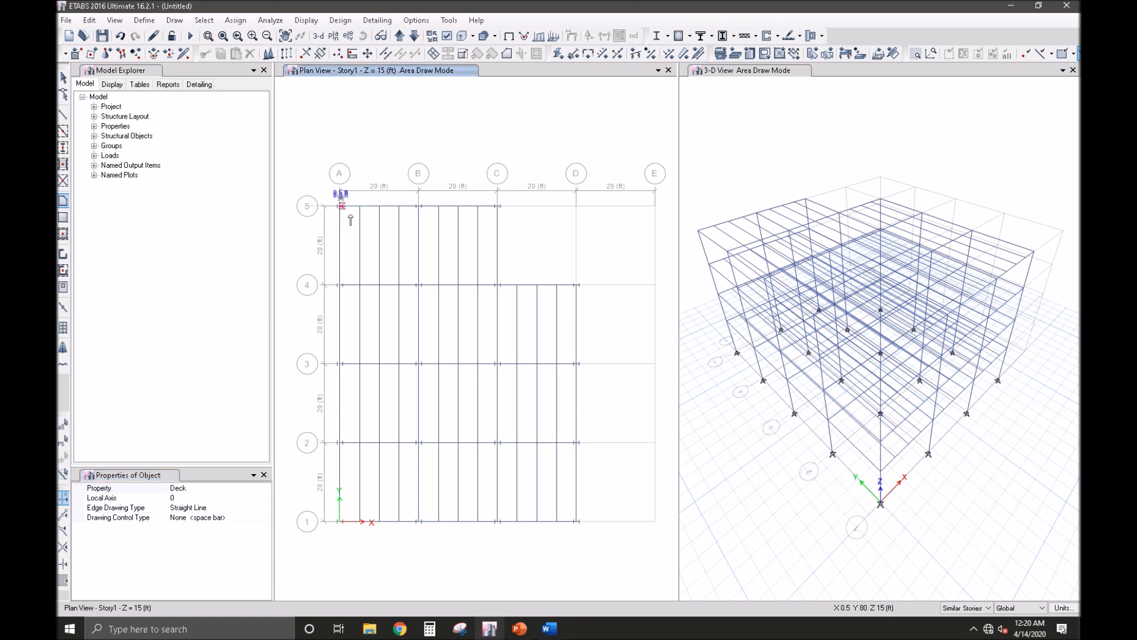
left_click(497, 207)
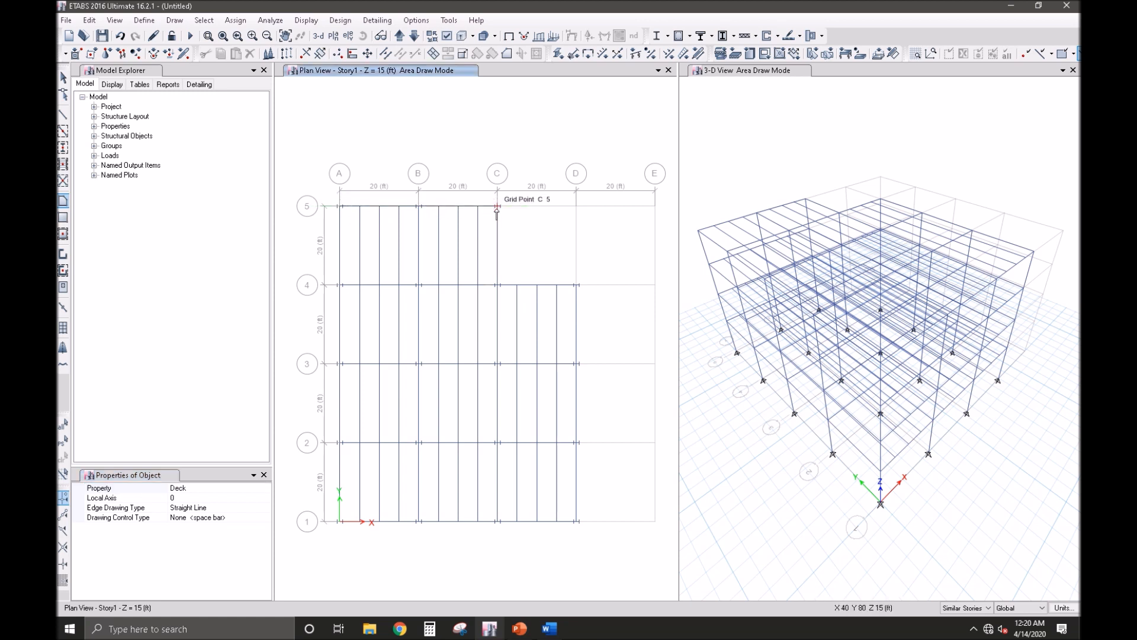
left_click(498, 285)
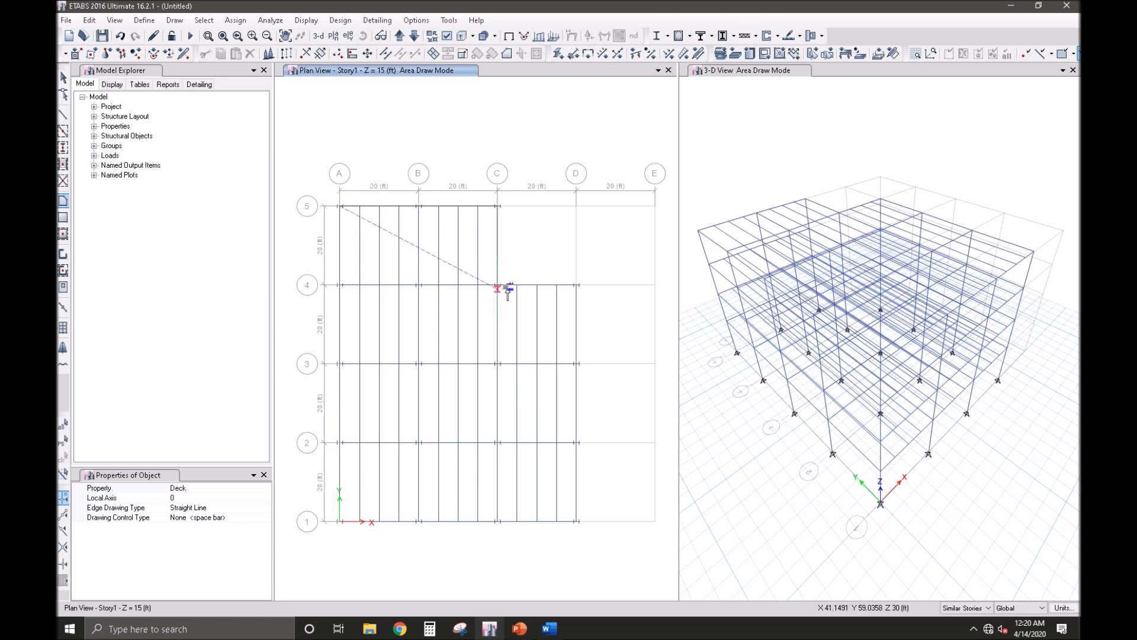
left_click(576, 286)
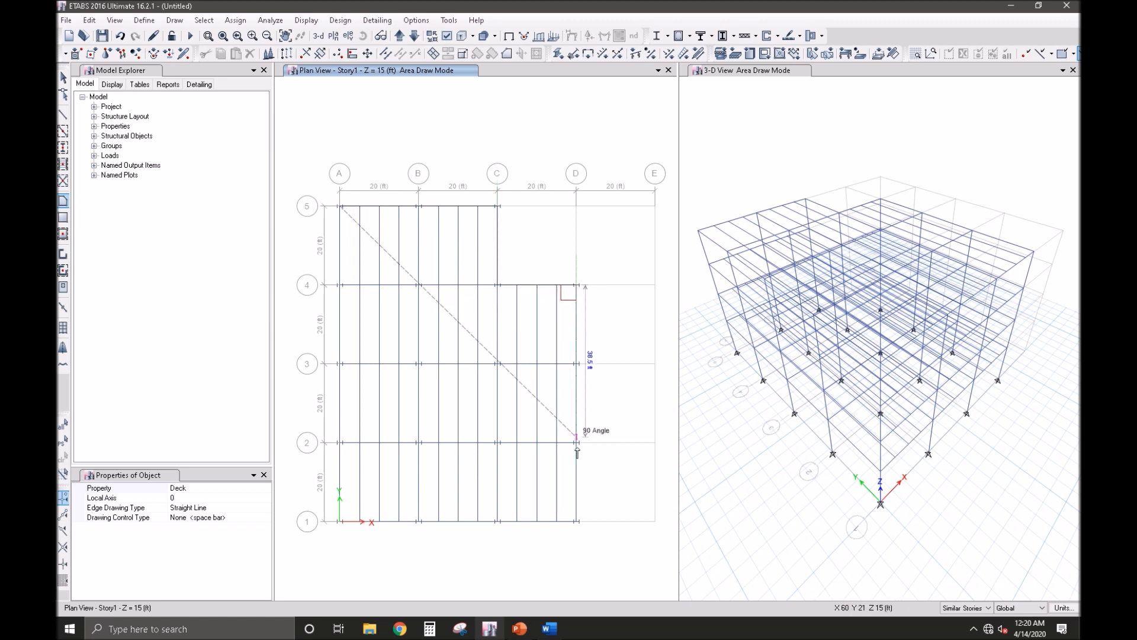
left_click(577, 522)
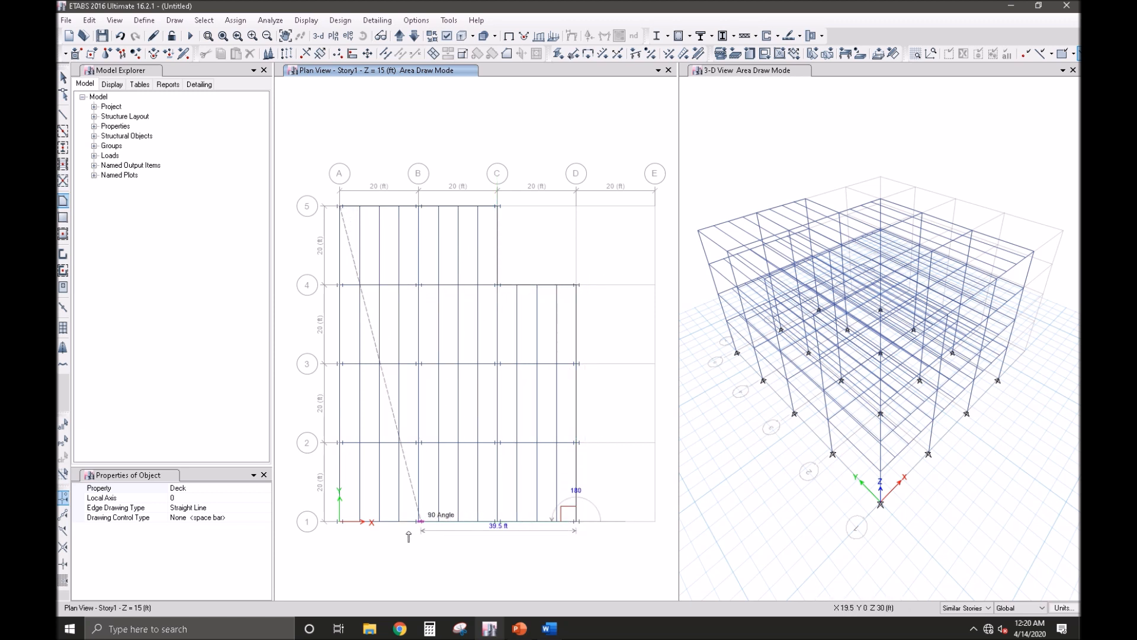
left_click(335, 525)
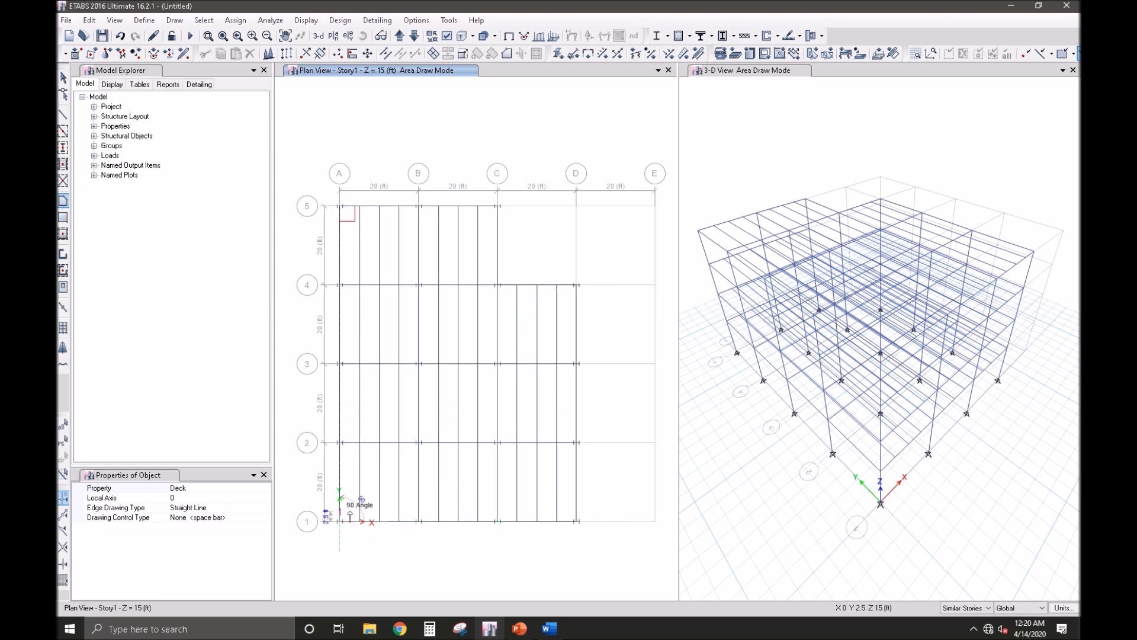
double_click(341, 208)
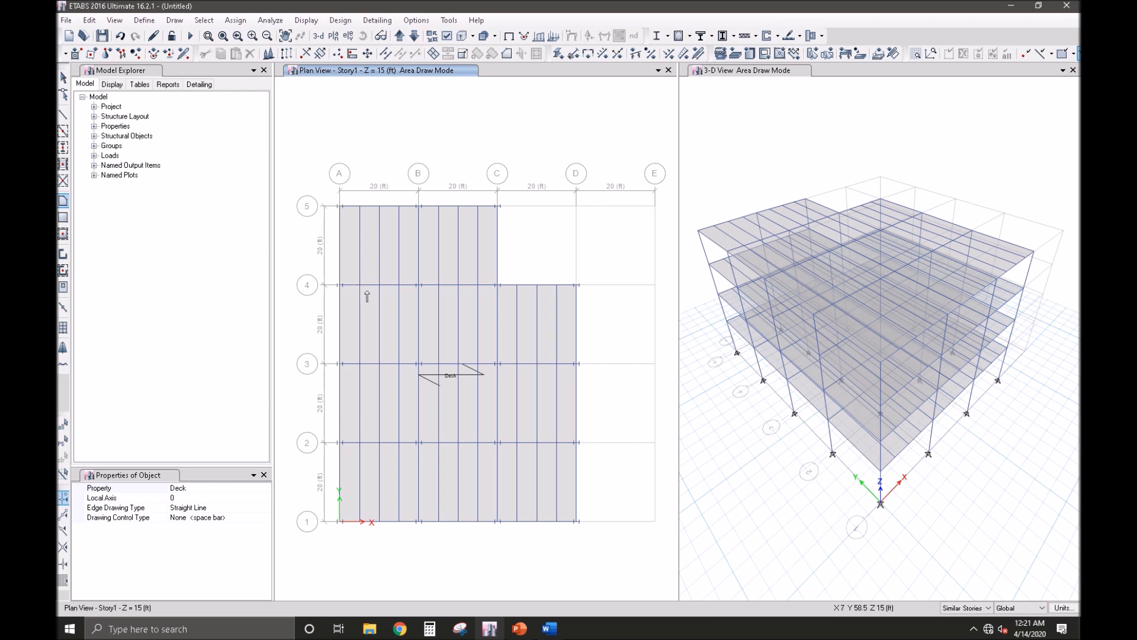
left_click(64, 78)
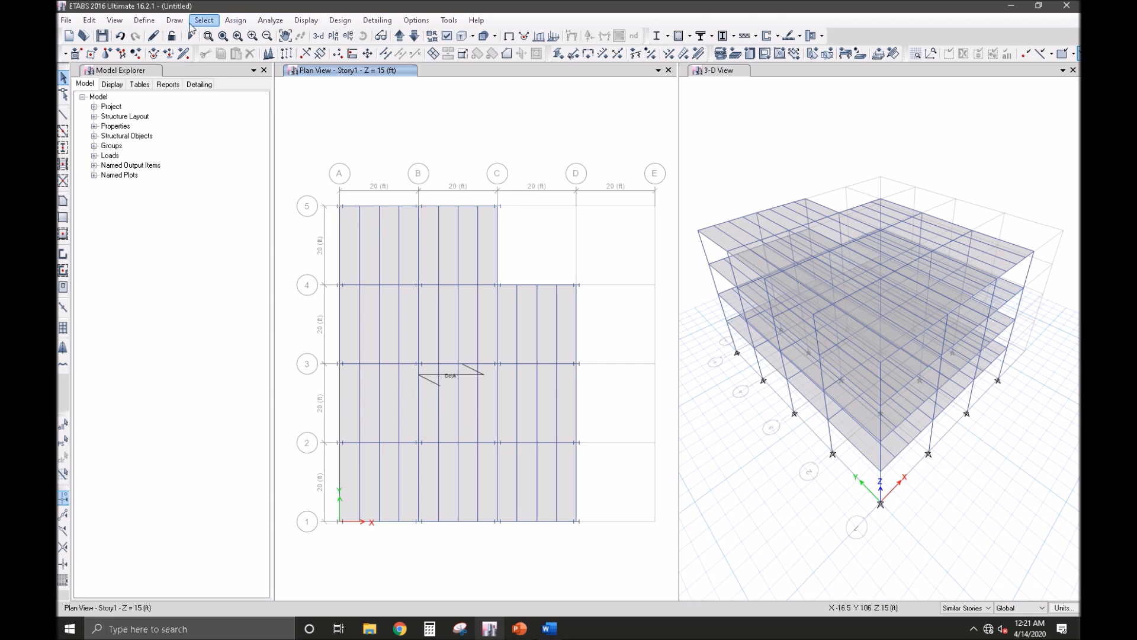
Step: Auto-draw cladding around the whole building, using the floors as the basis
left_click(174, 20)
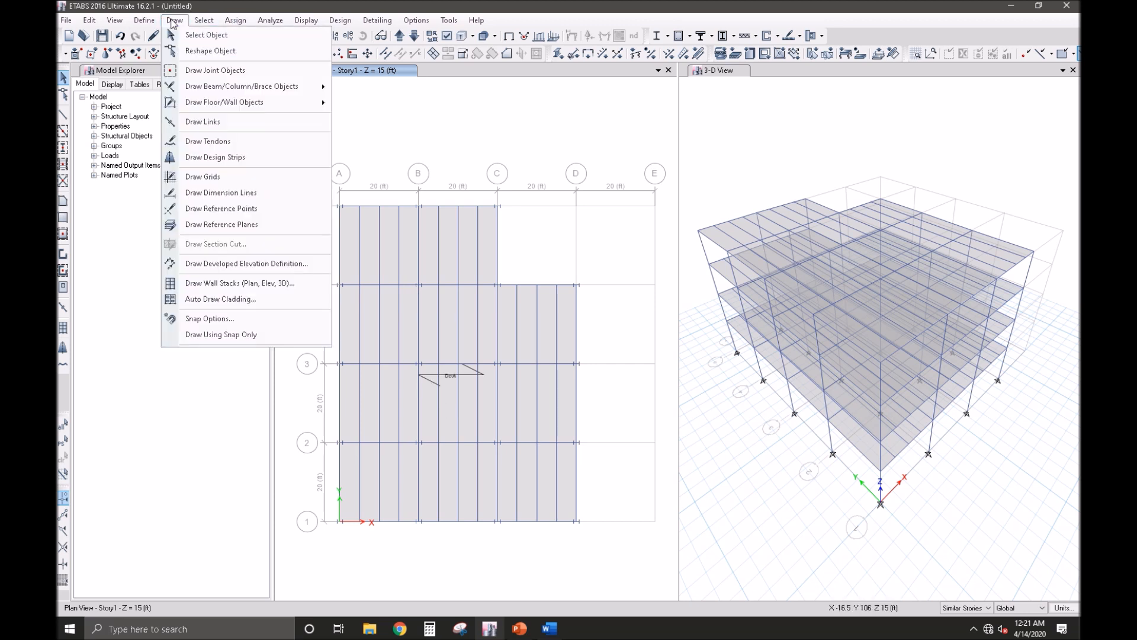
left_click(220, 299)
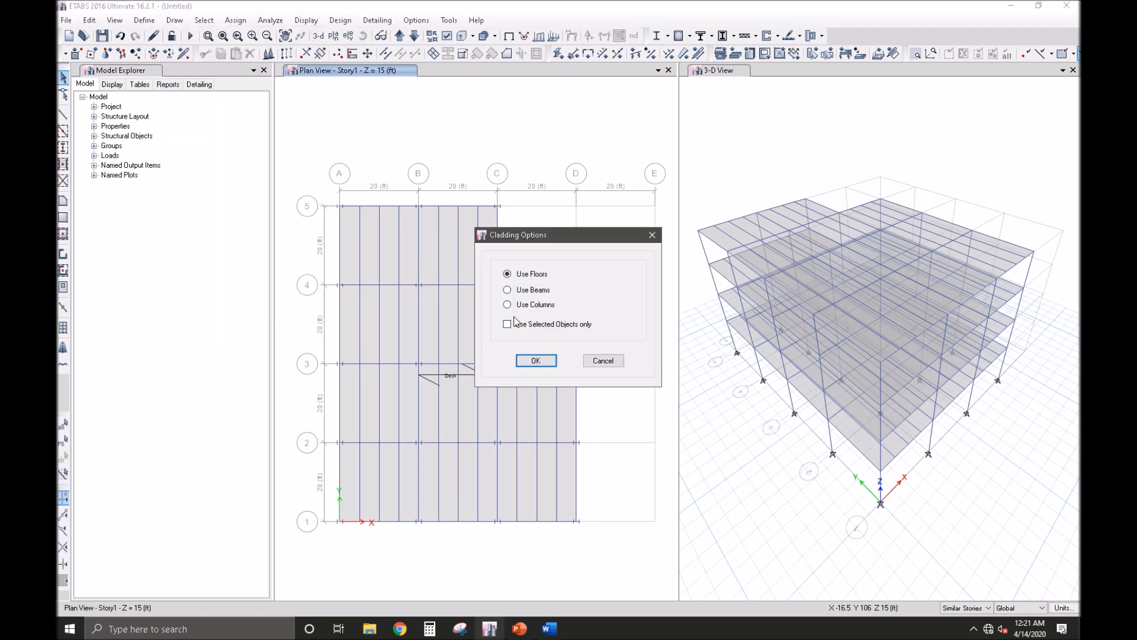
left_click(536, 361)
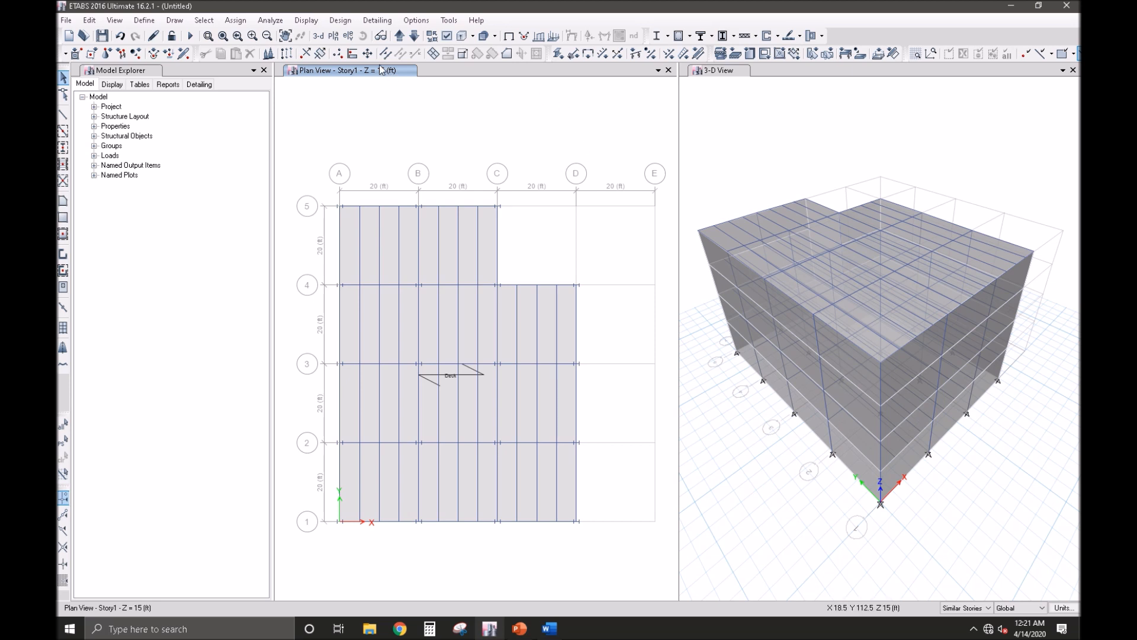
Step: Show elevation A, inspect the assignments of the Story1 cladding shell, and clear the selection
left_click(349, 35)
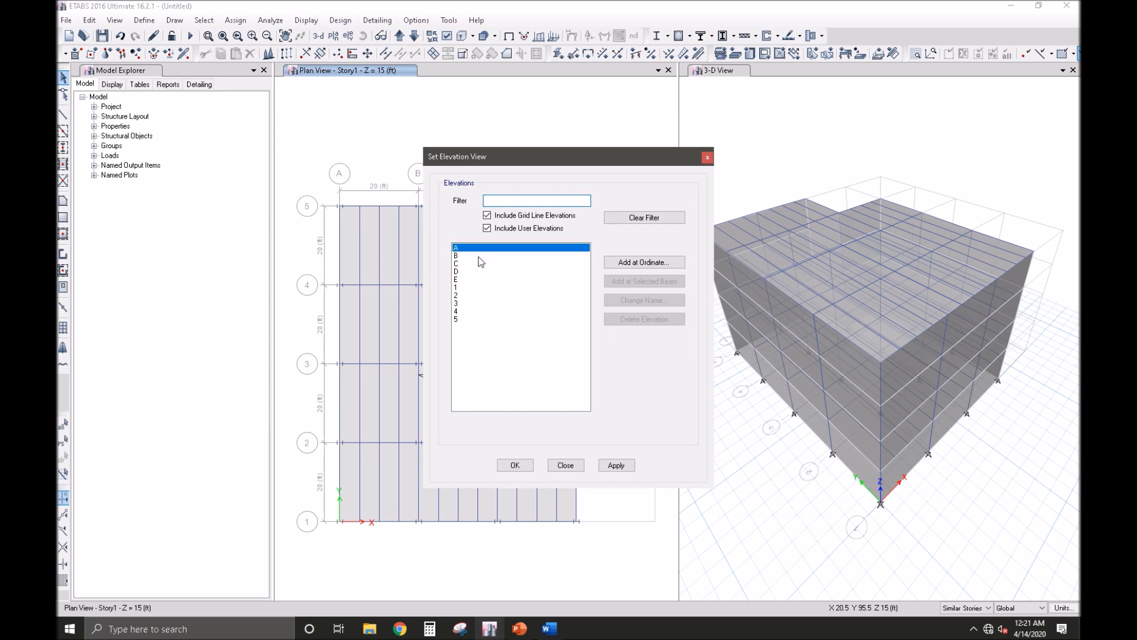
left_click(520, 468)
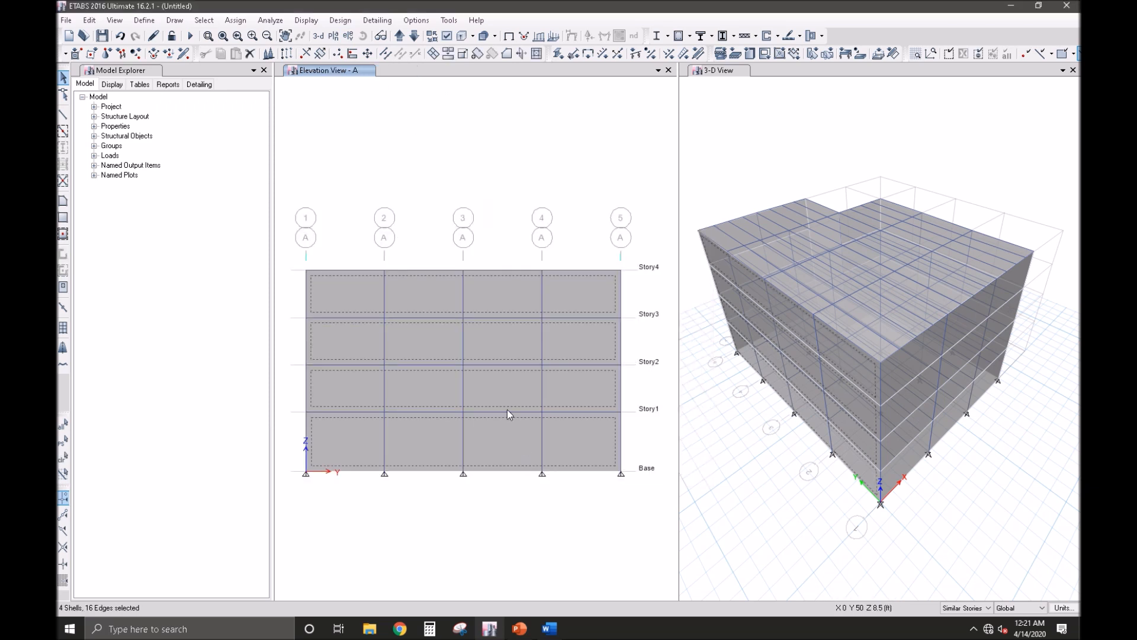
right_click(503, 436)
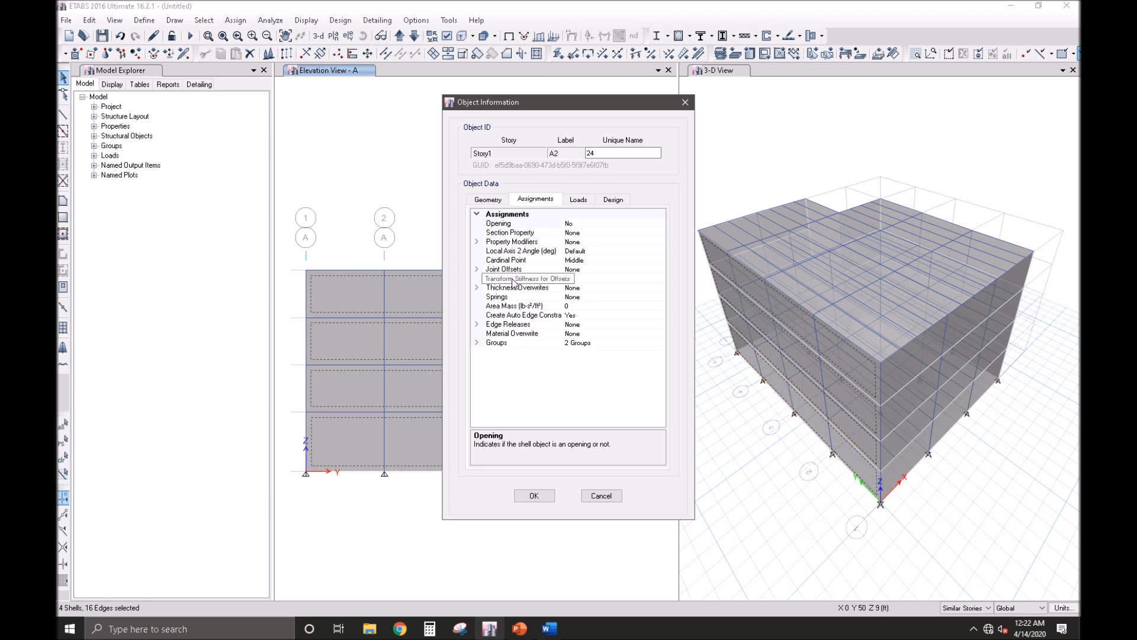
left_click(535, 496)
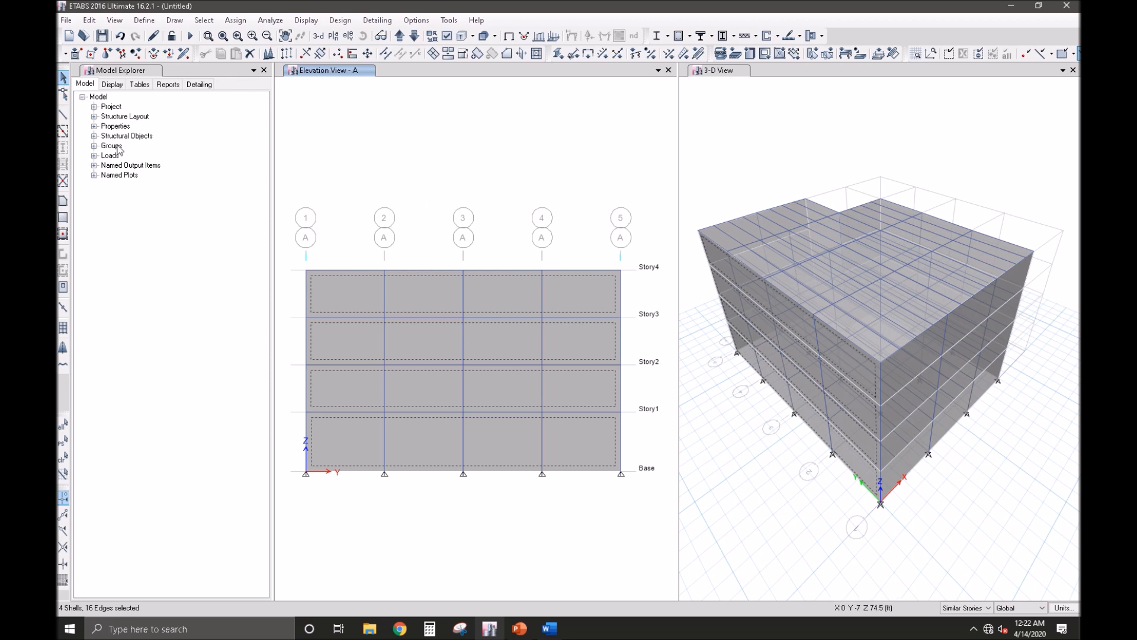
left_click(65, 458)
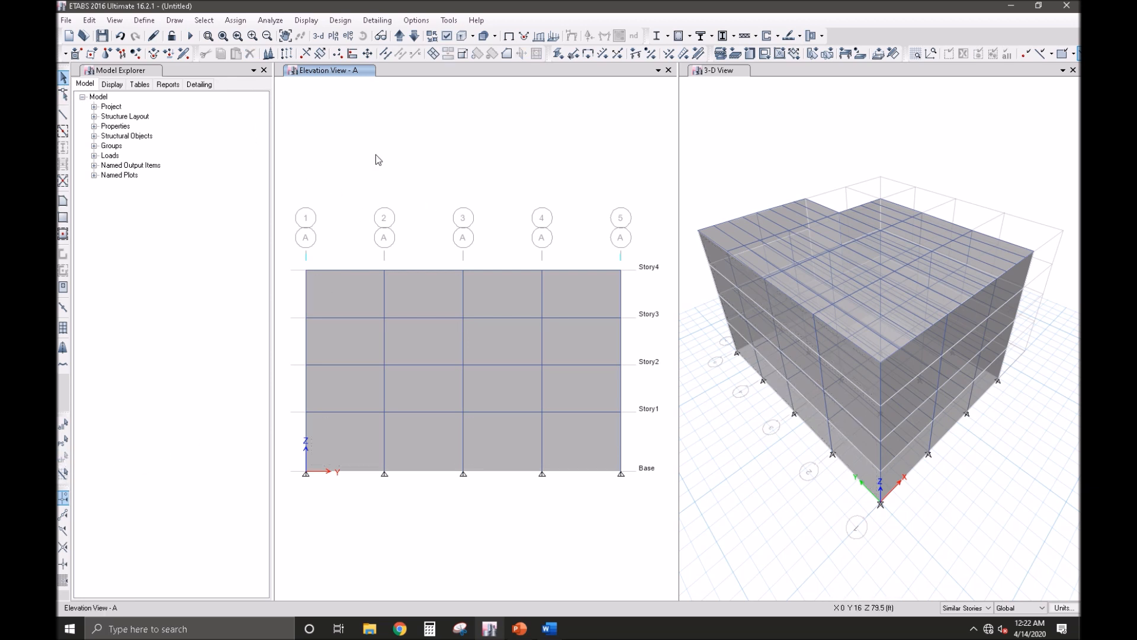
Step: Return to the plan view of Story1
left_click(334, 37)
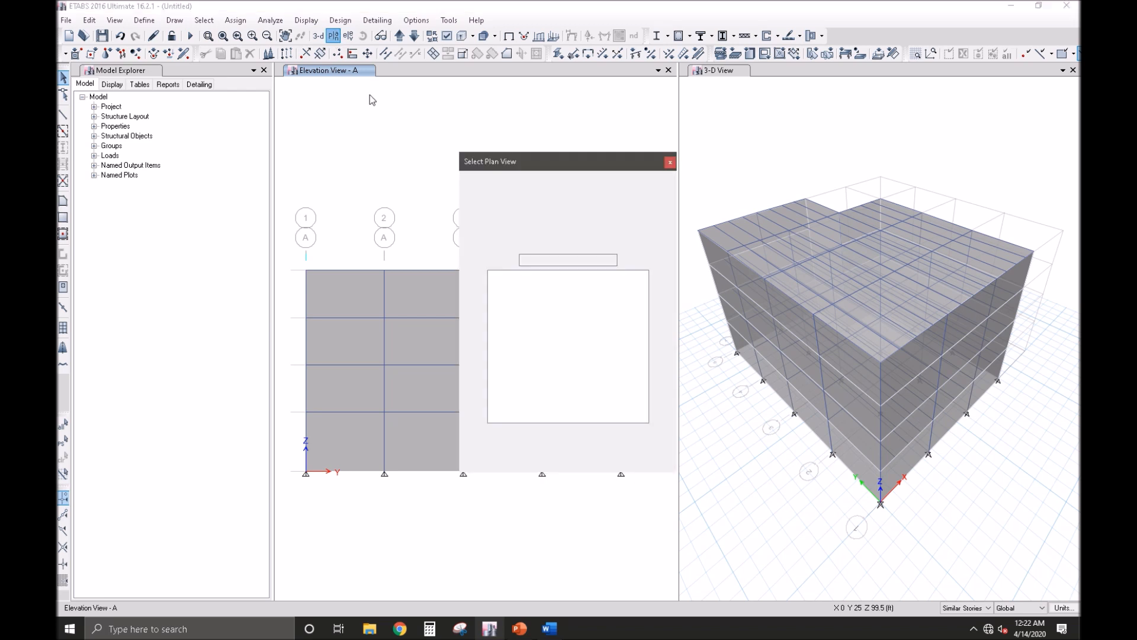
left_click(523, 300)
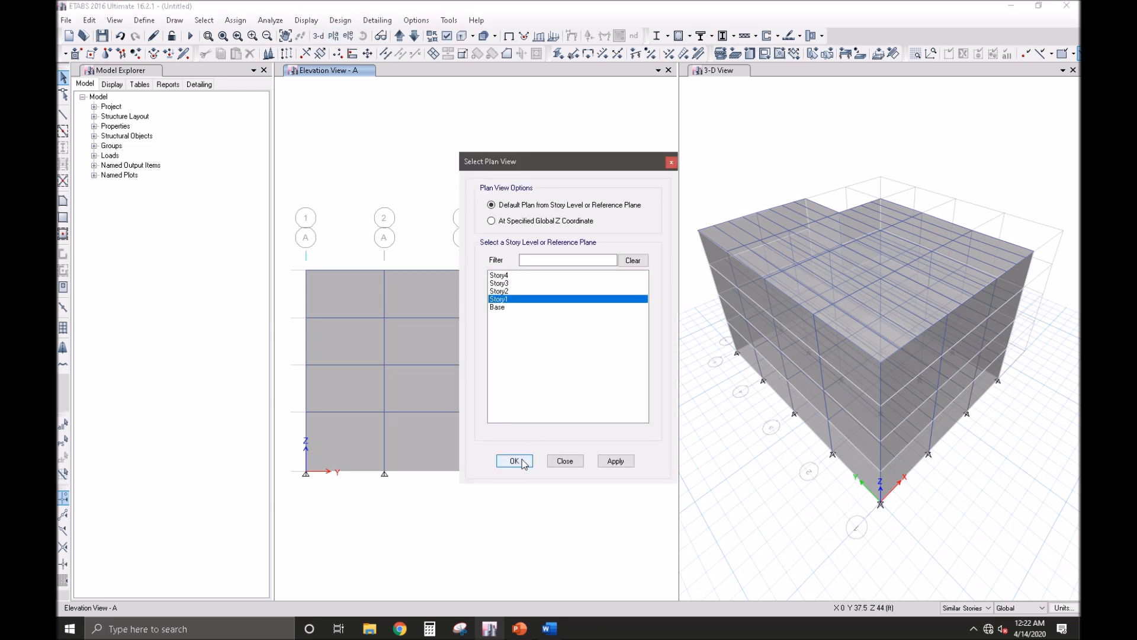
left_click(513, 460)
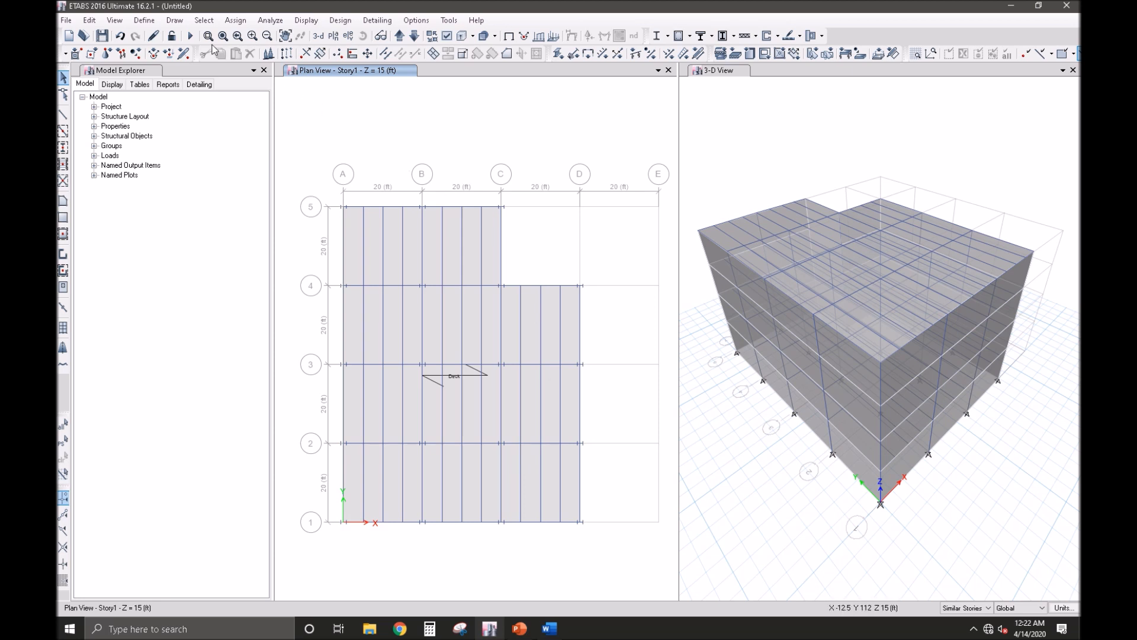
Step: Add a load pattern named Super dead of type Super Dead with a self-weight multiplier of 0
left_click(144, 20)
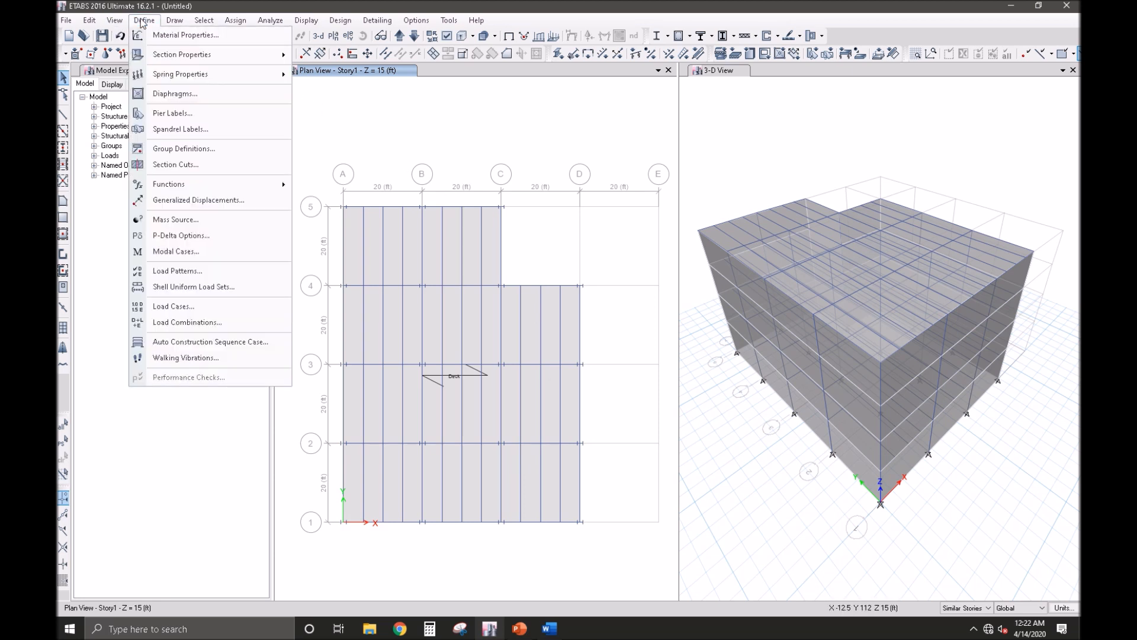
left_click(213, 274)
left_click_drag(371, 282, 343, 283)
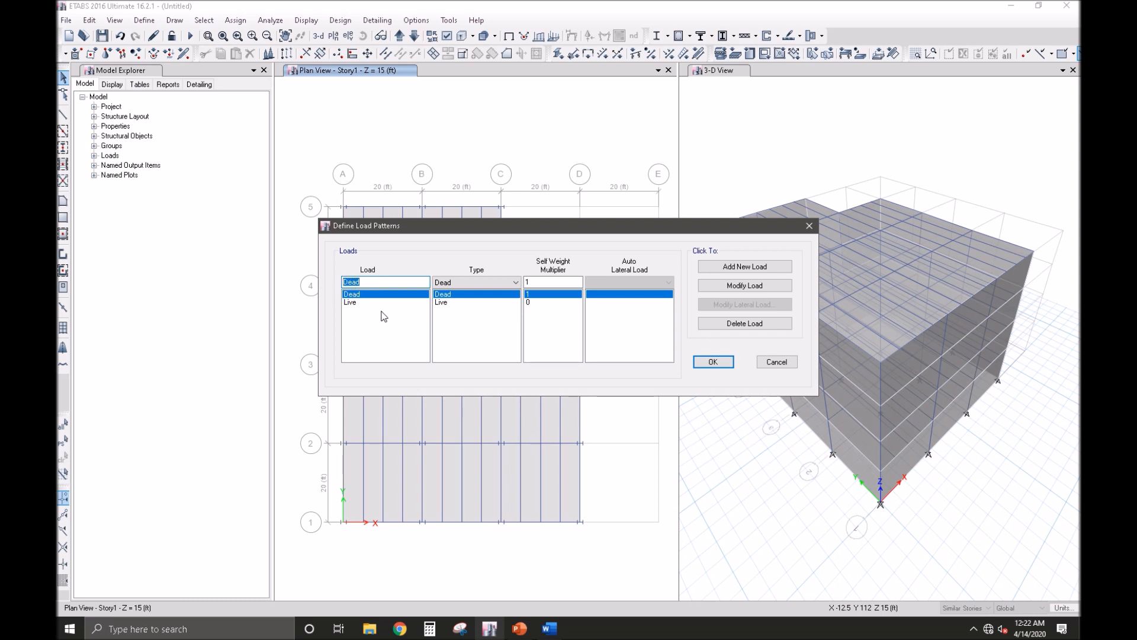
type("Super d")
left_click(463, 283)
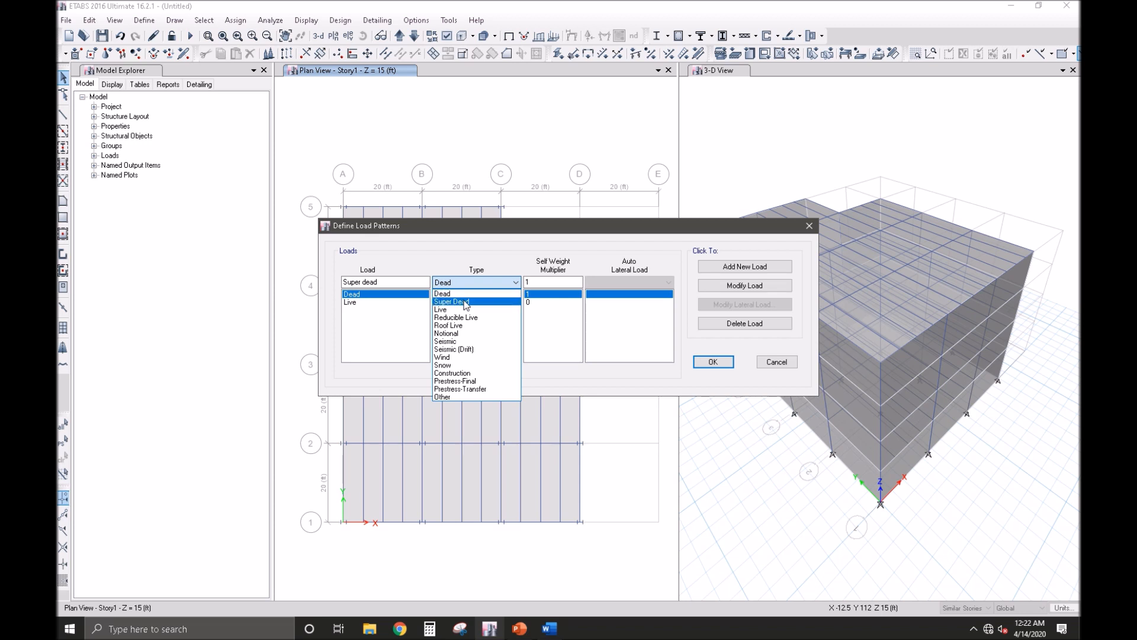
left_click(465, 302)
double_click(552, 282)
type("0")
left_click(724, 270)
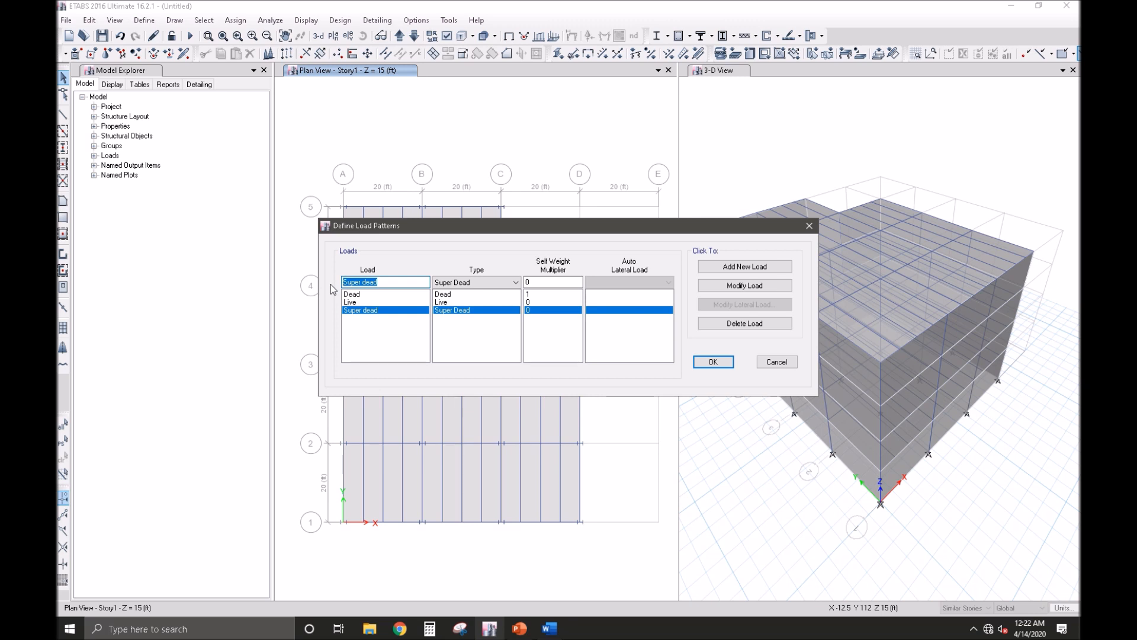
Step: Add a load pattern named Cladding of type Super Dead with a self-weight multiplier of 0
type("Cladding")
left_click(733, 268)
left_click(368, 320)
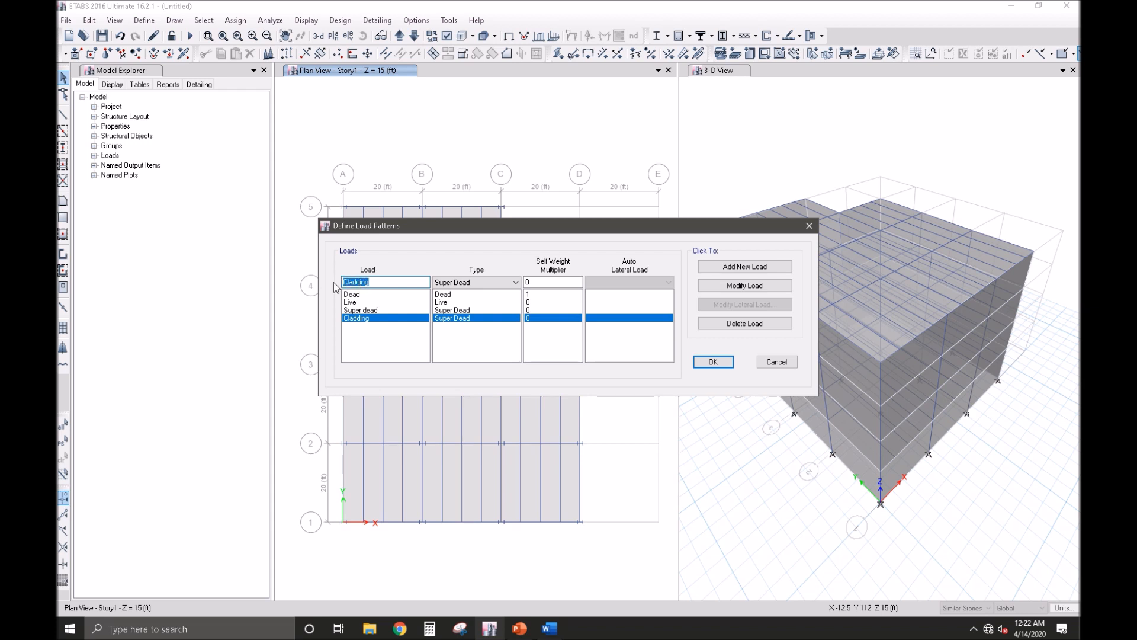
Step: Add a load pattern named EQX of type Seismic with ASCE 7-10 as its auto lateral load
type("EQX")
left_click(515, 282)
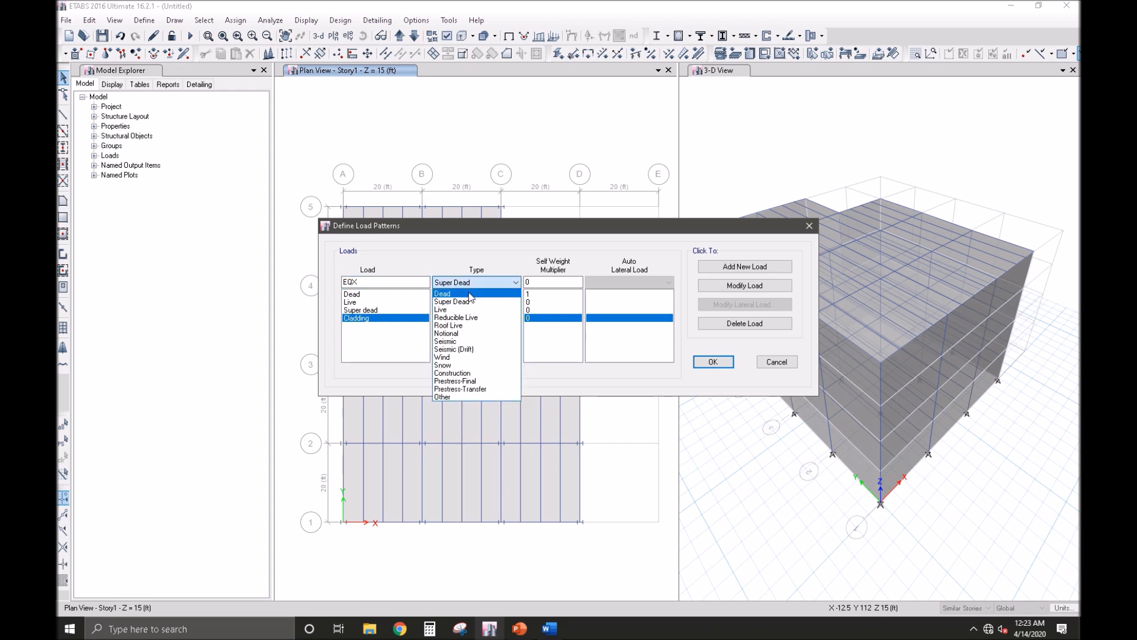
left_click(466, 340)
left_click(627, 282)
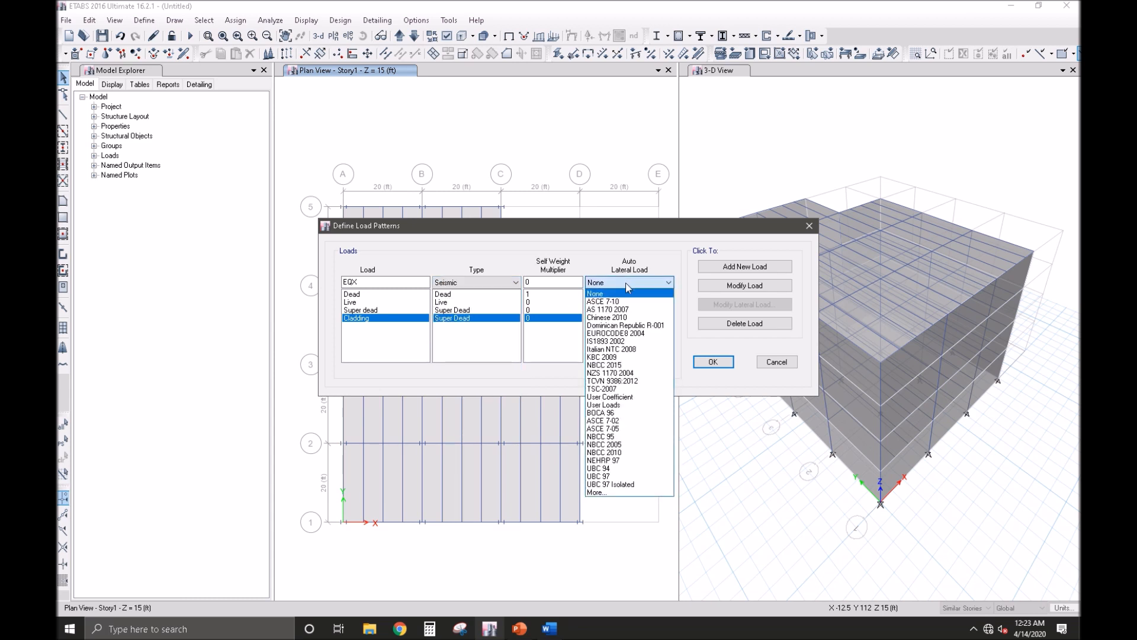
left_click(621, 301)
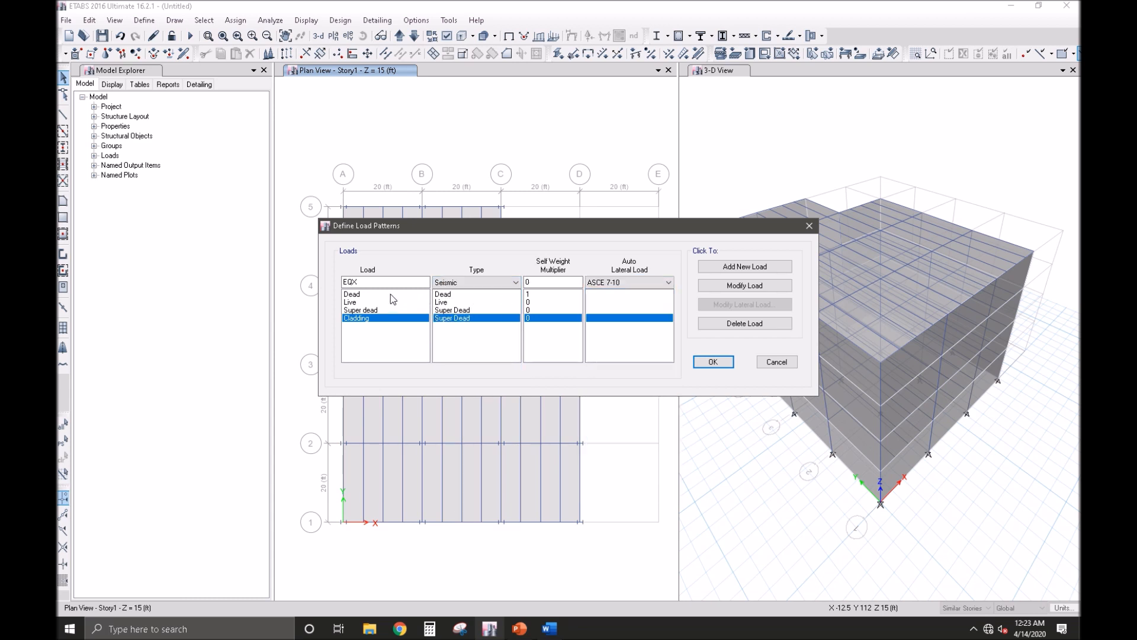
left_click(745, 266)
Step: Add a load pattern named EQY of type Seismic with ASCE 7-10 as its auto lateral load
left_click(376, 284)
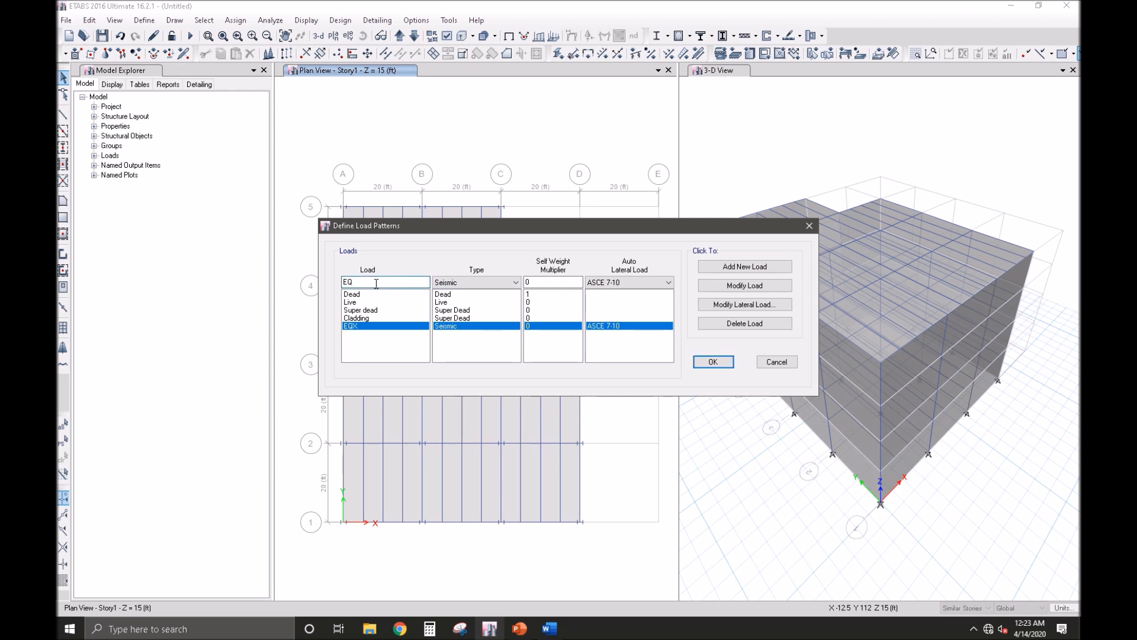
left_click(744, 267)
left_click(354, 282)
left_click_drag(355, 284, 334, 285)
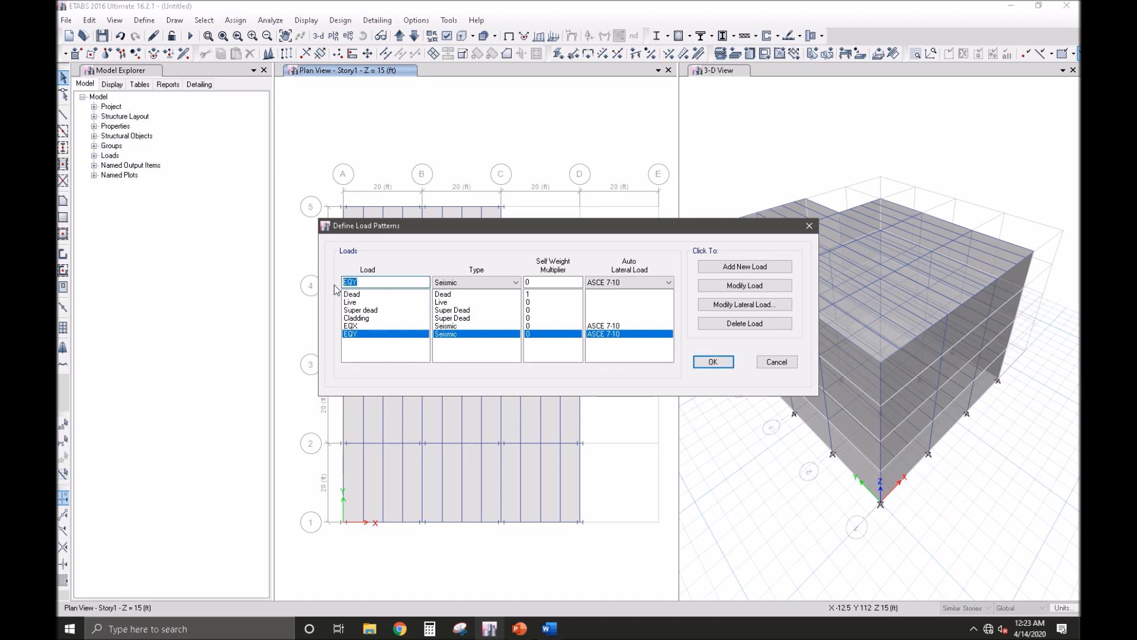
type("WIND")
type("X")
left_click(708, 267)
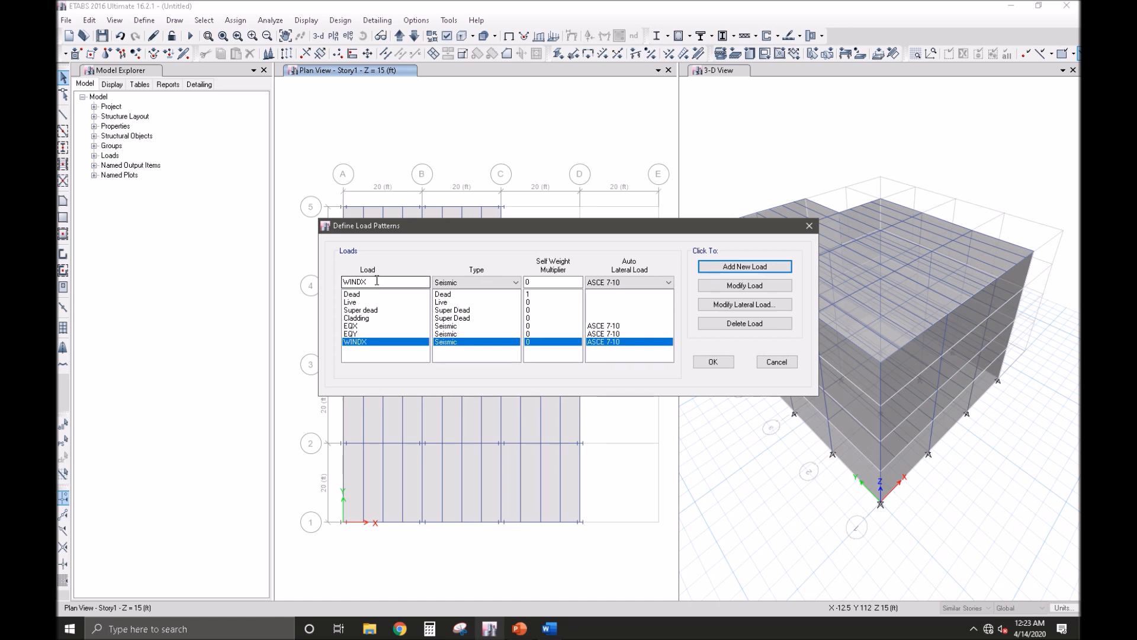
left_click(707, 325)
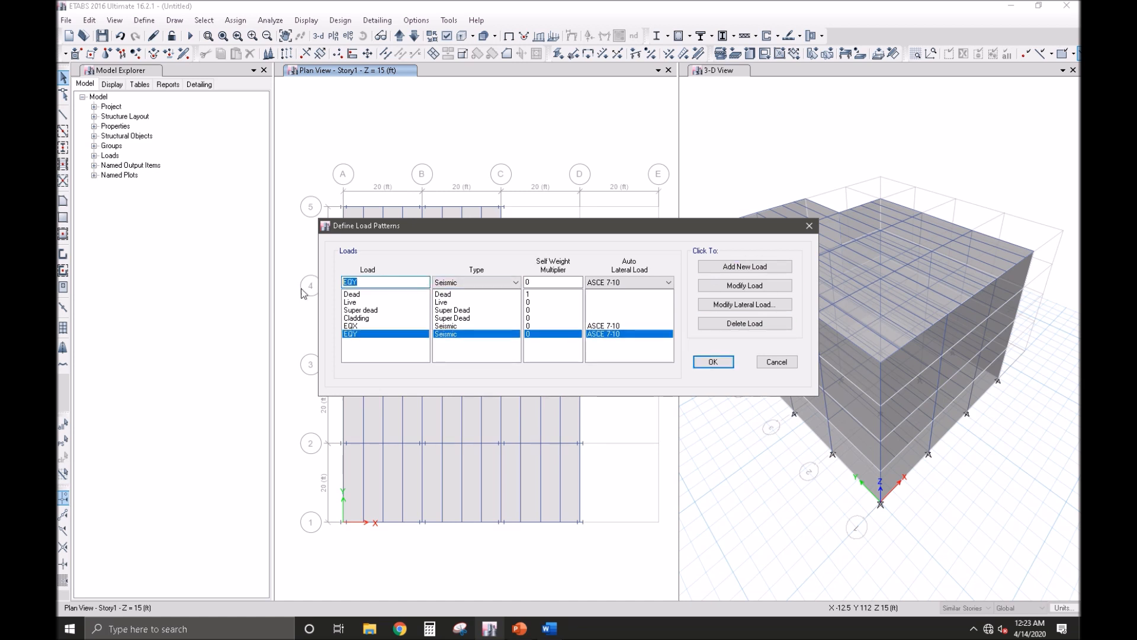
Step: Add a load pattern named WINDX of type Wind with ASCE 7-10 as its auto lateral load
type("WIND")
left_click(484, 283)
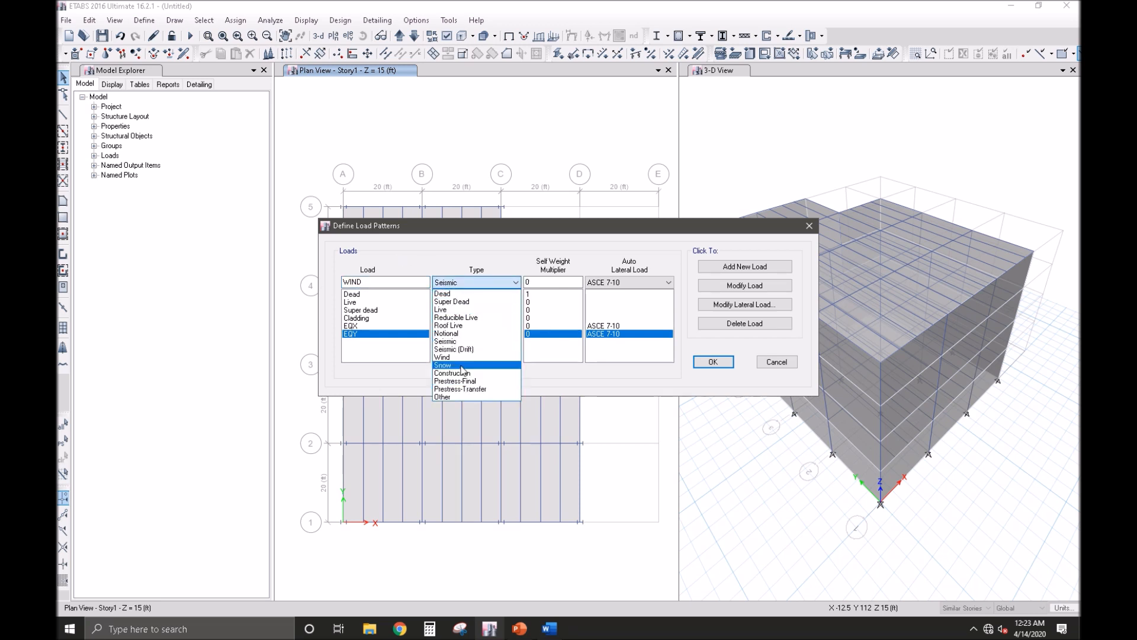
left_click(461, 397)
left_click(468, 286)
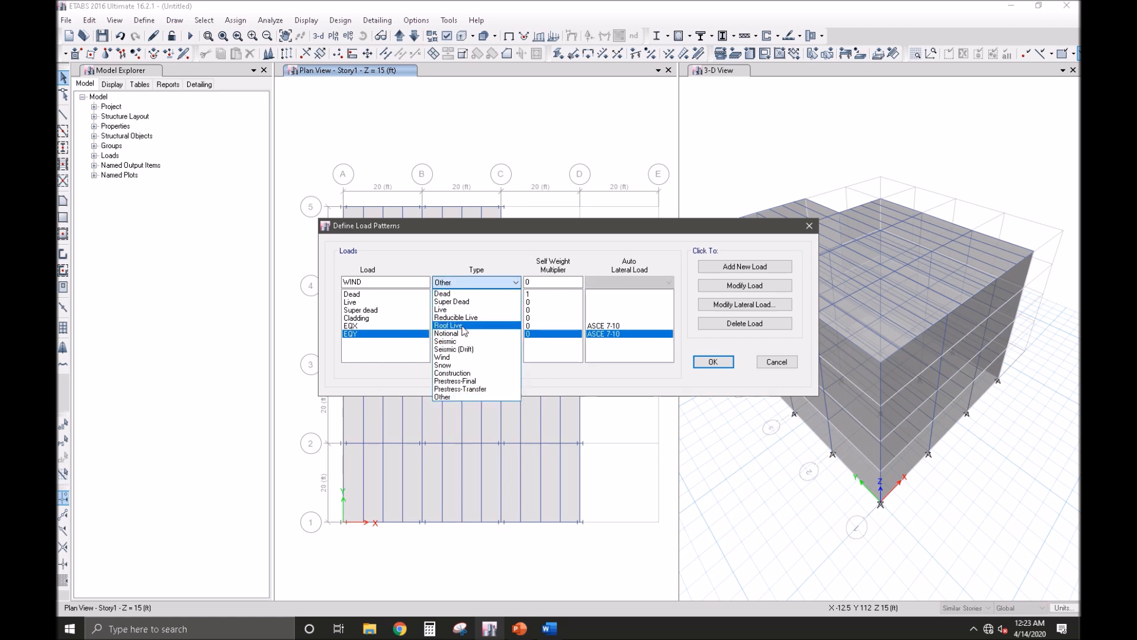
left_click(466, 358)
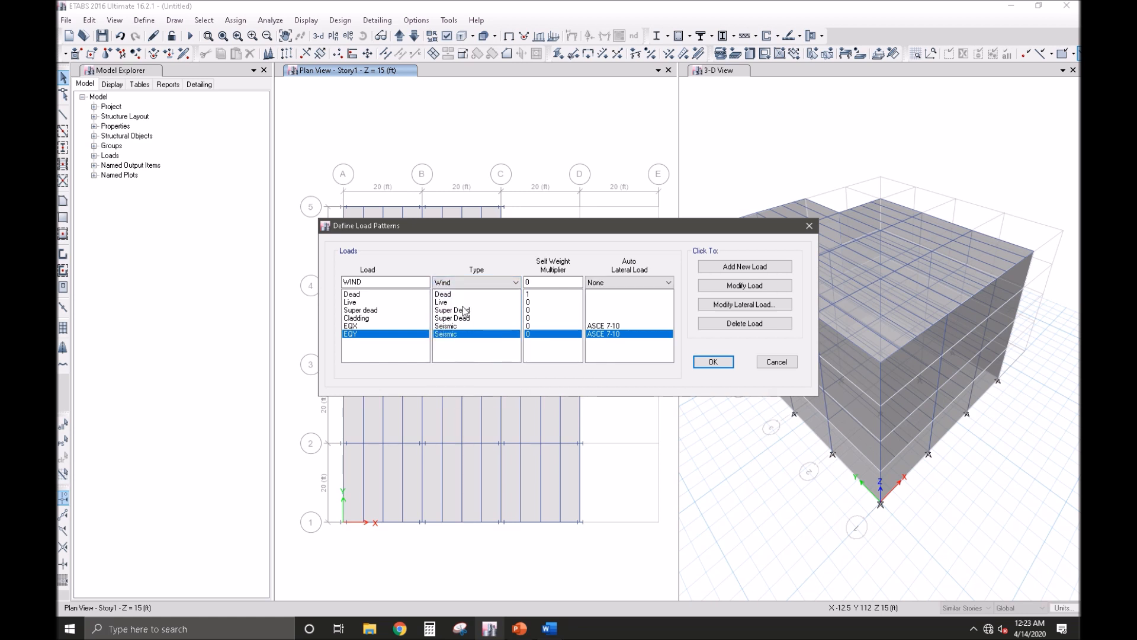
left_click(613, 284)
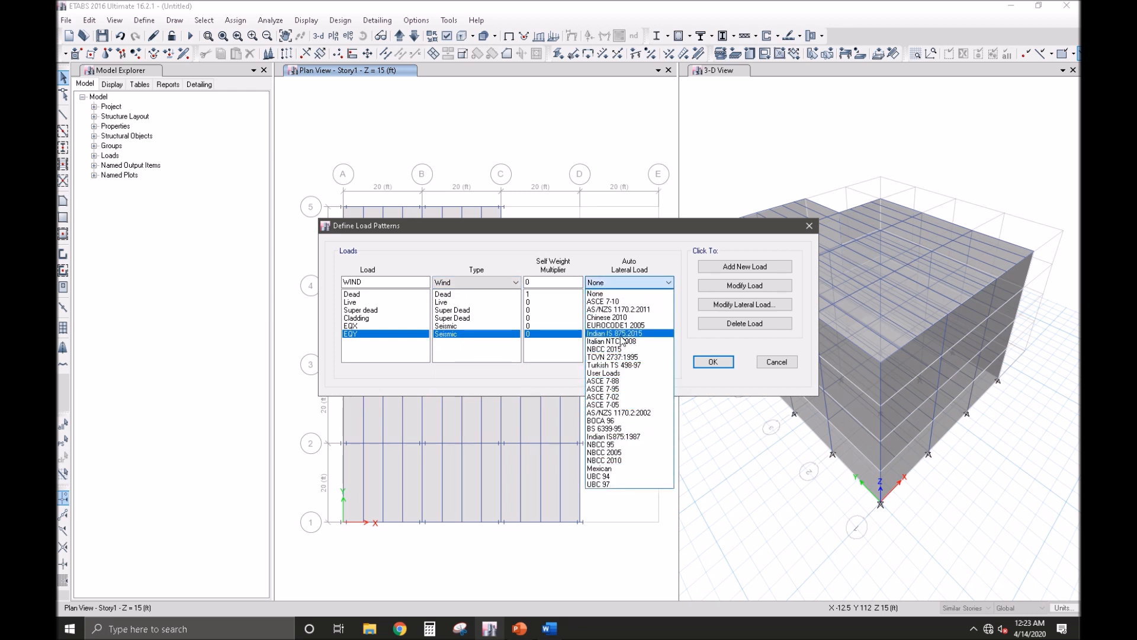
left_click(617, 302)
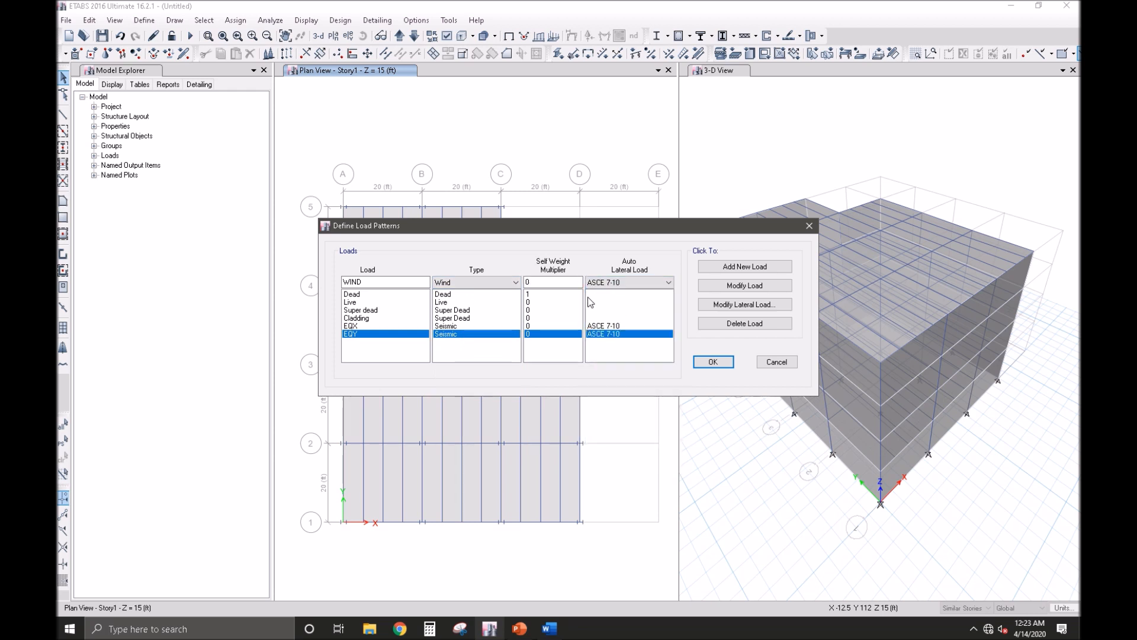
left_click(395, 283)
type("X")
left_click(727, 269)
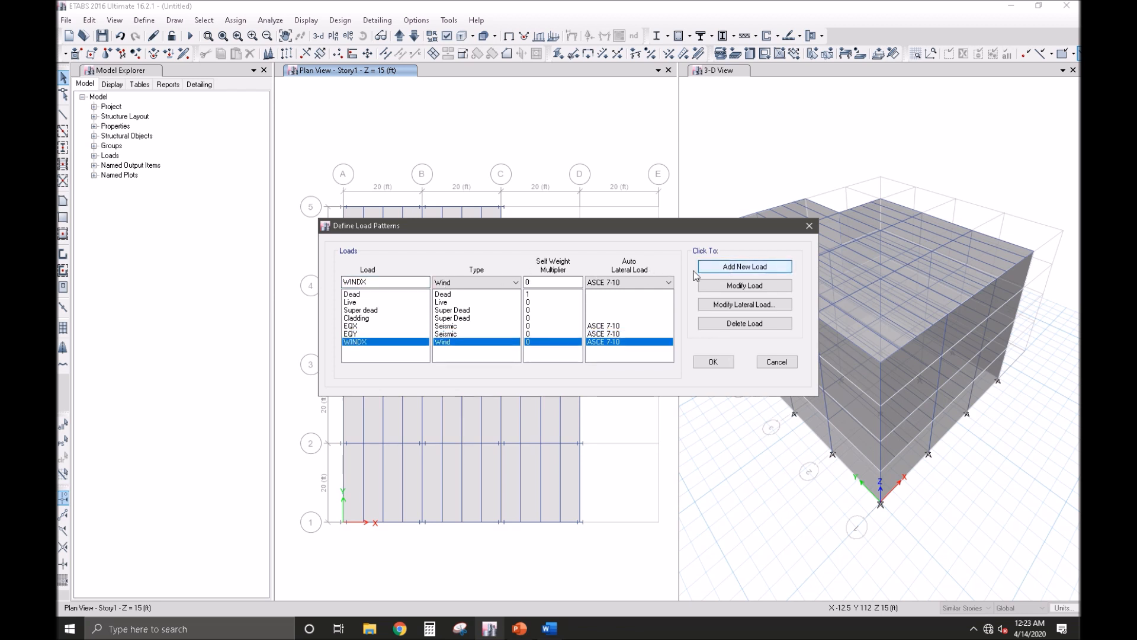
Step: Add a load pattern named WINDY of type Wind with ASCE 7-10 as its auto lateral load
left_click(390, 283)
type("Y")
left_click(739, 268)
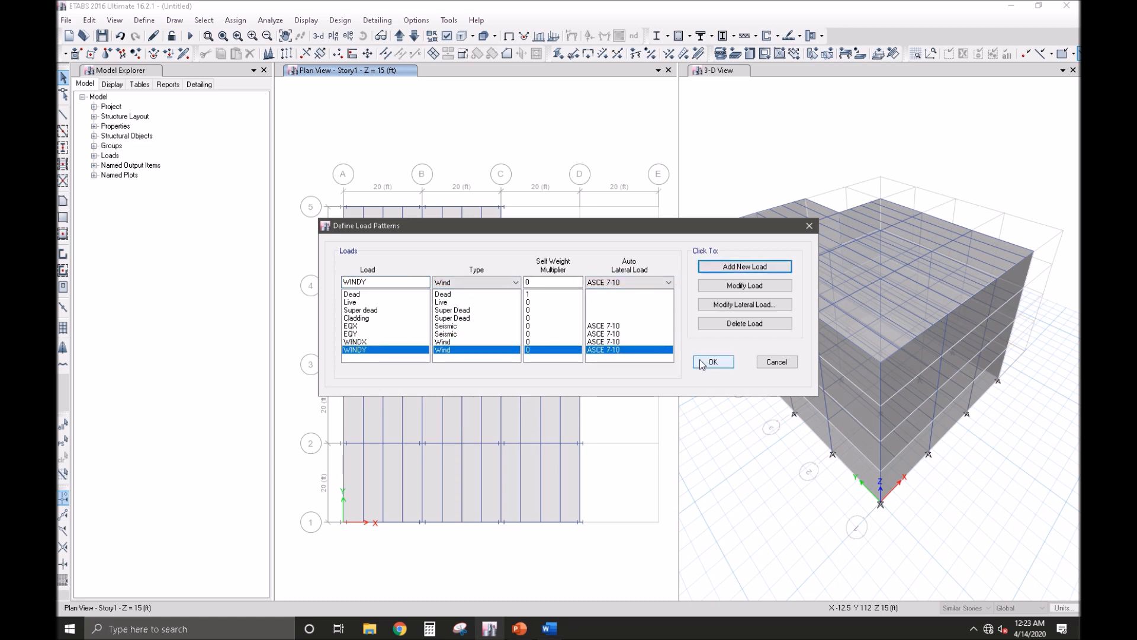
Step: Change the type of the Live load pattern to Reducible Live
left_click(382, 327)
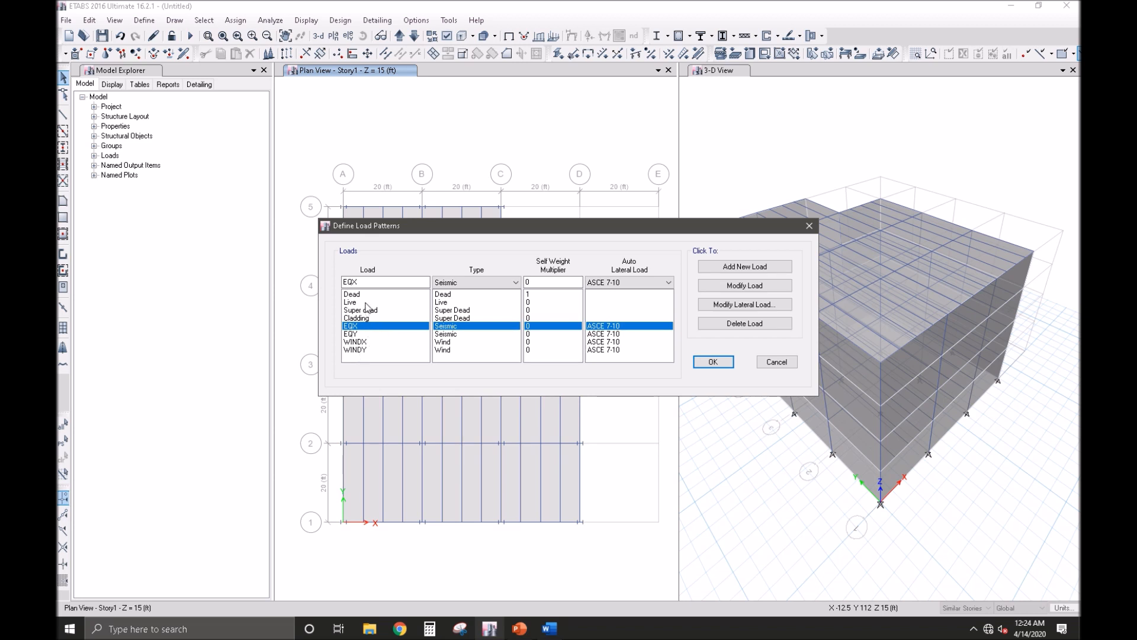
left_click(367, 302)
left_click(473, 284)
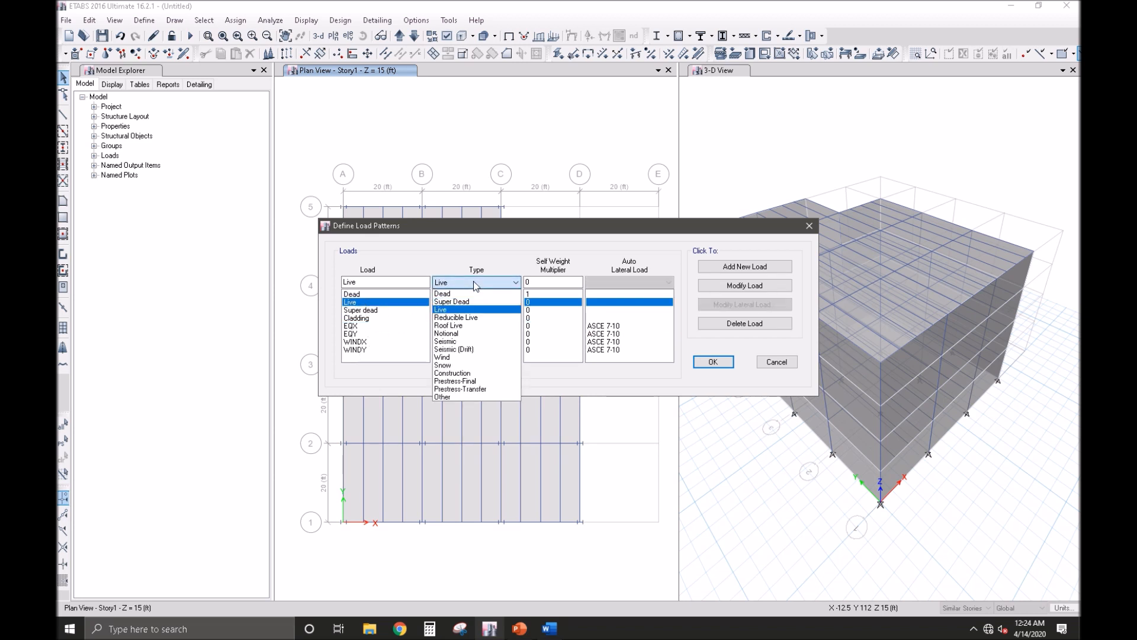
left_click(466, 318)
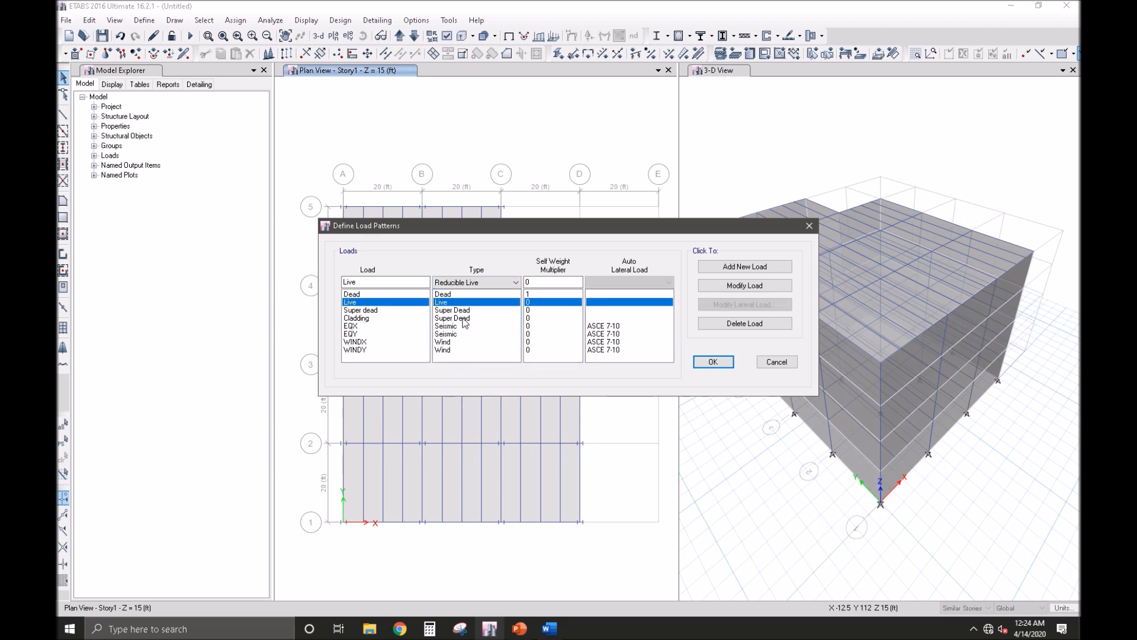
left_click(723, 287)
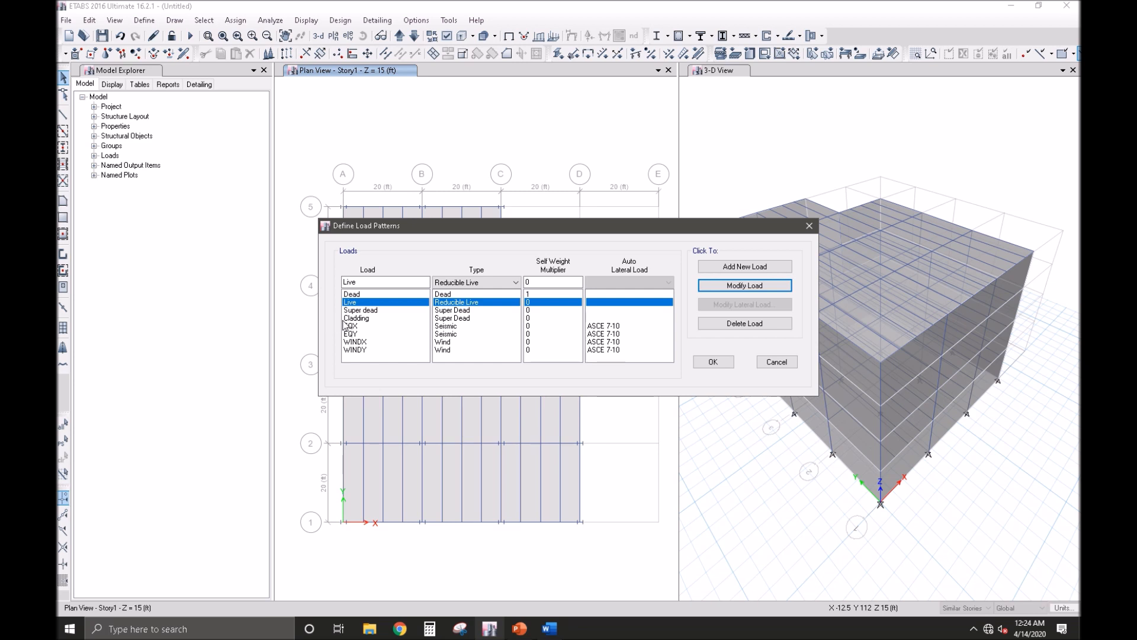
Step: Restrict the EQX seismic loading to the X direction only, without eccentricity or any Y-direction cases
left_click(363, 326)
left_click(748, 304)
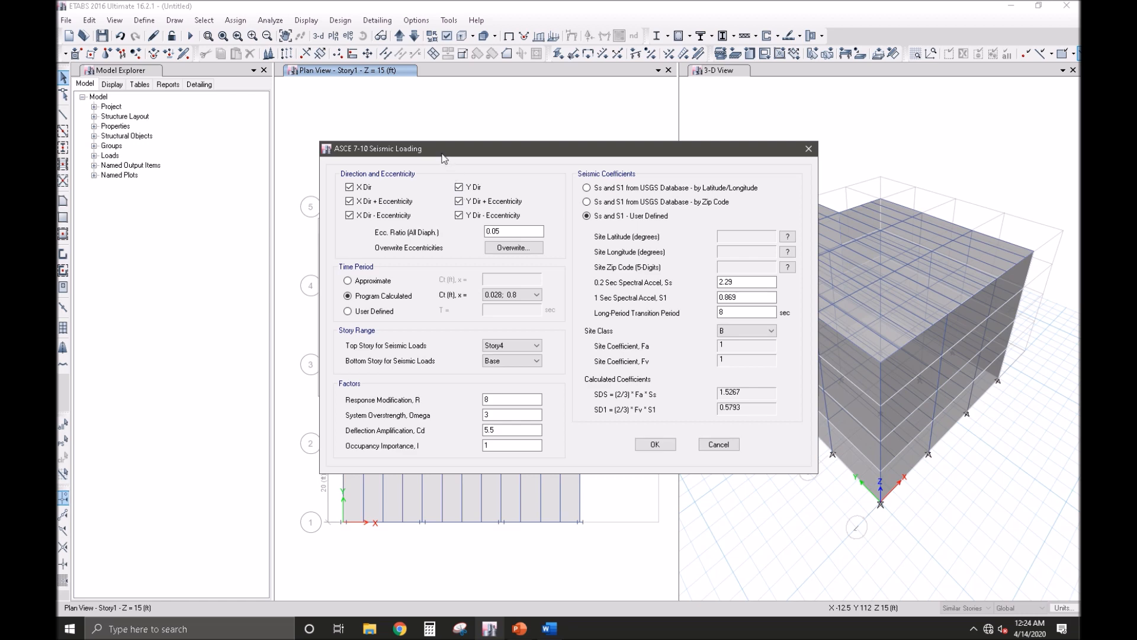
left_click_drag(435, 147, 707, 199)
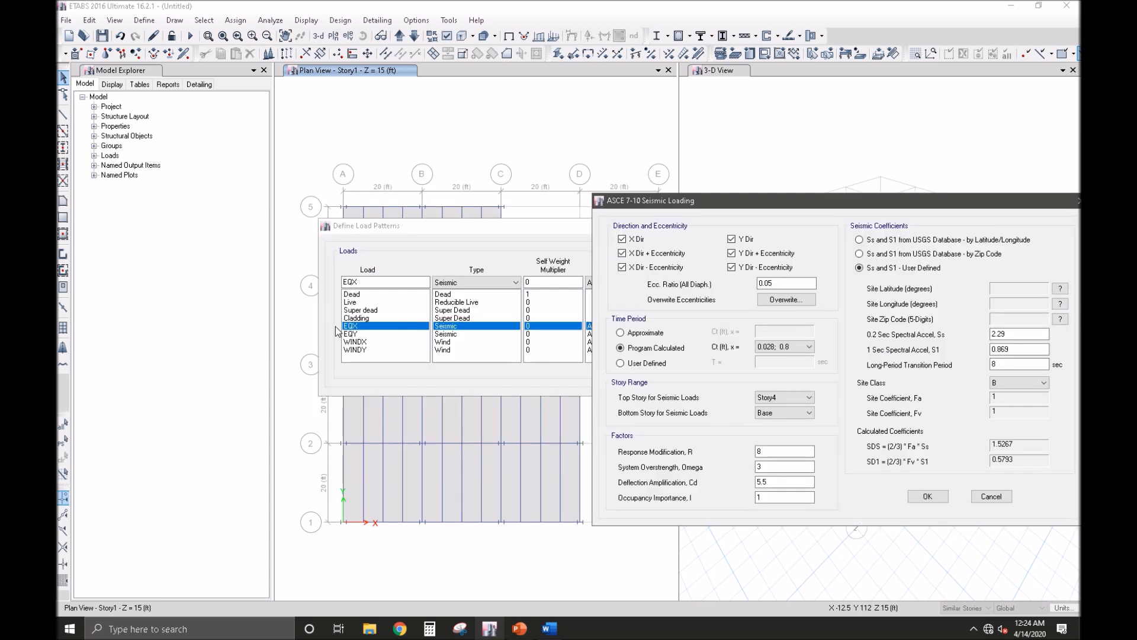
left_click(745, 240)
left_click(745, 257)
left_click(747, 268)
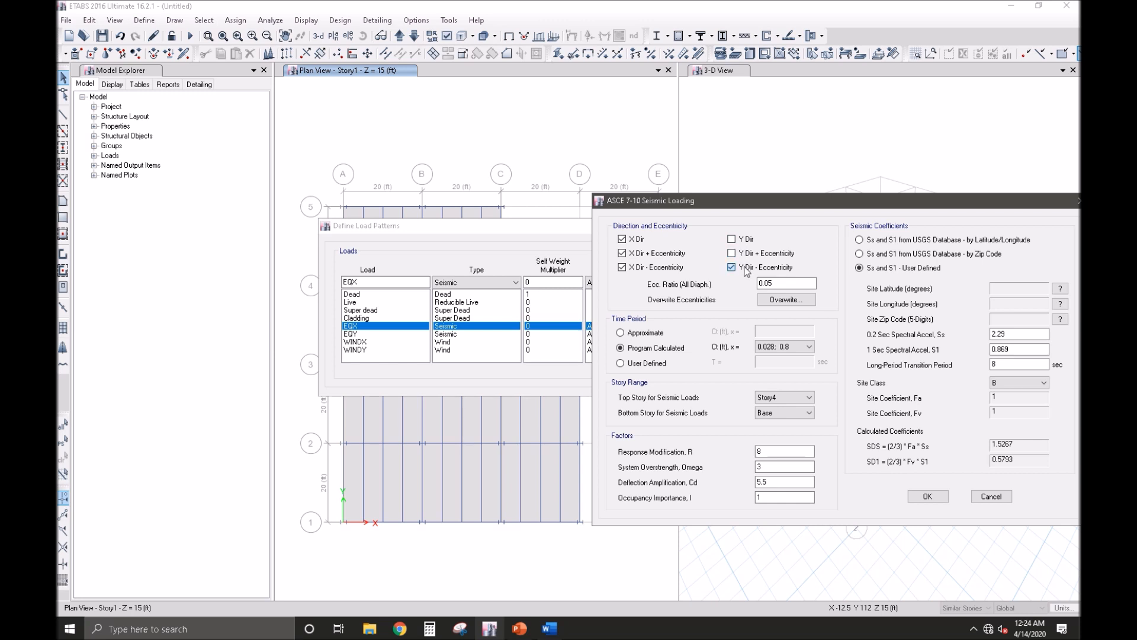
left_click(631, 268)
left_click(632, 255)
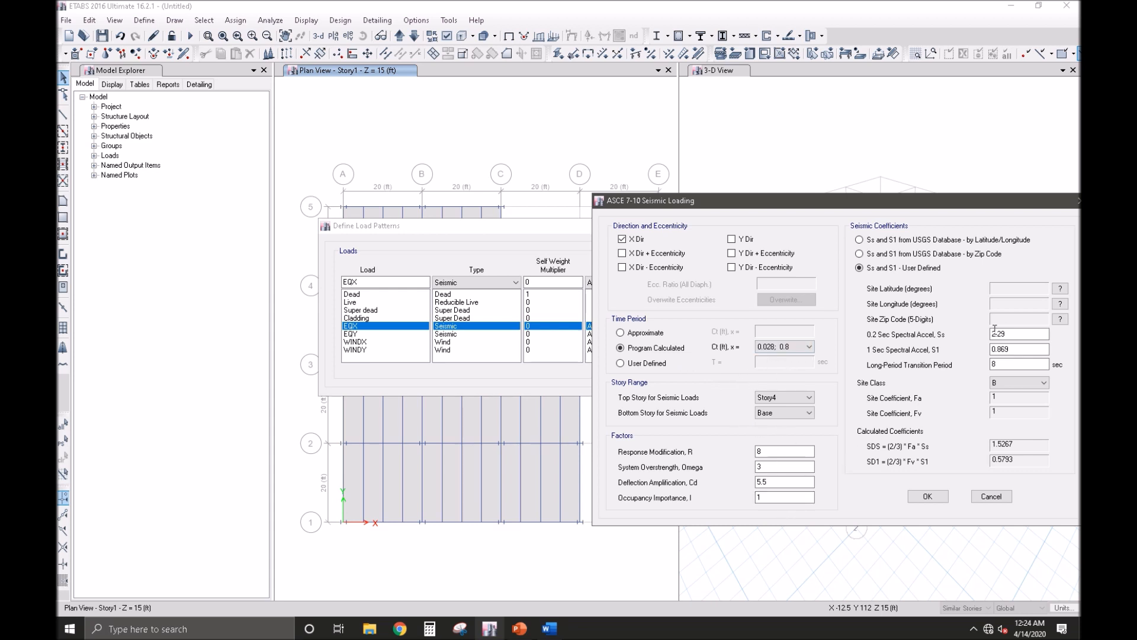
left_click(928, 497)
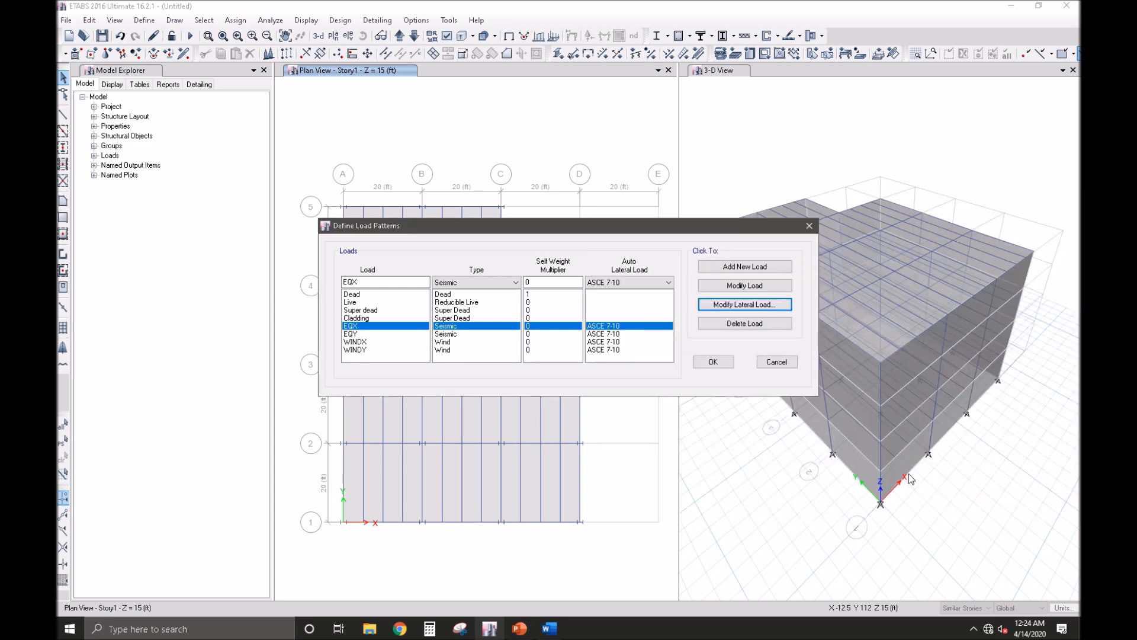
Step: Restrict the EQY seismic loading to the Y direction only, without eccentricity or any X-direction cases
left_click(623, 335)
left_click(745, 304)
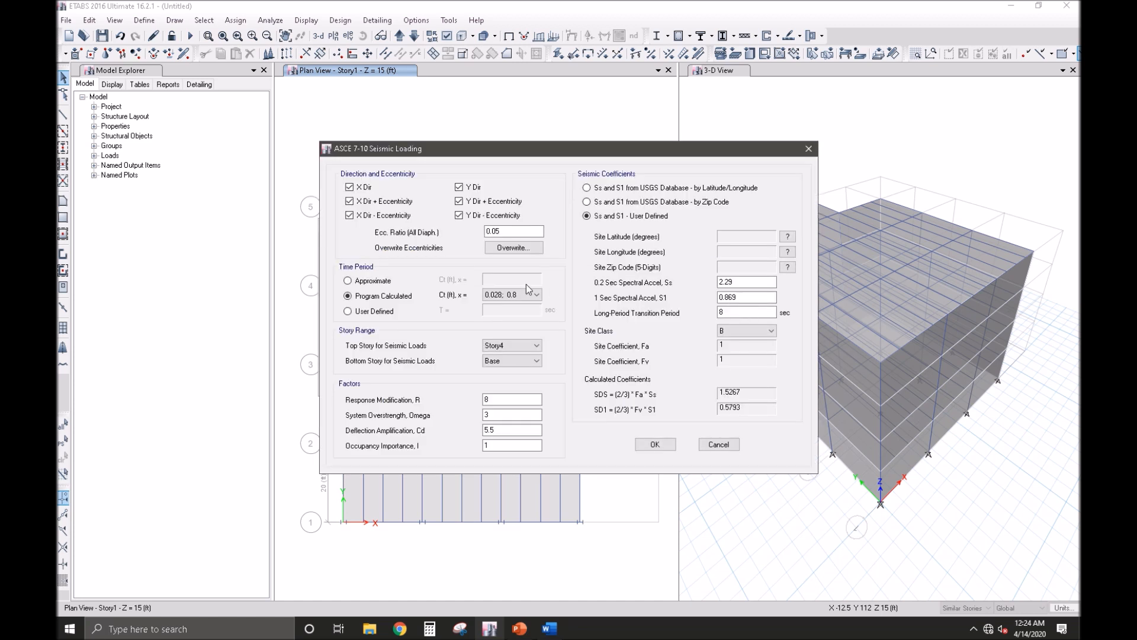
left_click(360, 187)
left_click(360, 202)
left_click(367, 215)
left_click(487, 215)
left_click(487, 205)
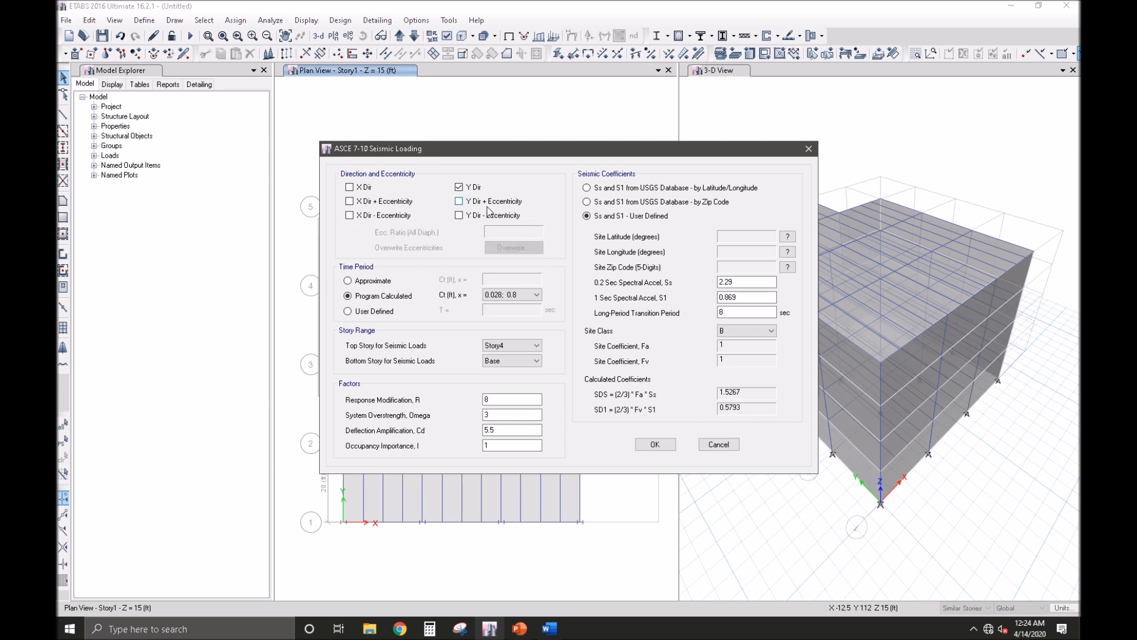
left_click(655, 445)
Step: Base the WINDX lateral load on exposure from frame and shell objects, including shell objects, and change its wind speed
left_click(445, 343)
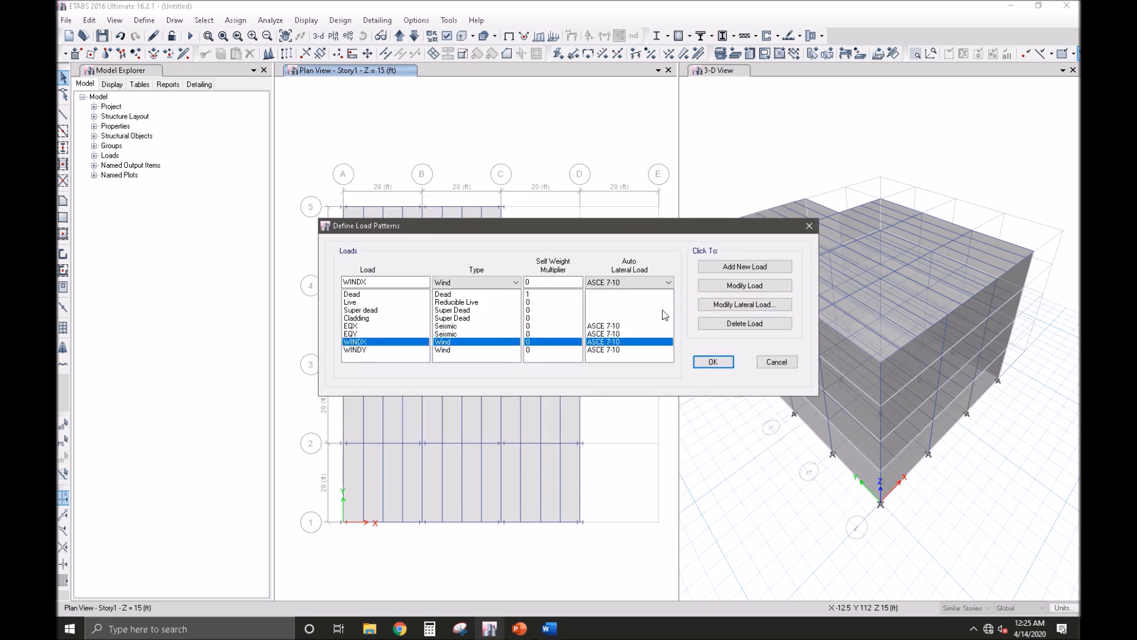
left_click(716, 305)
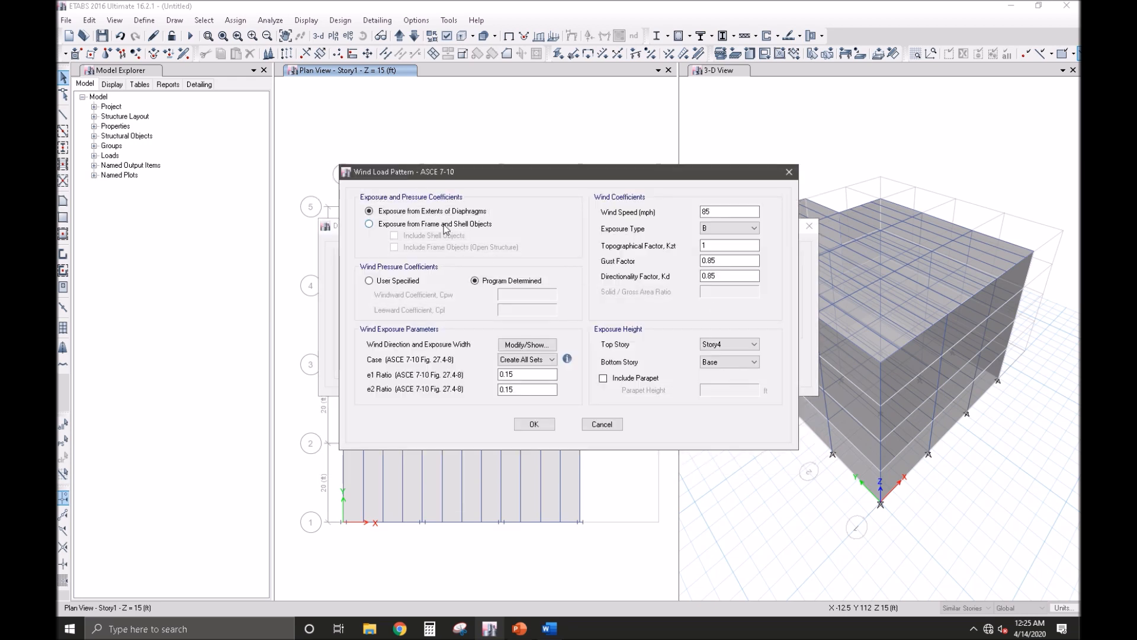
left_click(445, 225)
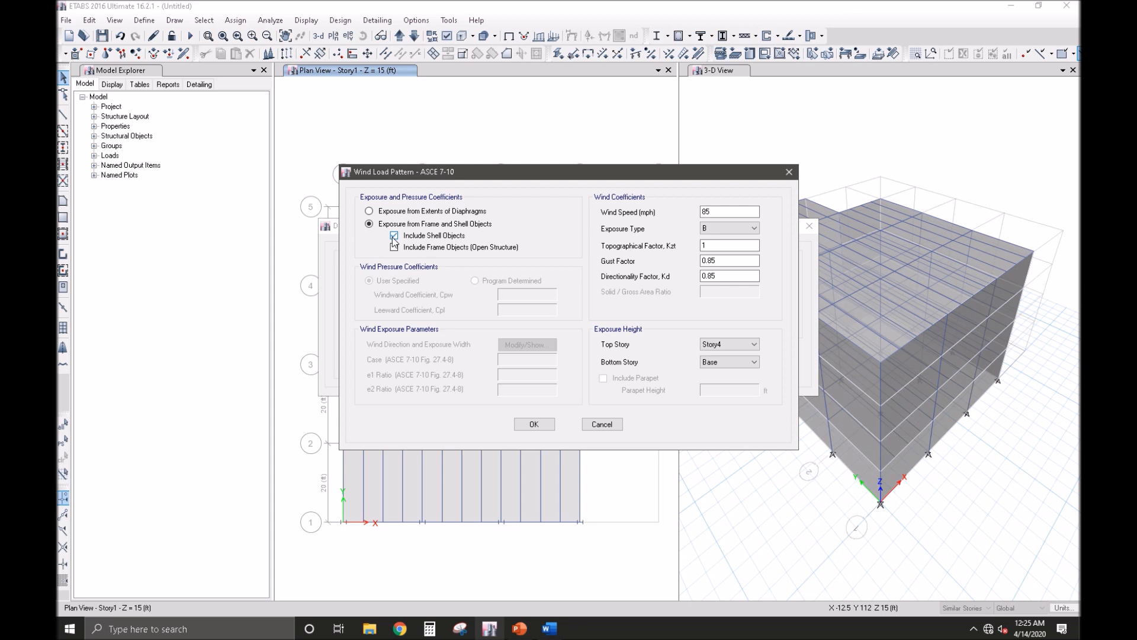
double_click(702, 213)
type("1")
left_click(534, 425)
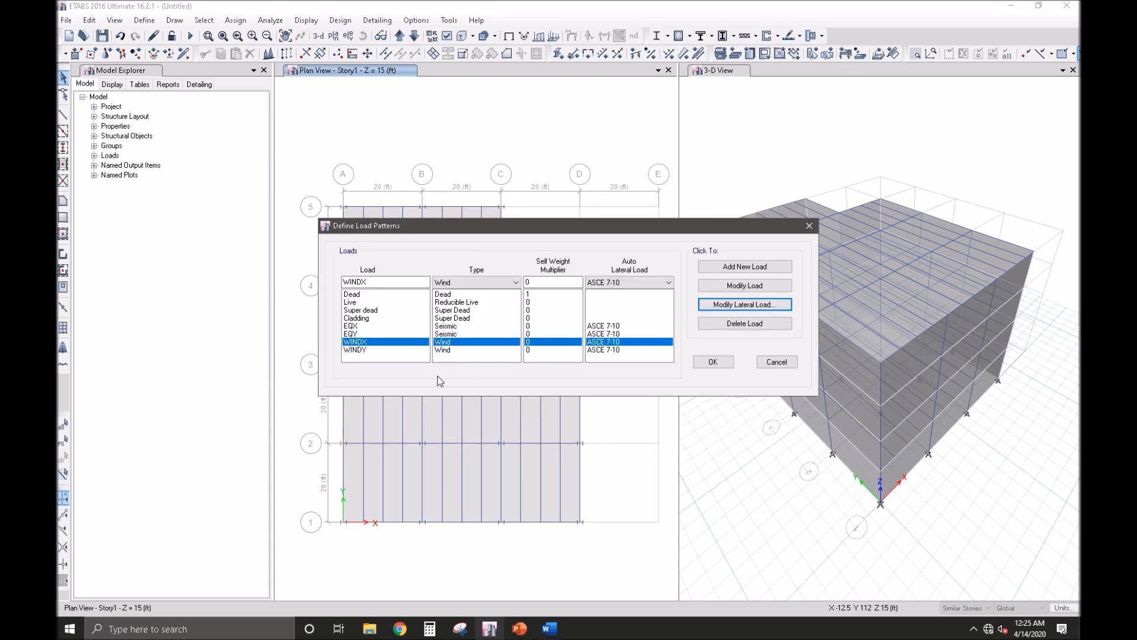
Step: Base the WINDY lateral load on exposure from frame and shell objects with a 100 mph wind speed, and accept the load patterns
left_click(390, 350)
left_click(716, 307)
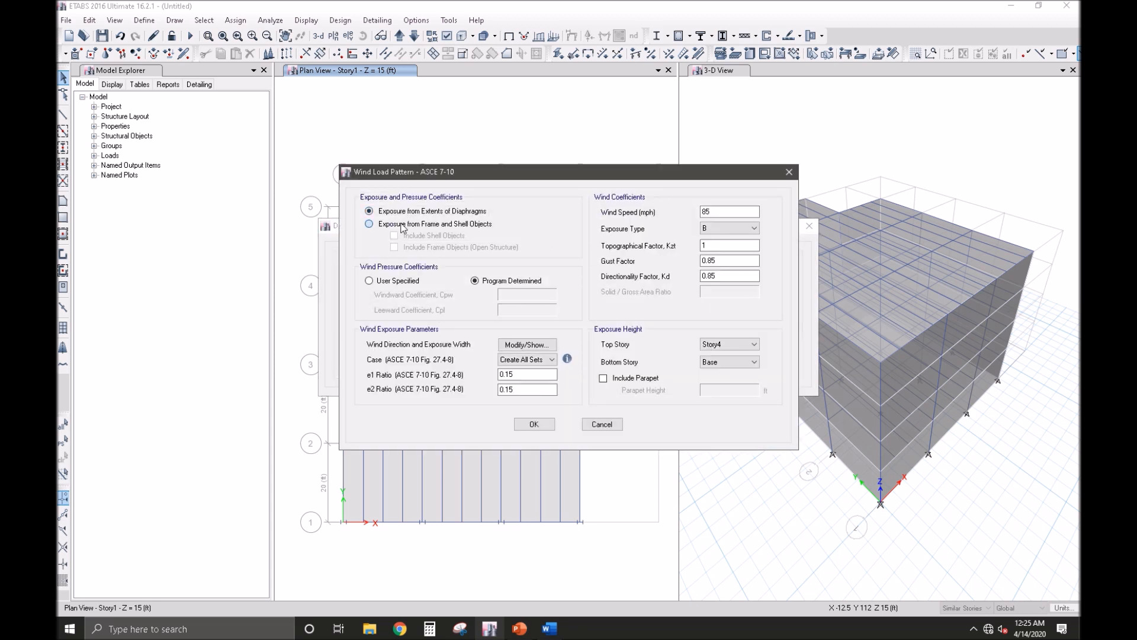
left_click(403, 225)
double_click(731, 214)
type("100")
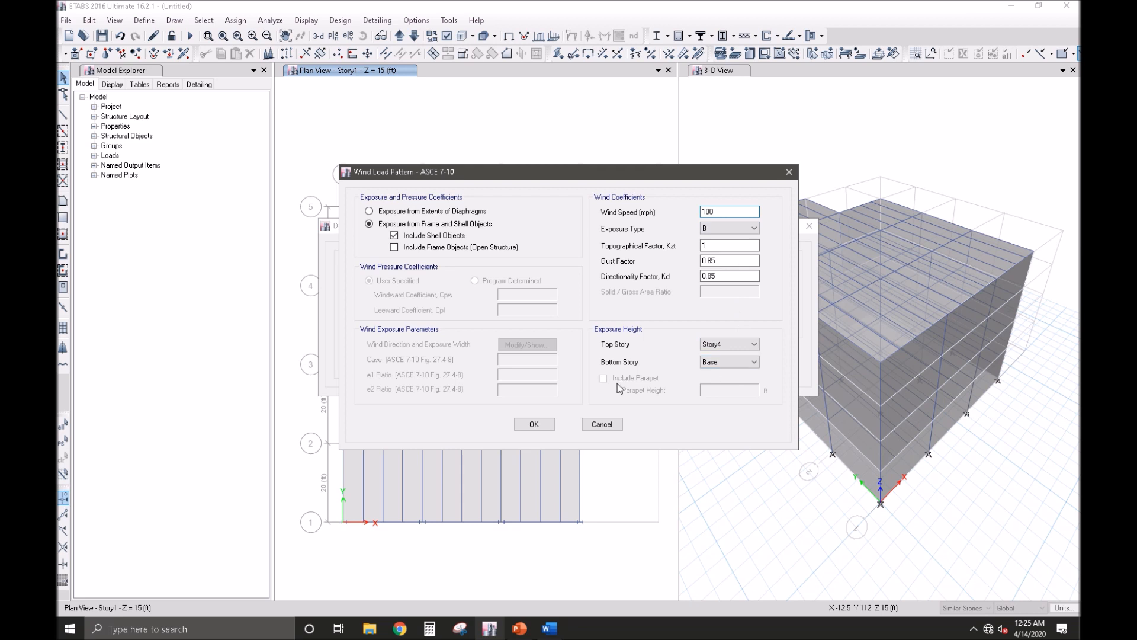
left_click(535, 425)
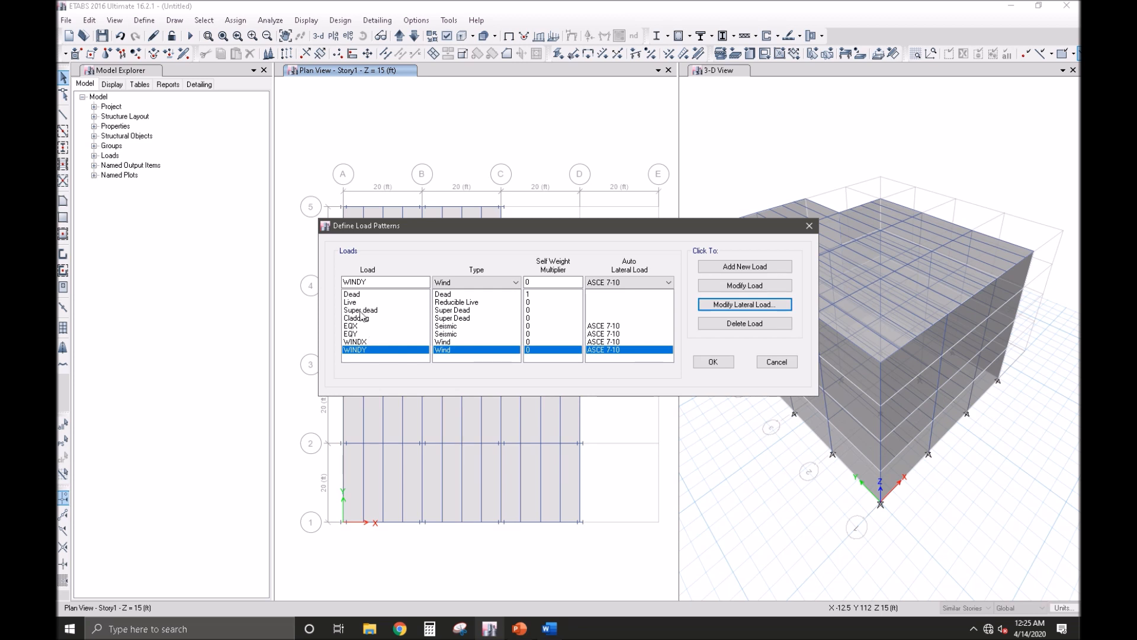
left_click(713, 362)
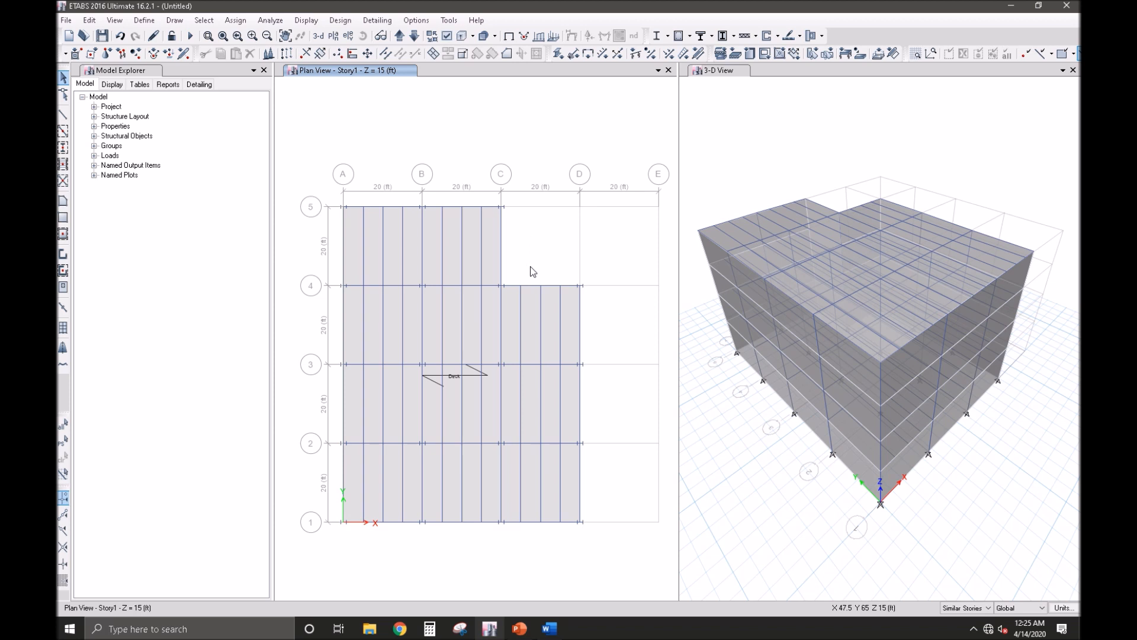
Step: Assign a uniform 40 lb/ft² Super dead load in the gravity direction to the deck floors of all stories
left_click(396, 246)
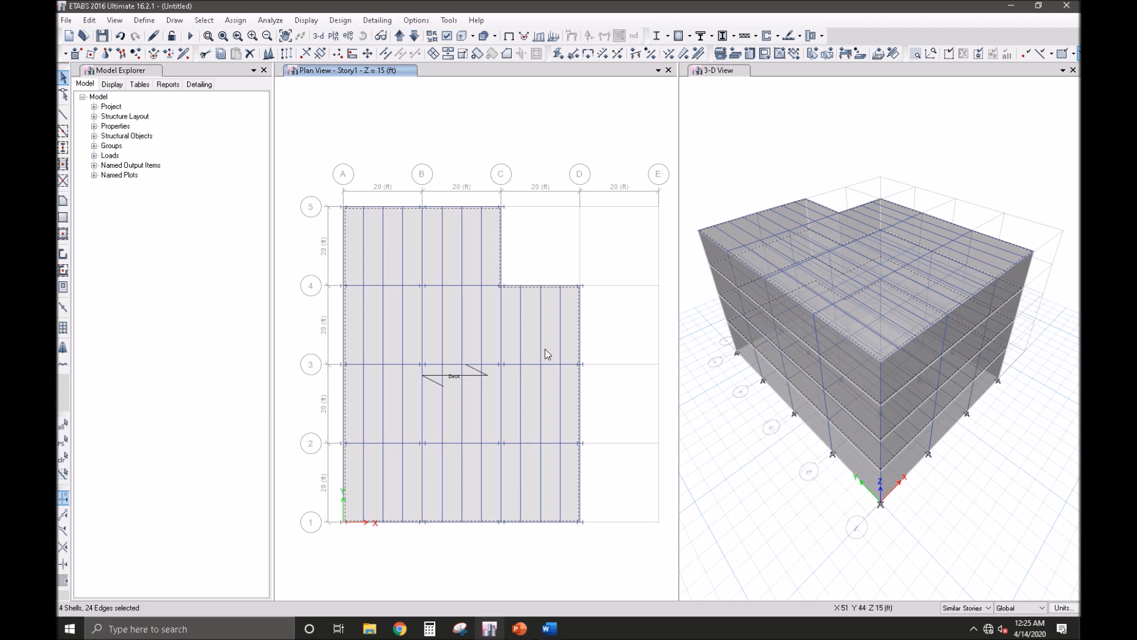
left_click(235, 20)
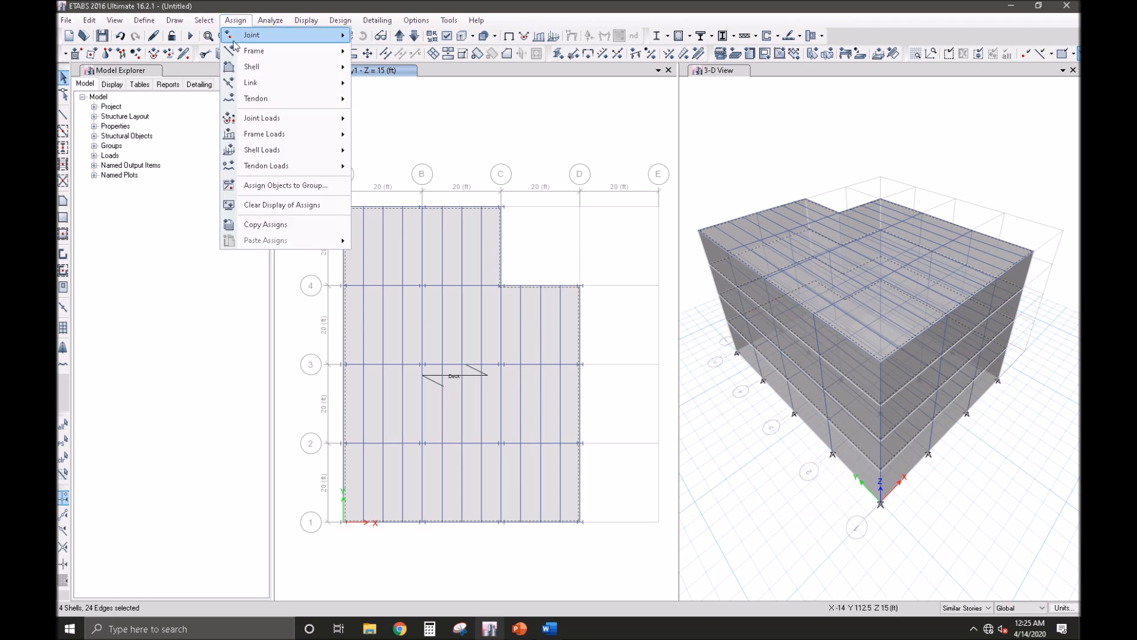
mouse_move(272, 150)
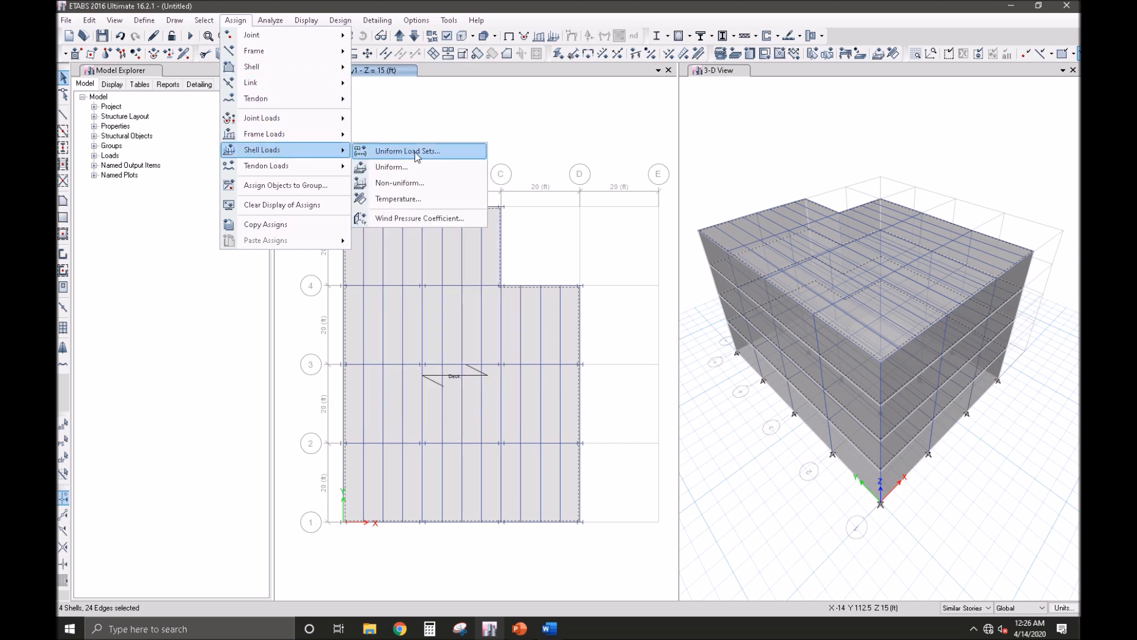
left_click(416, 170)
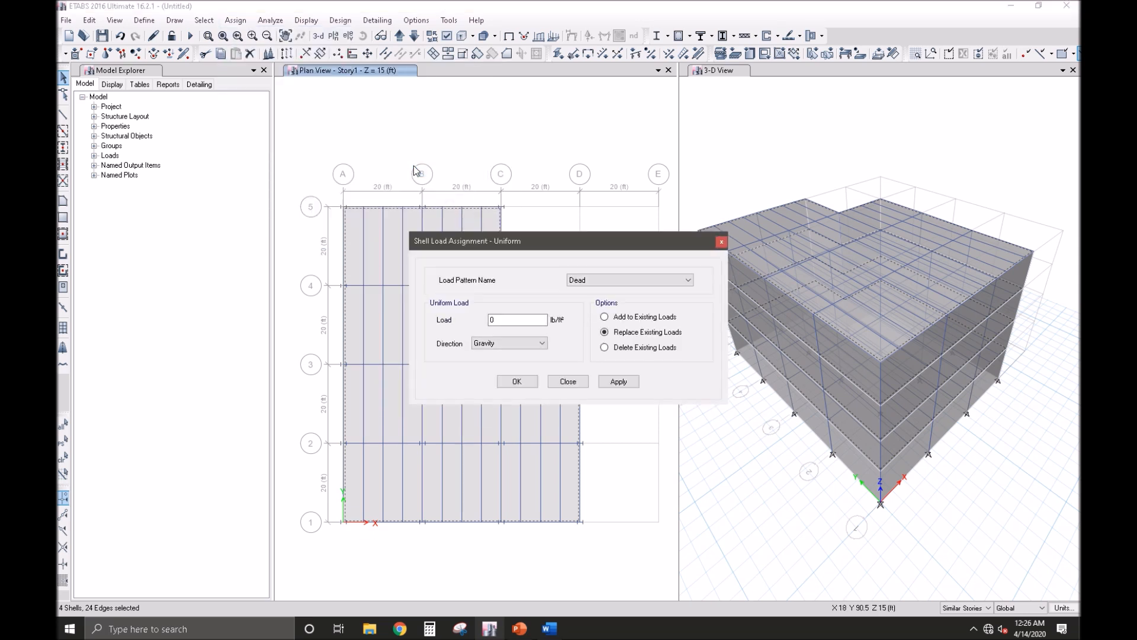
left_click(974, 629)
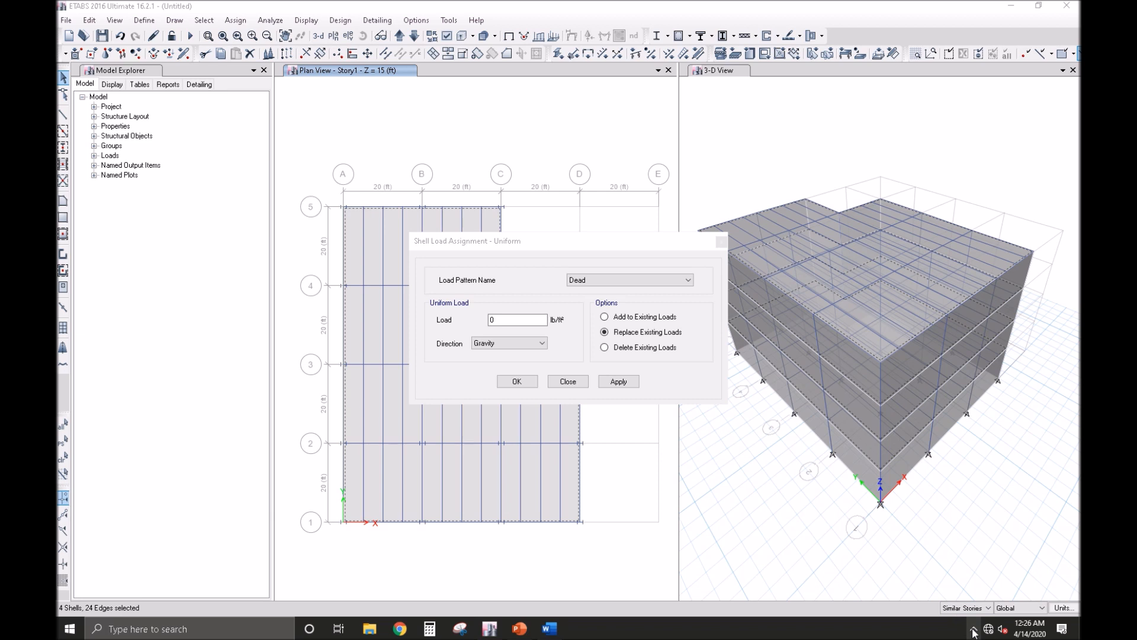
left_click(974, 629)
left_click(567, 308)
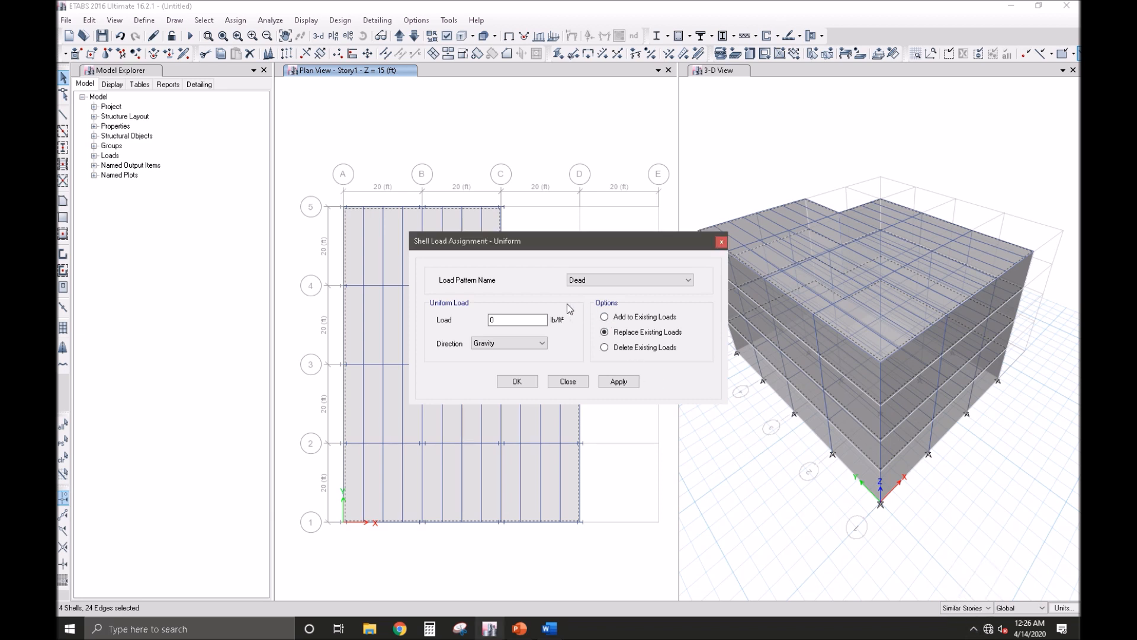
left_click(602, 282)
left_click(599, 293)
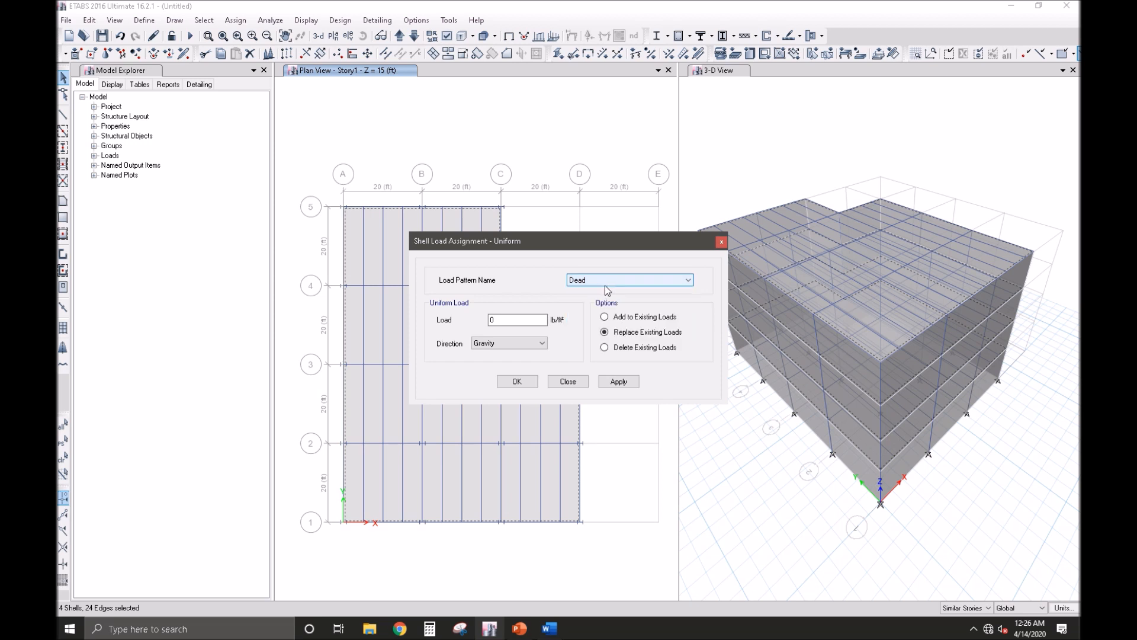
left_click(630, 285)
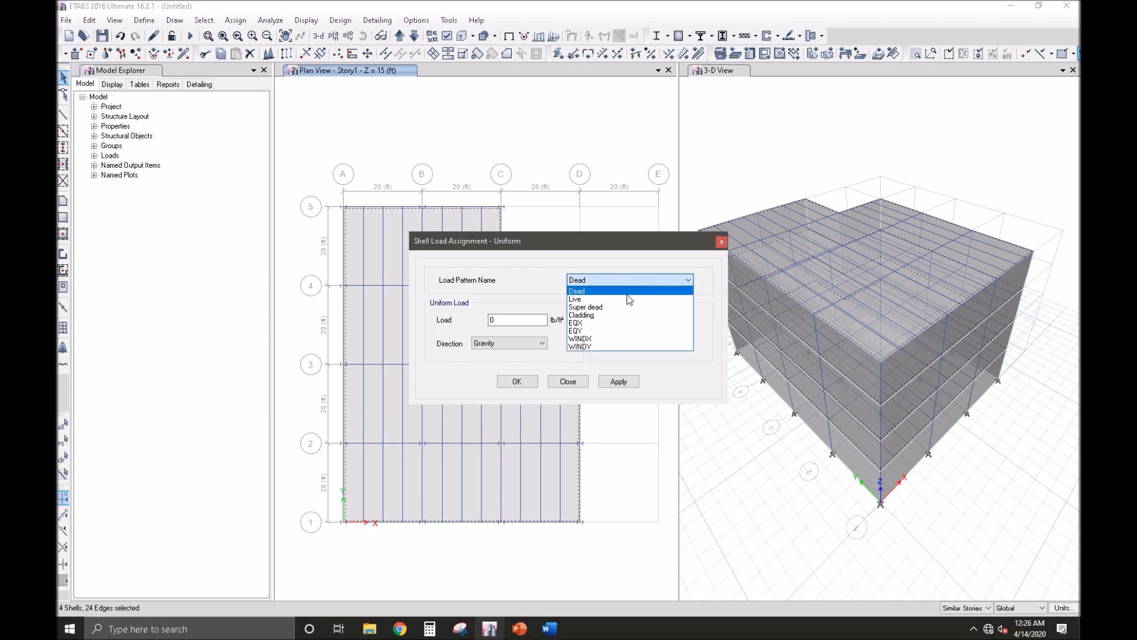
left_click(626, 305)
key("Tab")
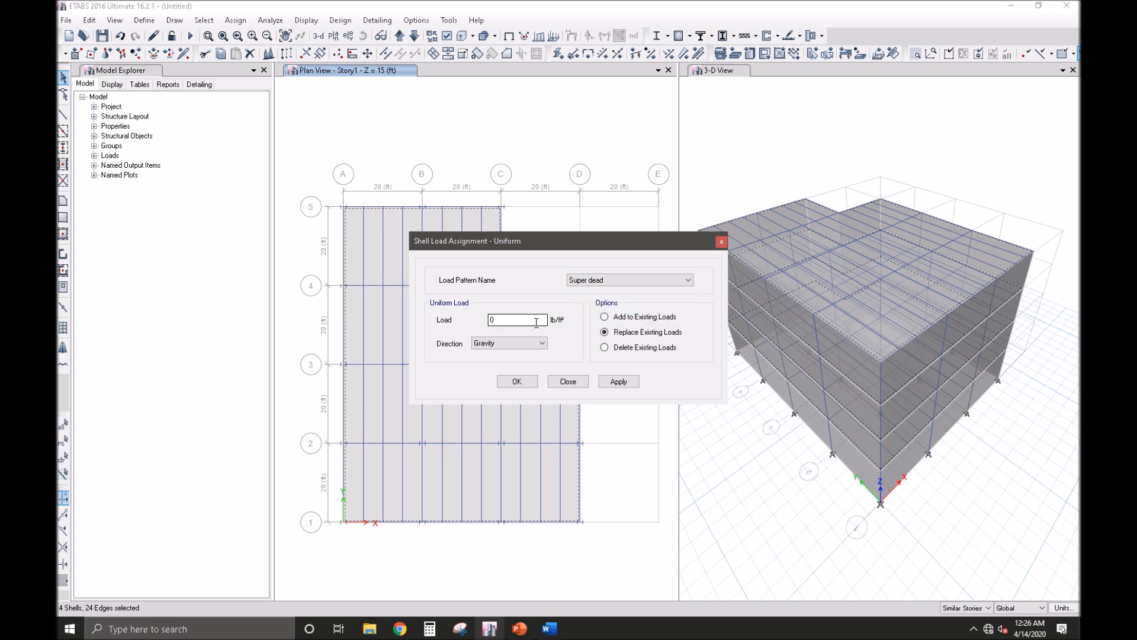
type("4")
left_click(617, 382)
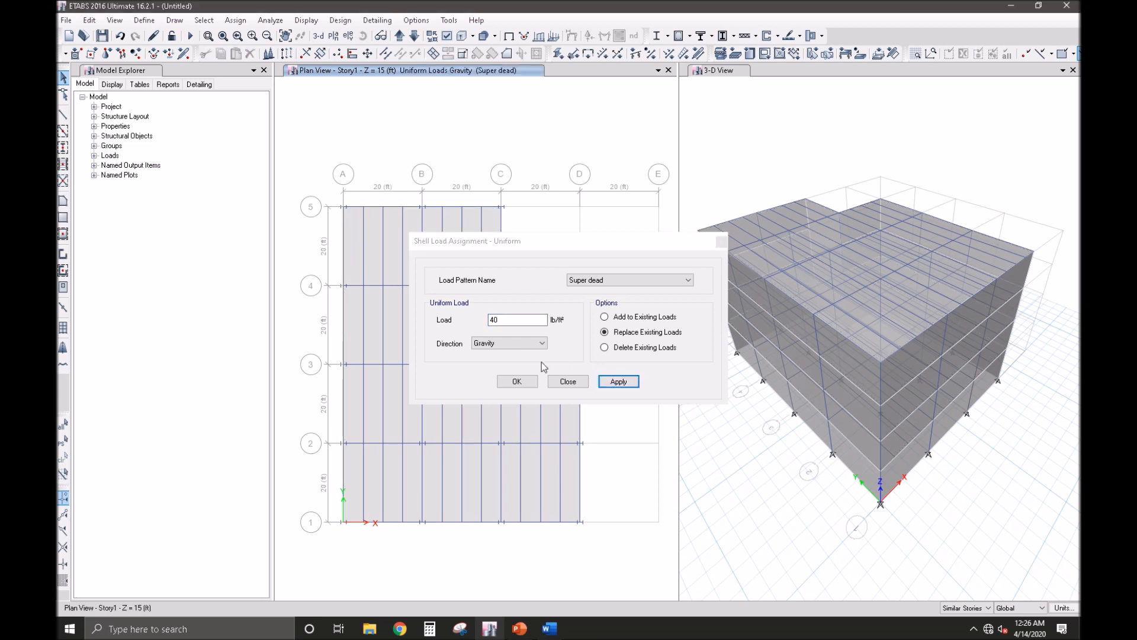
Step: Reselect the deck floors and assign them a uniform 100 lb/ft² Live load in the gravity direction
left_click(66, 443)
left_click(513, 251)
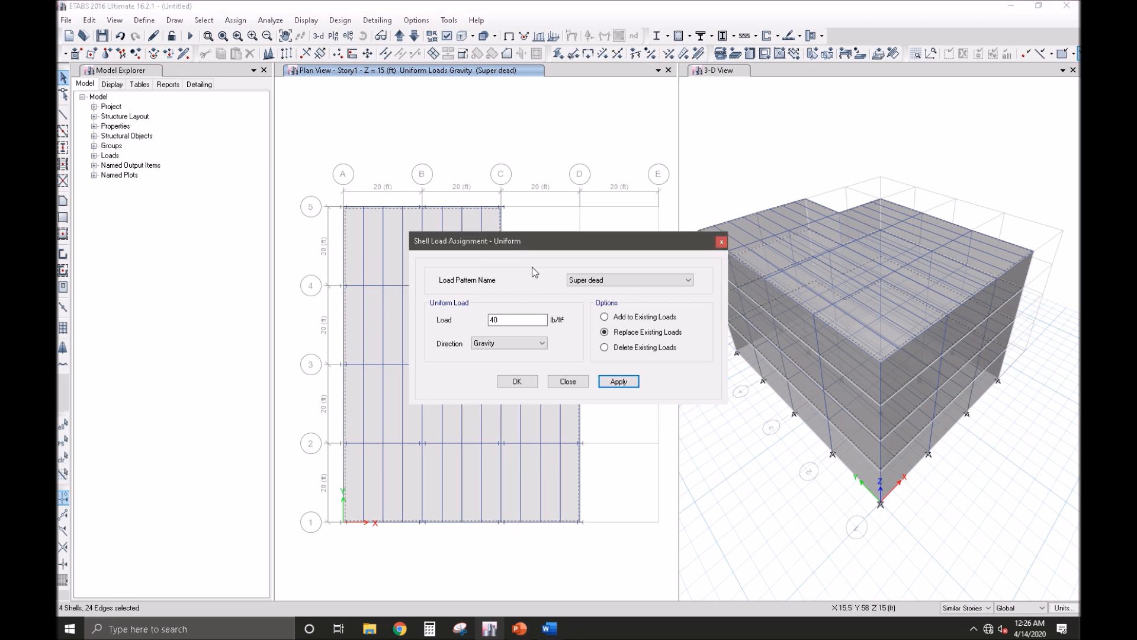
left_click(629, 280)
left_click(593, 299)
left_click(513, 318)
double_click(513, 318)
type("100")
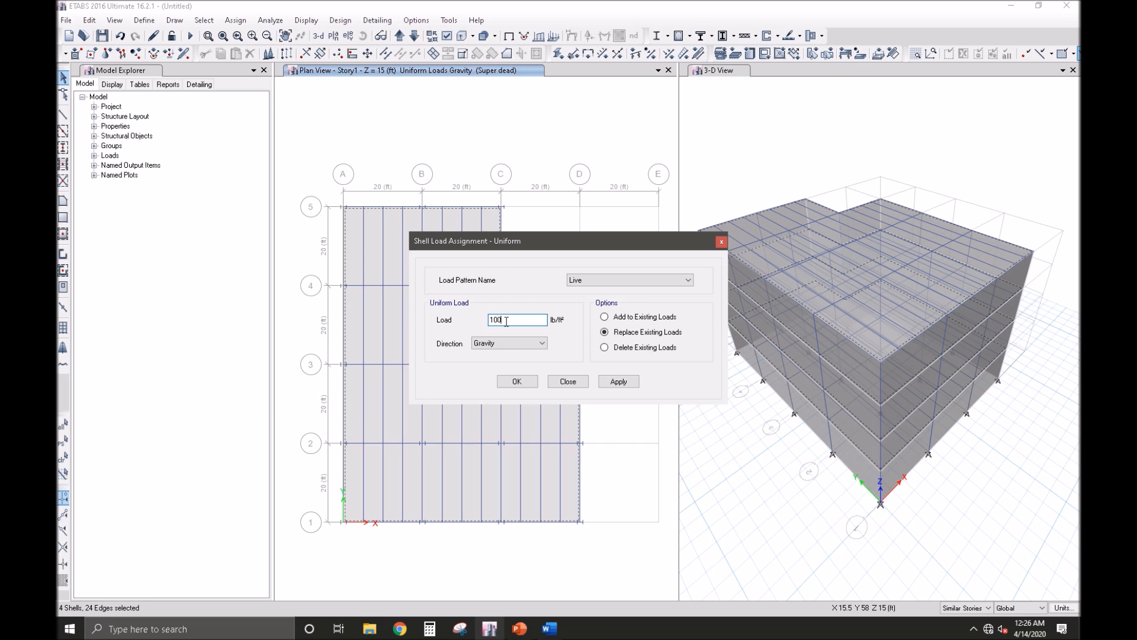
left_click(617, 382)
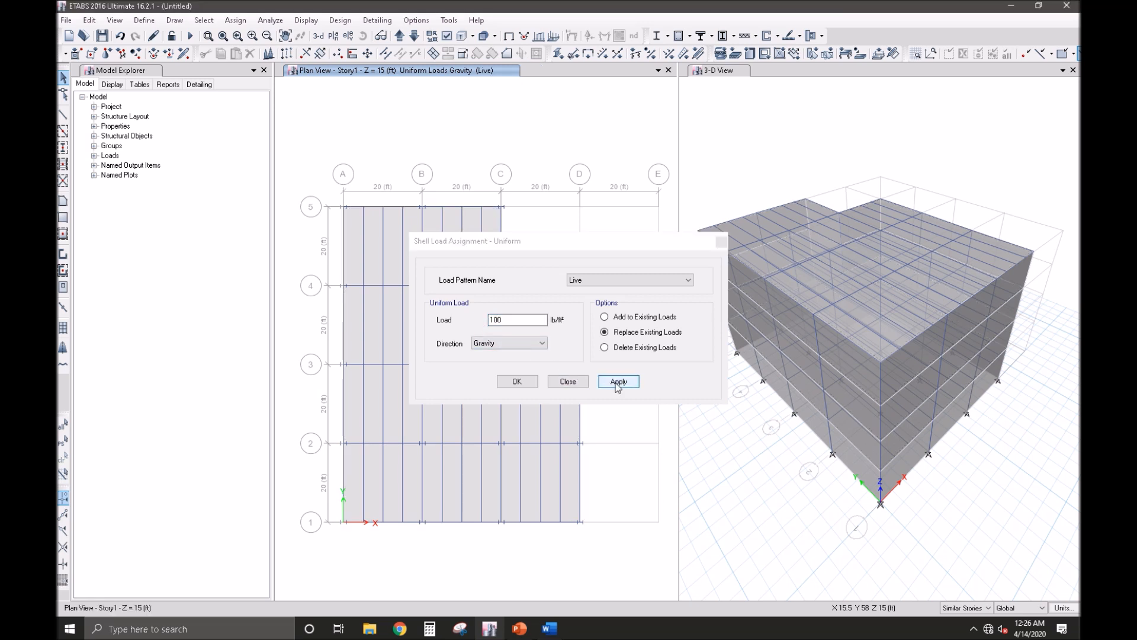
left_click(517, 382)
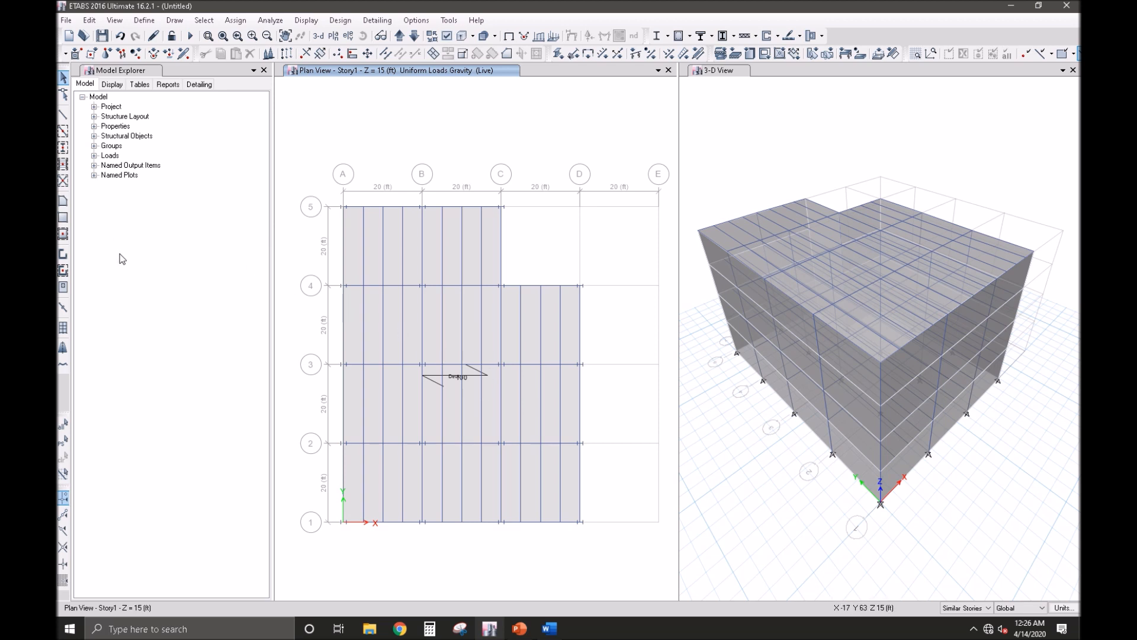
Step: Assign a uniform 0.3 kip/ft Cladding load in the gravity direction to all perimeter beams of every story
left_click(375, 206)
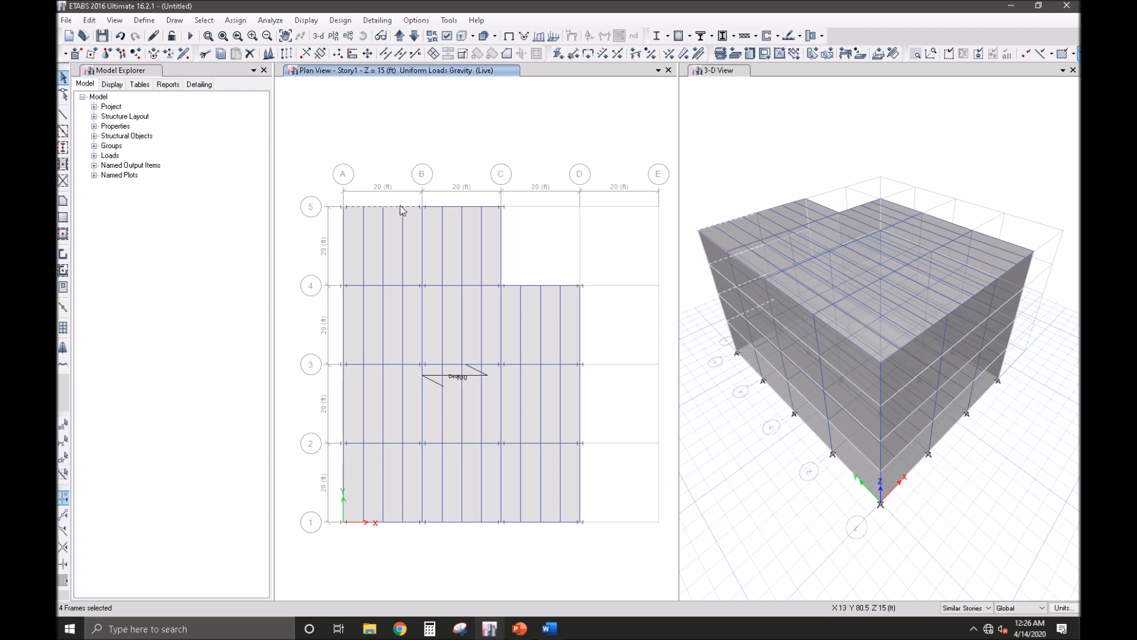
left_click(450, 206)
left_click(502, 246)
left_click(527, 287)
left_click(581, 404)
left_click(581, 481)
left_click(510, 523)
left_click(489, 523)
left_click(410, 523)
left_click(344, 483)
left_click(344, 412)
left_click(344, 341)
left_click(343, 273)
left_click(235, 21)
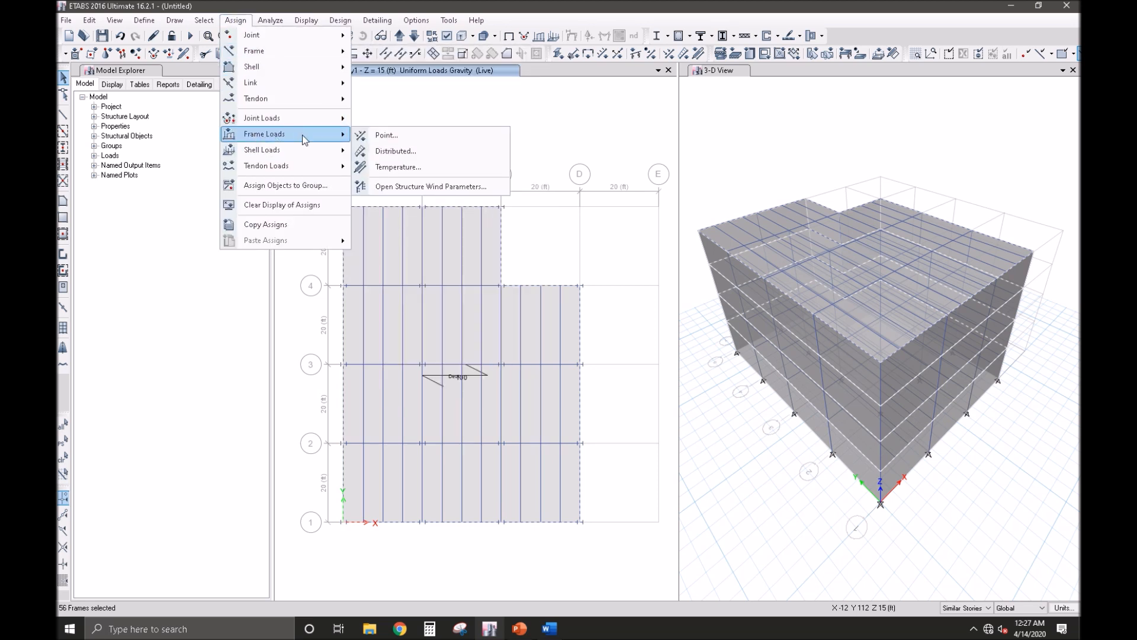
left_click(402, 152)
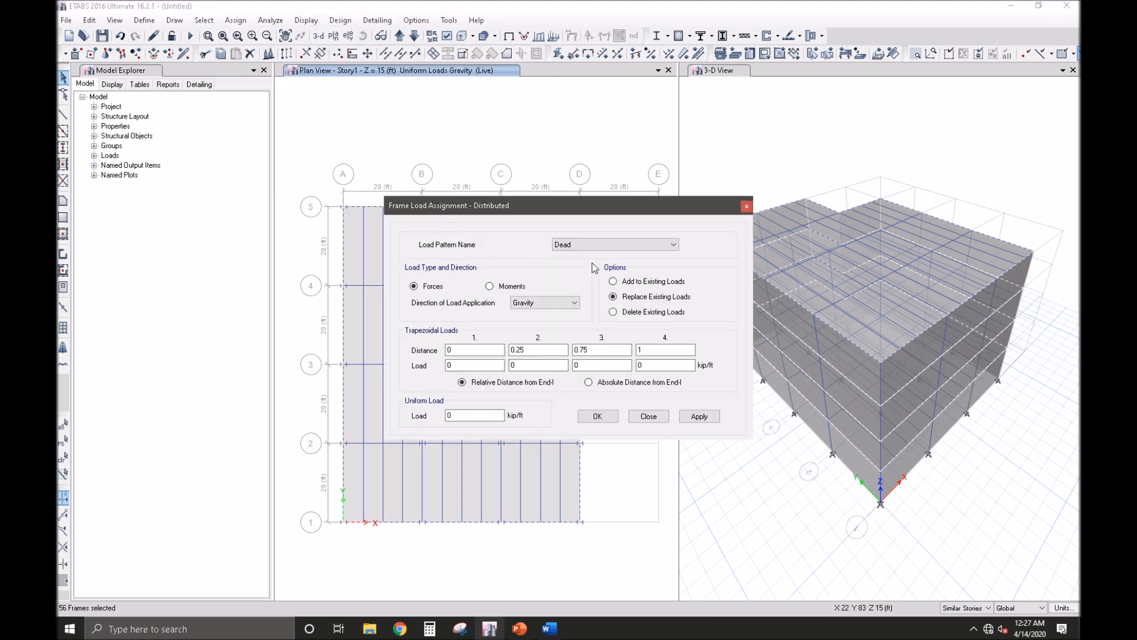
left_click(592, 244)
left_click(585, 279)
left_click(482, 415)
left_click(598, 416)
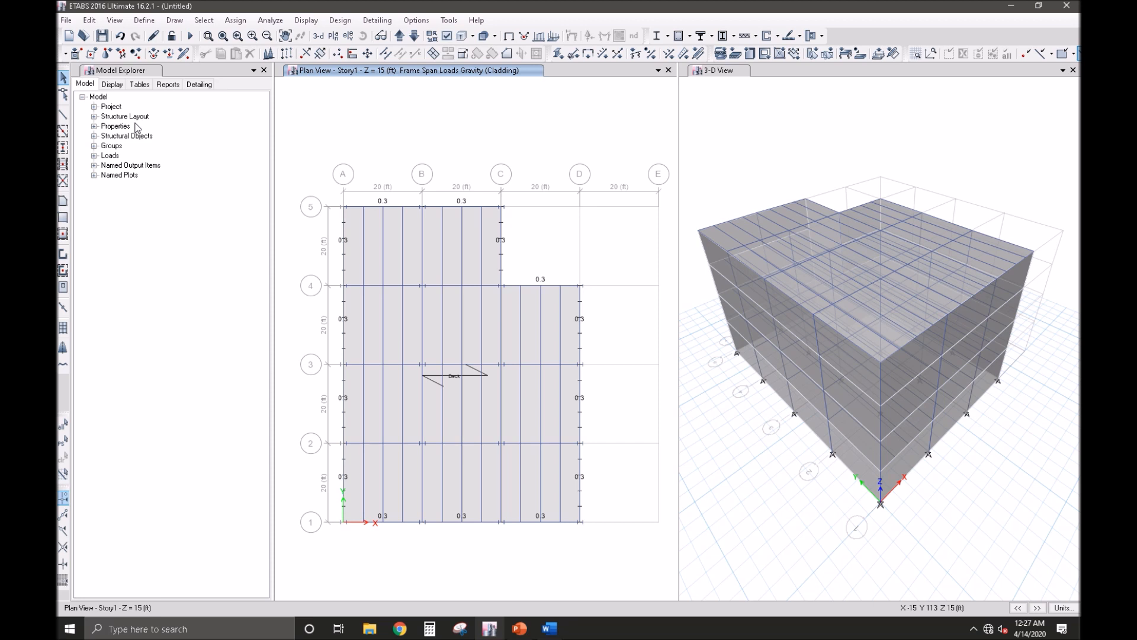
Step: Close the Model Explorer to give the plan and 3-D views more room
left_click(264, 70)
scroll(445, 149, "up", 1)
middle_click_drag(445, 149, 456, 115)
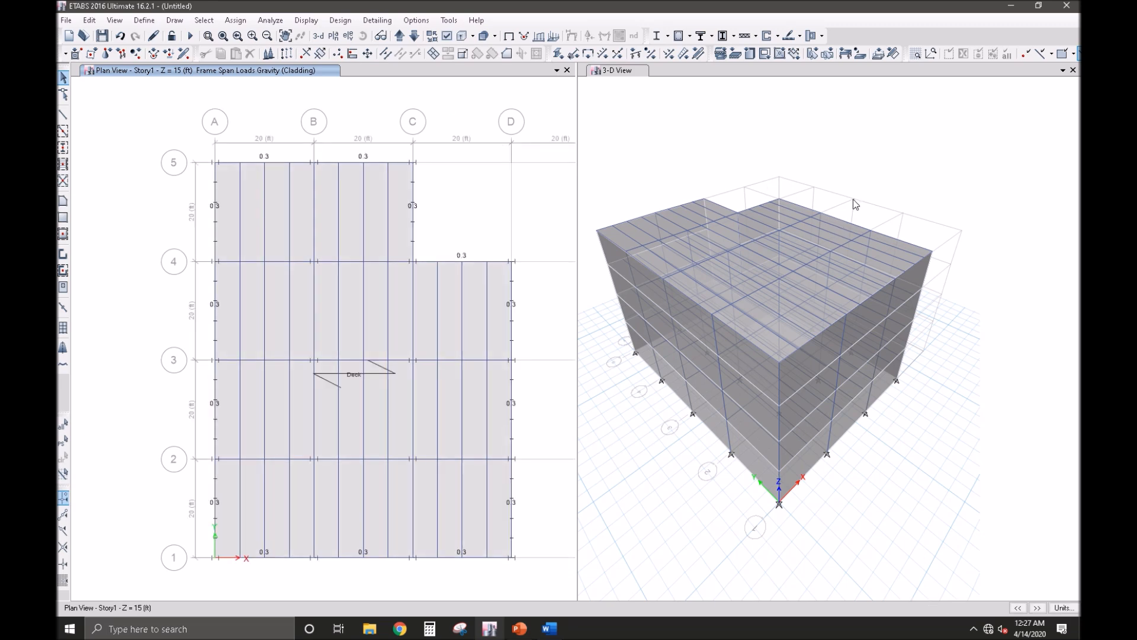
scroll(939, 160, "up", 3)
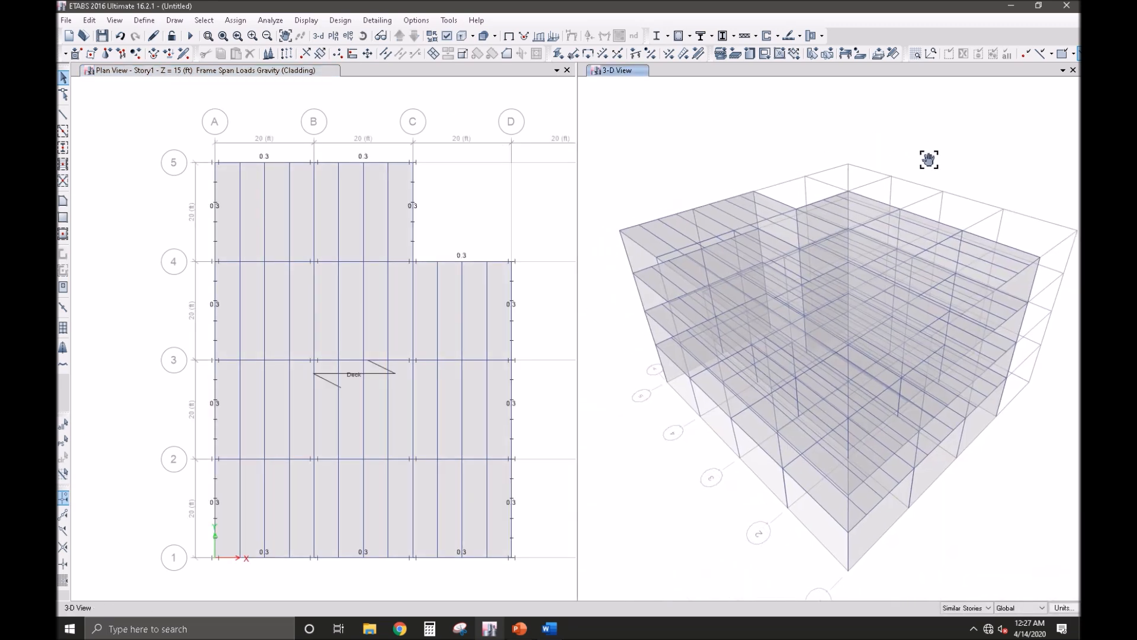
scroll(908, 155, "down", 3)
scroll(920, 148, "up", 3)
middle_click_drag(920, 149, 911, 108)
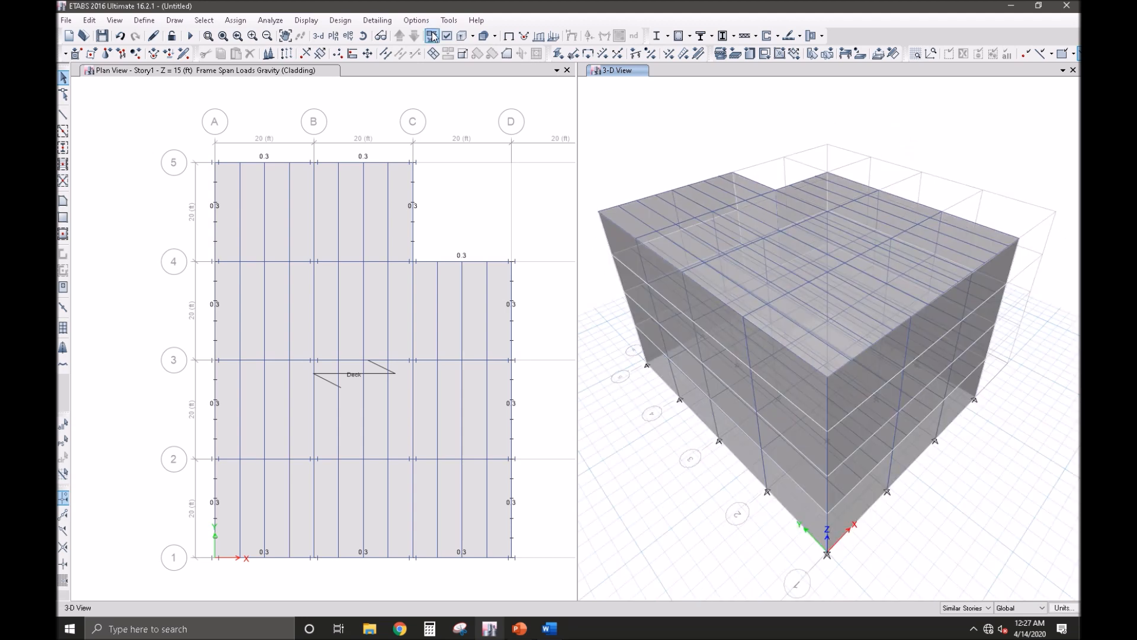
Step: Display the shell local axes in the 3-D view, inspect them from other sides of the building, and restore the default 3-D view
left_click(434, 36)
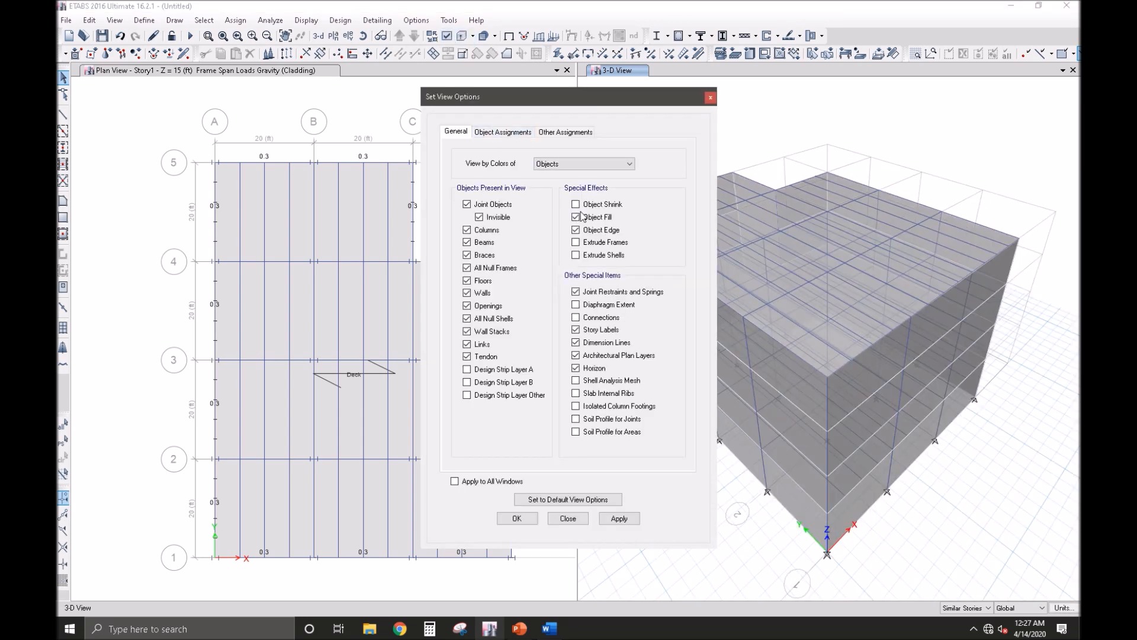
left_click(514, 131)
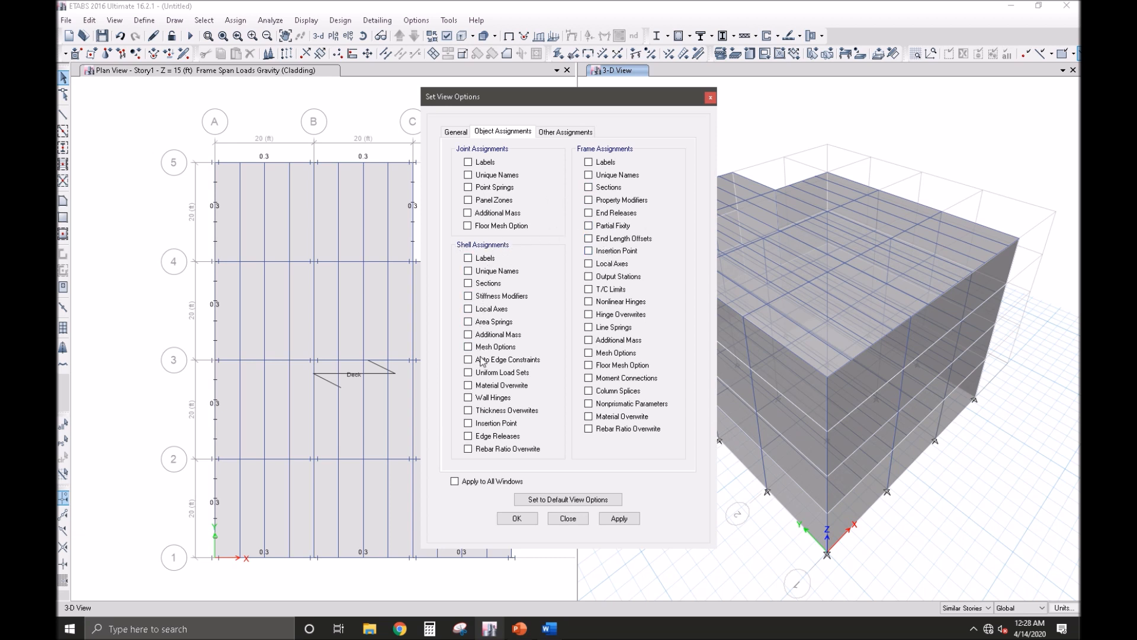
left_click(486, 311)
left_click(517, 518)
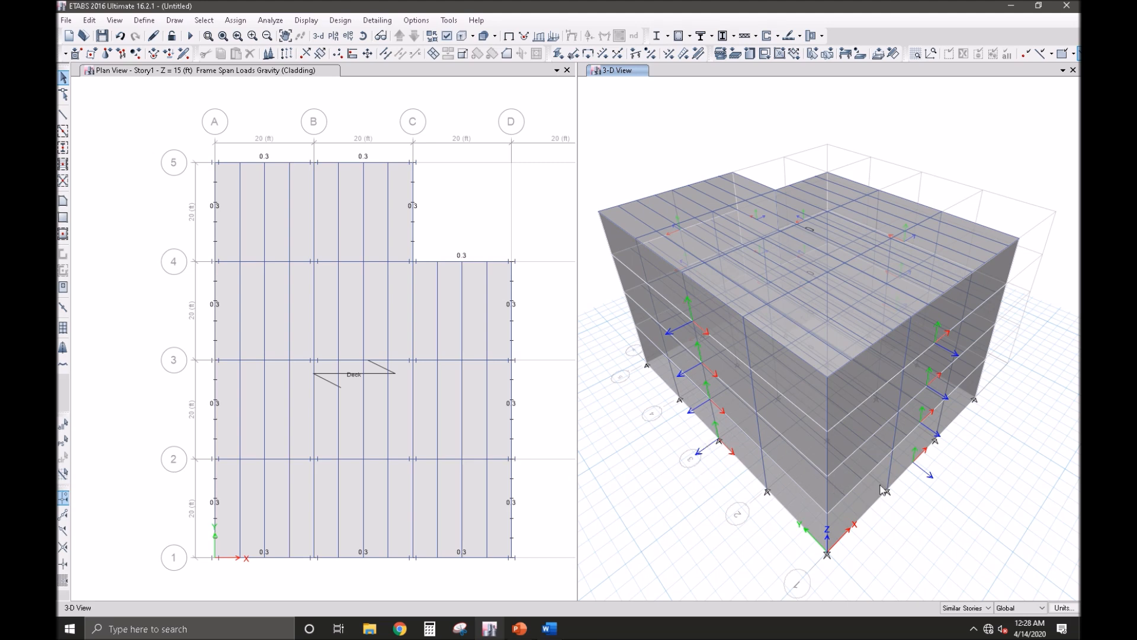
left_click(363, 35)
left_click_drag(1060, 462, 927, 461)
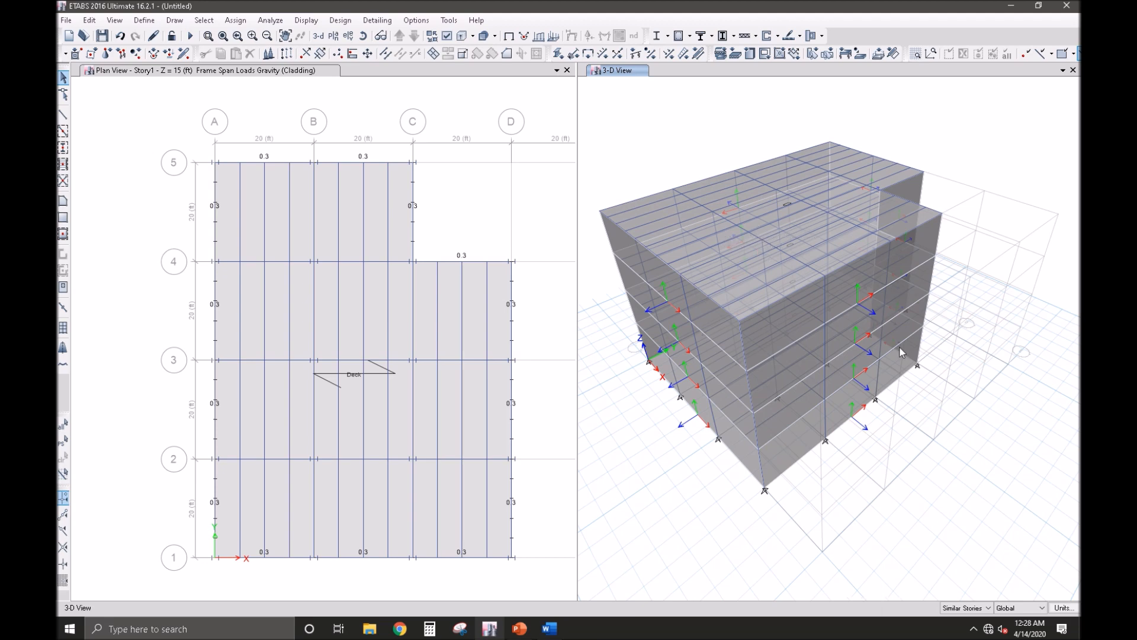
left_click(382, 37)
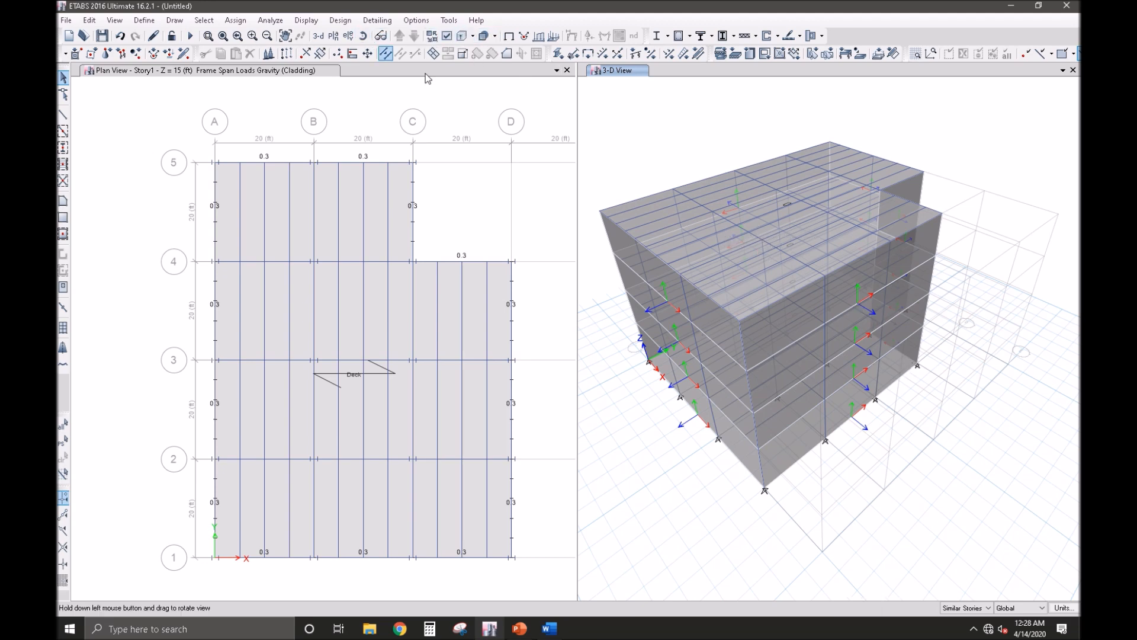
left_click_drag(1017, 439, 953, 275)
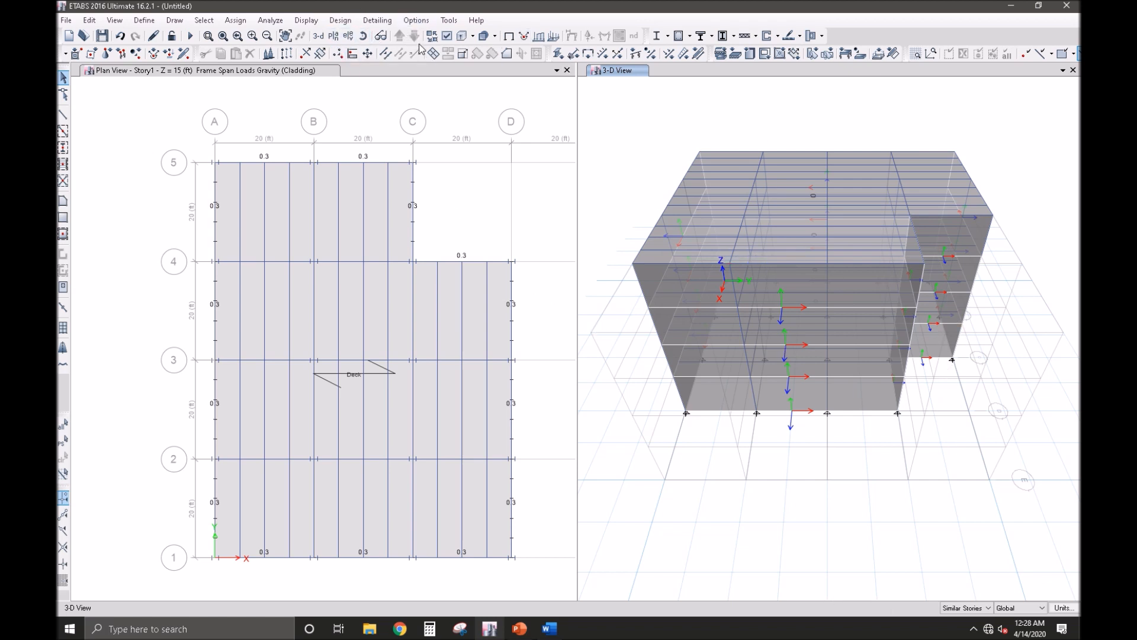
left_click(318, 36)
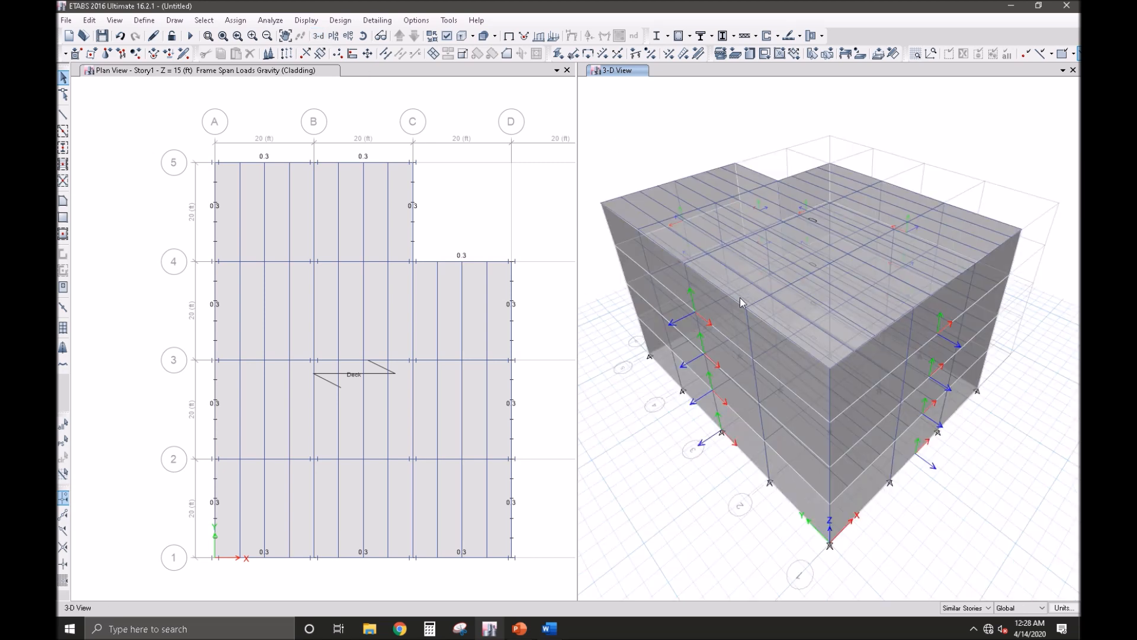
Step: Replace the plan view with the elevation along grid A and clear the cladding load display
middle_click_drag(486, 210, 473, 197)
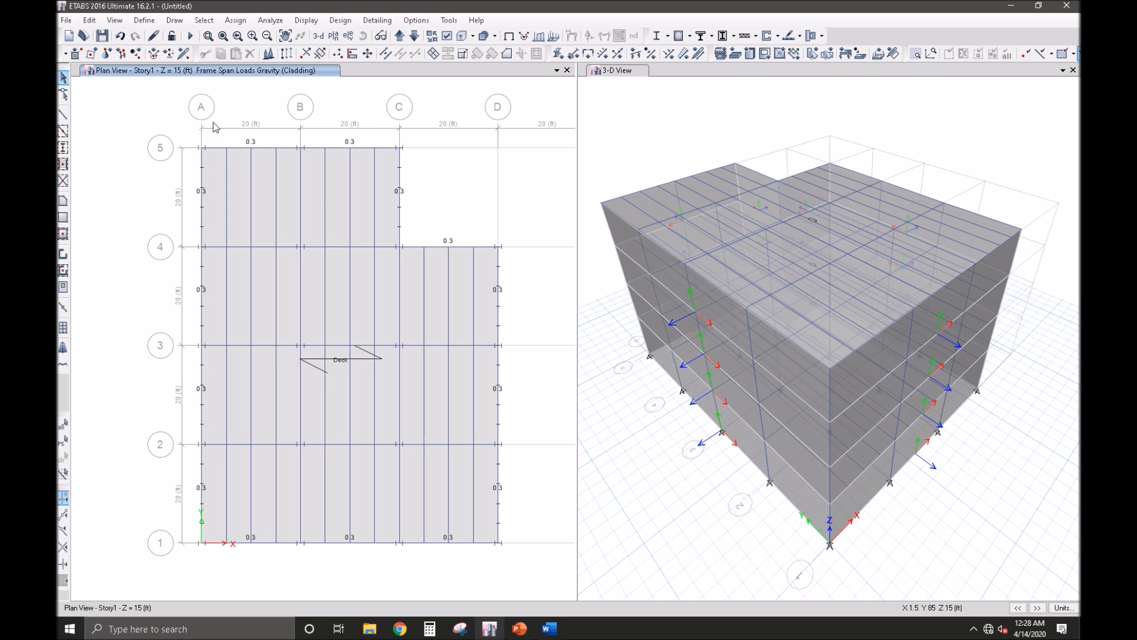
left_click(348, 36)
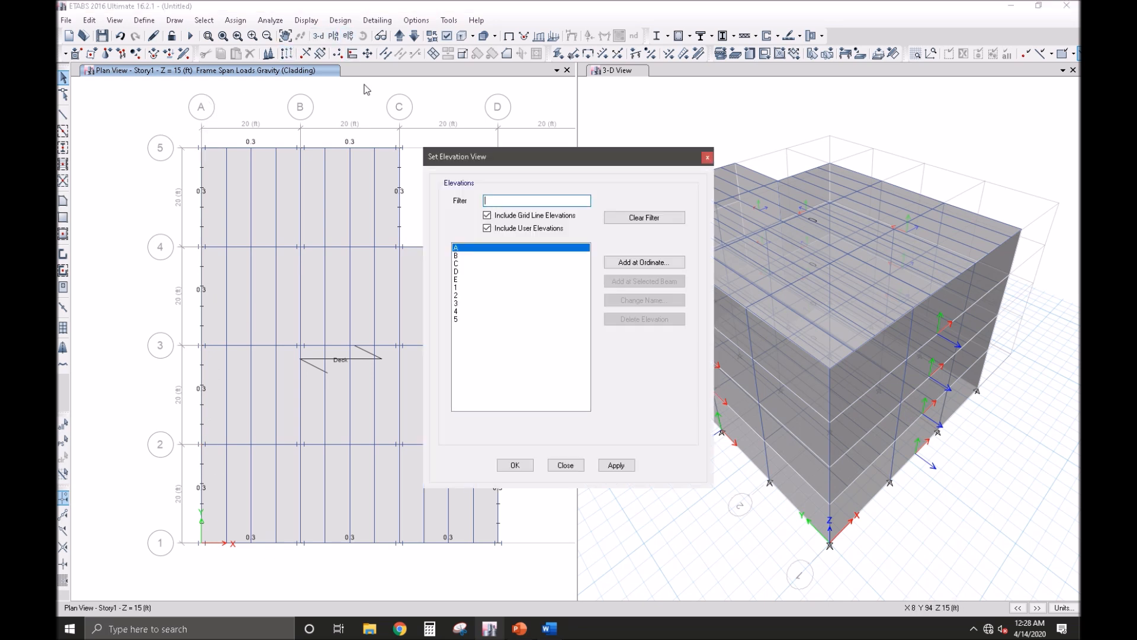
left_click(513, 465)
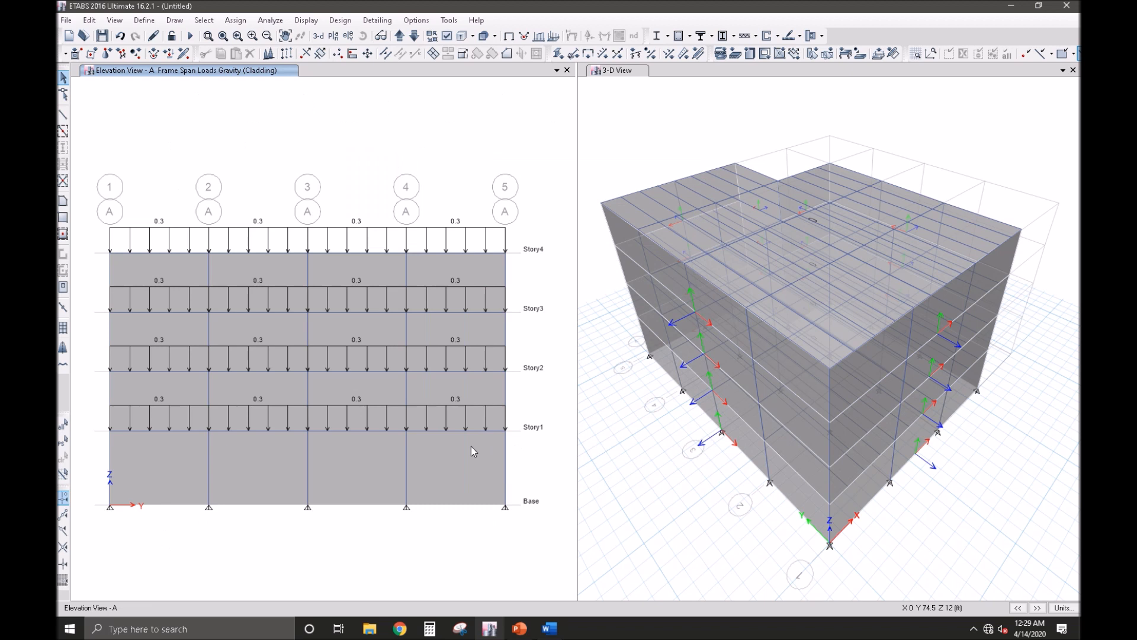
left_click(507, 38)
Step: Assign a windward WINDX wind pressure coefficient of -0.8 to all four cladding shells on the grid A elevation
left_click(464, 484)
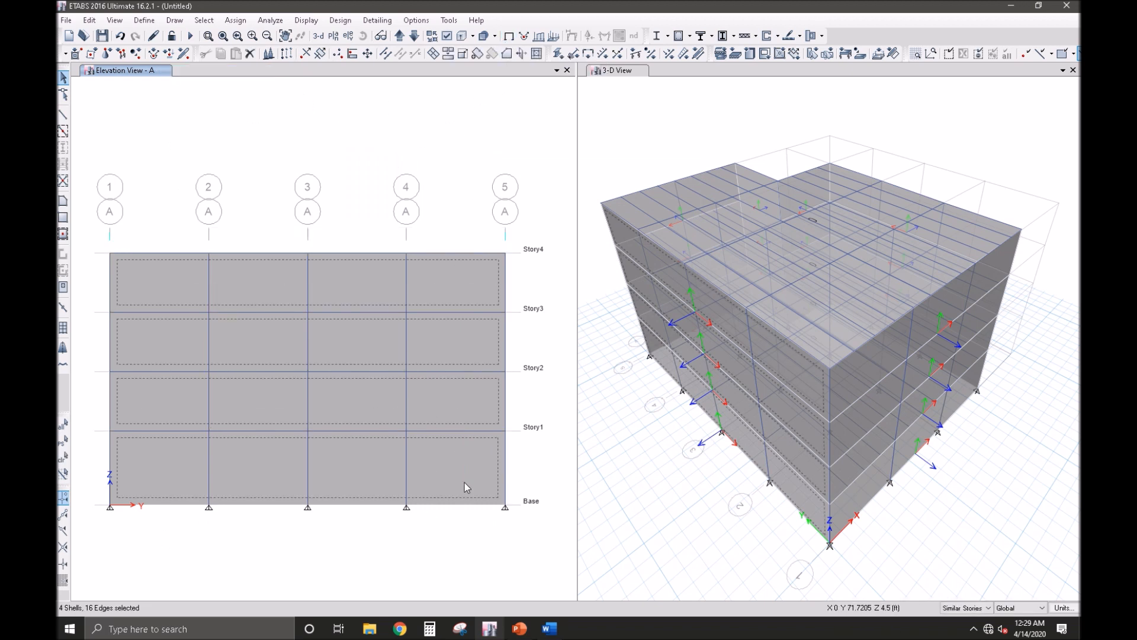
left_click(237, 21)
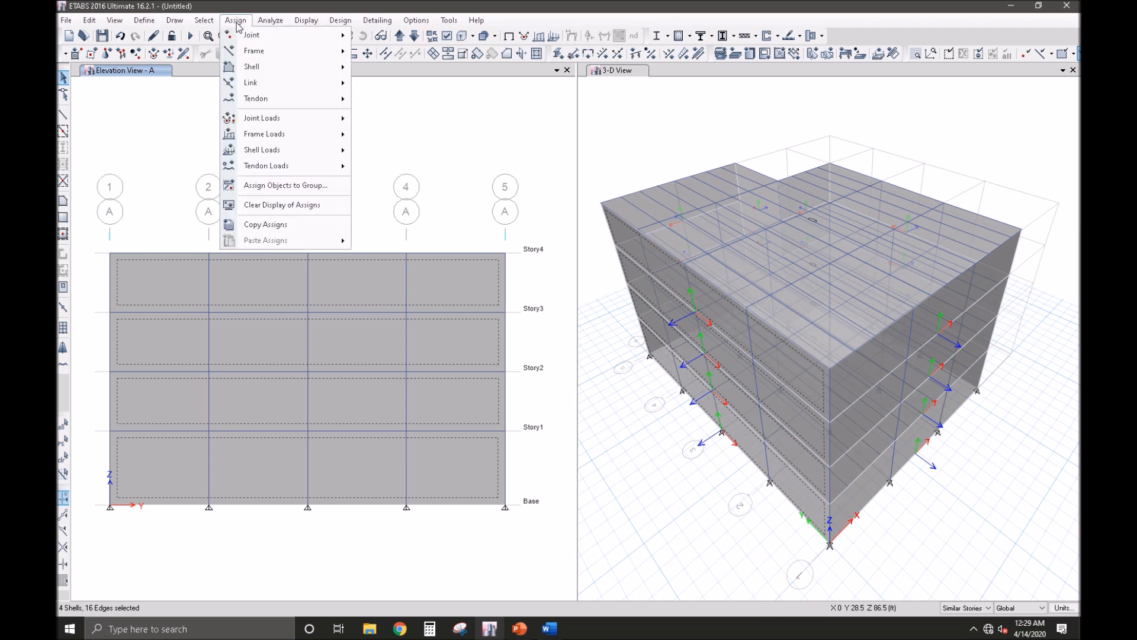
mouse_move(270, 155)
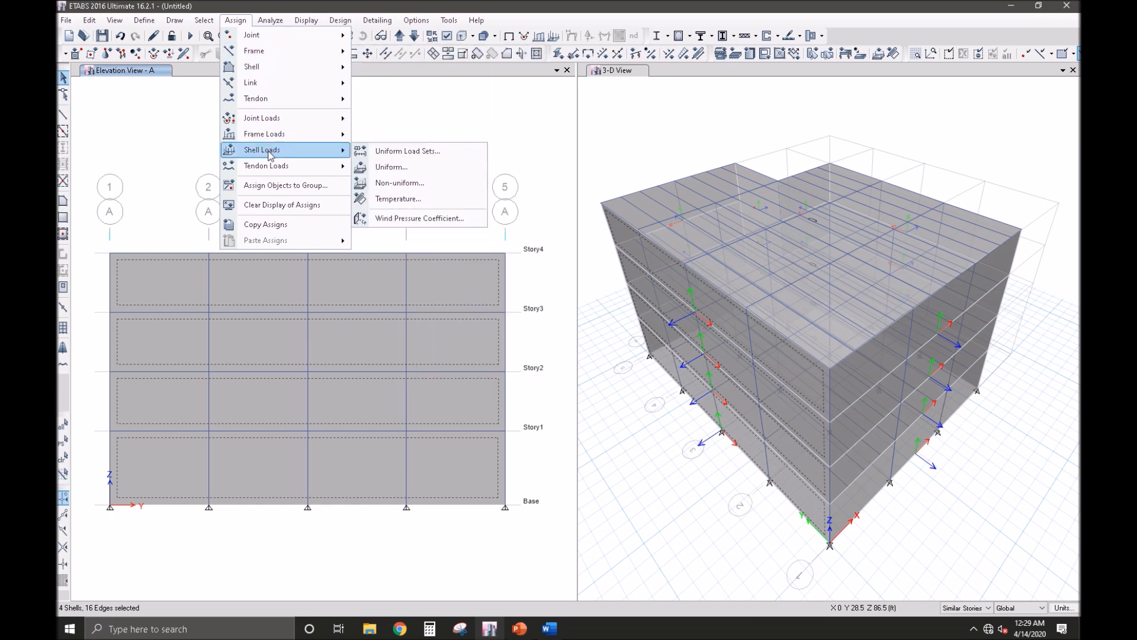
left_click(402, 220)
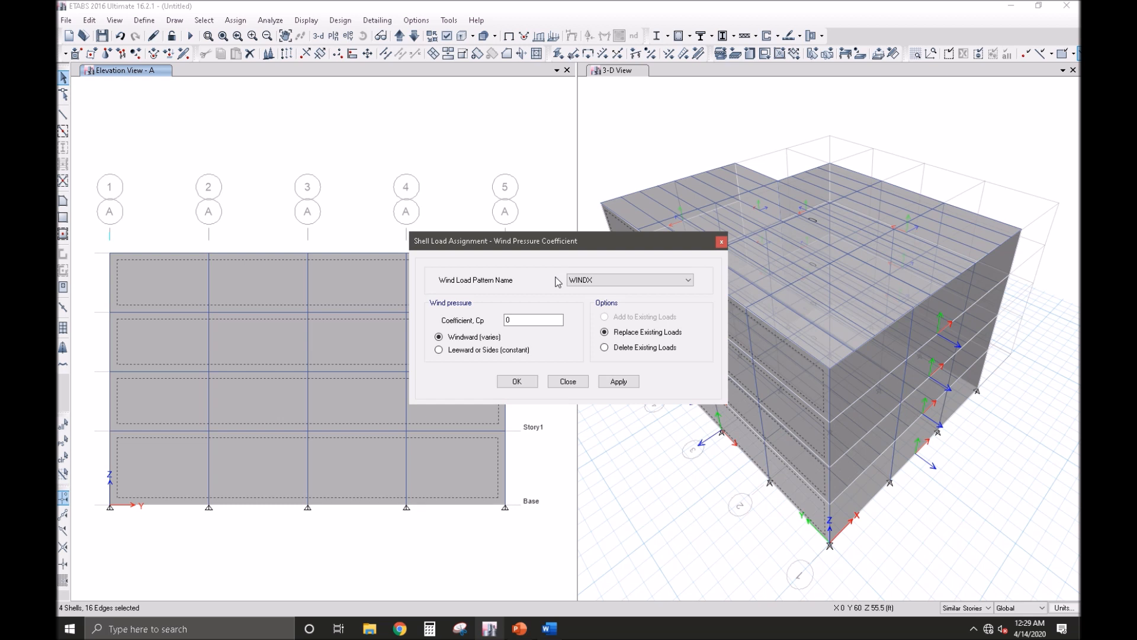
left_click(535, 320)
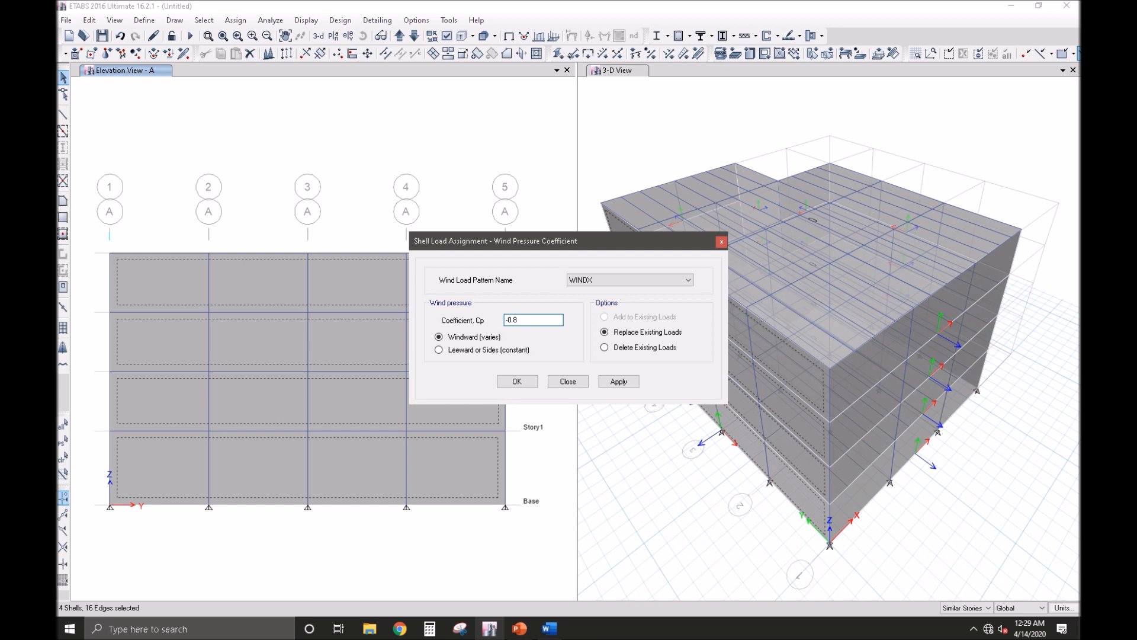
left_click(523, 386)
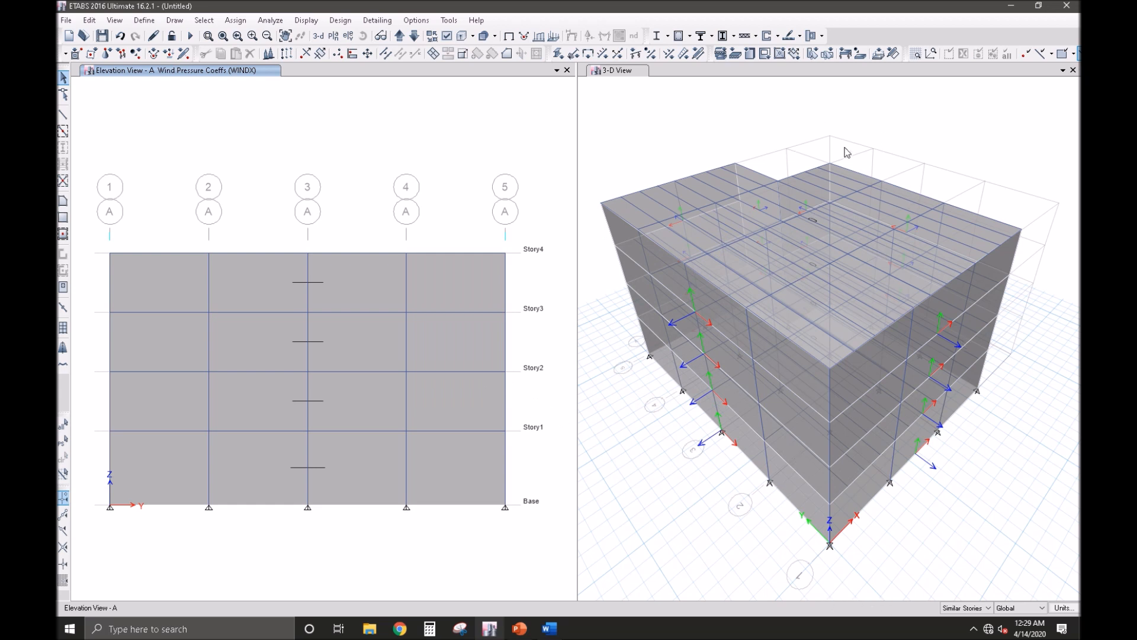
Step: On the Story1 plan, draw a developed elevation named RIGHT along the stepped perimeter from C-5 through C-4 and D-4 to D-1
left_click(333, 35)
left_click(501, 300)
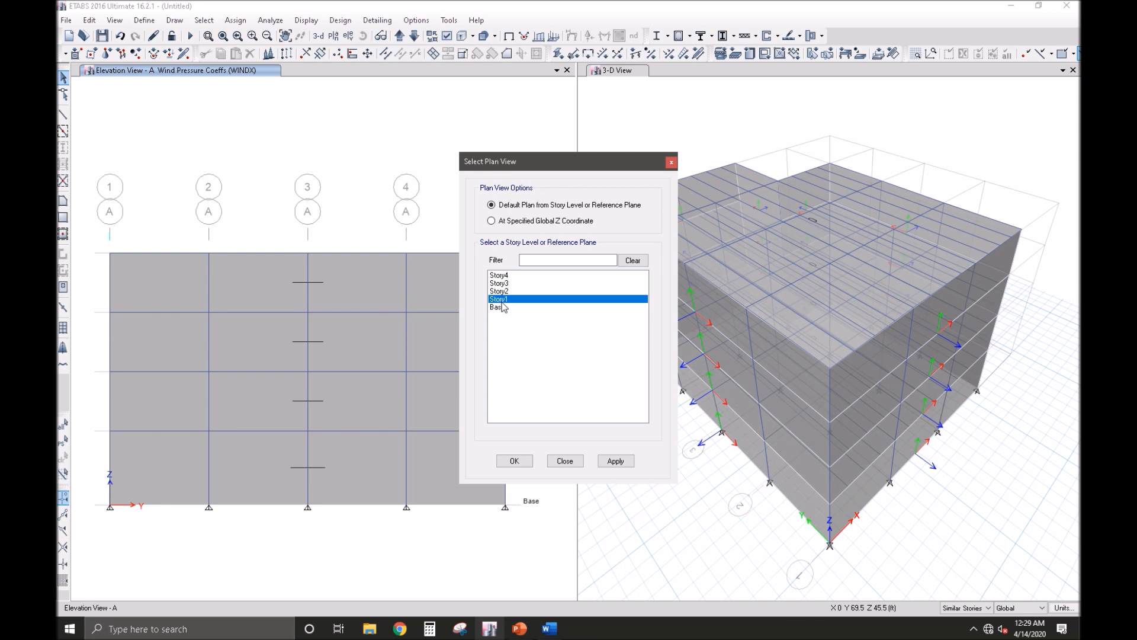
left_click(514, 460)
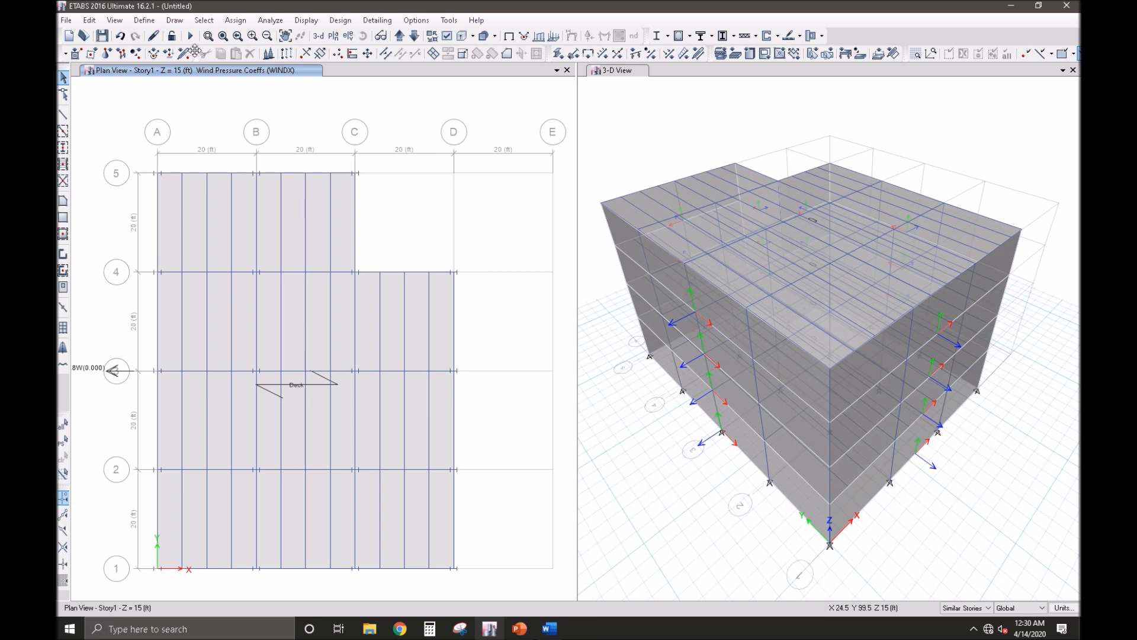
left_click(175, 20)
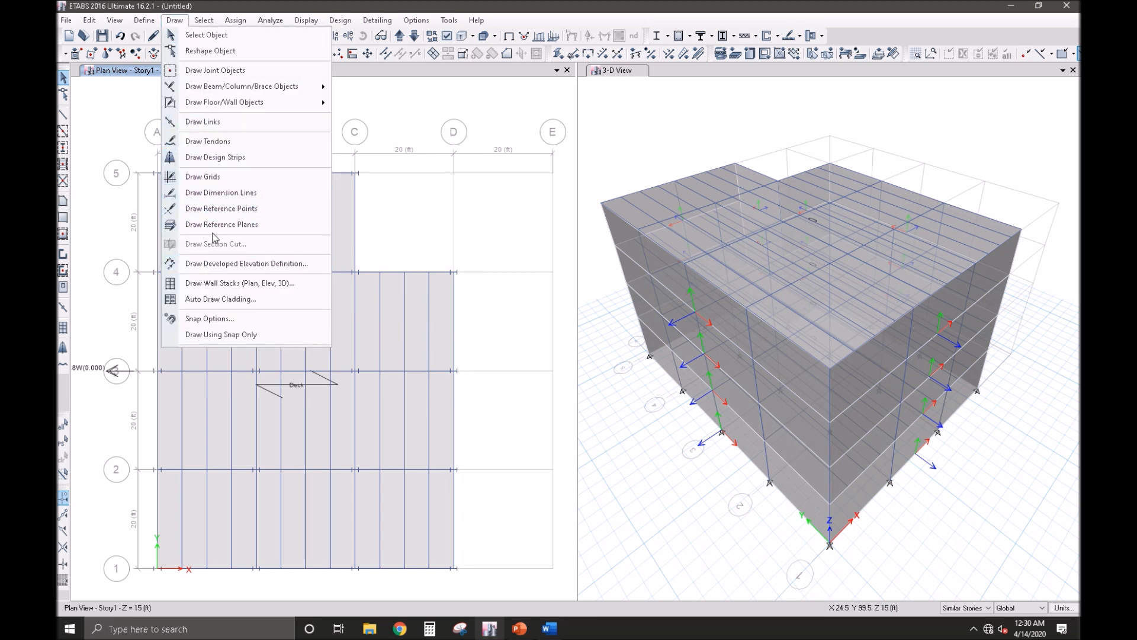
left_click(267, 265)
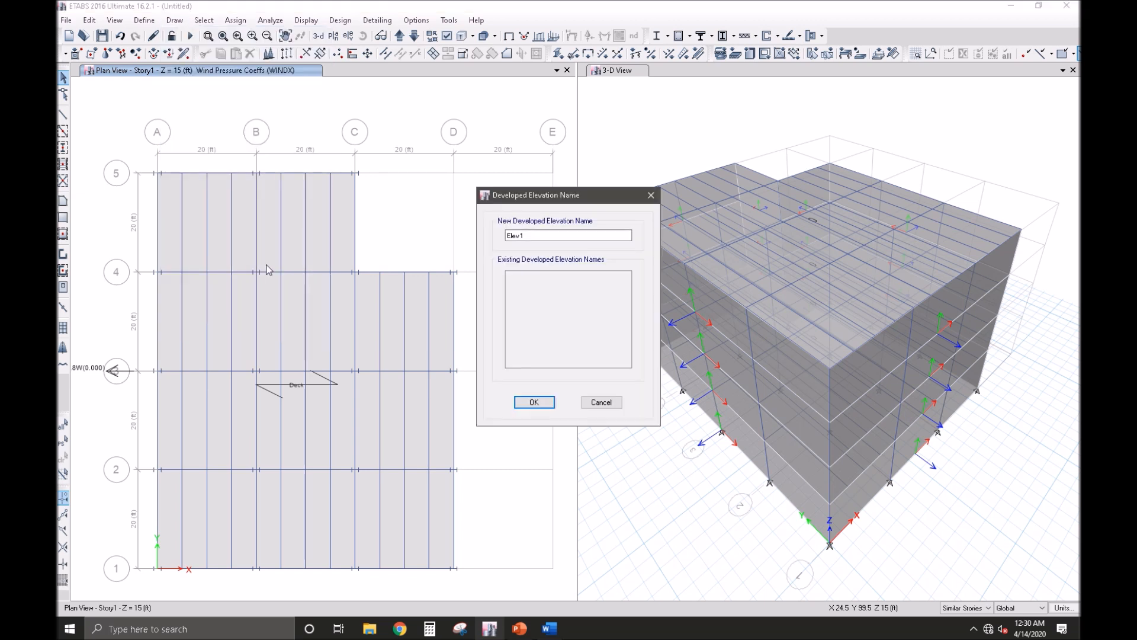
left_click(528, 236)
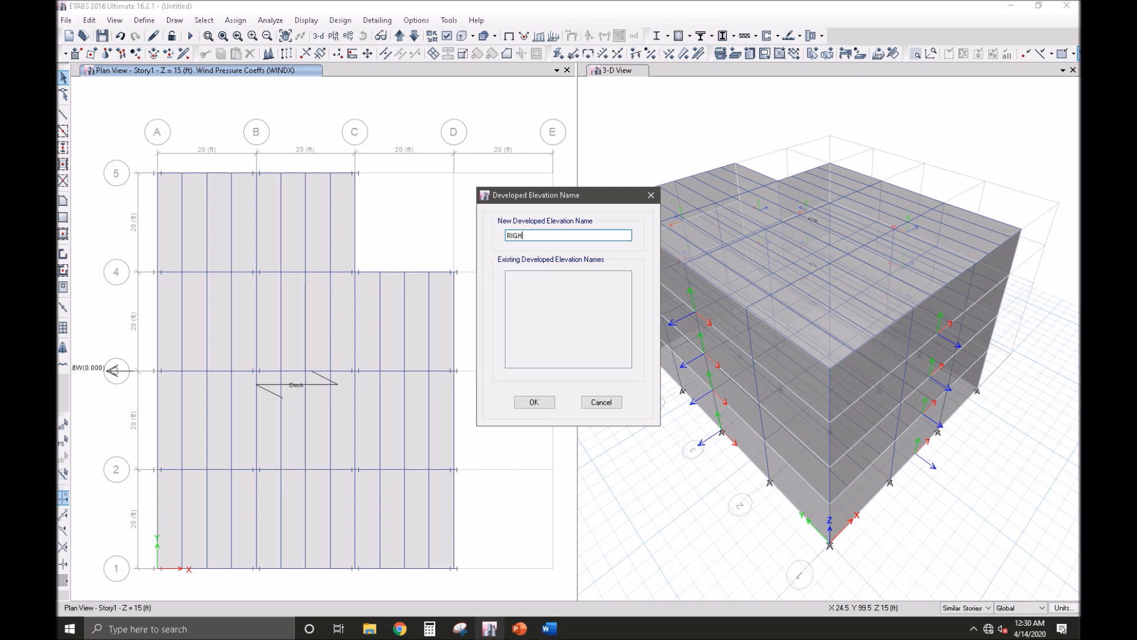
left_click(534, 403)
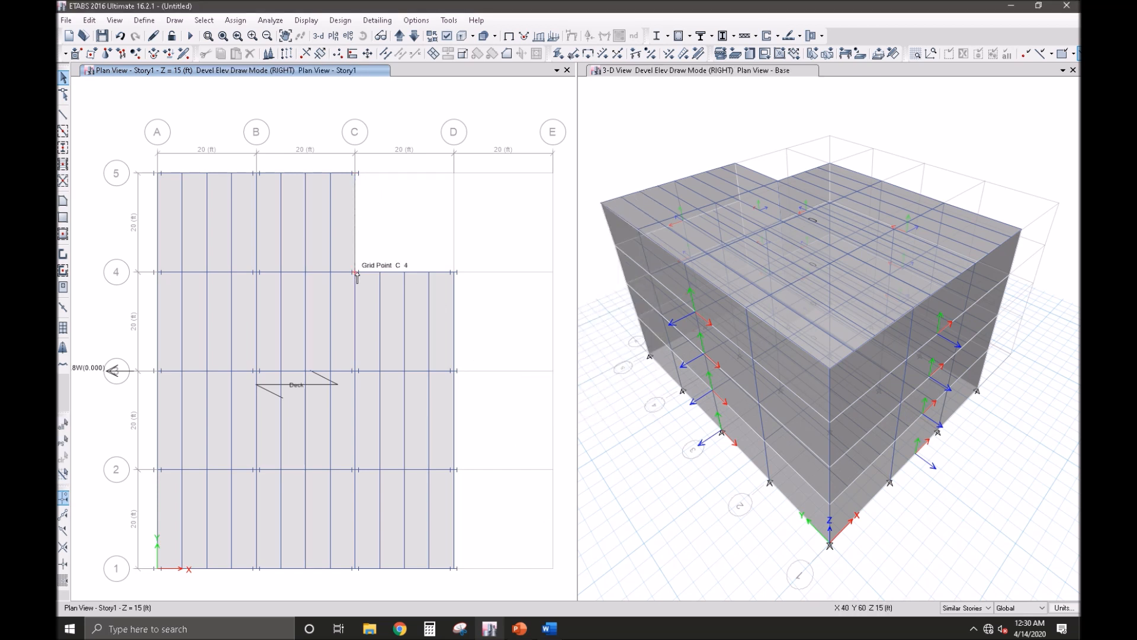
left_click(455, 274)
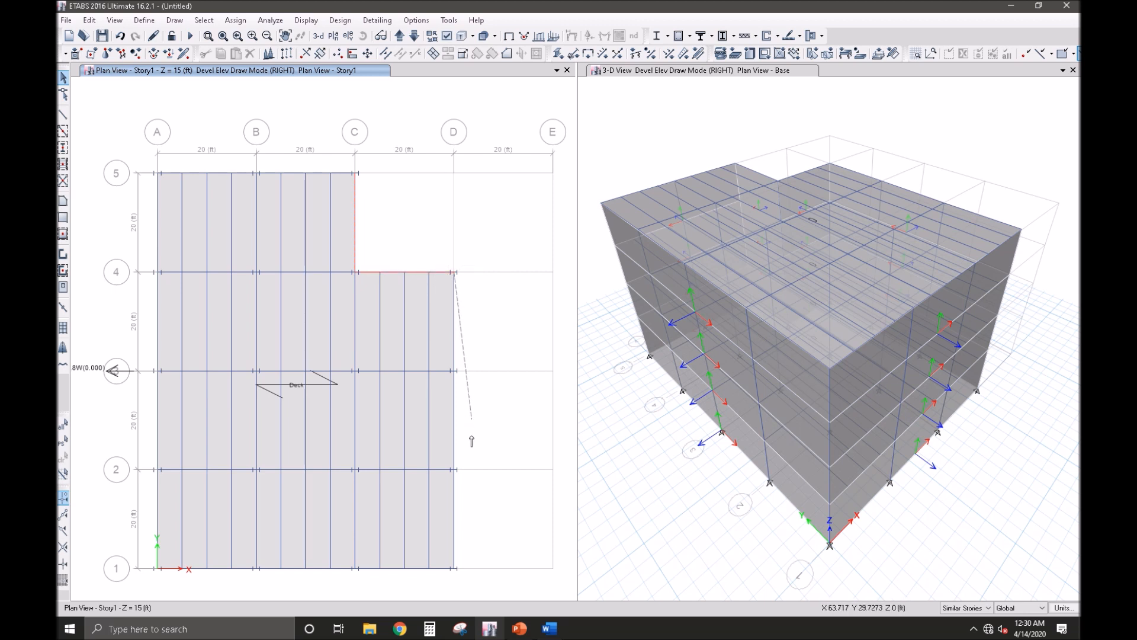
left_click(455, 569)
right_click(471, 560)
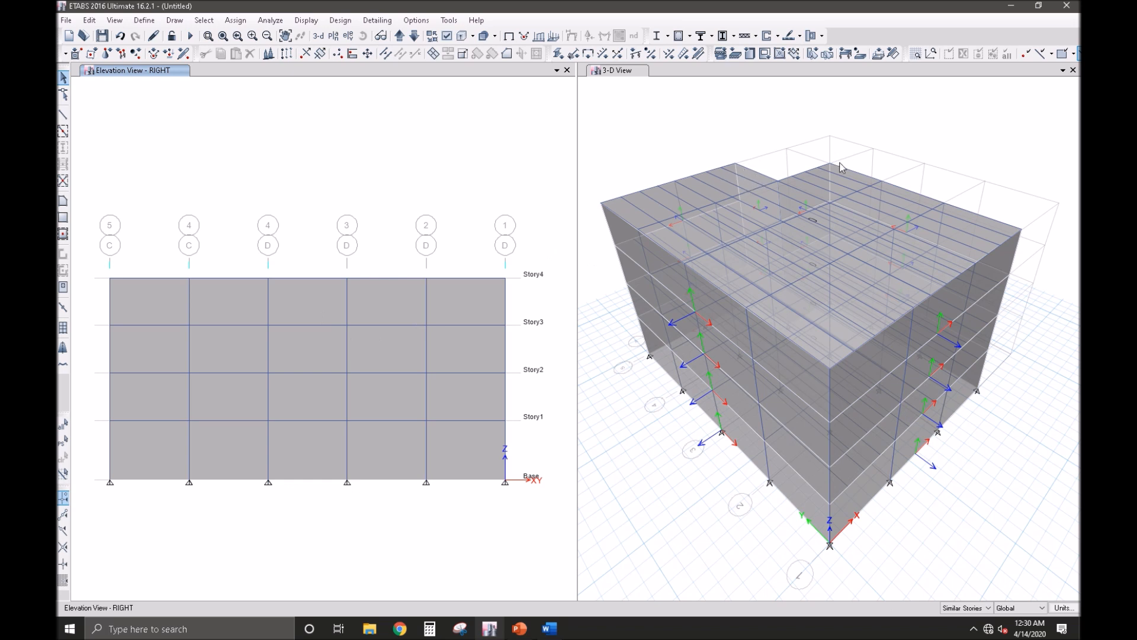
Step: Show the default 3-D view in place of the elevation and bring back the RIGHT developed elevation
left_click(467, 456)
key("ctrl+q")
middle_click_drag(439, 517, 457, 526)
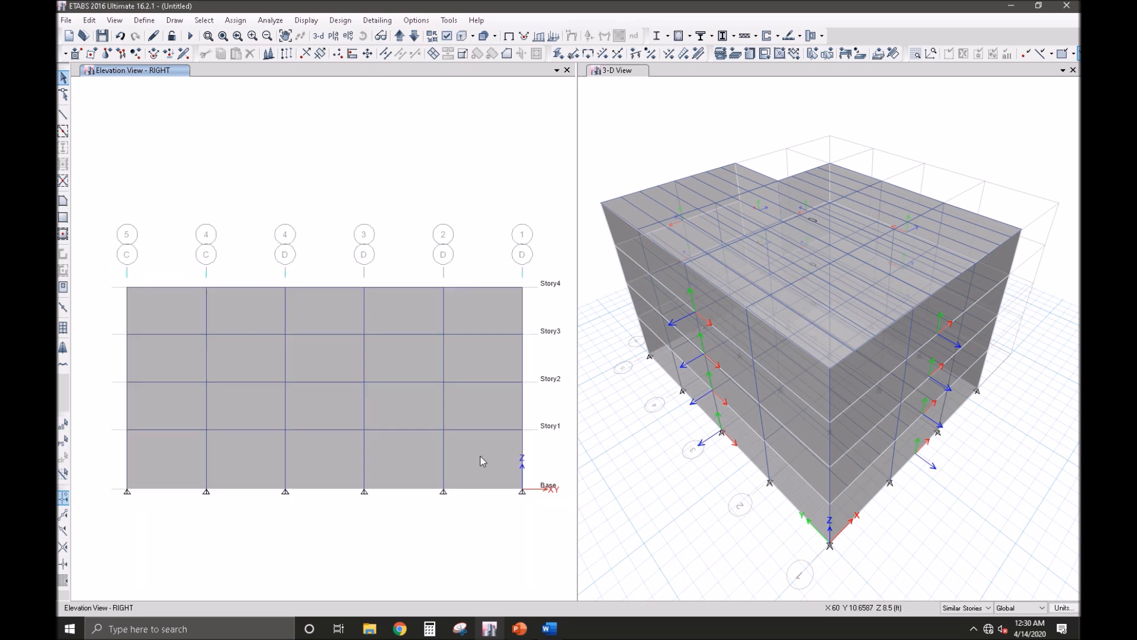
left_click(319, 36)
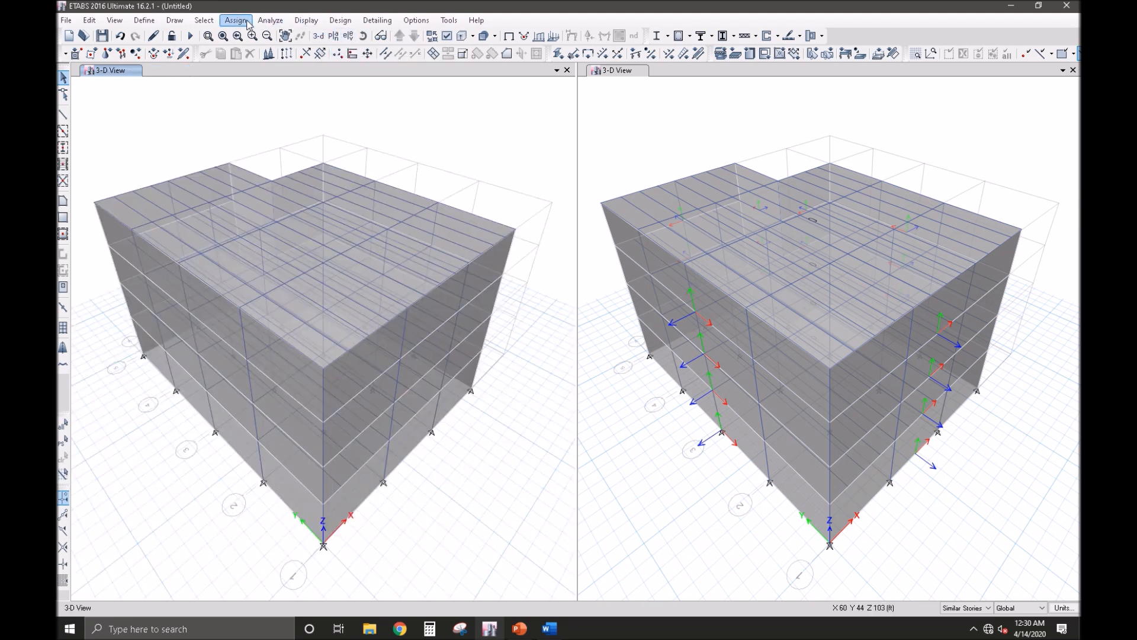
left_click(306, 20)
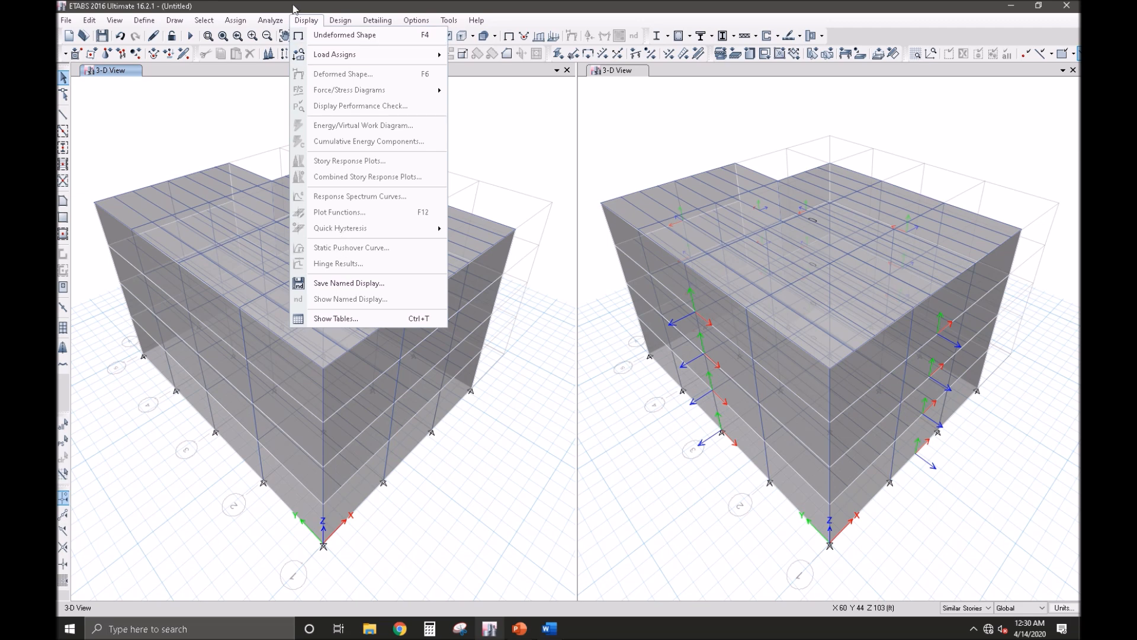
left_click(295, 8)
left_click(348, 36)
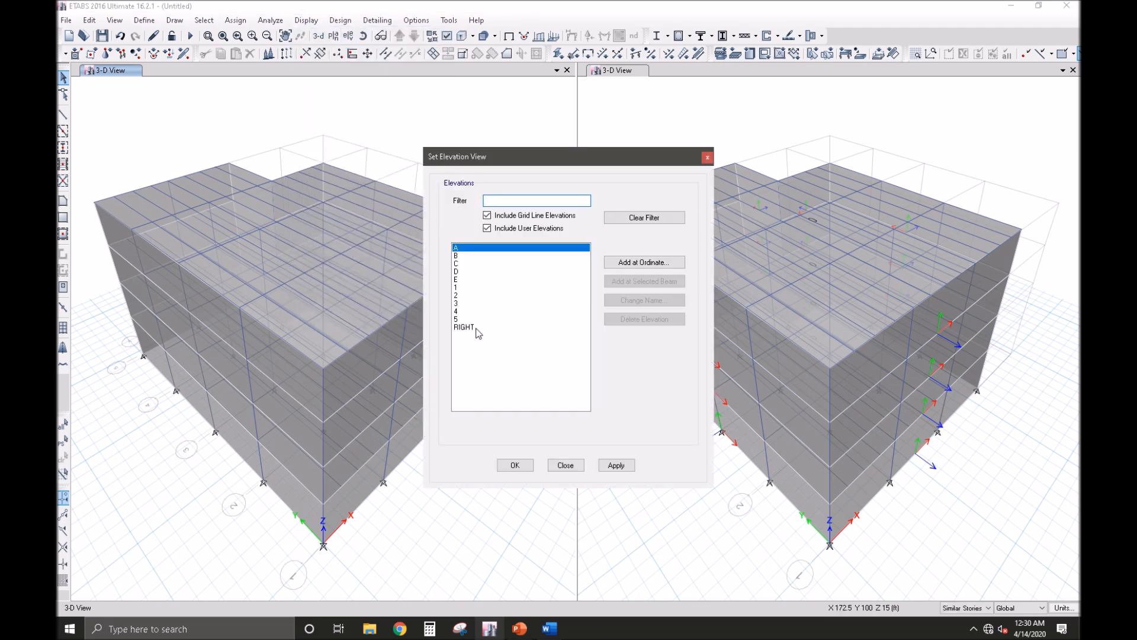
left_click(478, 329)
left_click(514, 465)
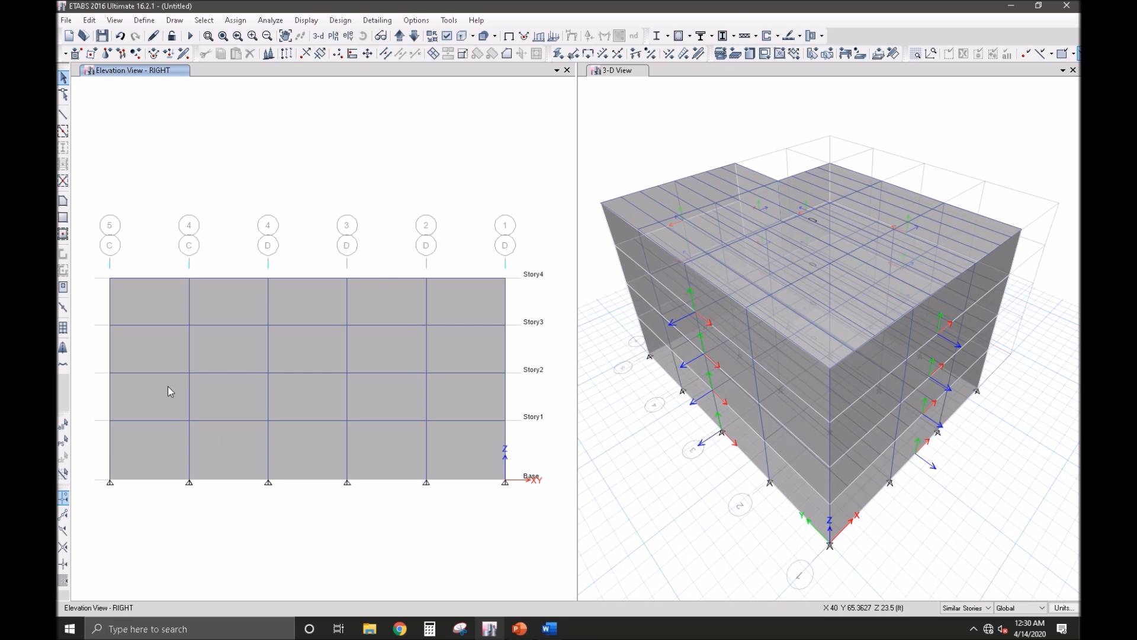
left_click(63, 95)
left_click(165, 350)
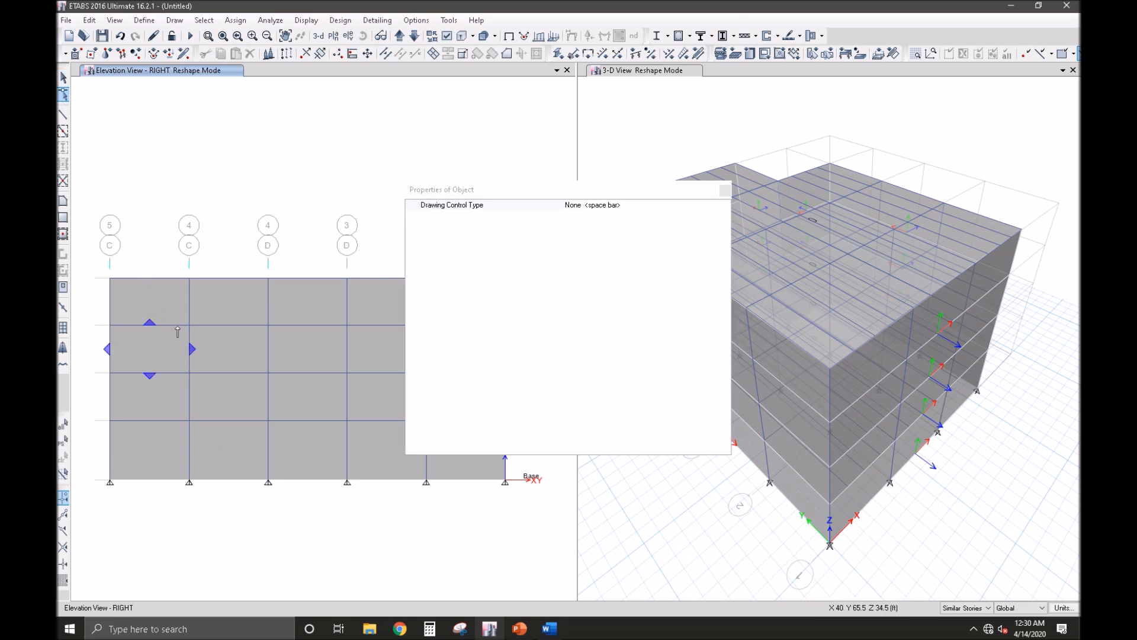
left_click(725, 190)
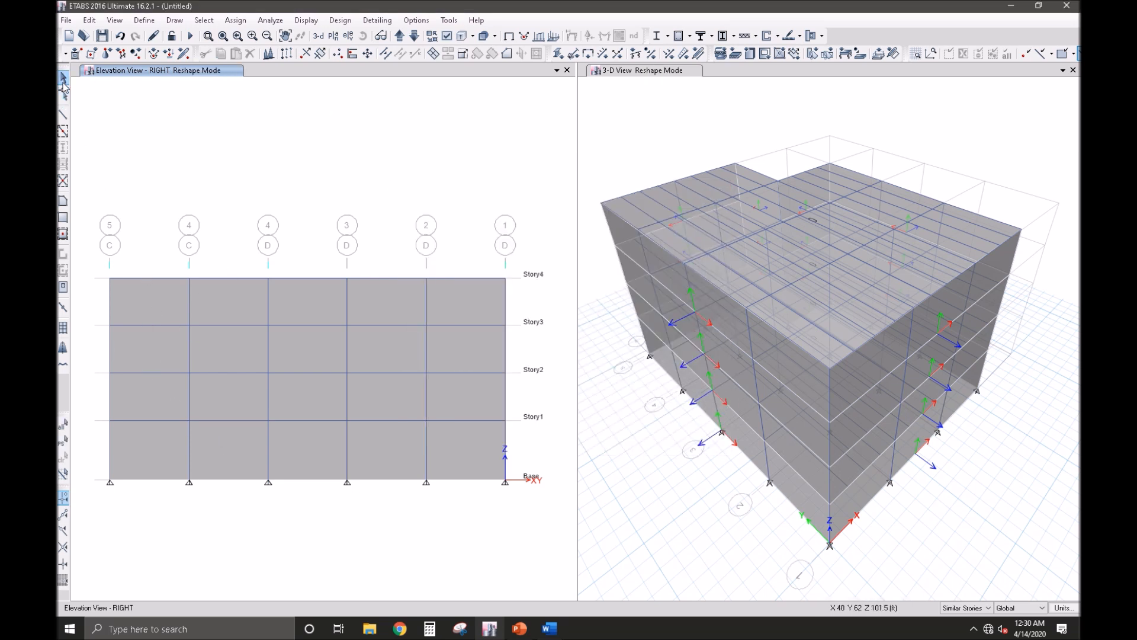
left_click(63, 78)
Step: Assign a leeward WINDX coefficient of 0.8 to the RIGHT elevation's cladding shells on grids C and D, excluding the grid 4 bay
left_click(148, 310)
left_click(311, 310)
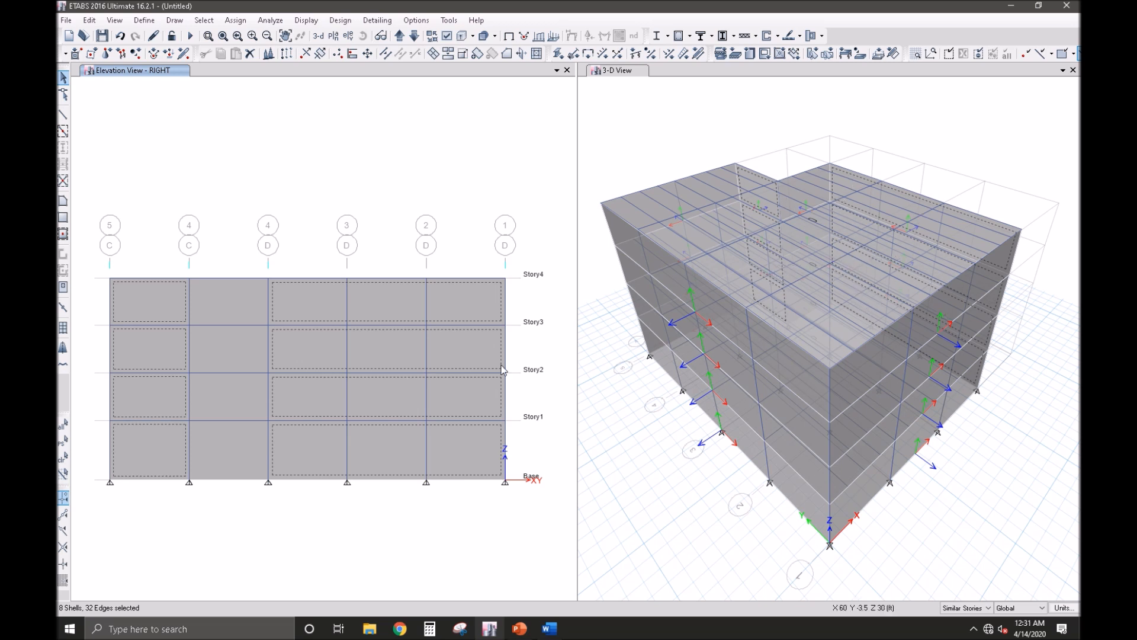
left_click(236, 20)
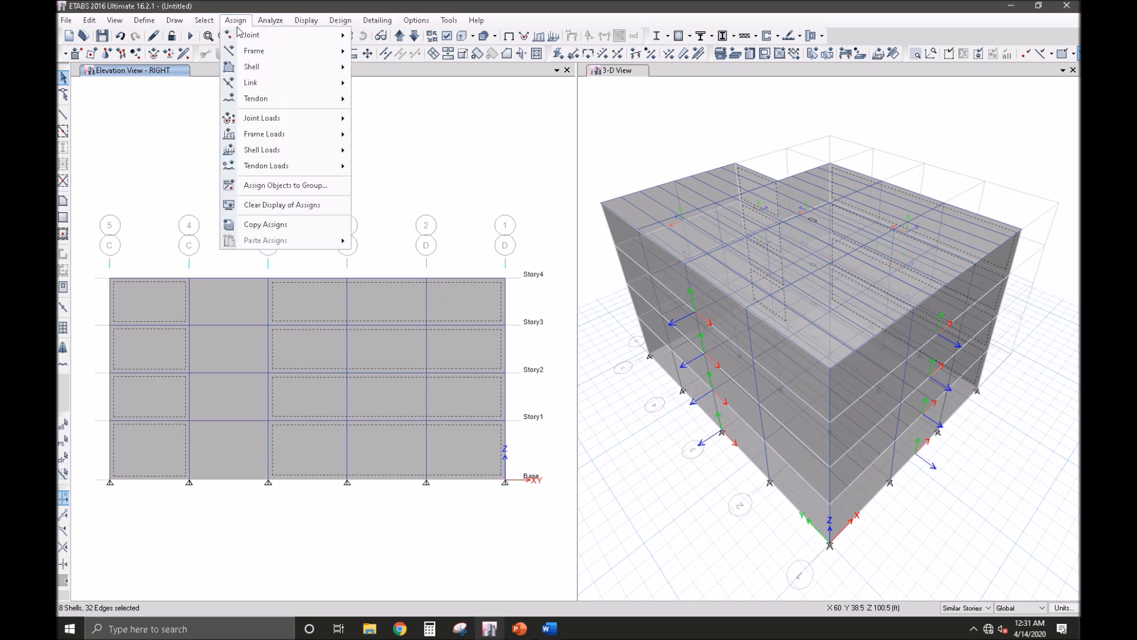
mouse_move(264, 151)
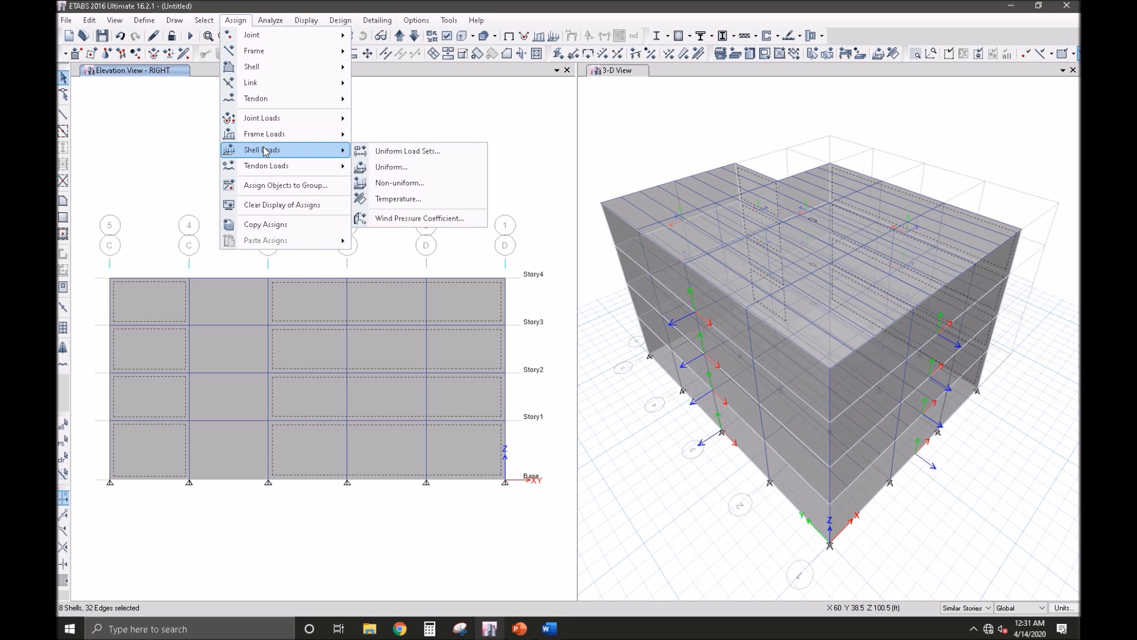
left_click(410, 218)
left_click(505, 321)
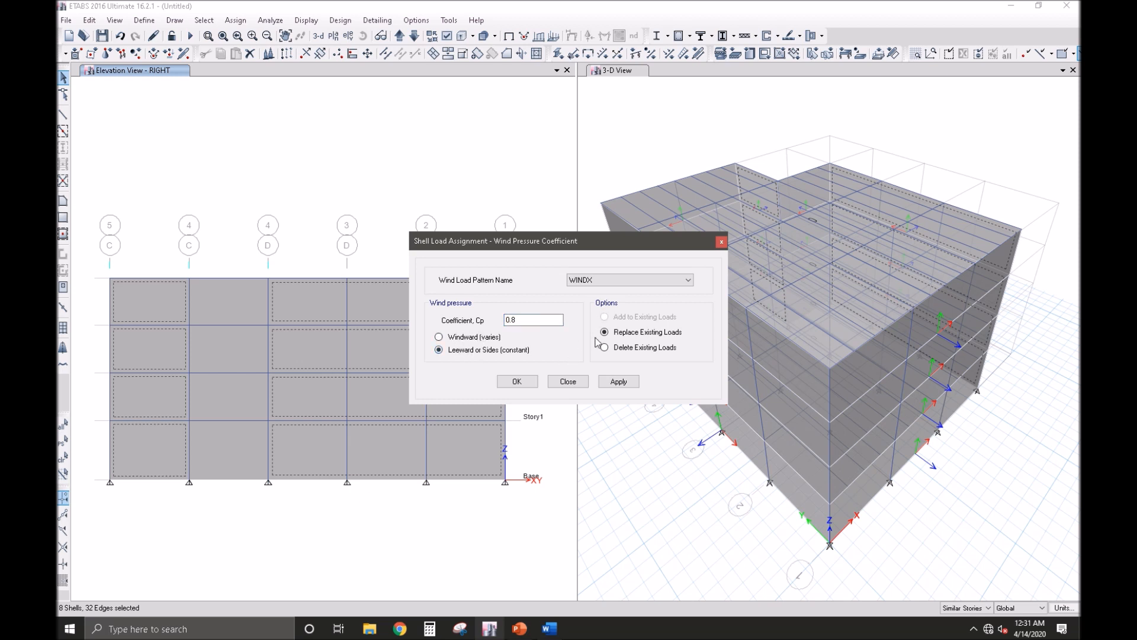
left_click(517, 381)
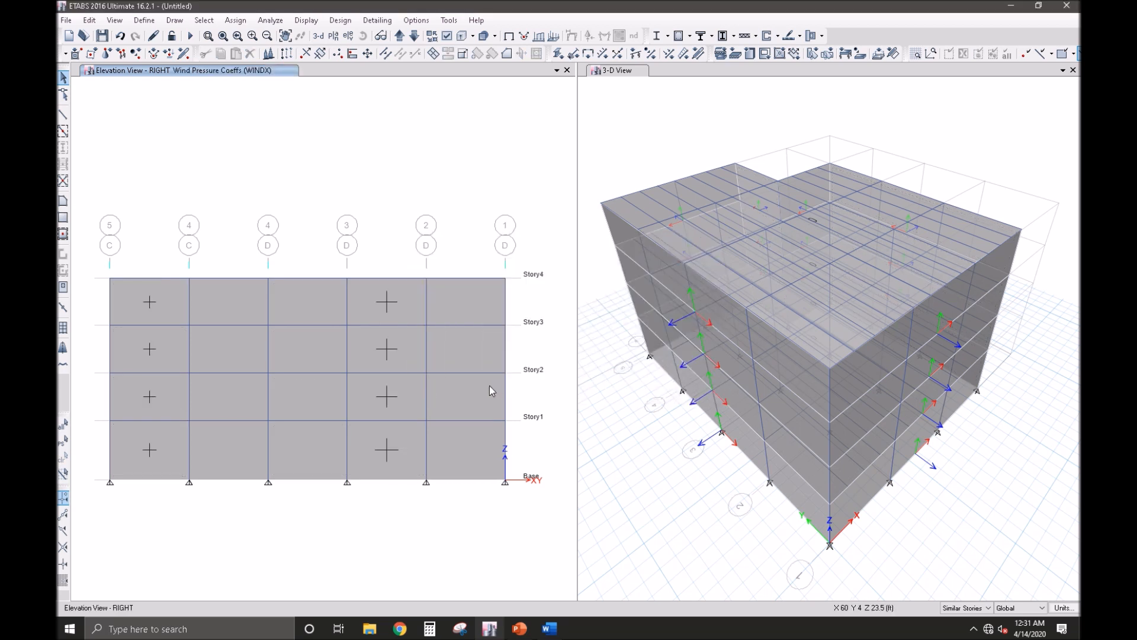
Step: Display the Story1 plan to check the directions of the assigned WINDX wind pressure coefficients
left_click(308, 316)
left_click(309, 317)
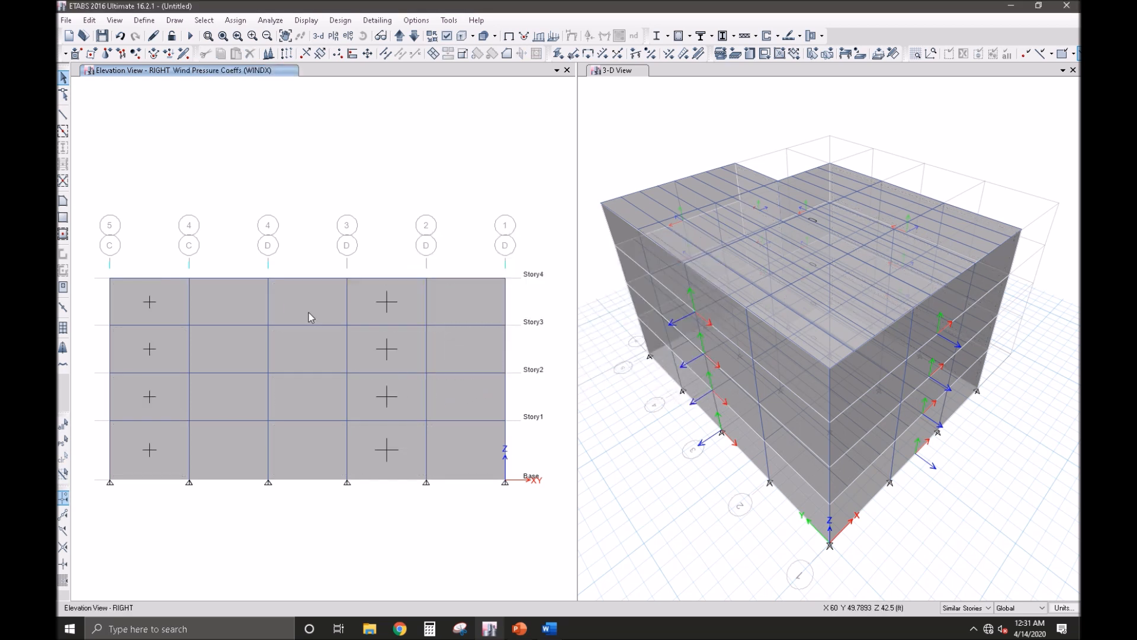
left_click(333, 36)
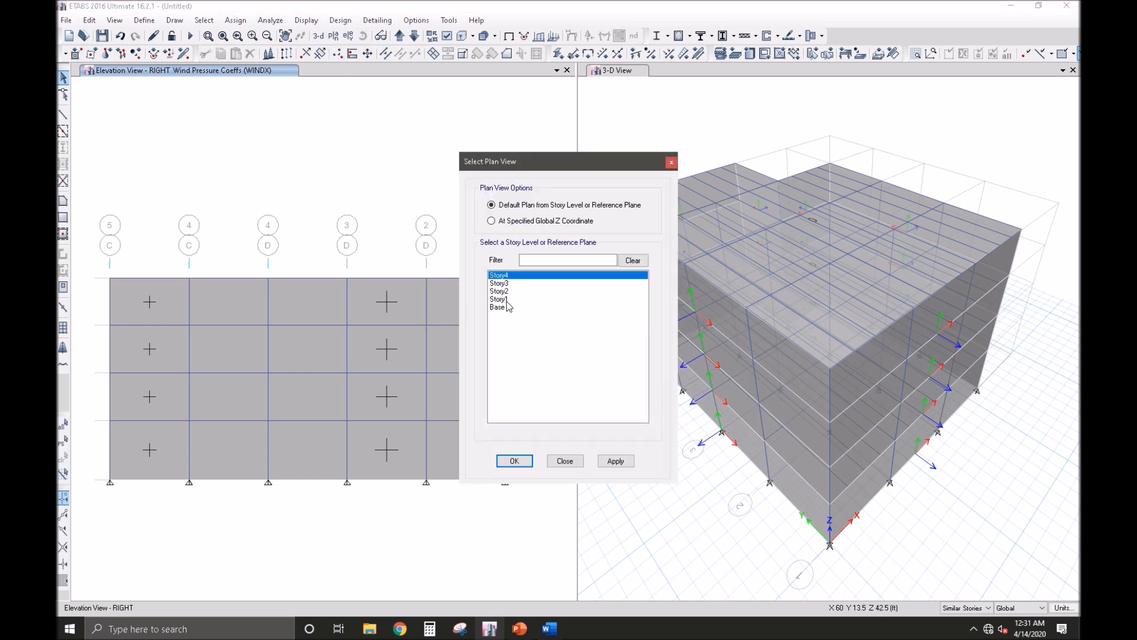
left_click(501, 299)
left_click(515, 460)
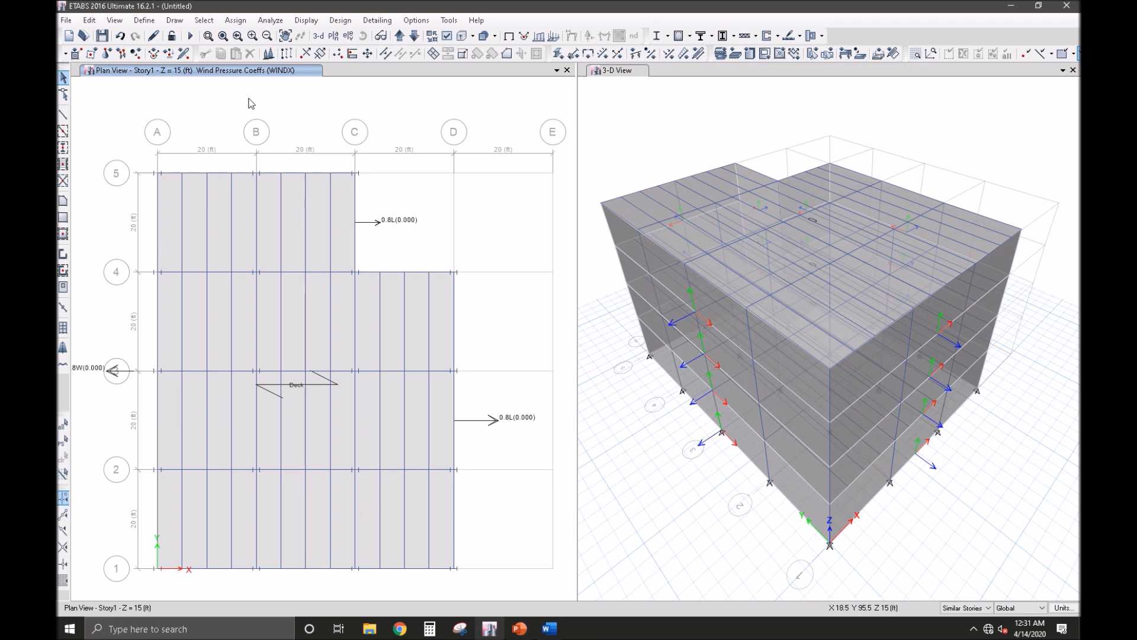
Step: On the grid 1 elevation, assign the four cladding shells a windward WINDY wind pressure coefficient of -0.8
left_click(349, 36)
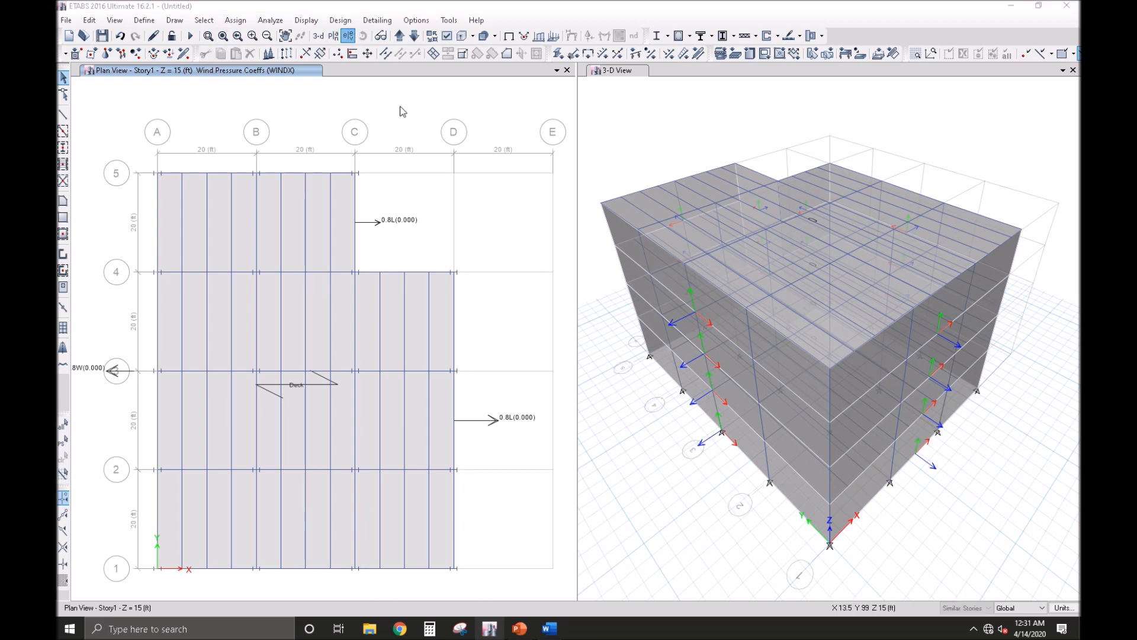
left_click(467, 286)
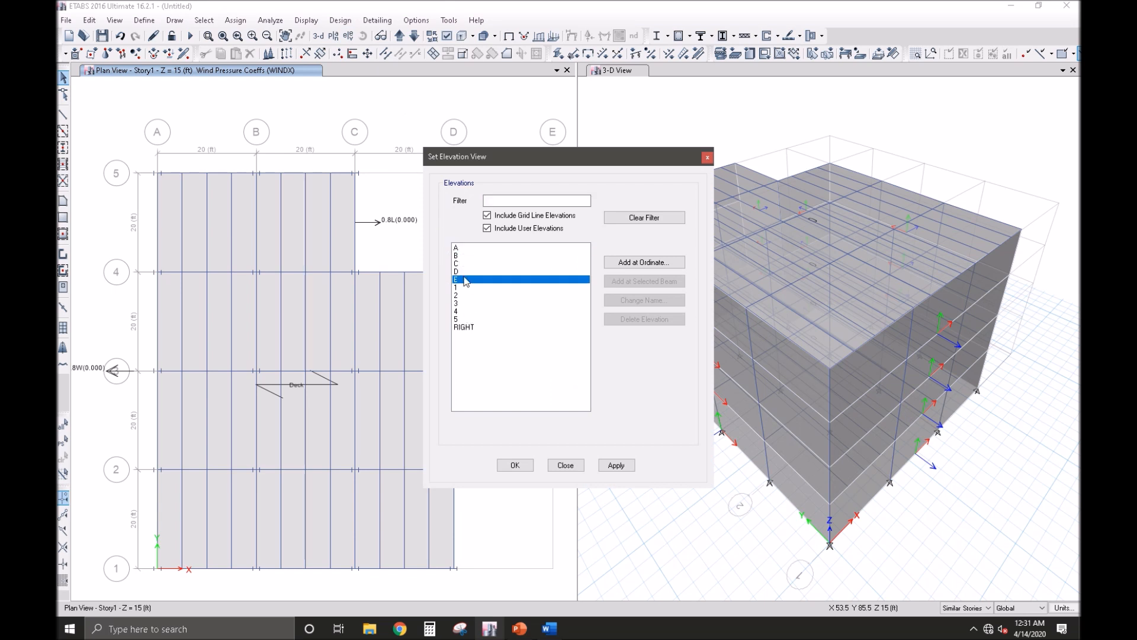
left_click(515, 466)
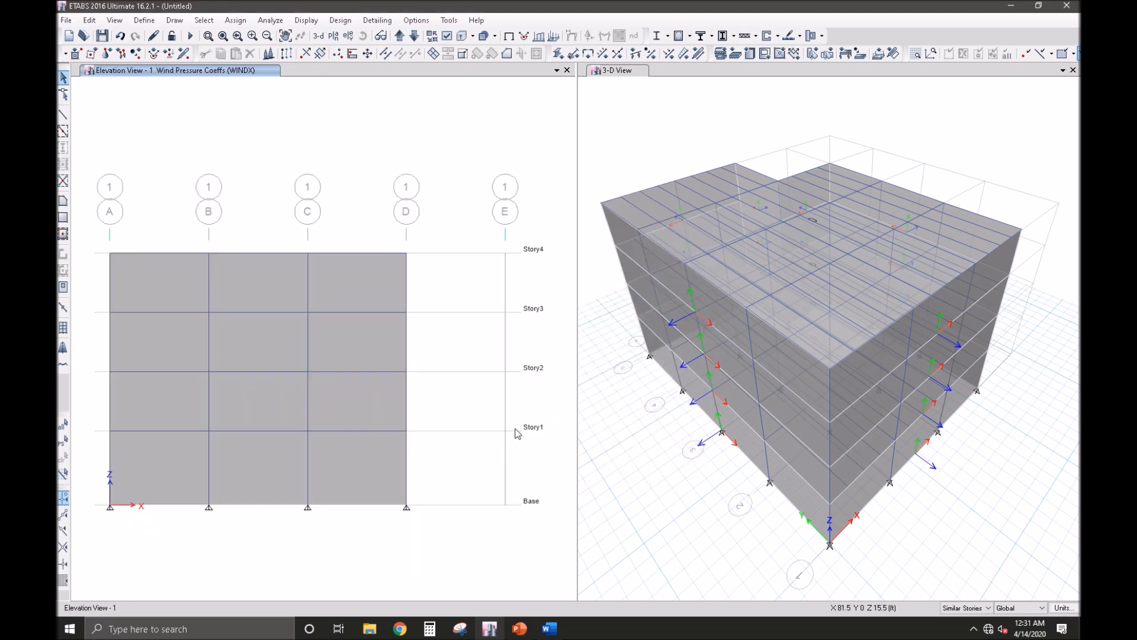
left_click(410, 398)
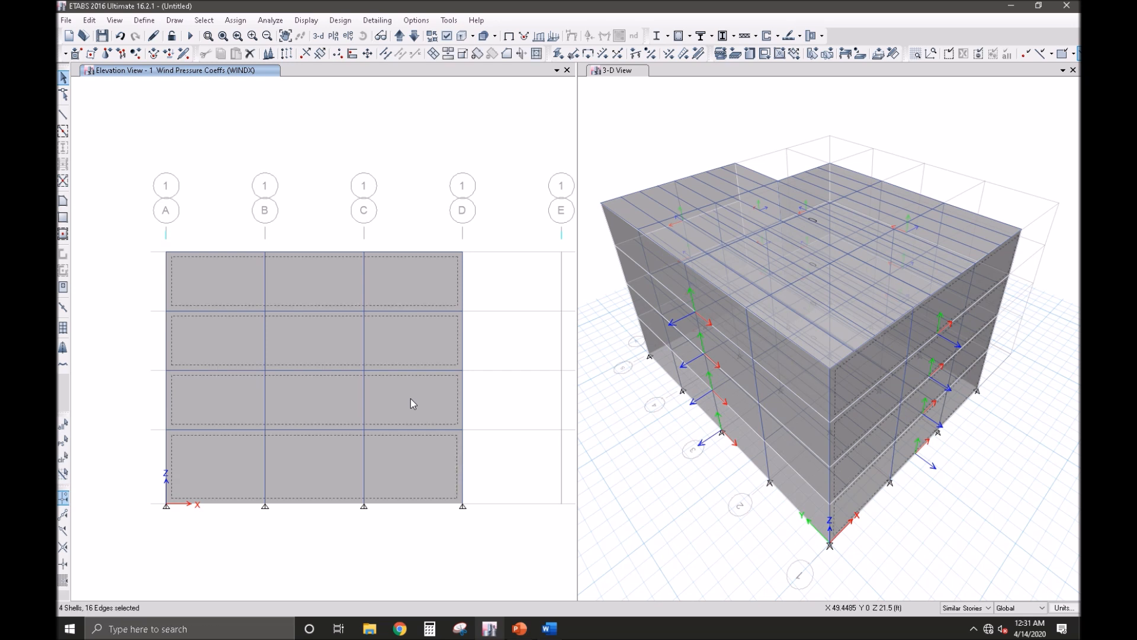
left_click(235, 21)
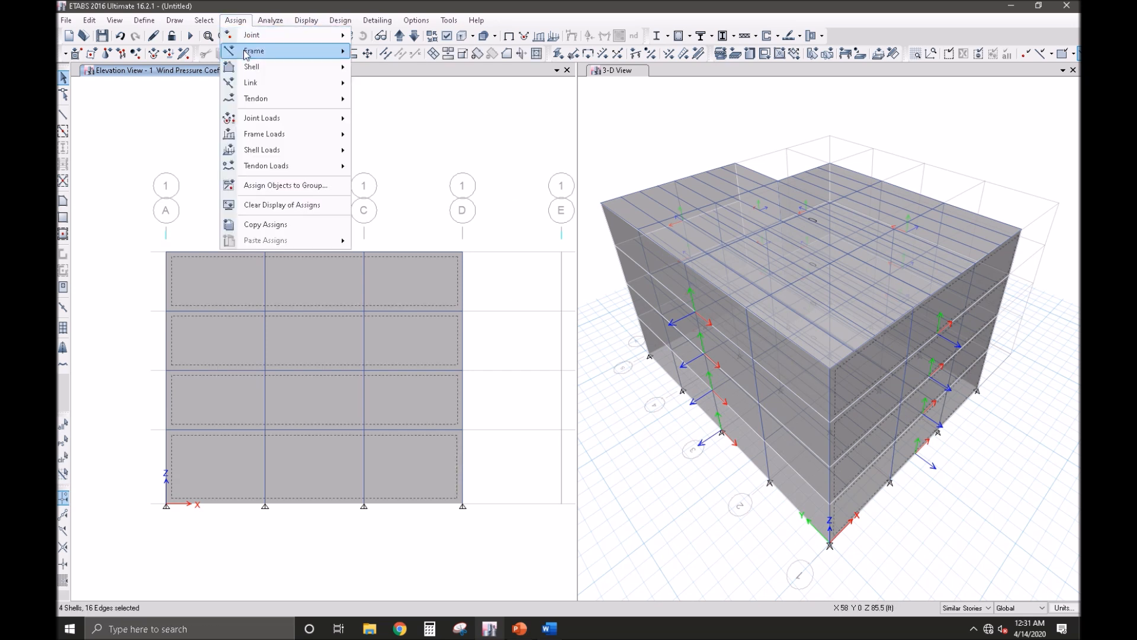
mouse_move(248, 58)
mouse_move(287, 152)
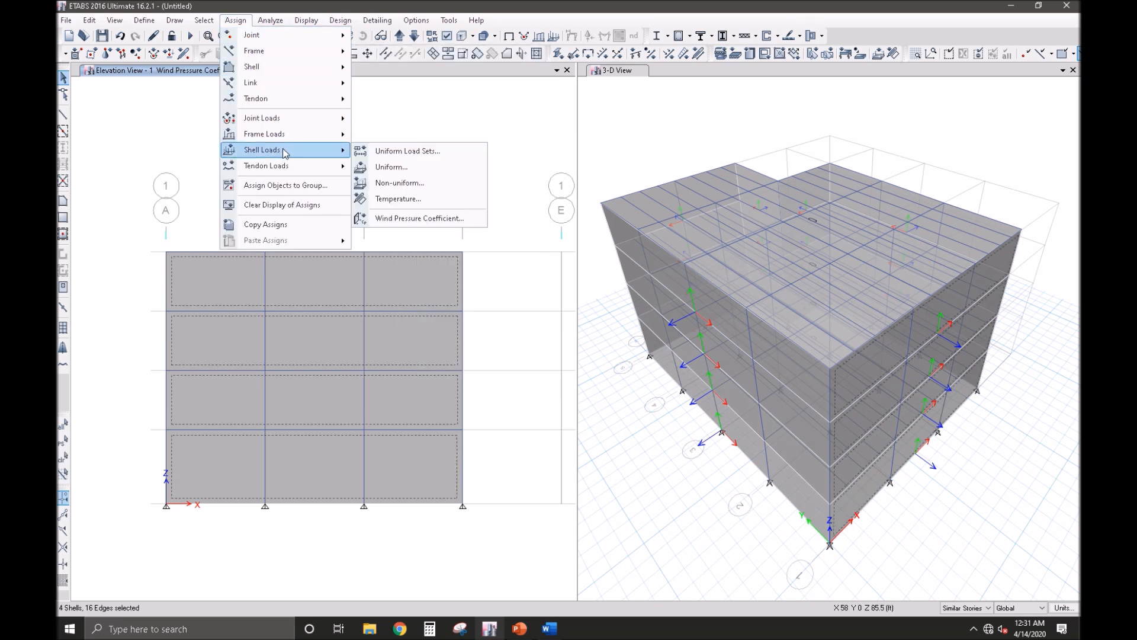
left_click(410, 219)
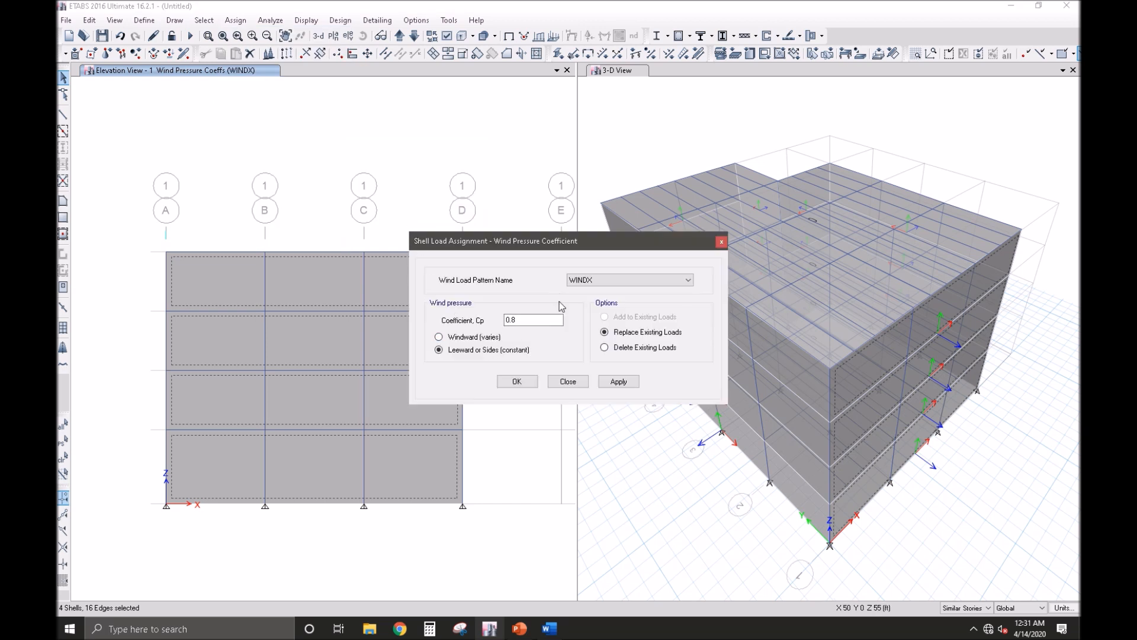
left_click(583, 281)
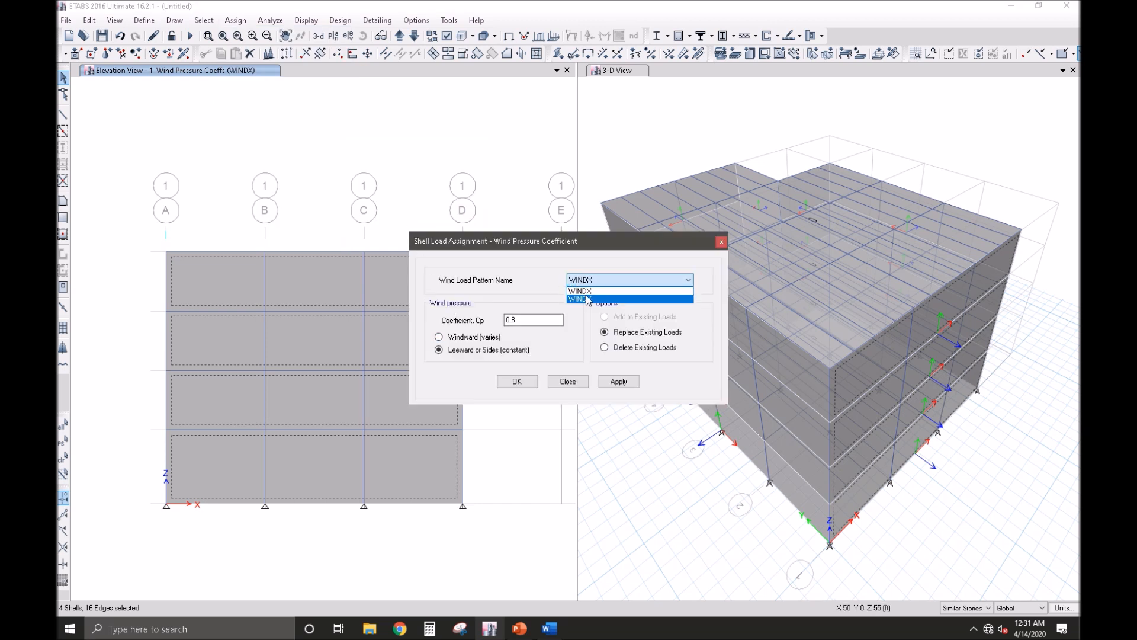
left_click(587, 299)
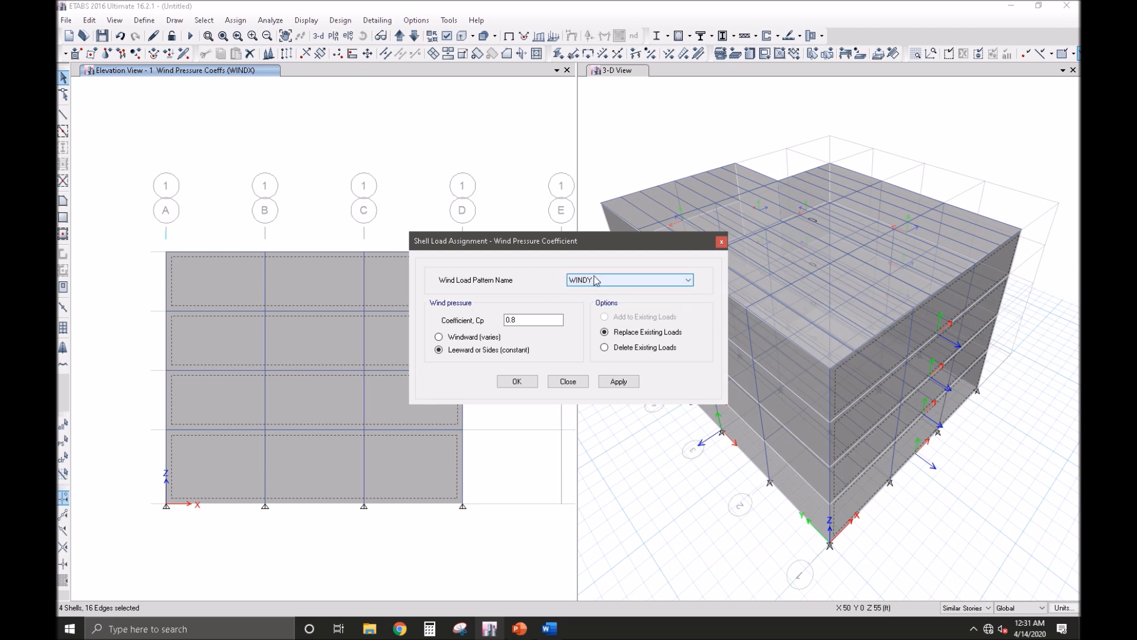
left_click_drag(625, 244, 459, 237)
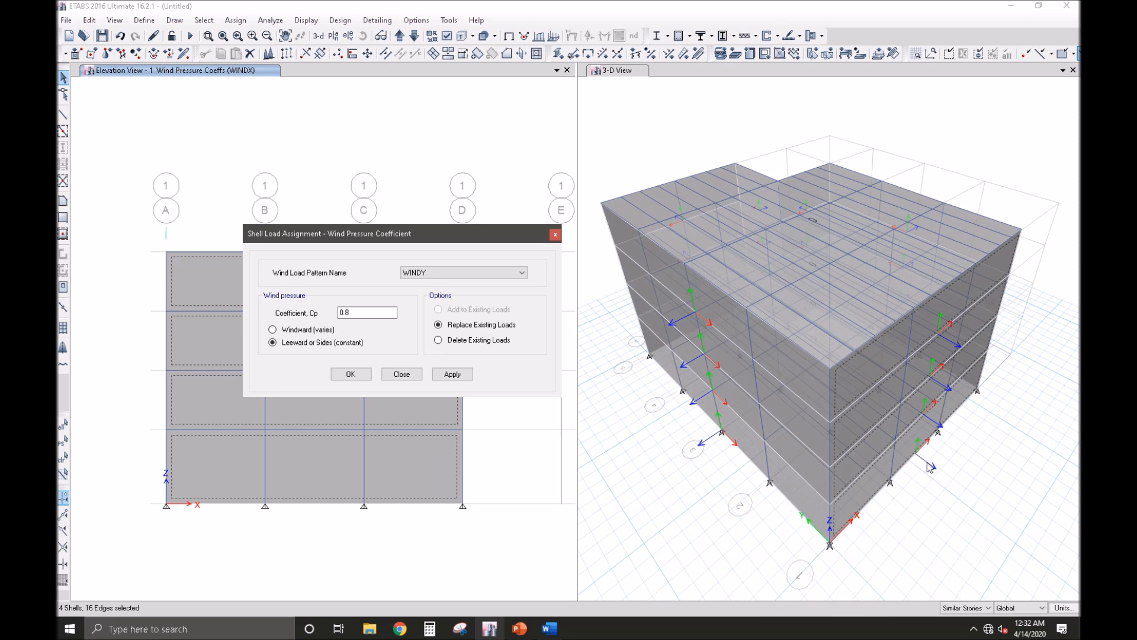
left_click(341, 312)
left_click(333, 329)
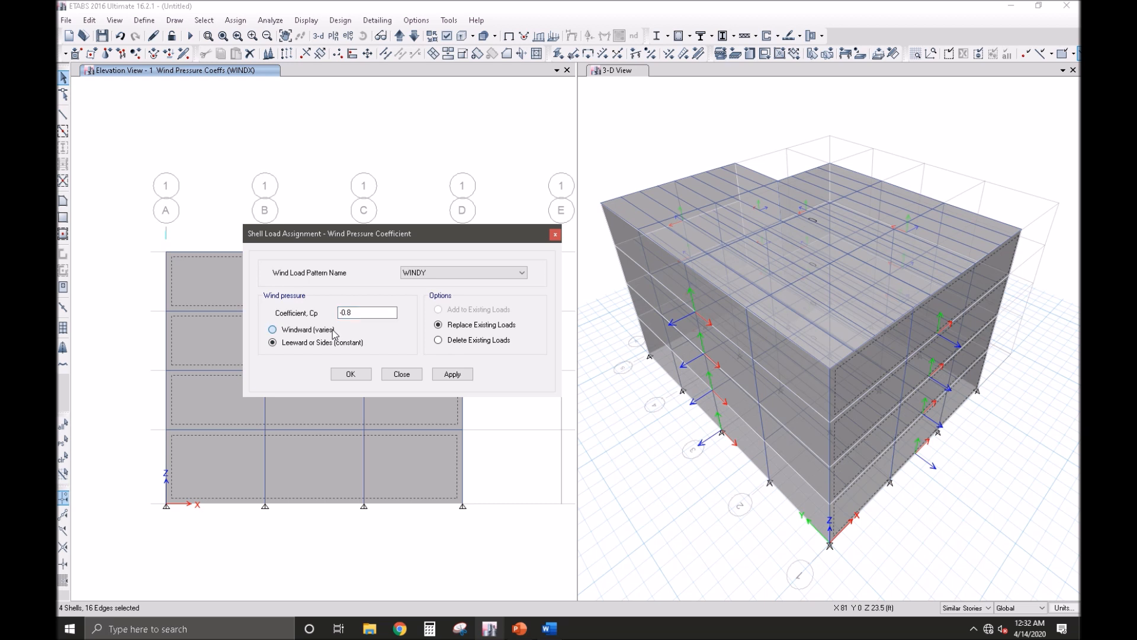
Step: Assign a windward WINDY pressure coefficient of -0.8 to the selected wall shells on elevation 1
left_click(352, 374)
Step: Show the Story1 plan view and create a new developed elevation definition named TOP
left_click(333, 36)
left_click(501, 299)
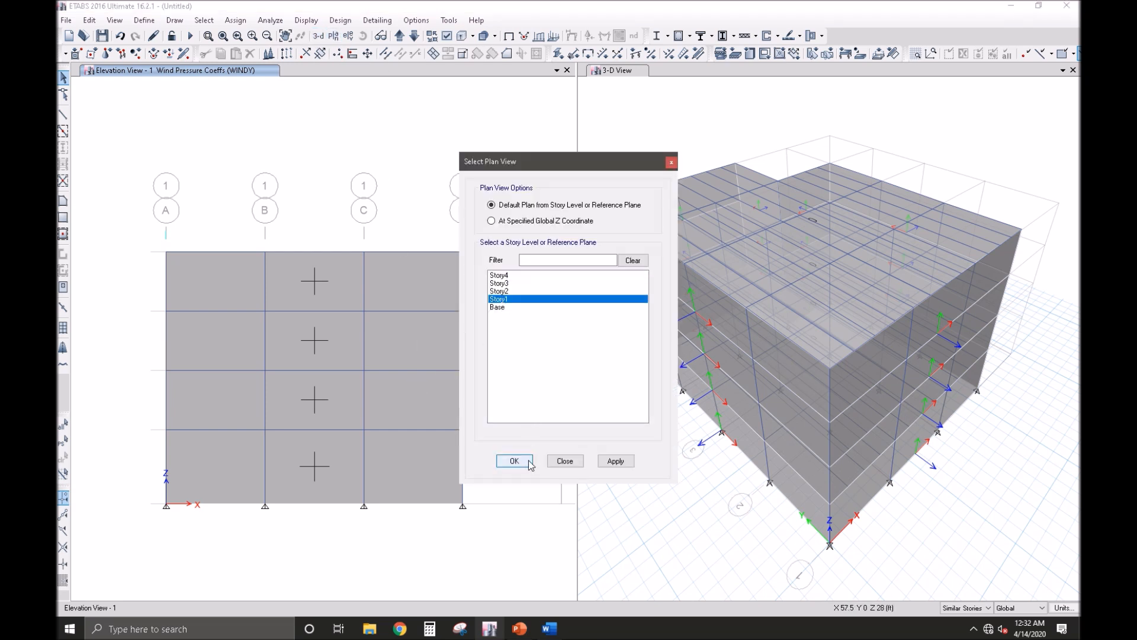
left_click(515, 461)
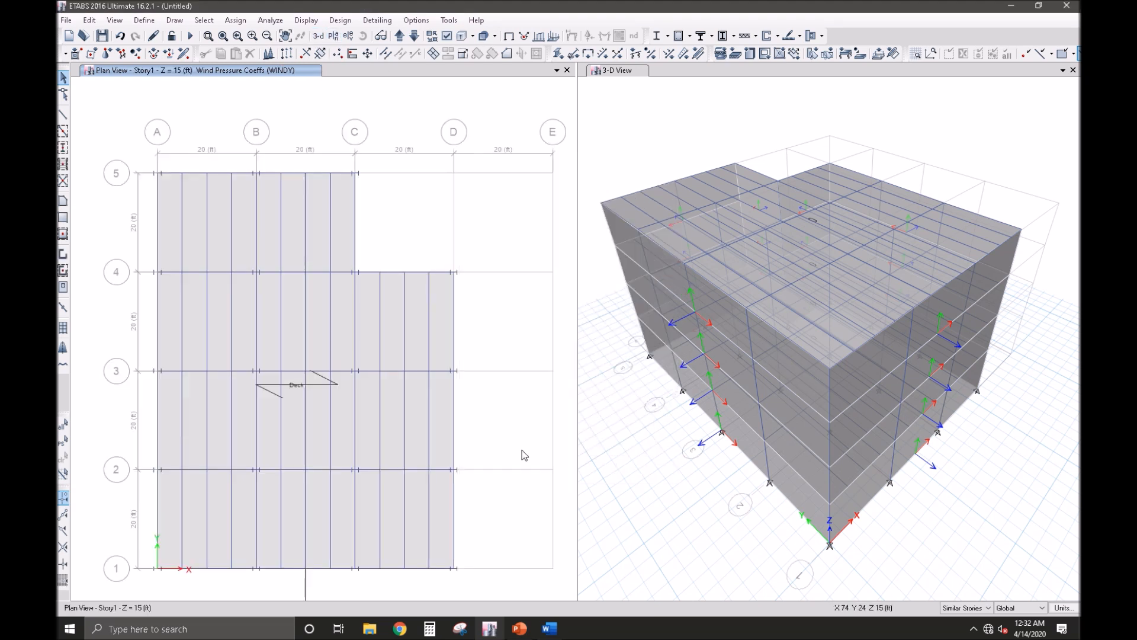
left_click(175, 20)
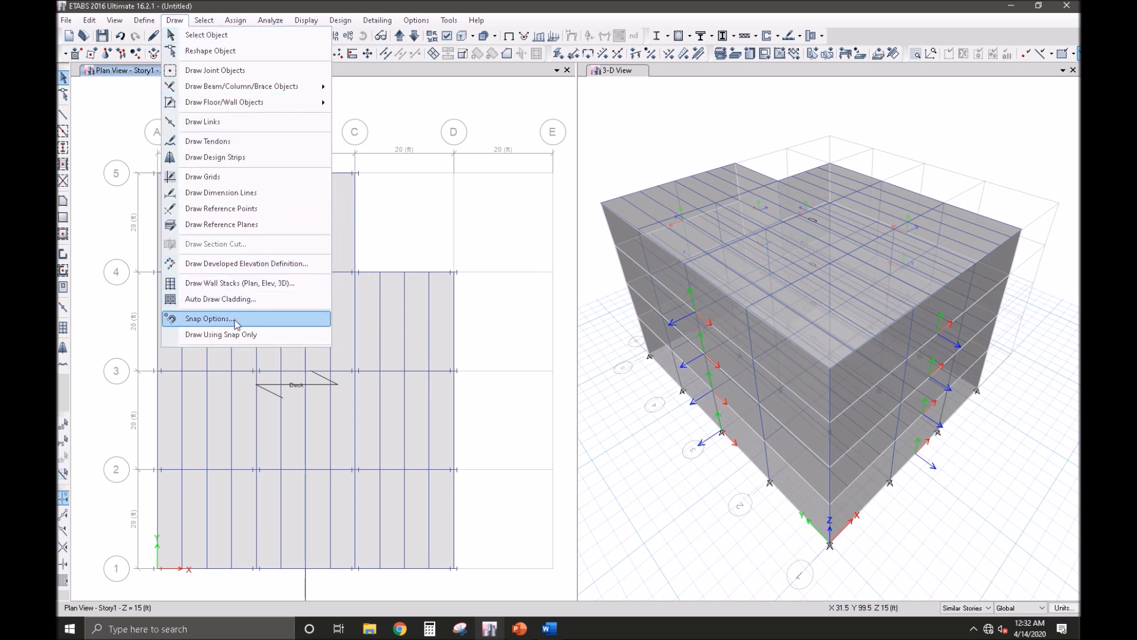
left_click(234, 264)
left_click_drag(525, 235, 487, 236)
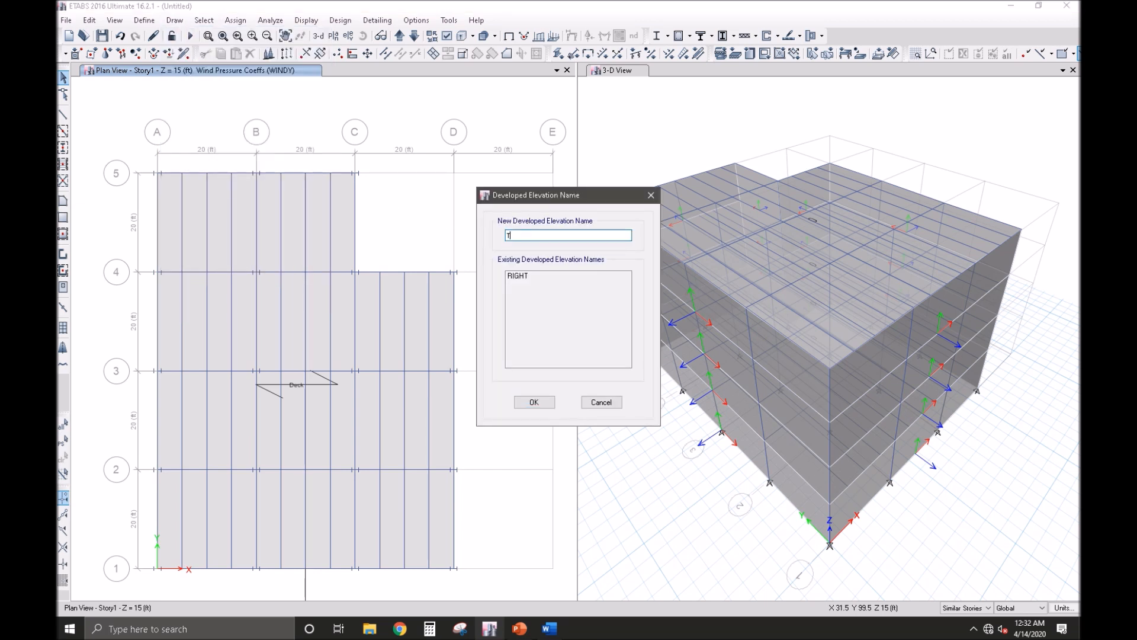
left_click(533, 402)
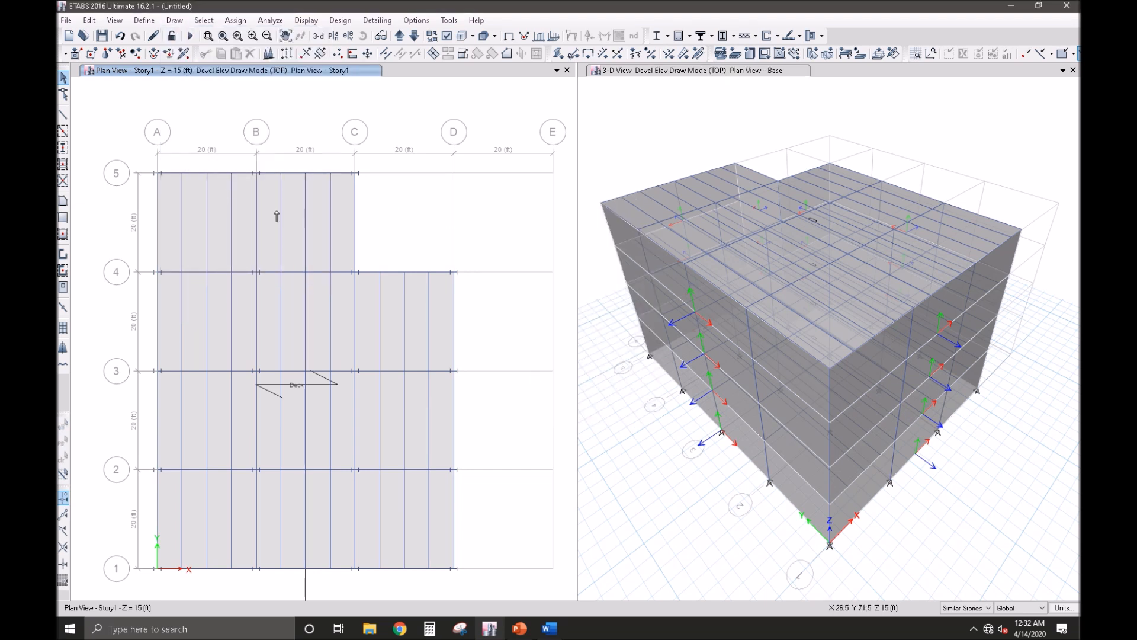
Step: Trace the TOP developed elevation along the building edge through grid points A-5, C-5, C-4 and D-4
left_click(157, 173)
left_click(356, 173)
left_click(355, 272)
left_click(453, 272)
key("Return")
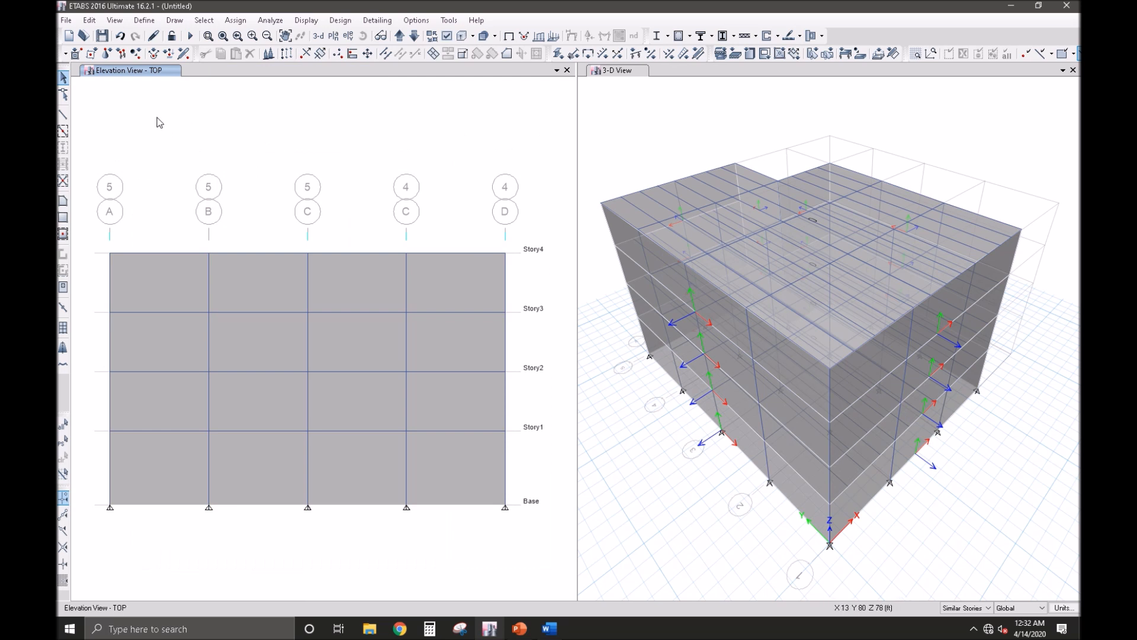
Step: Examine the load assignments of the Story4 shell between grid points C-5 and C-4 in the TOP elevation
left_click(386, 276)
left_click(387, 273)
left_click(387, 273)
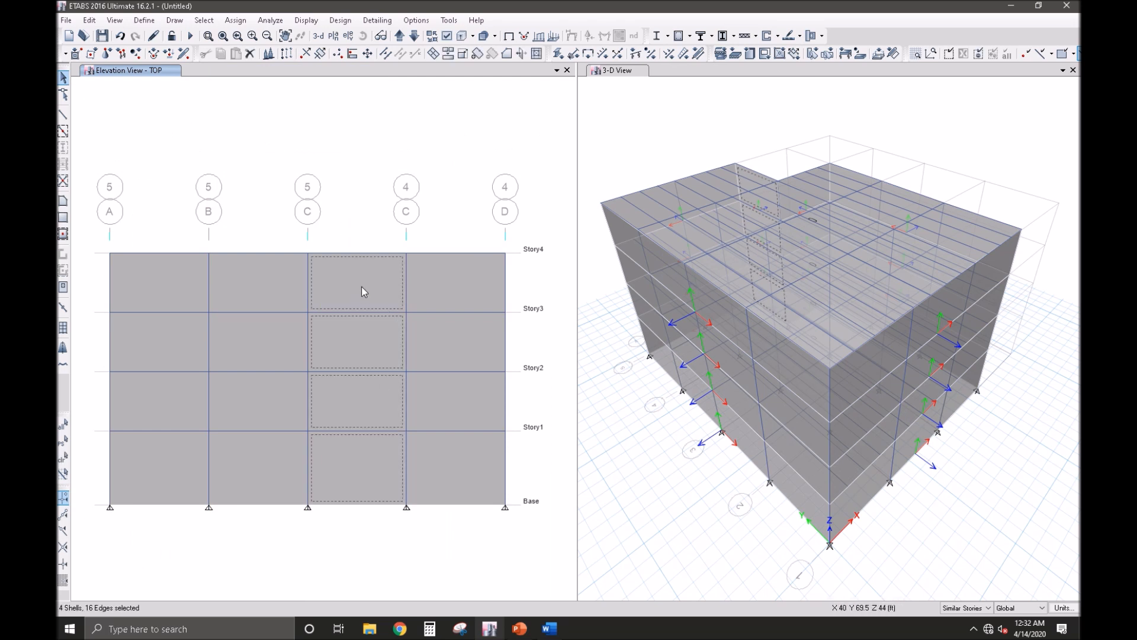
right_click(361, 284)
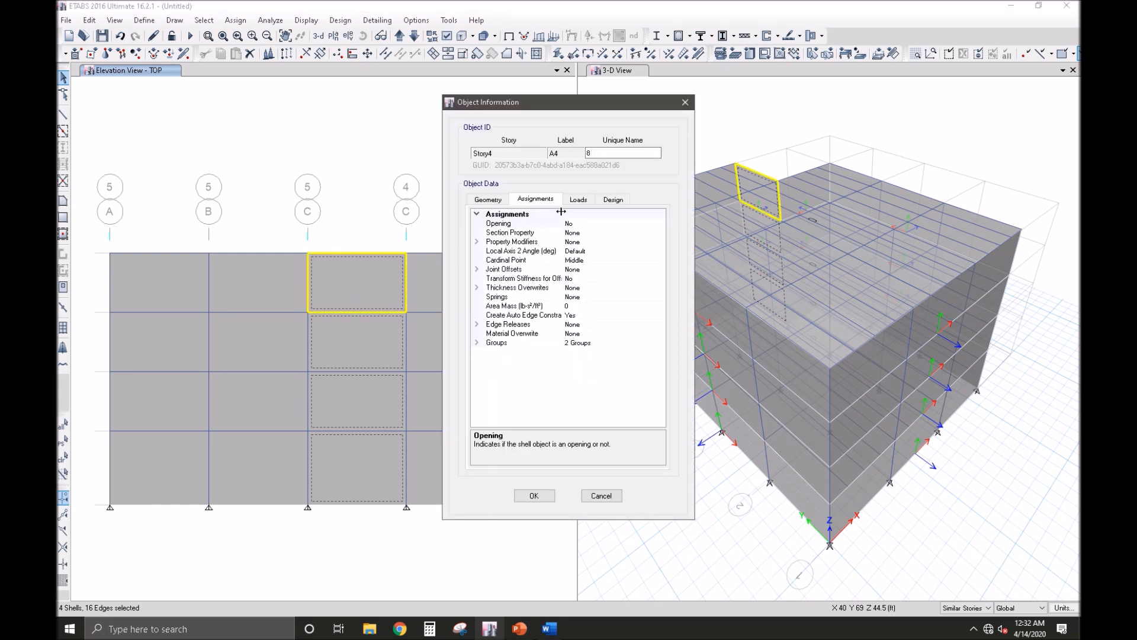
left_click(578, 199)
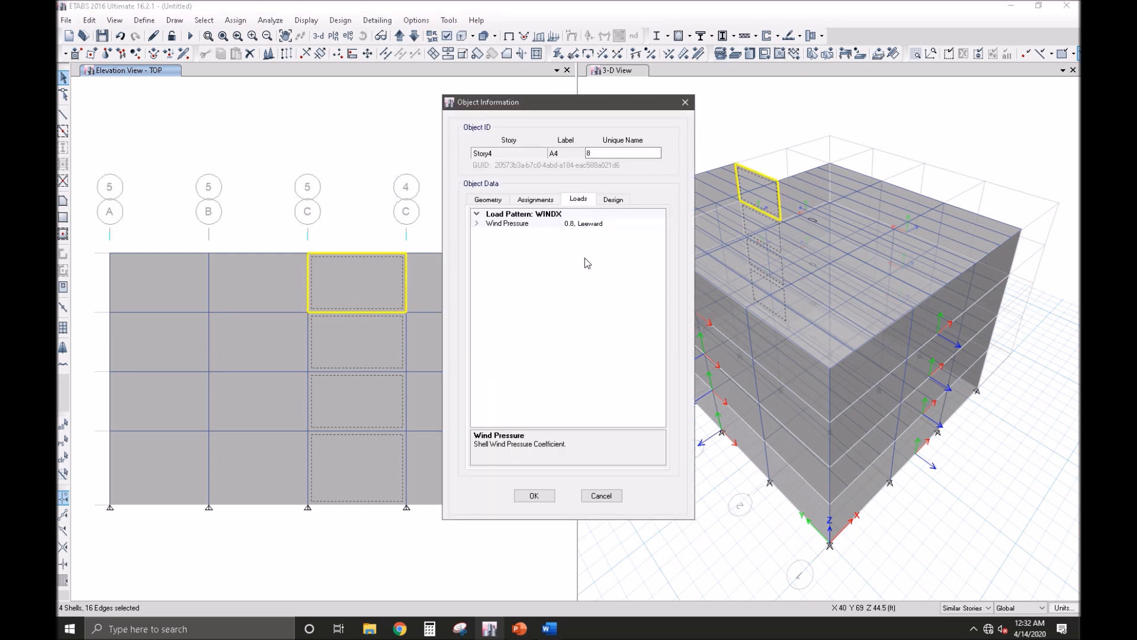
left_click(534, 496)
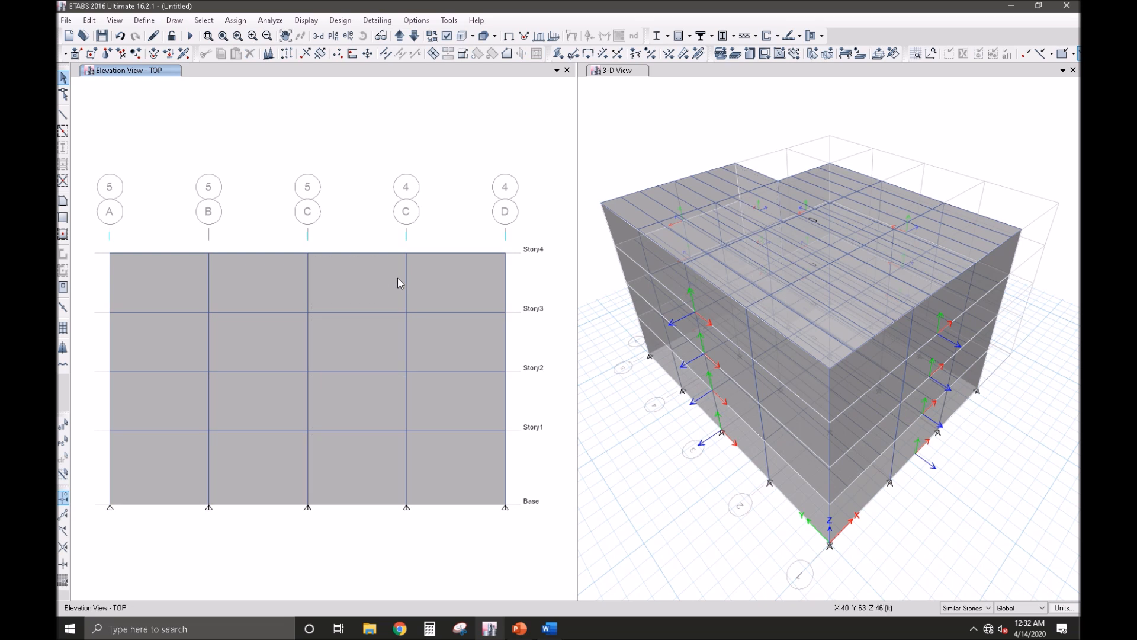
Step: Assign a leeward WINDY pressure coefficient of 0.8 to the TOP elevation shells from A-5 to C-5 and from C-4 to D-4
left_click(460, 279)
left_click(251, 291)
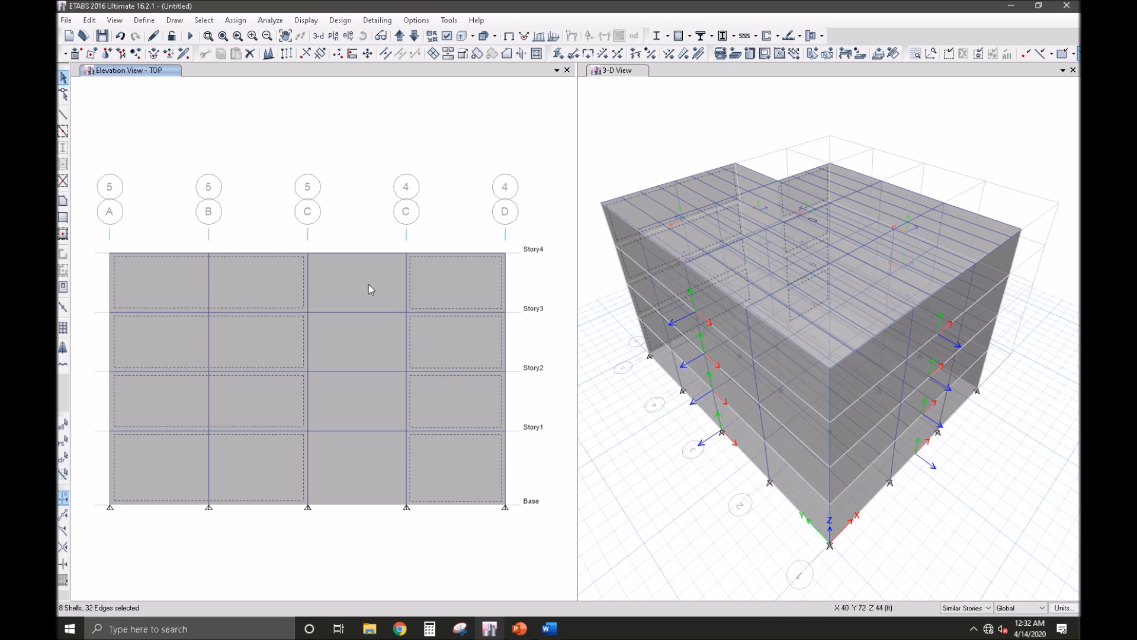
left_click(228, 19)
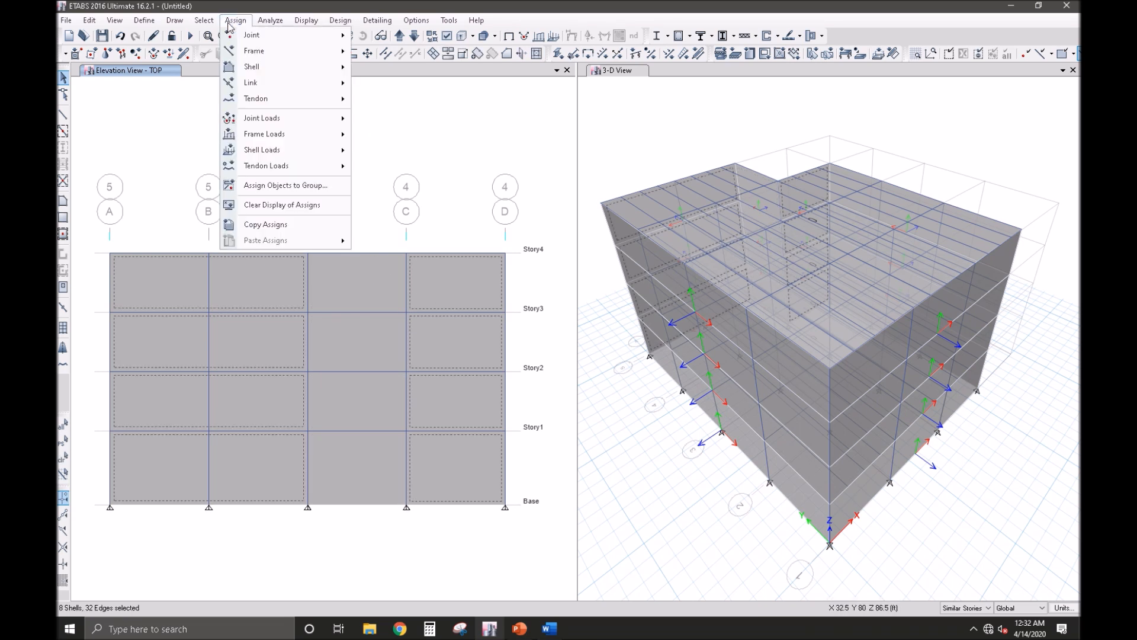
left_click(228, 19)
left_click(687, 120)
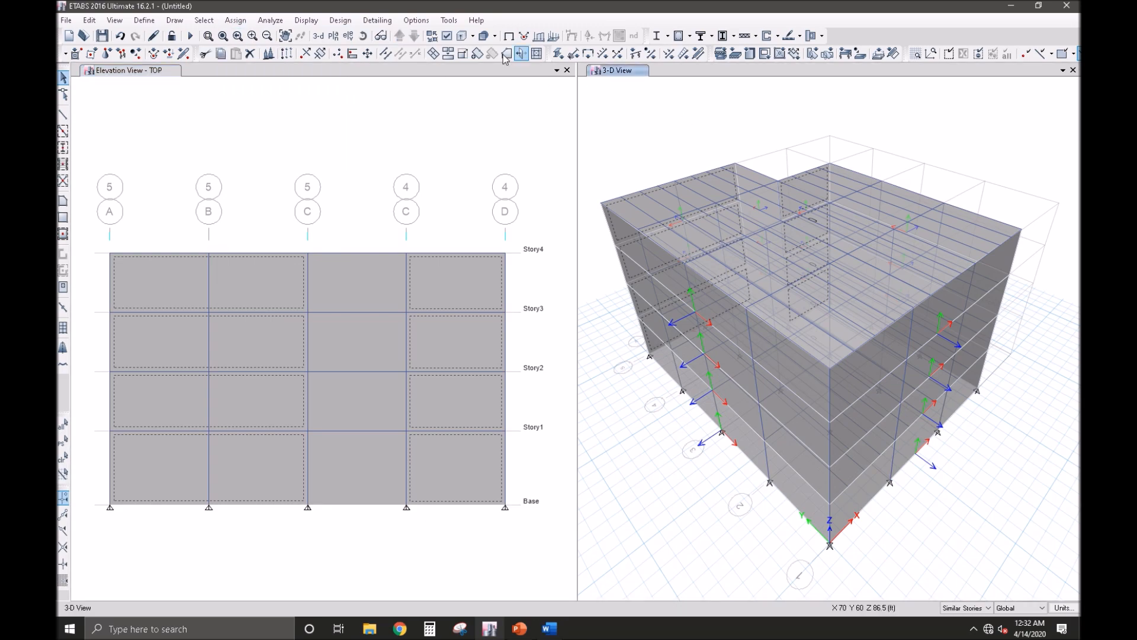
left_click(364, 36)
left_click_drag(1074, 442, 831, 463)
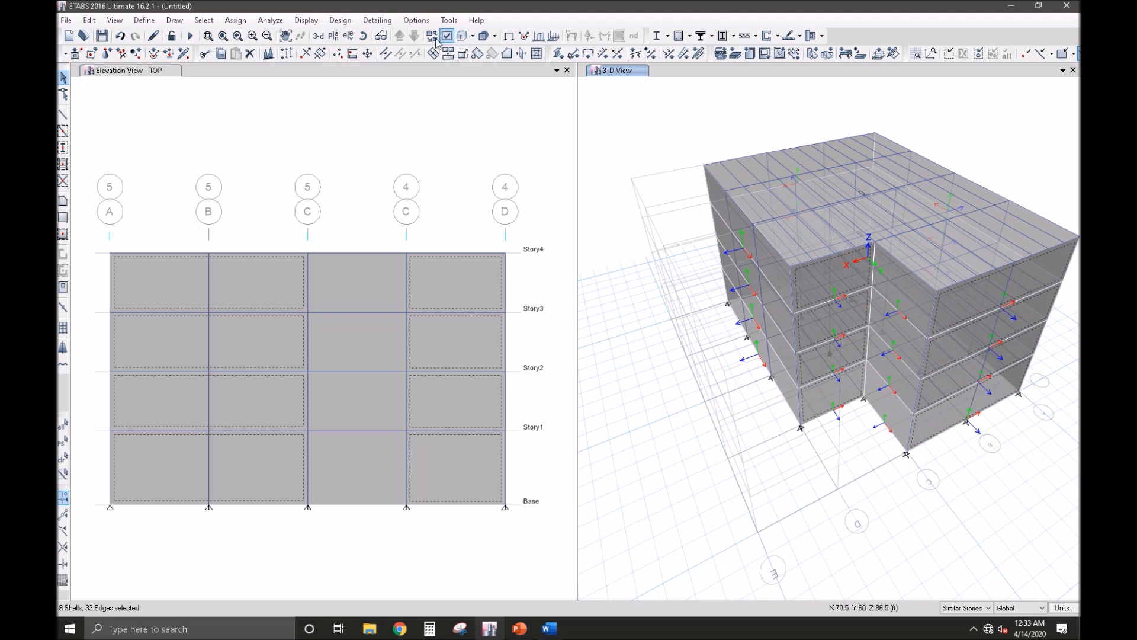
left_click(364, 36)
left_click_drag(982, 478, 1015, 388)
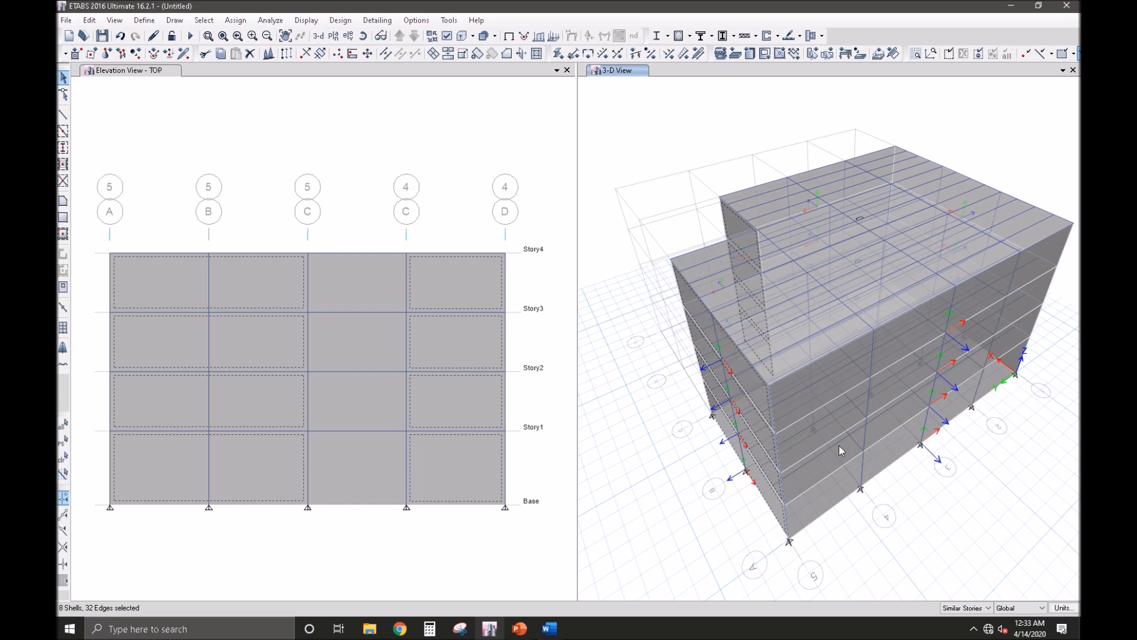
left_click(230, 21)
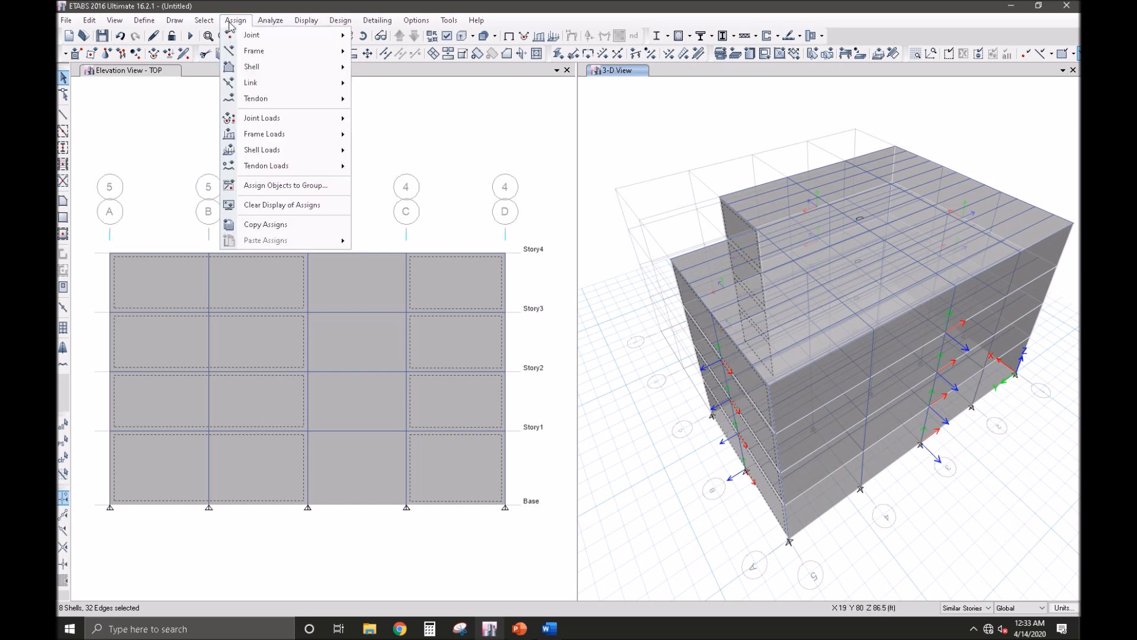
mouse_move(259, 82)
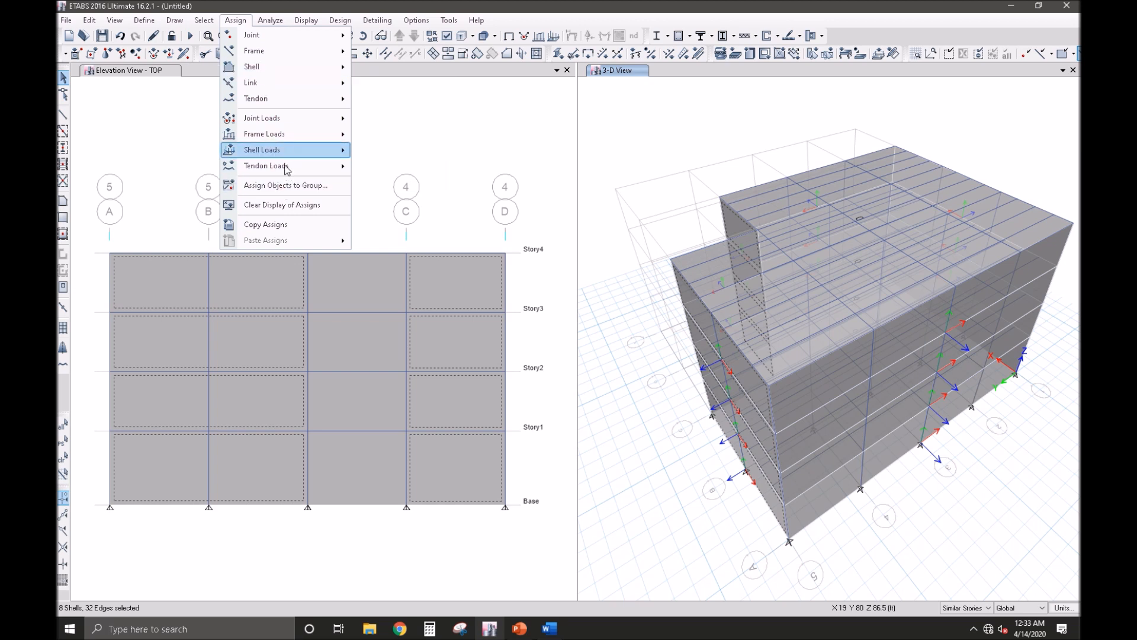
mouse_move(282, 66)
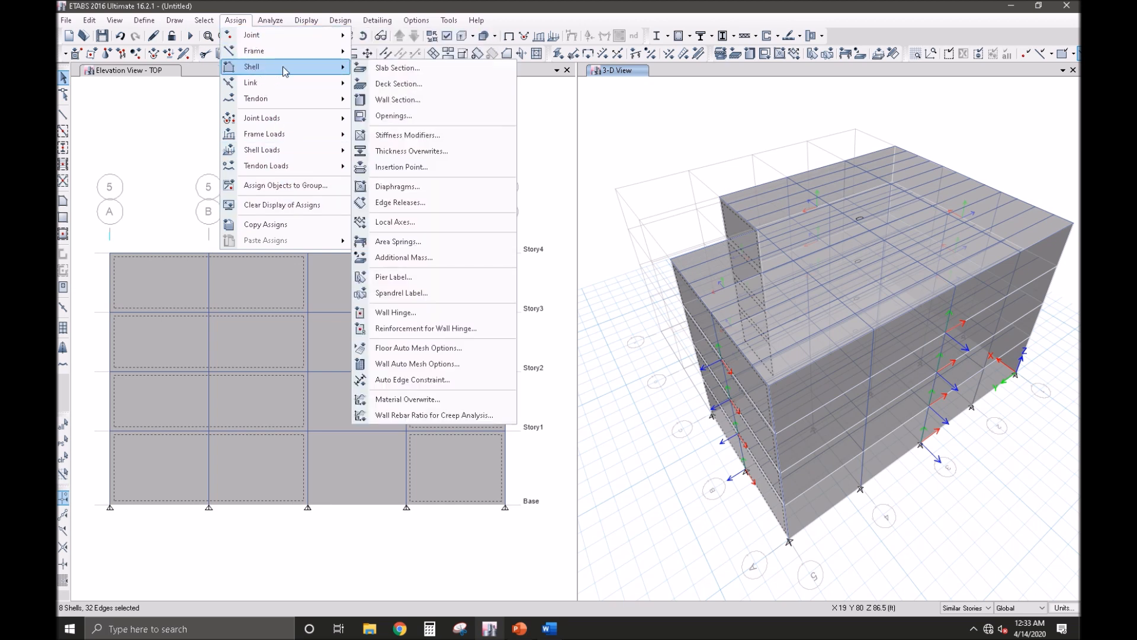
mouse_move(287, 150)
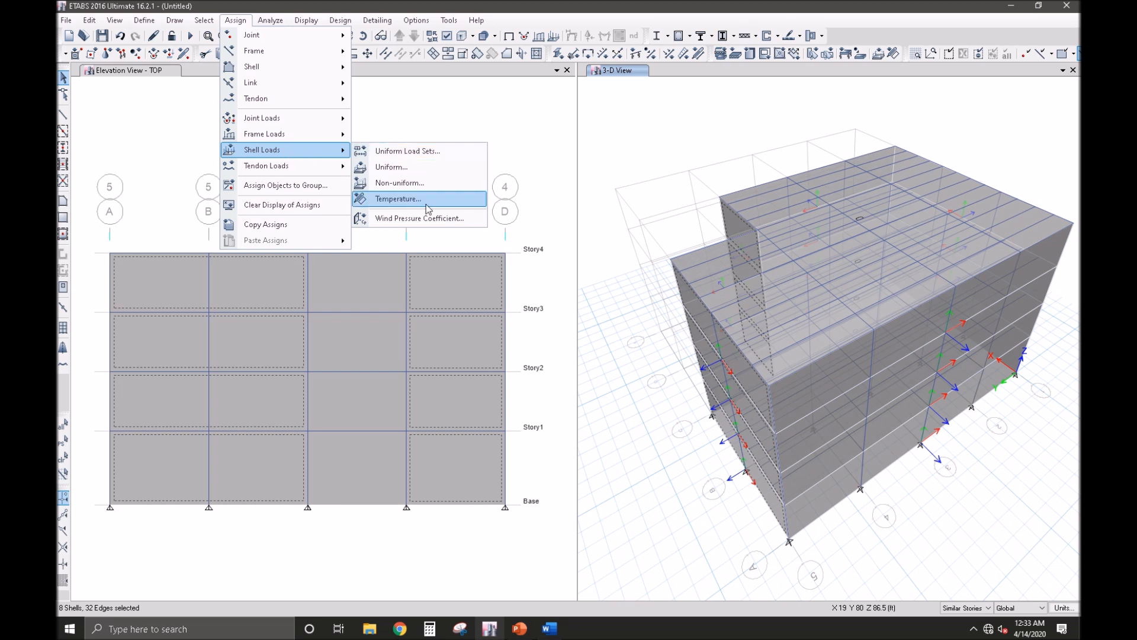
left_click(419, 218)
left_click(342, 313)
left_click(338, 313)
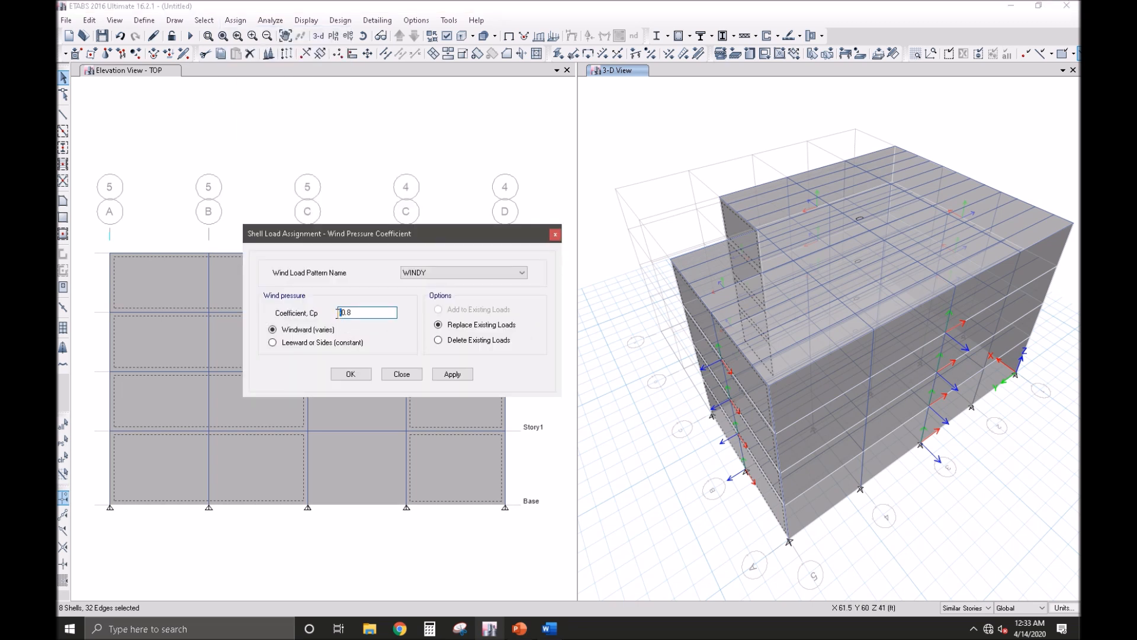
left_click(332, 343)
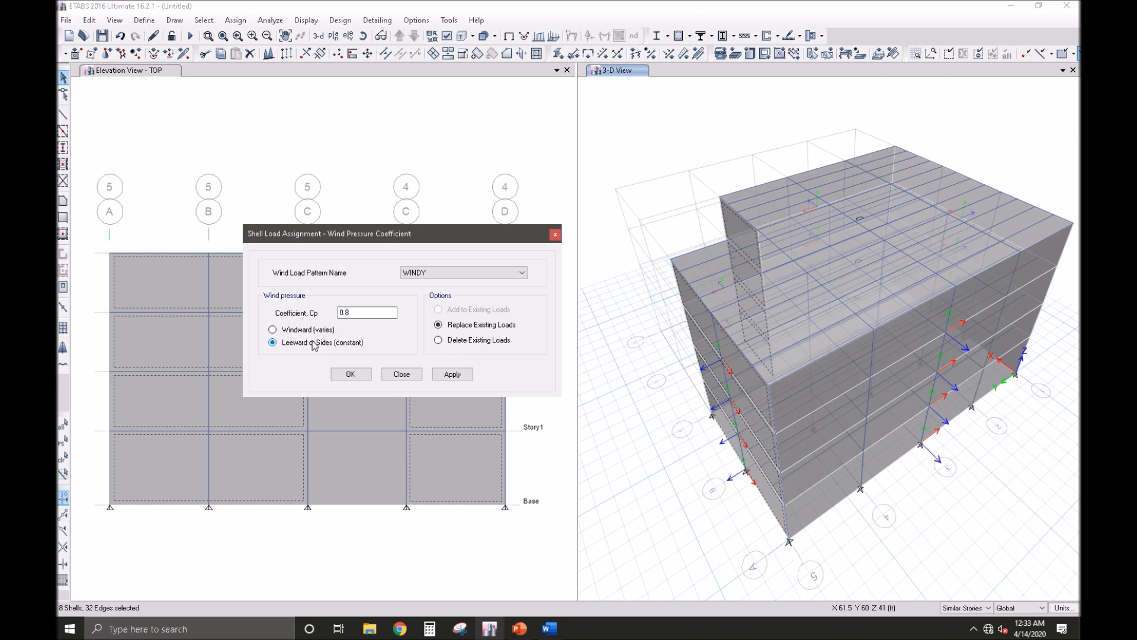
left_click(350, 375)
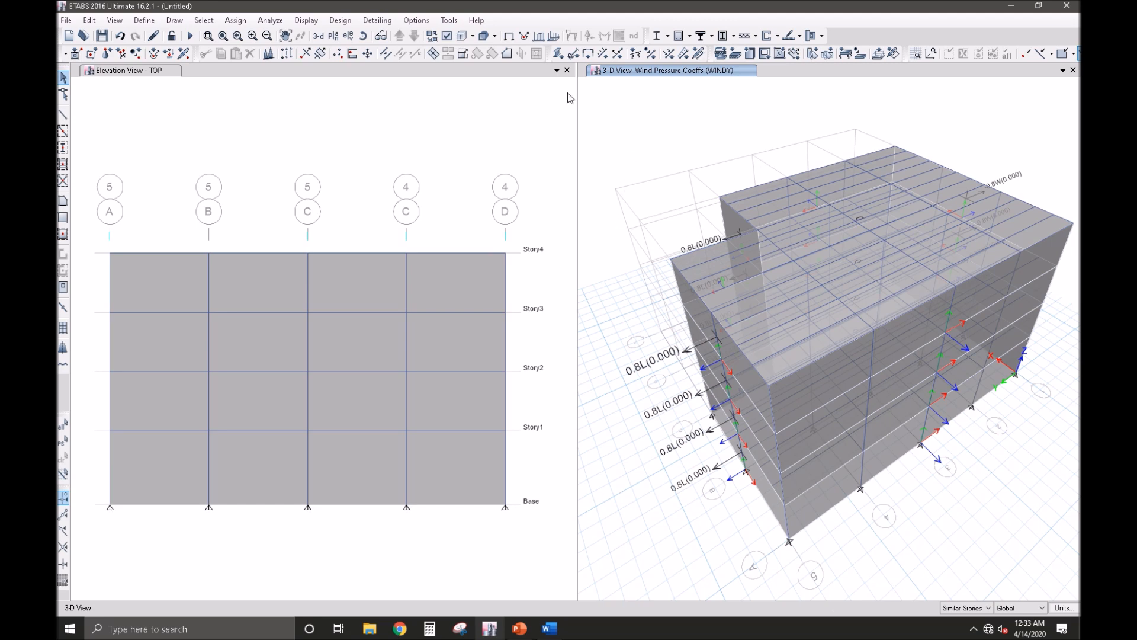
Step: Close the TOP elevation view and clear the wind pressure coefficient display from the default 3-D view
left_click(318, 36)
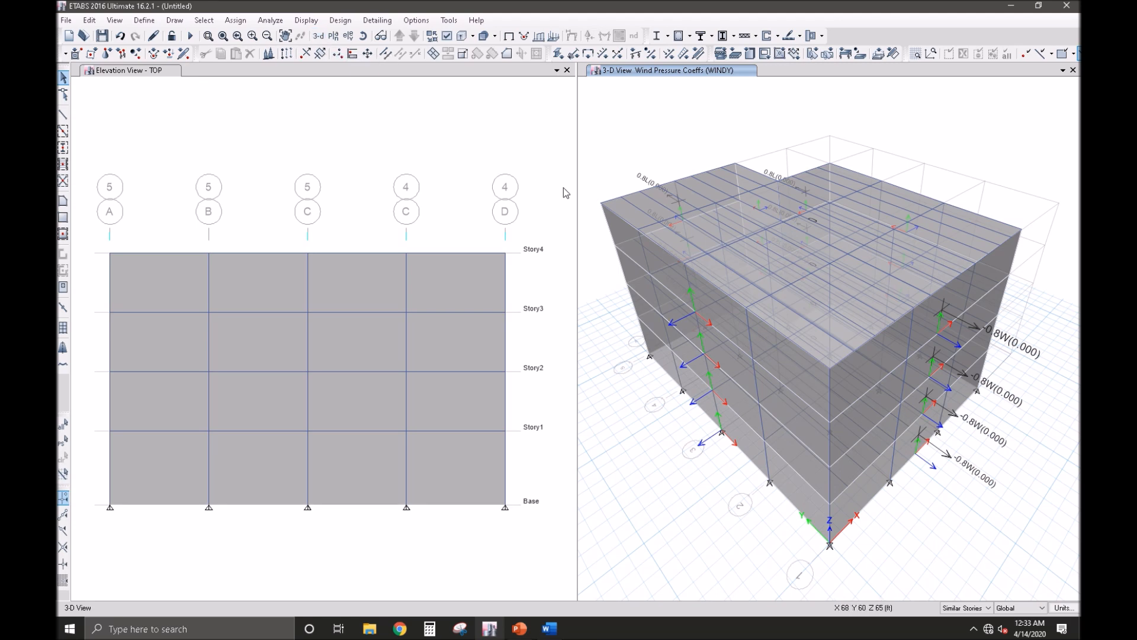
left_click(567, 71)
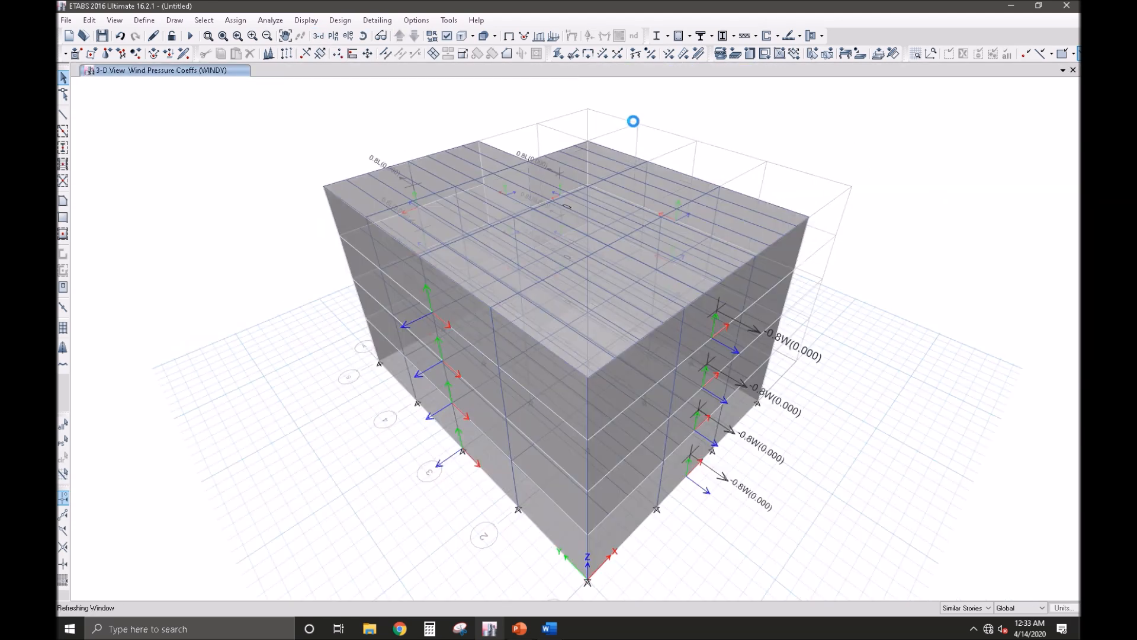
left_click(511, 40)
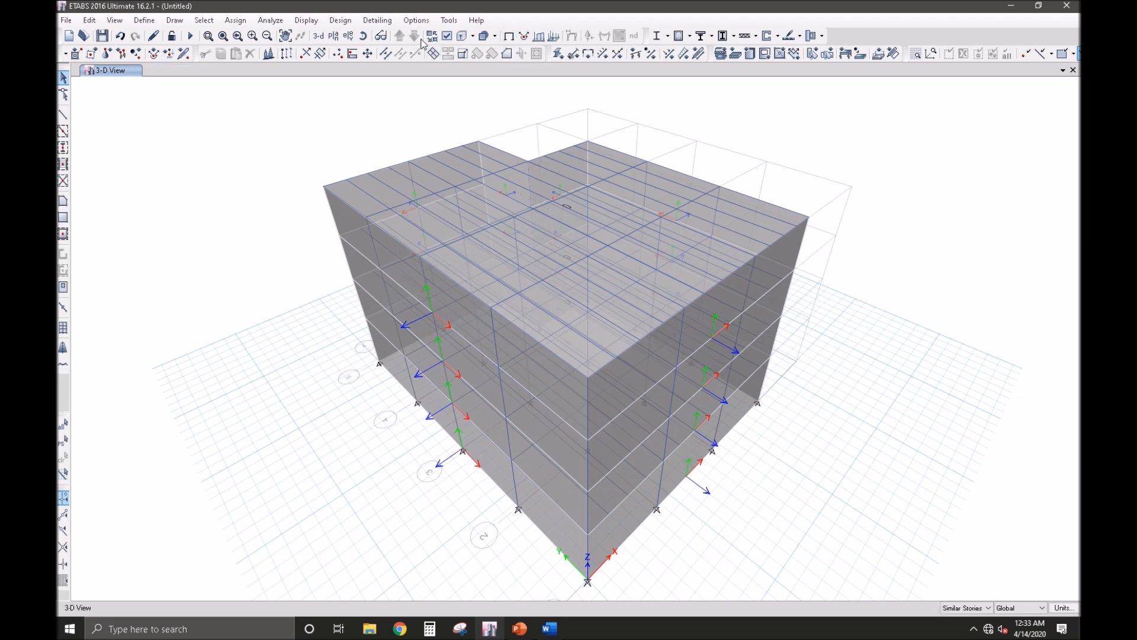
Step: Turn off the display of shell local axes in the 3-D view
left_click(447, 36)
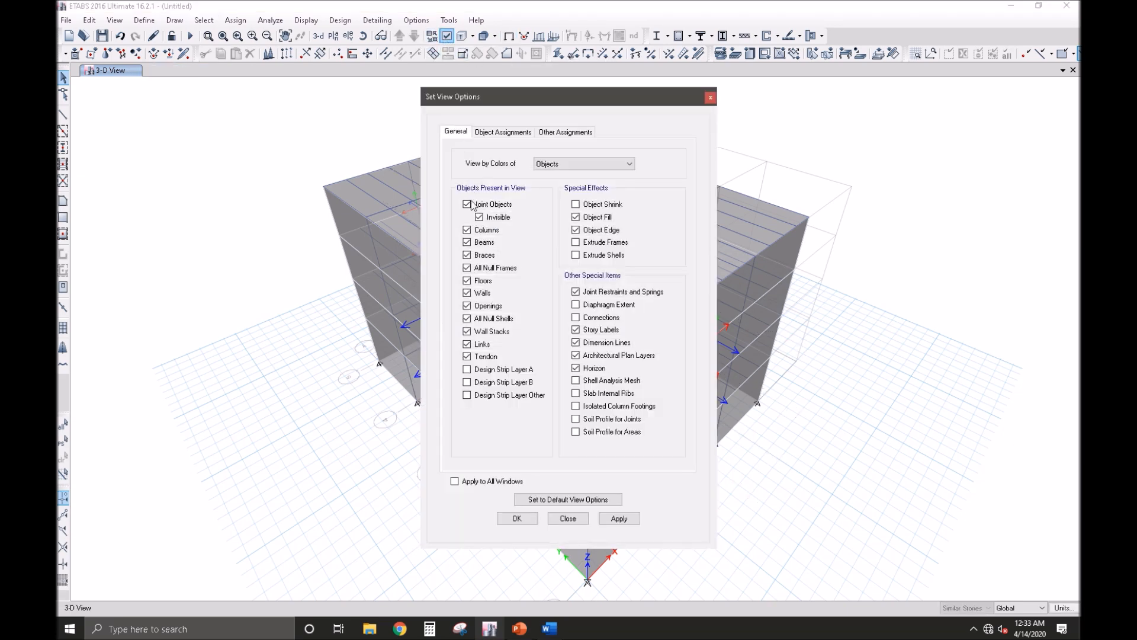
left_click(489, 132)
left_click(488, 311)
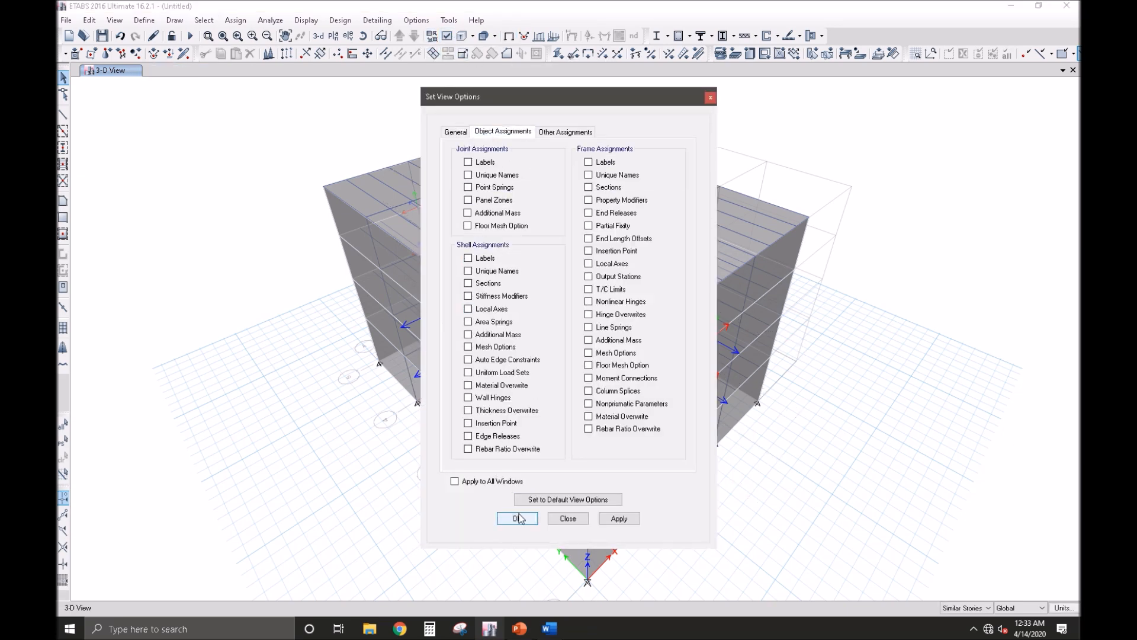
left_click(515, 518)
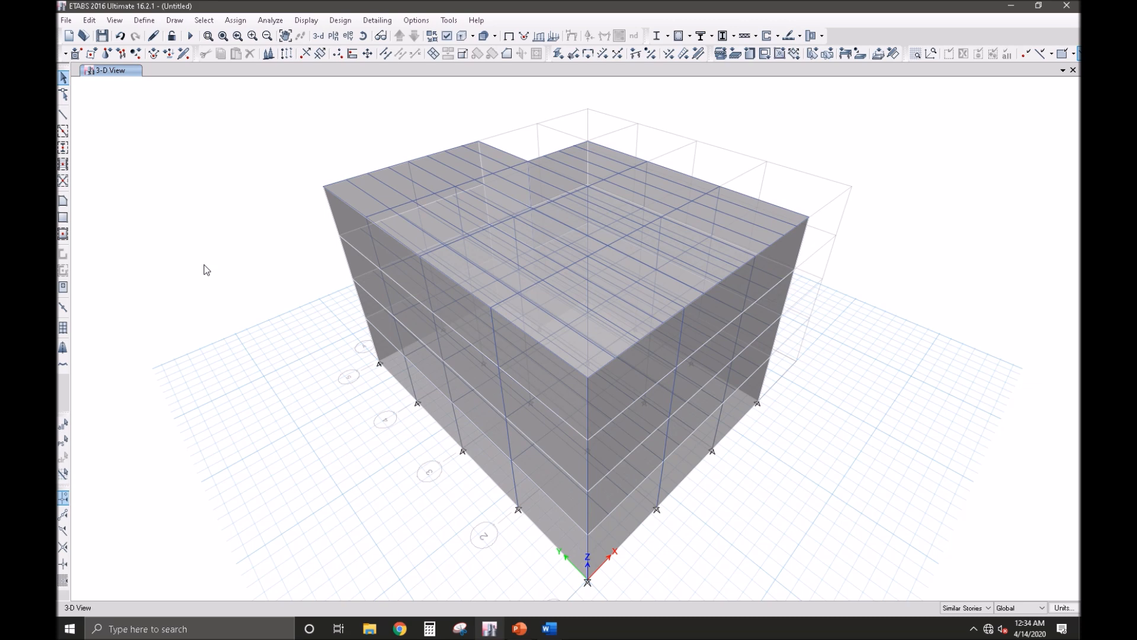
Step: Add the default design load combinations for Steel Frame Design and Composite Beam Design
middle_click_drag(367, 439, 364, 429)
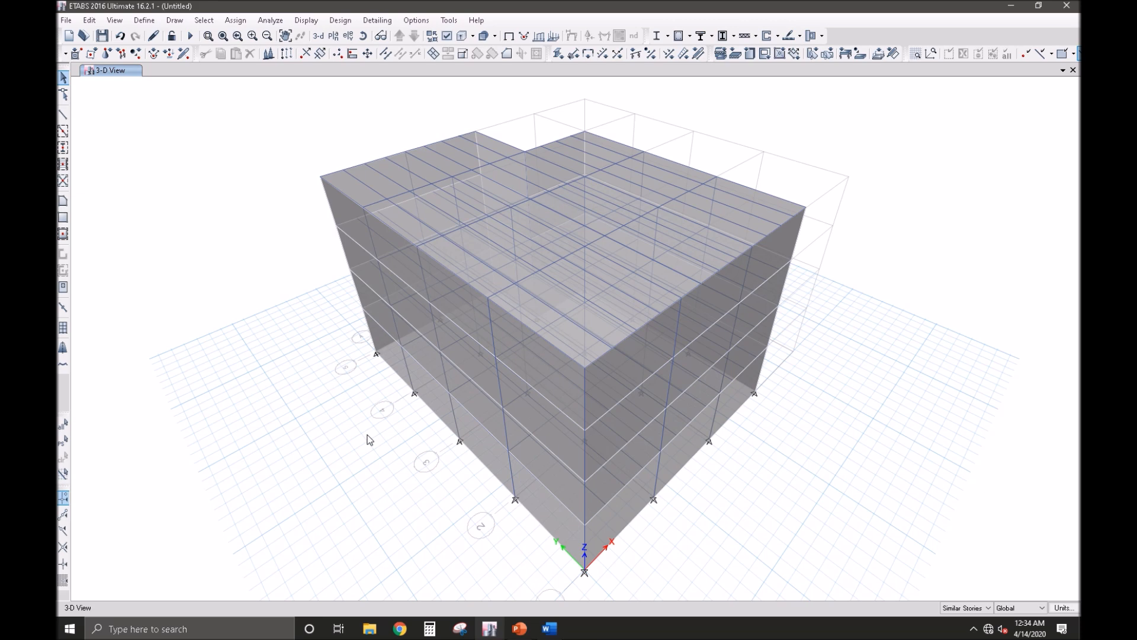
left_click(144, 20)
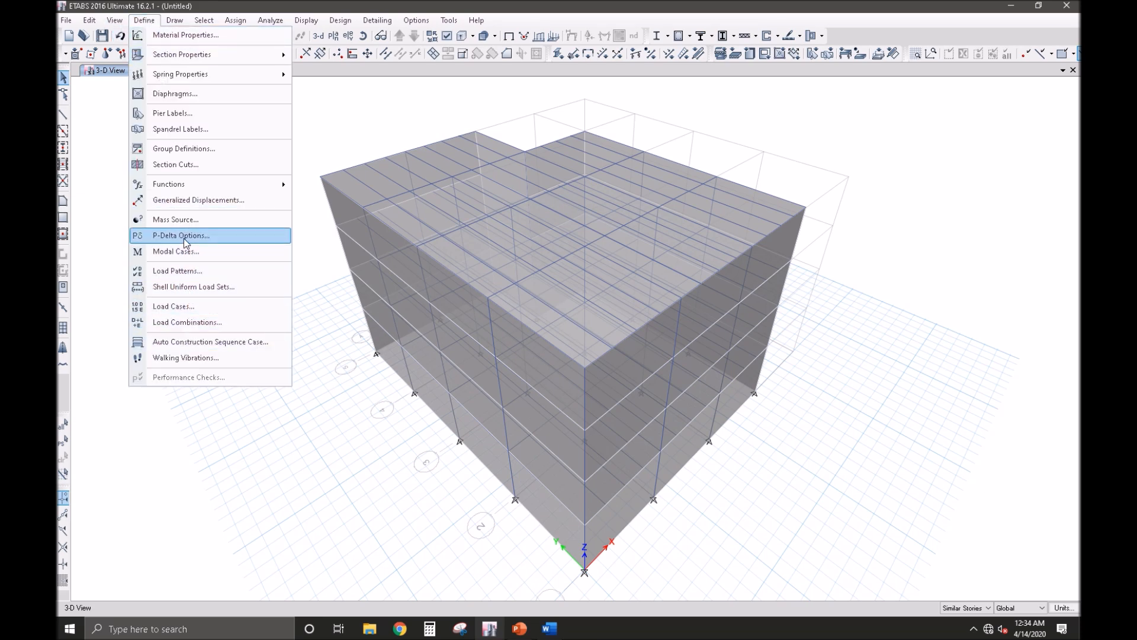
left_click(181, 322)
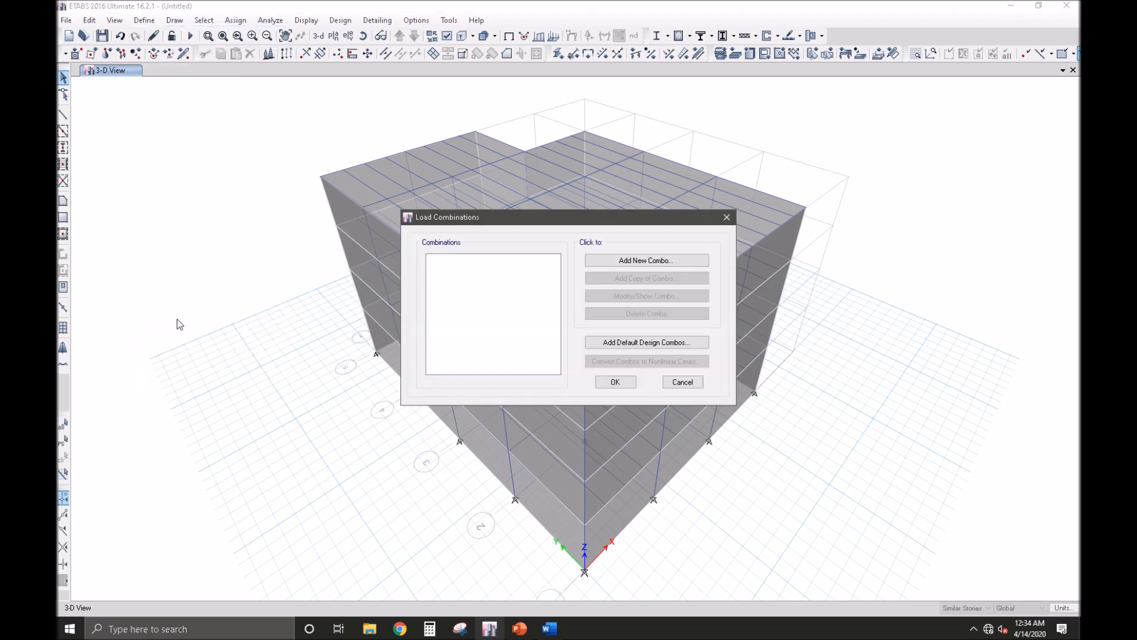
left_click(658, 344)
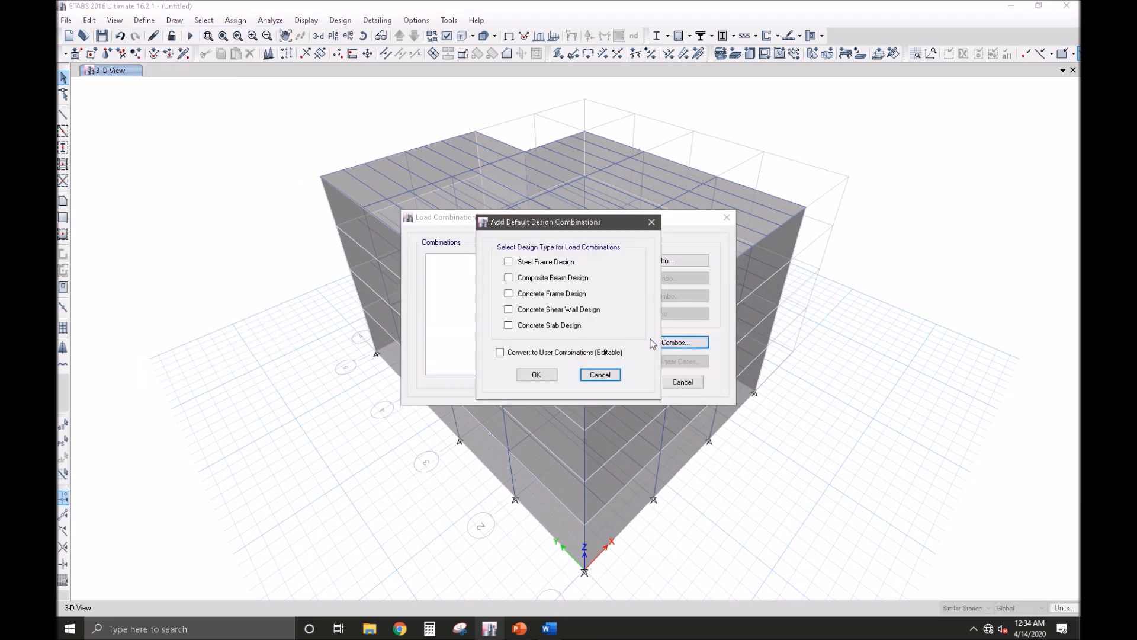
left_click(509, 262)
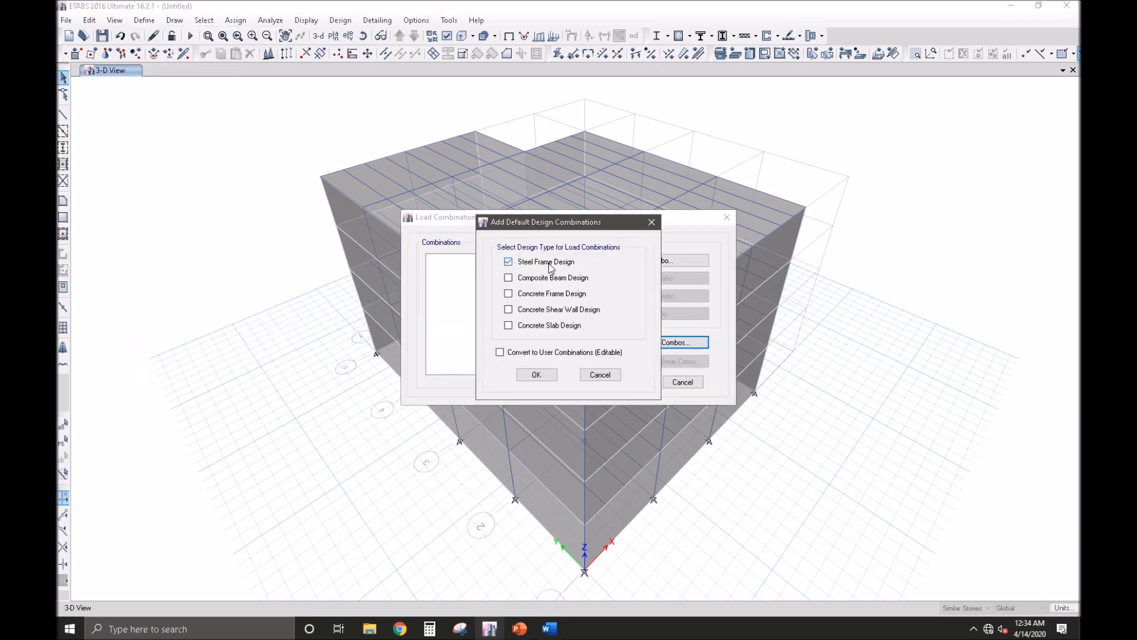
left_click(508, 278)
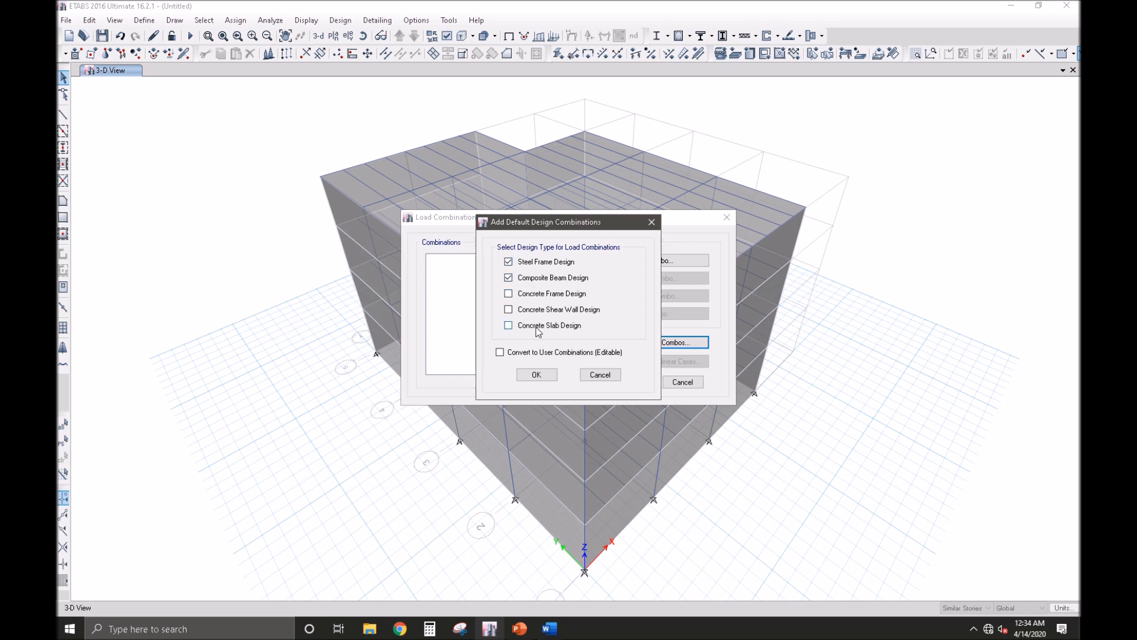
left_click(546, 376)
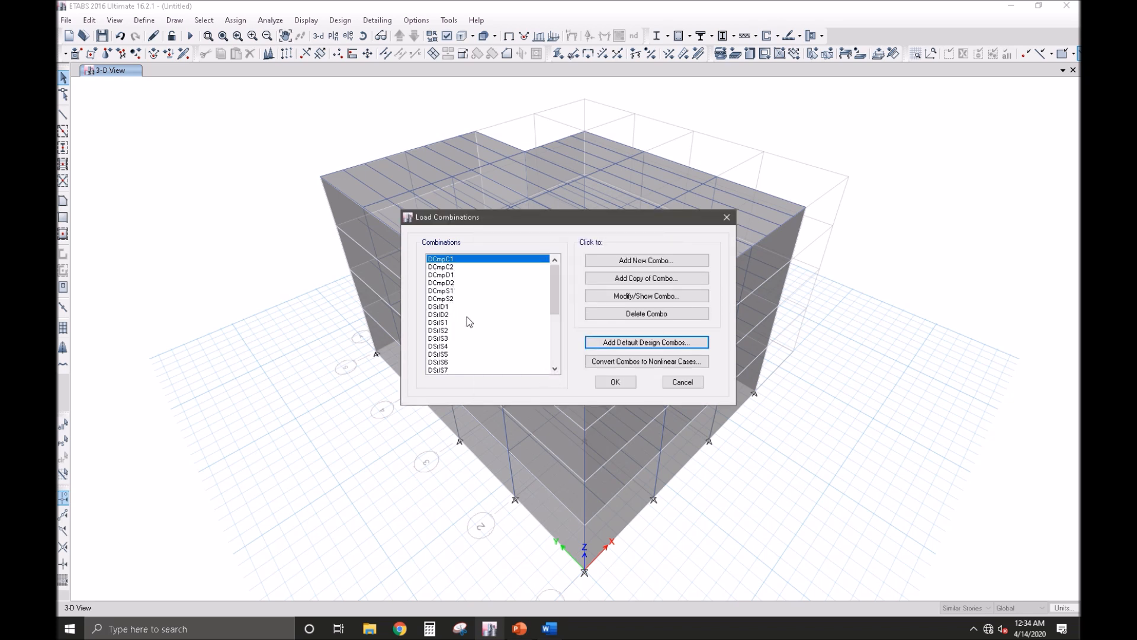
Step: Review the load cases and scale factors of combination DCmpS1, and accept the load combination list
left_click_drag(472, 299, 459, 257)
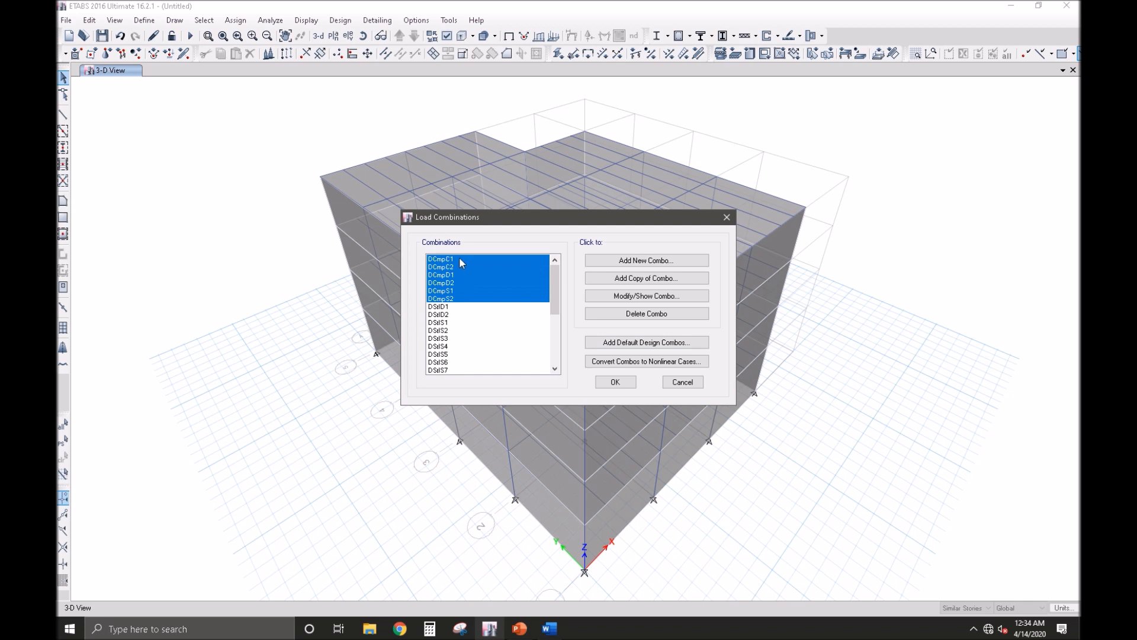
left_click(501, 290)
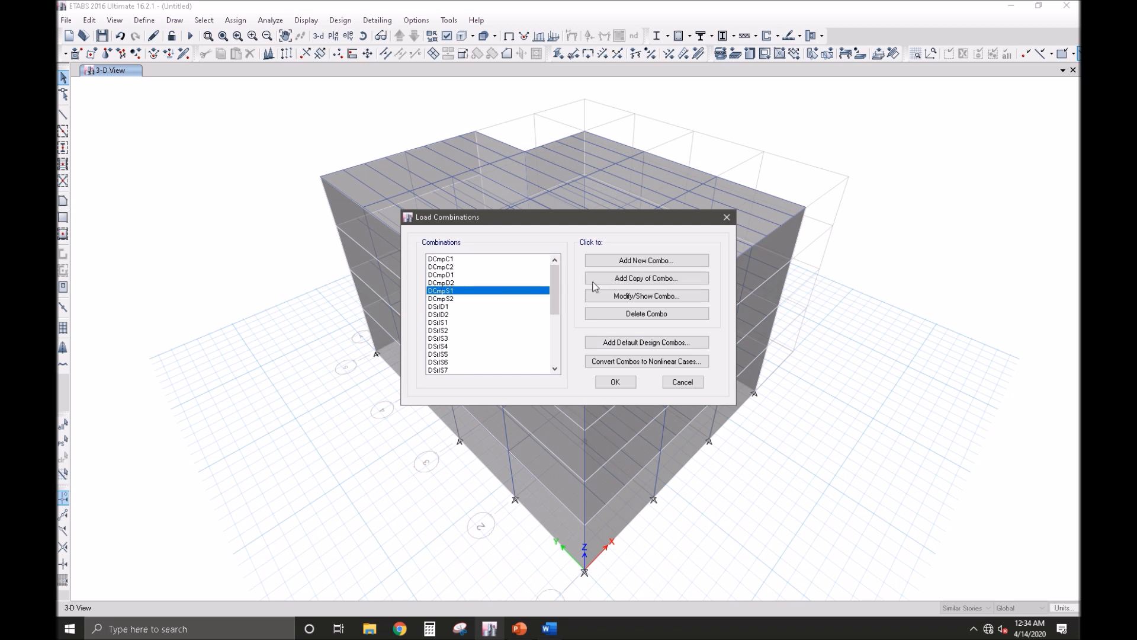
left_click(597, 295)
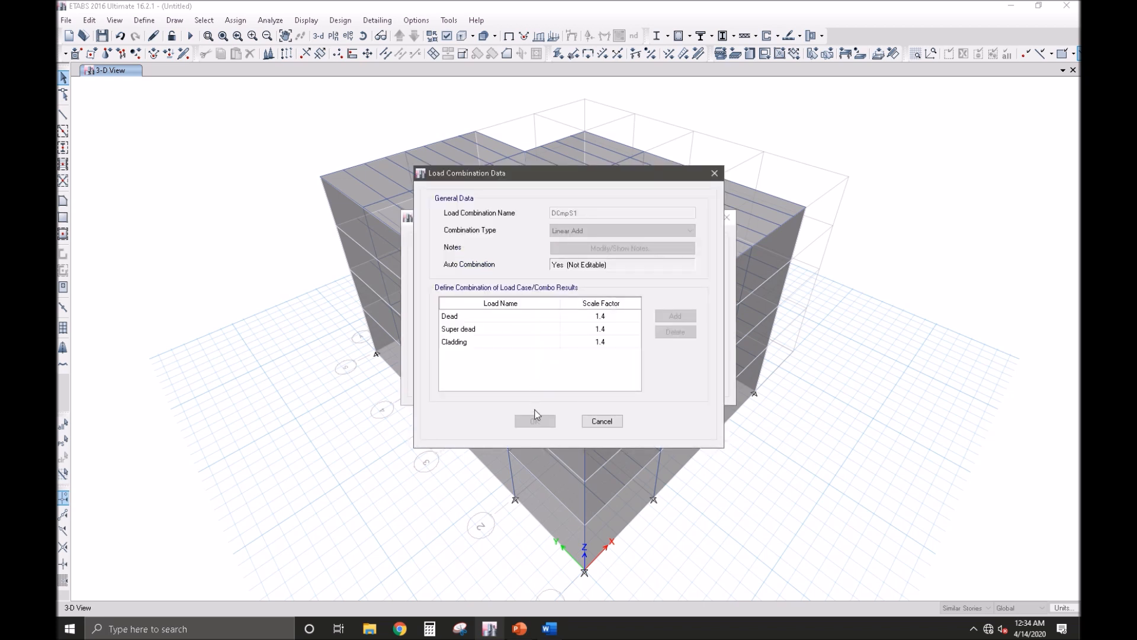
left_click(602, 421)
left_click(614, 384)
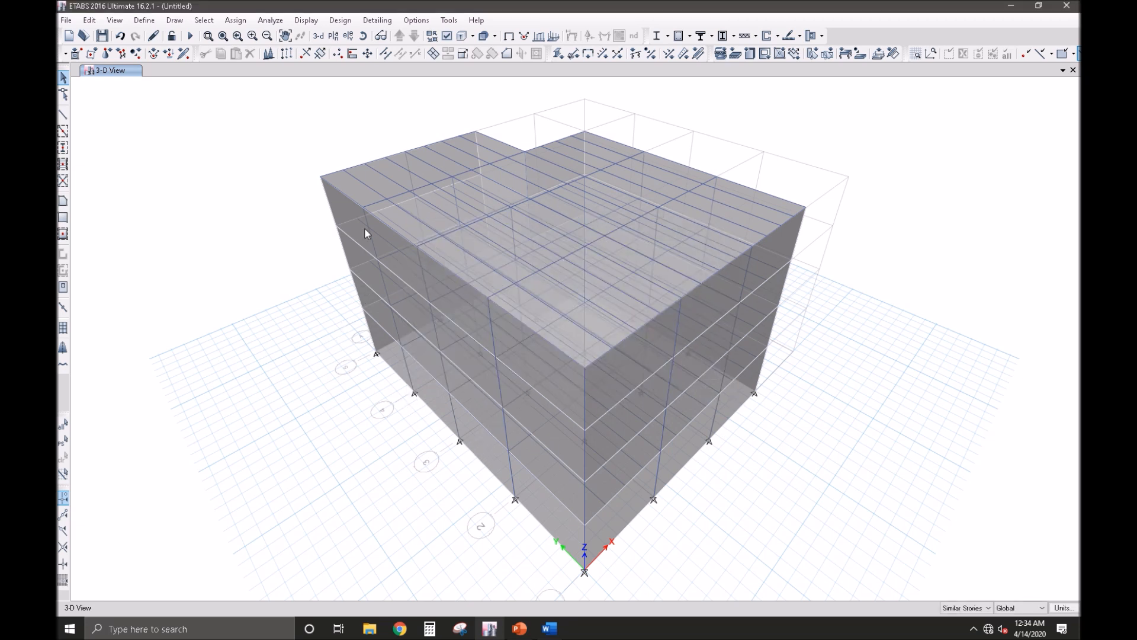
Step: Show the Story4 plan and check the design procedure of the middle secondary beam between grids B and C, spanning grids 2 to 3
left_click(335, 37)
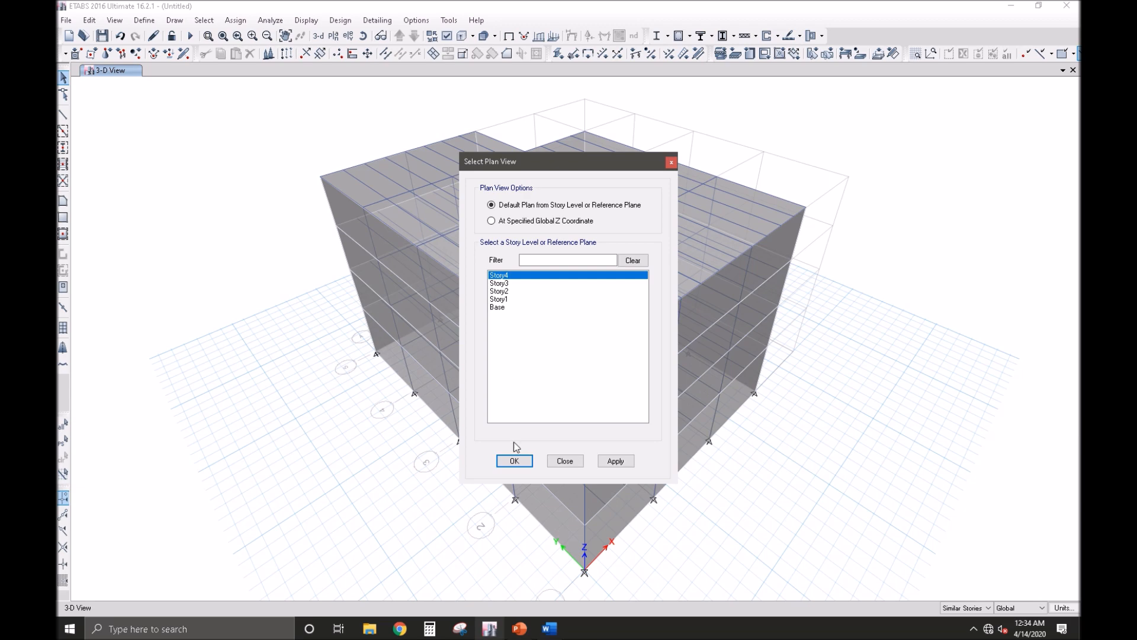
left_click(514, 461)
left_click(557, 454)
right_click(557, 454)
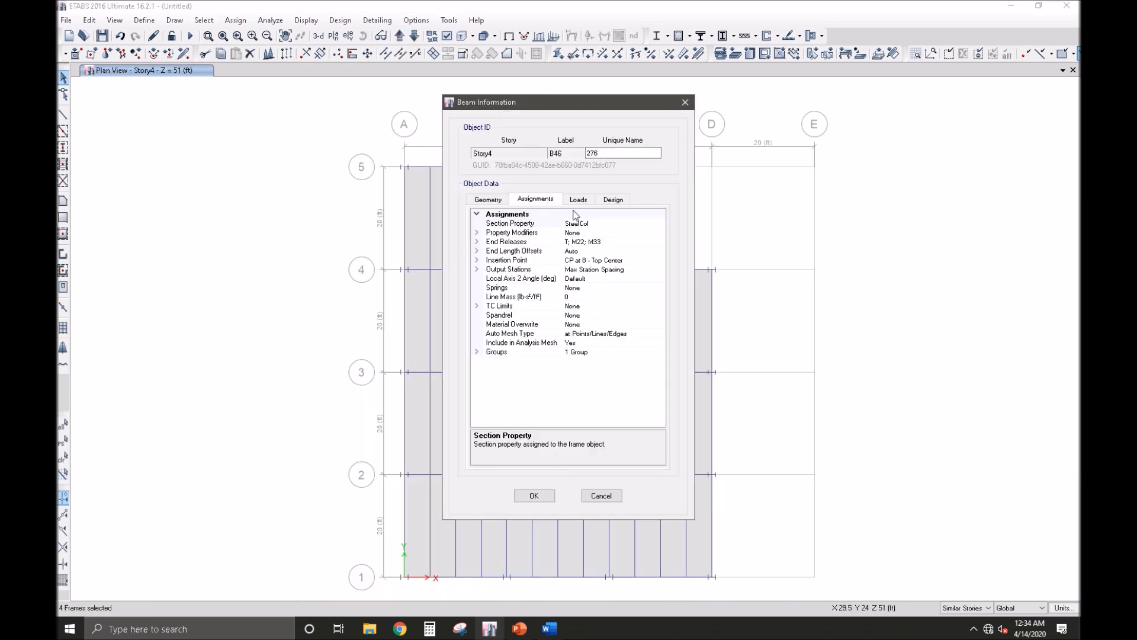
left_click(613, 200)
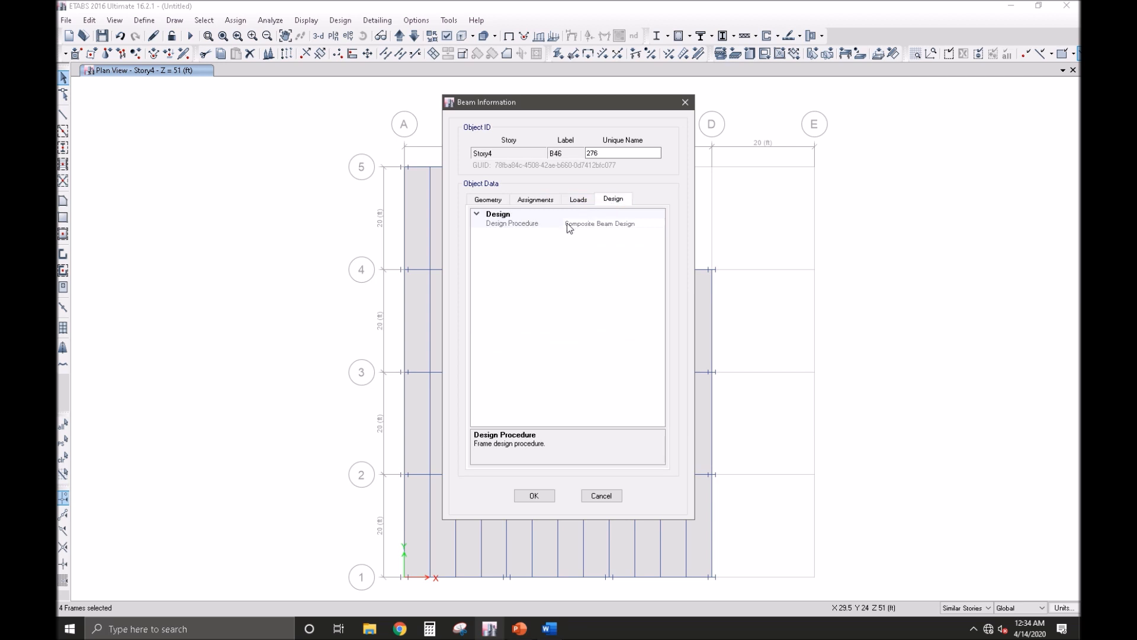
left_click_drag(541, 102, 846, 158)
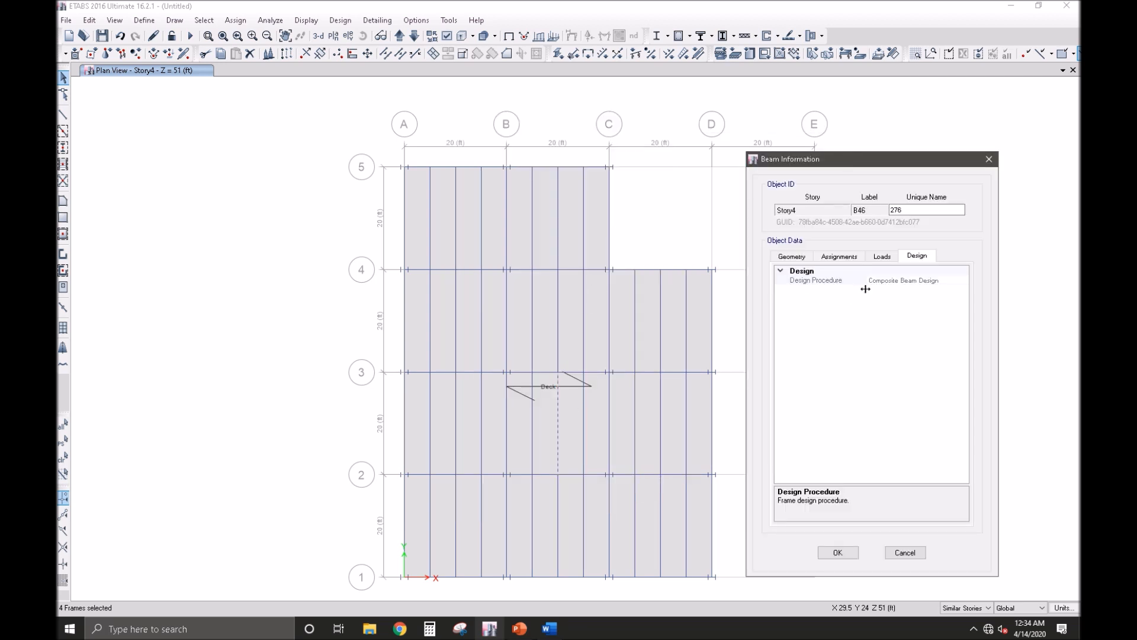
left_click(840, 552)
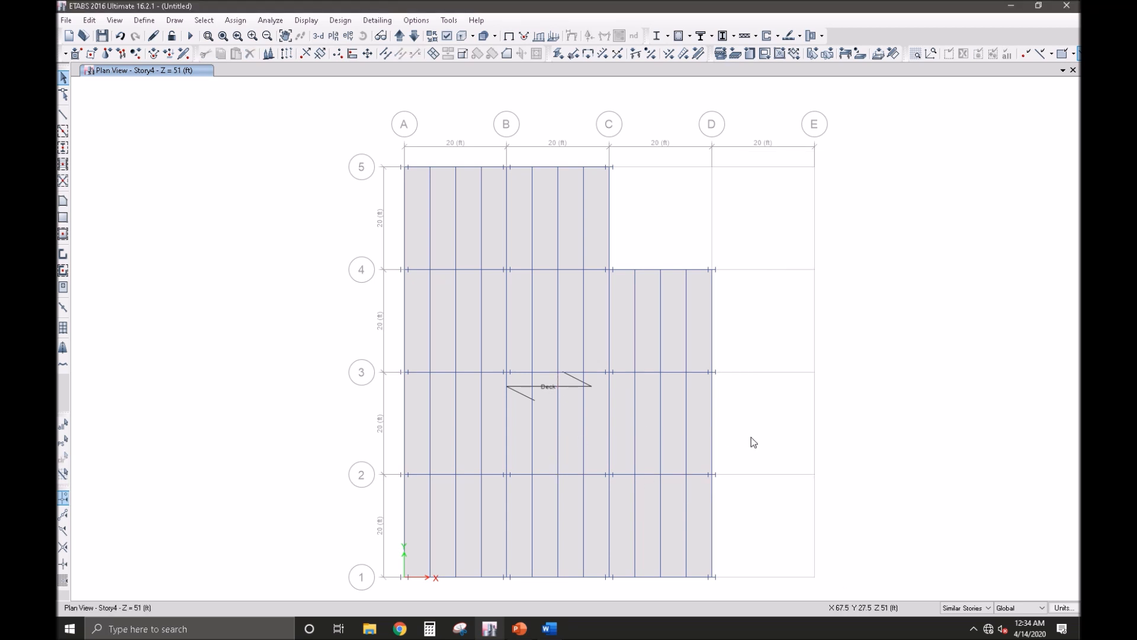
Step: Check the design procedure of the Story4 edge beam on grid D between grids 2 and 3
left_click(712, 431)
right_click(714, 437)
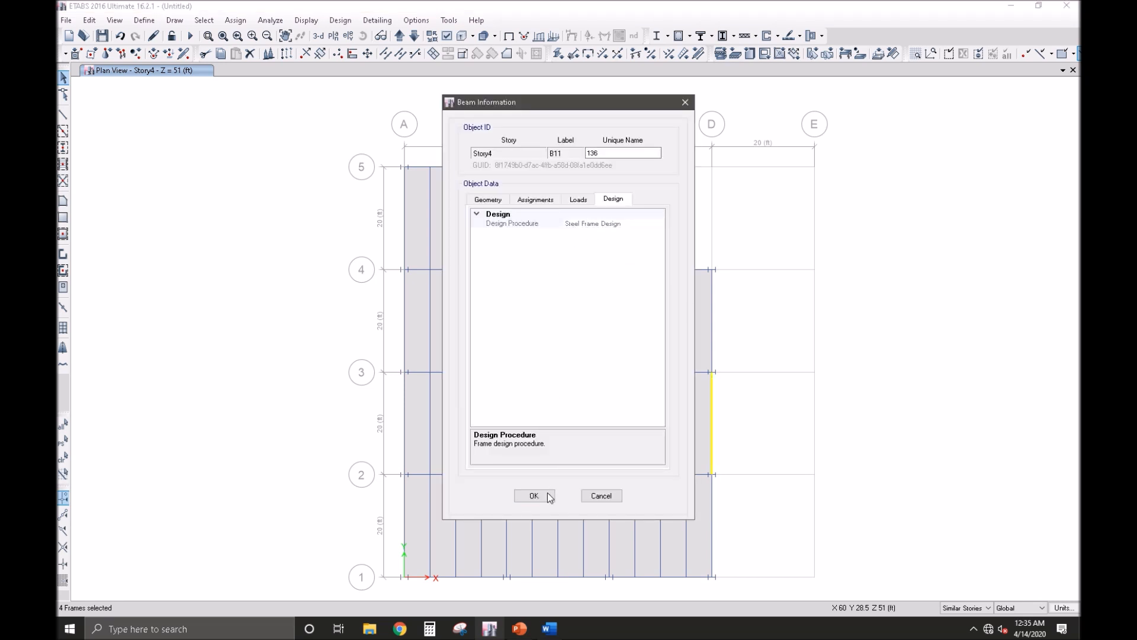
left_click(542, 495)
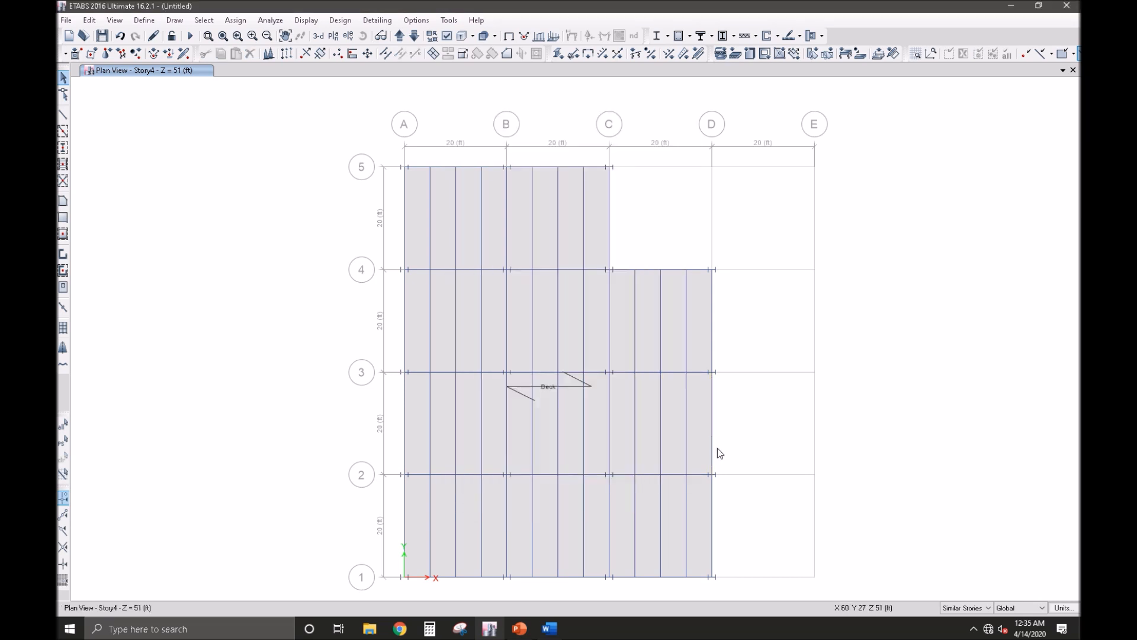
Step: In the 3-D view, select all frames with the LAT BEAM - PRIMARY BEAM and LAT COL section properties
left_click(318, 35)
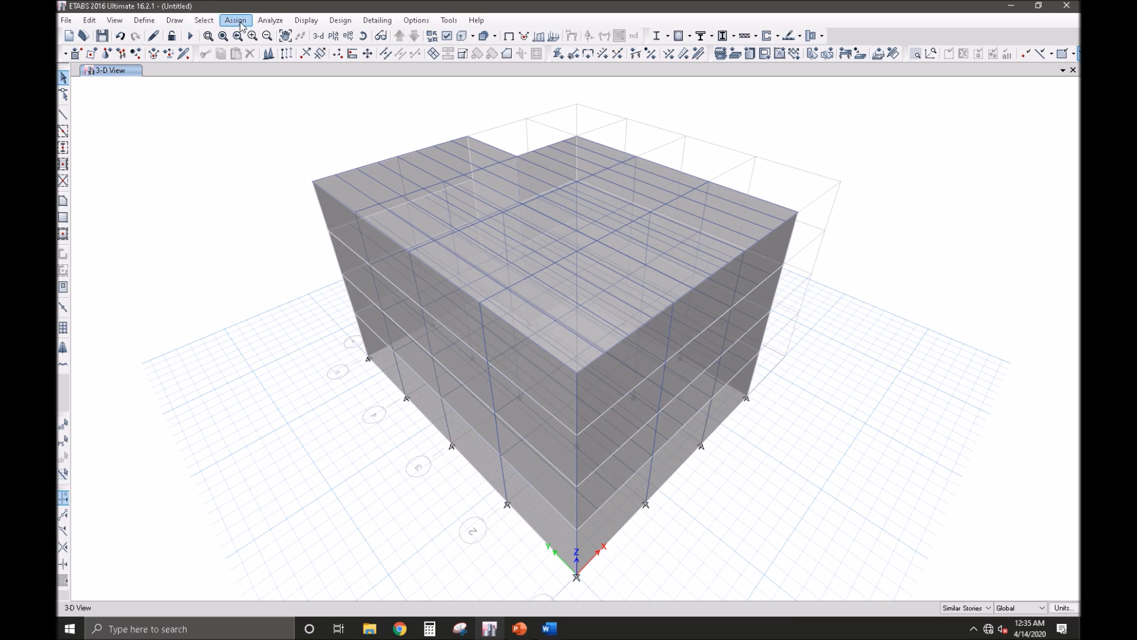
left_click(204, 20)
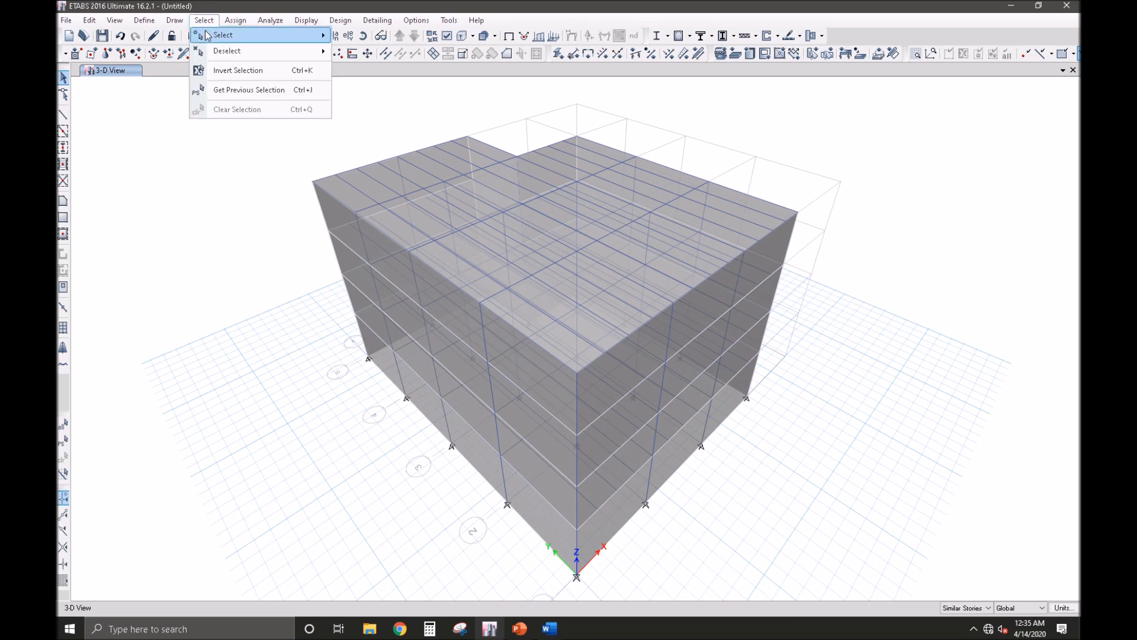
mouse_move(215, 25)
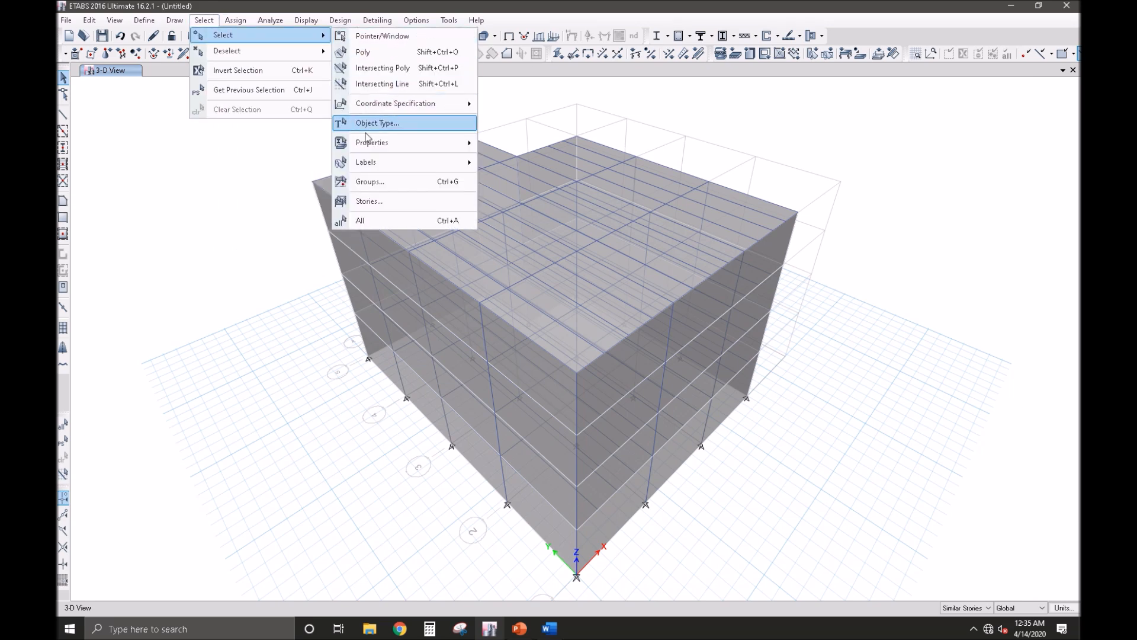
mouse_move(382, 143)
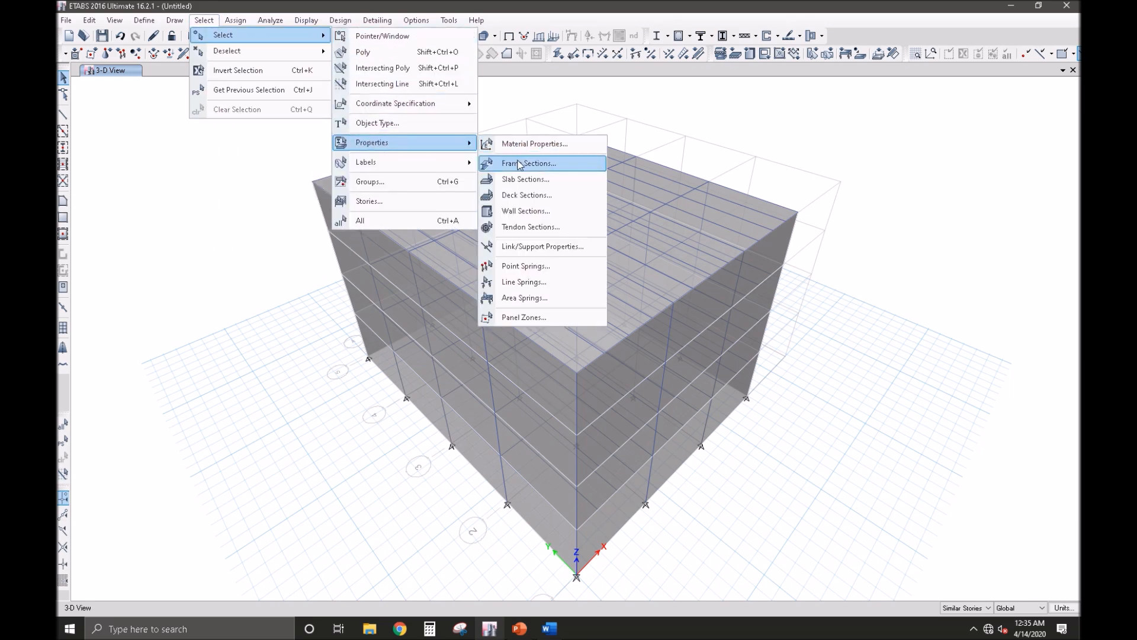
left_click(537, 166)
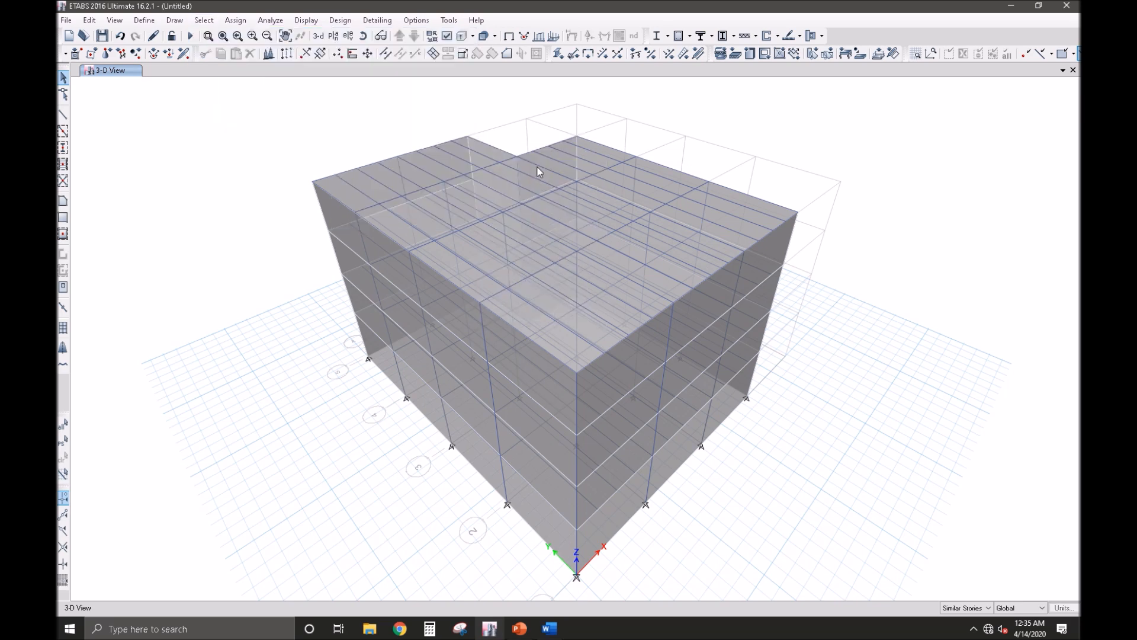
left_click(537, 266)
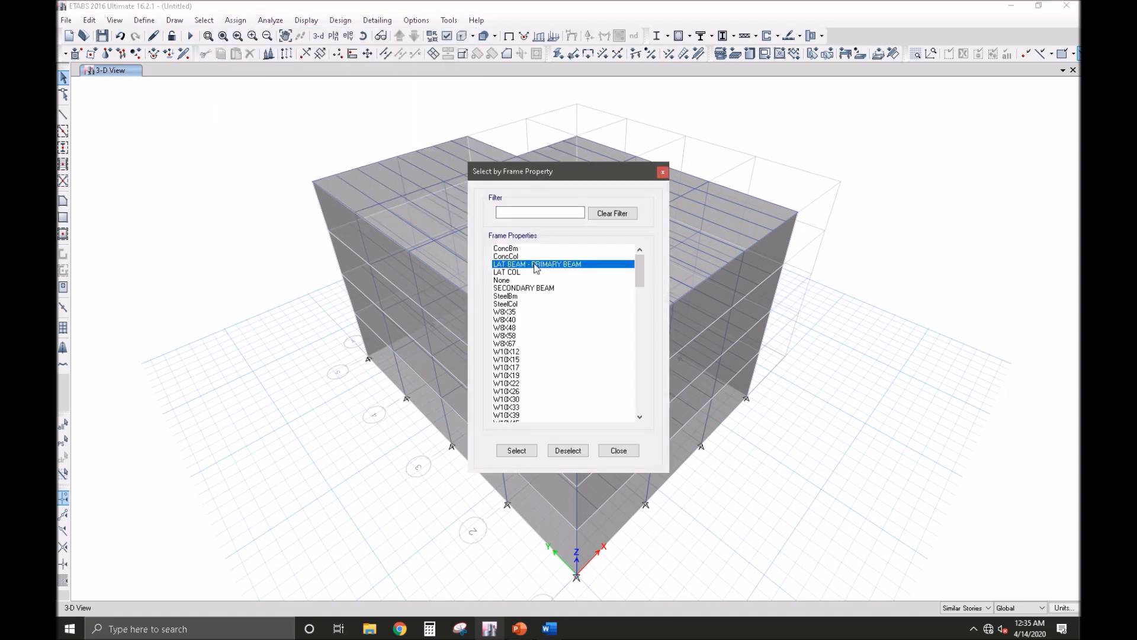
left_click(532, 273, "ctrl")
left_click(516, 450)
left_click(619, 451)
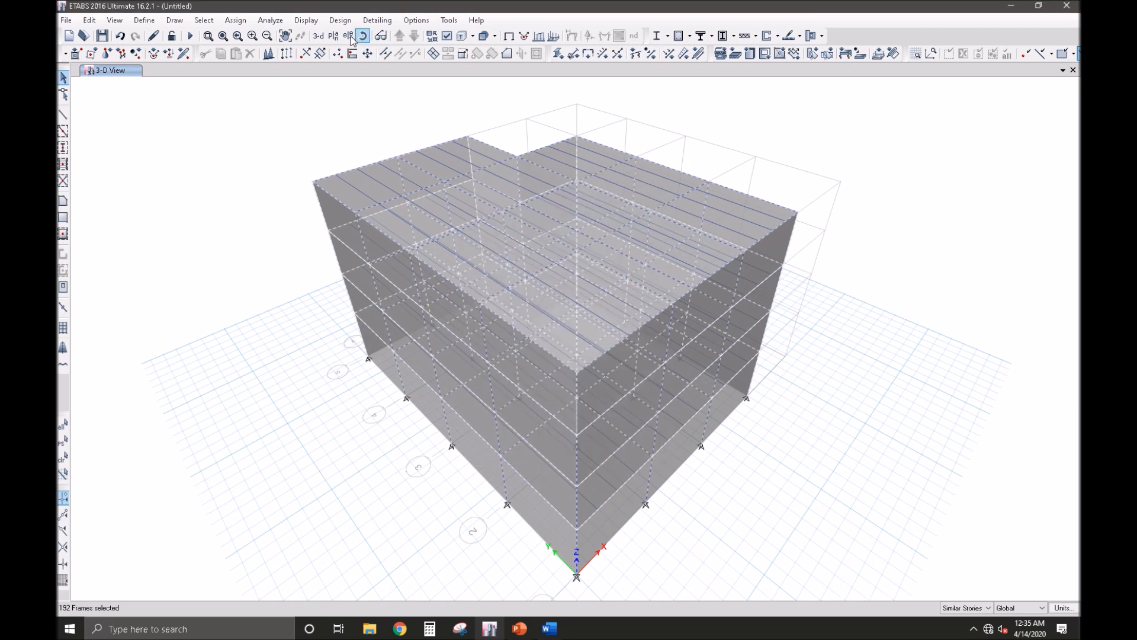
Step: Examine the steel frame design overwrites of the selected frames, including the framing type options, and clear the selection without changing them
left_click(340, 20)
mouse_move(472, 37)
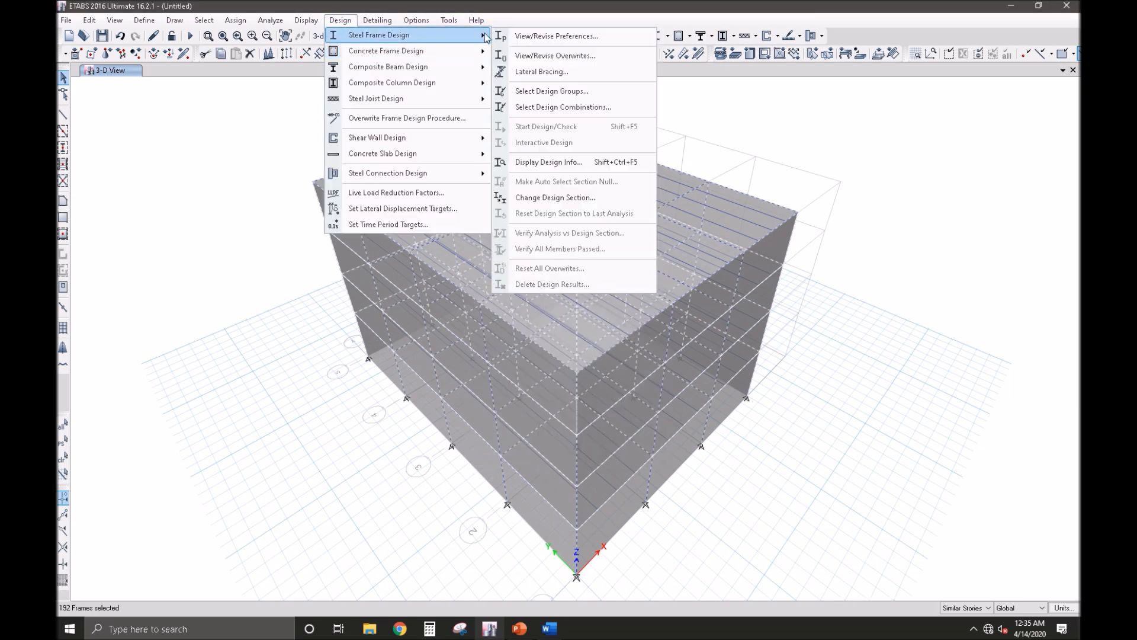
left_click(590, 56)
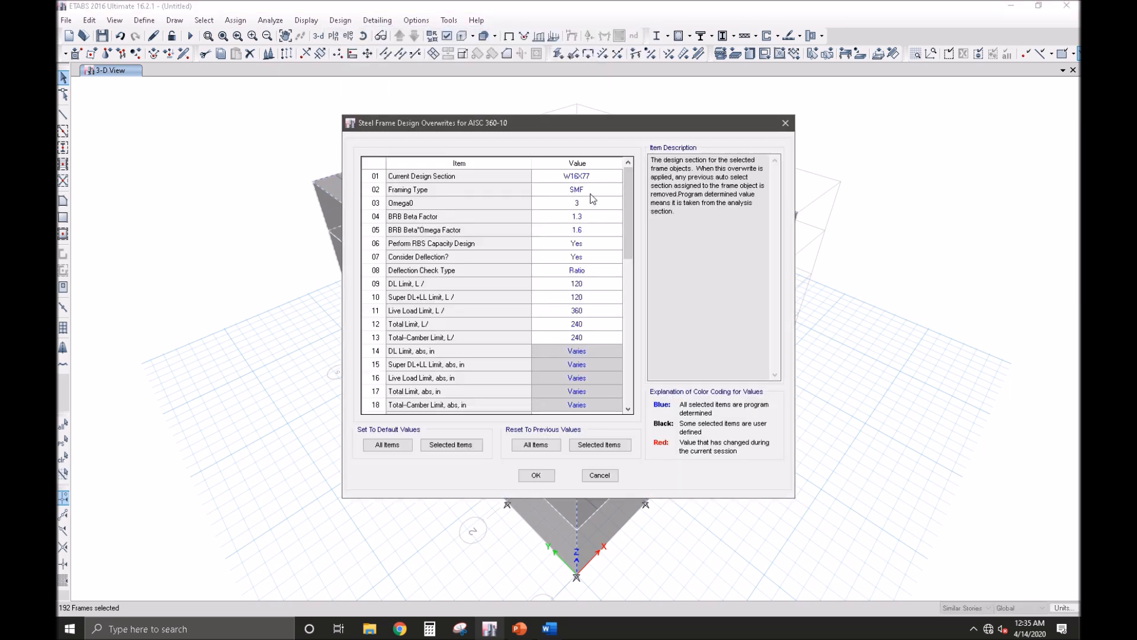
left_click(590, 194)
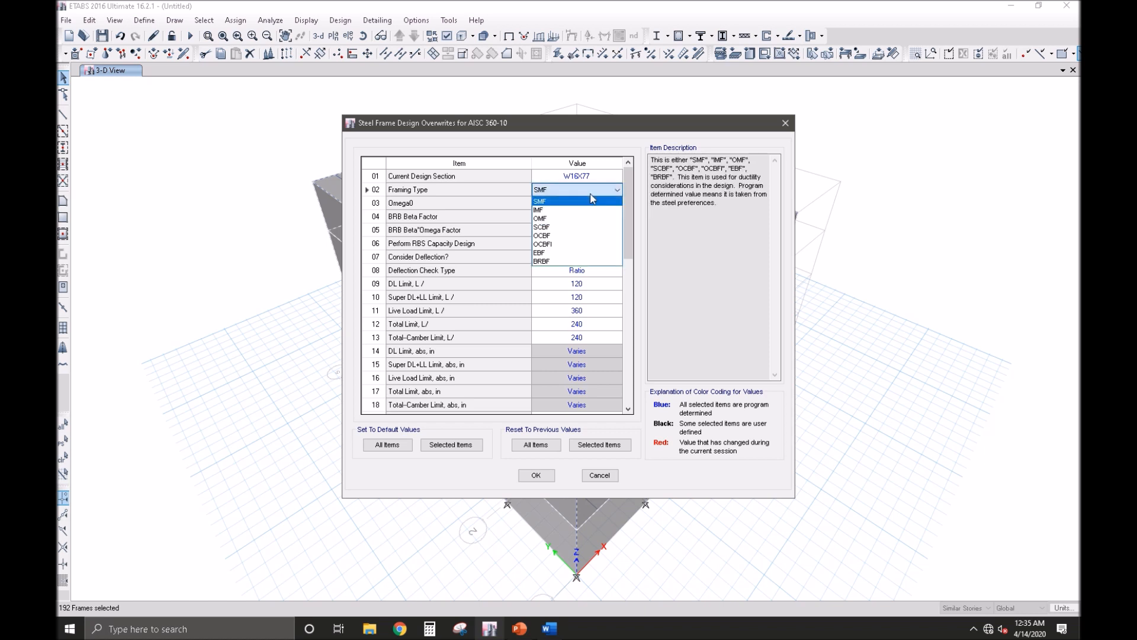
left_click(570, 188)
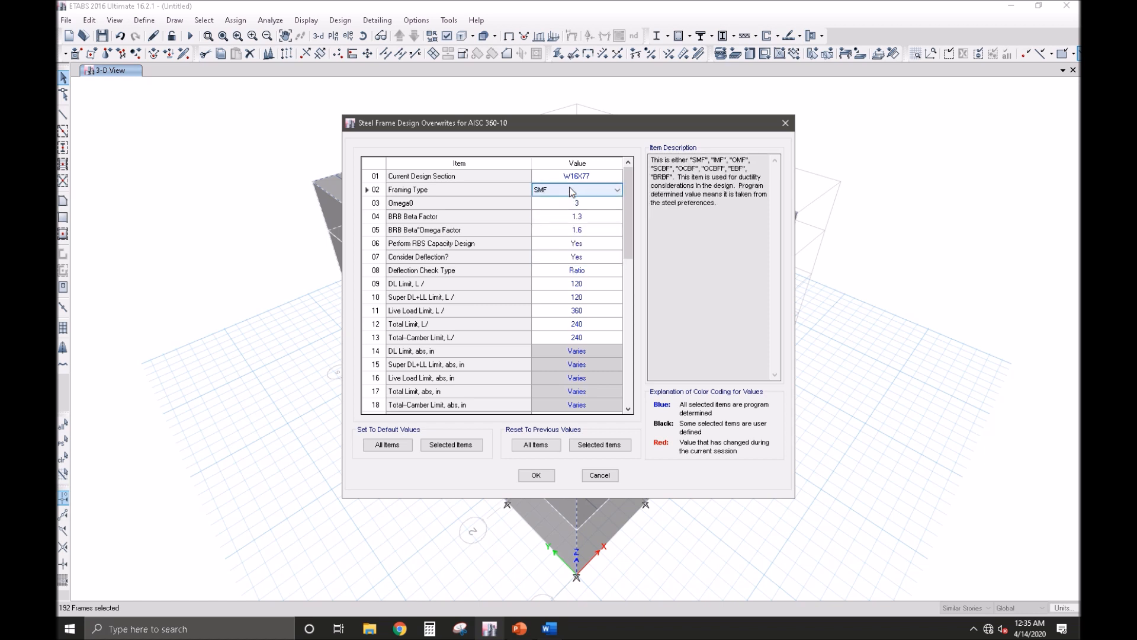
left_click(608, 178)
left_click(608, 189)
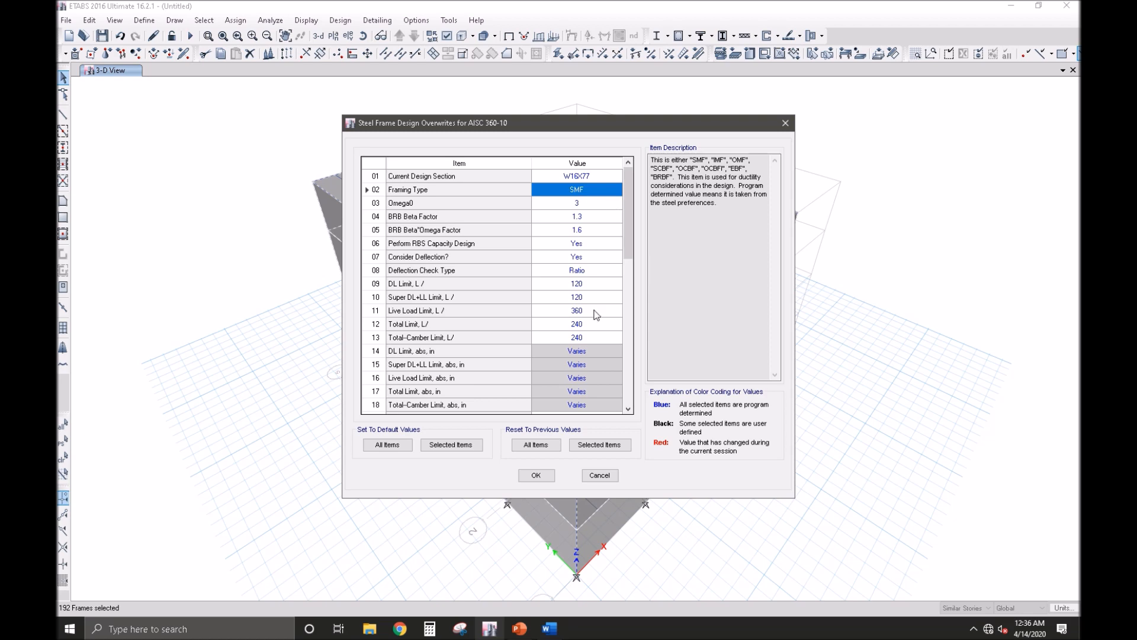
left_click(599, 476)
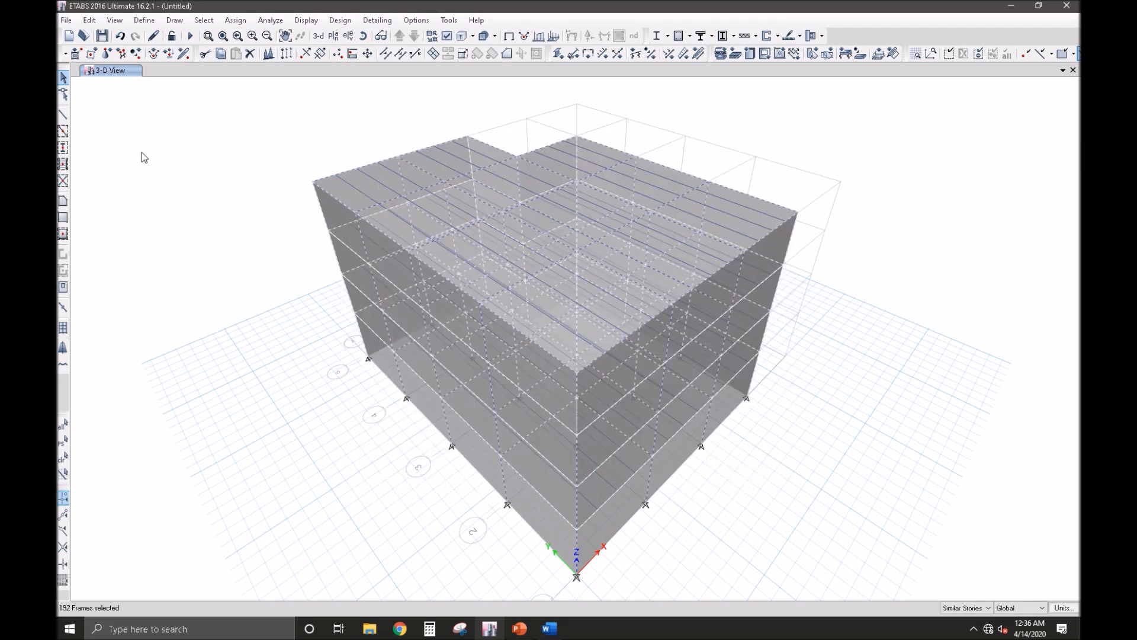
left_click(63, 457)
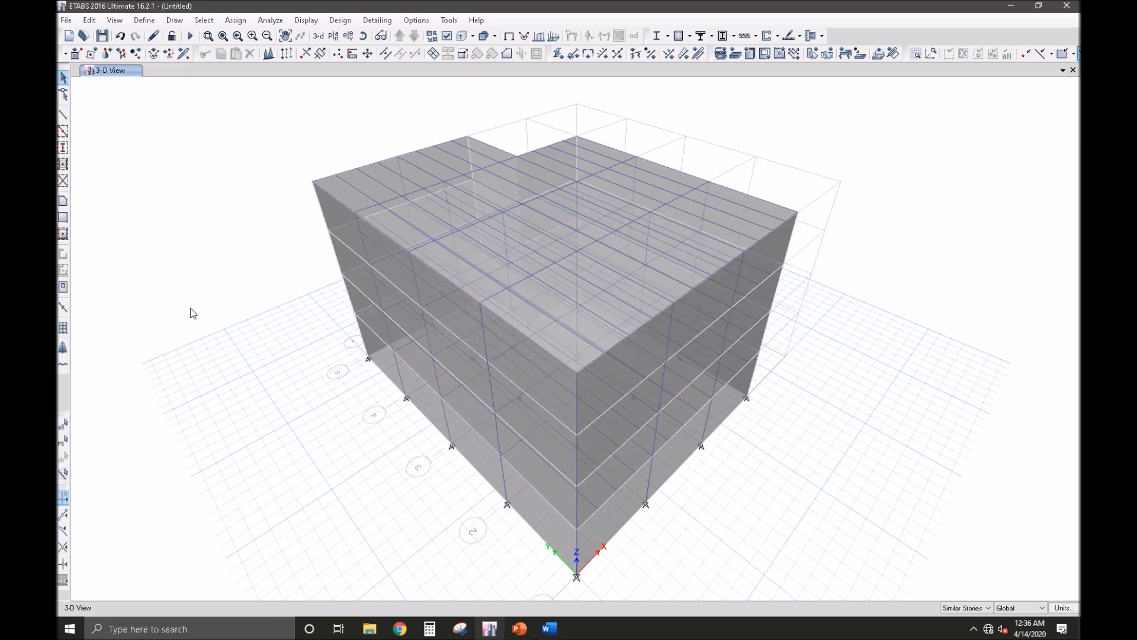
Step: Review the composite beam design preferences for beams, shear studs, camber, deflection, vibration, prices and factors, keeping the AISC 360-10 design code
left_click(352, 23)
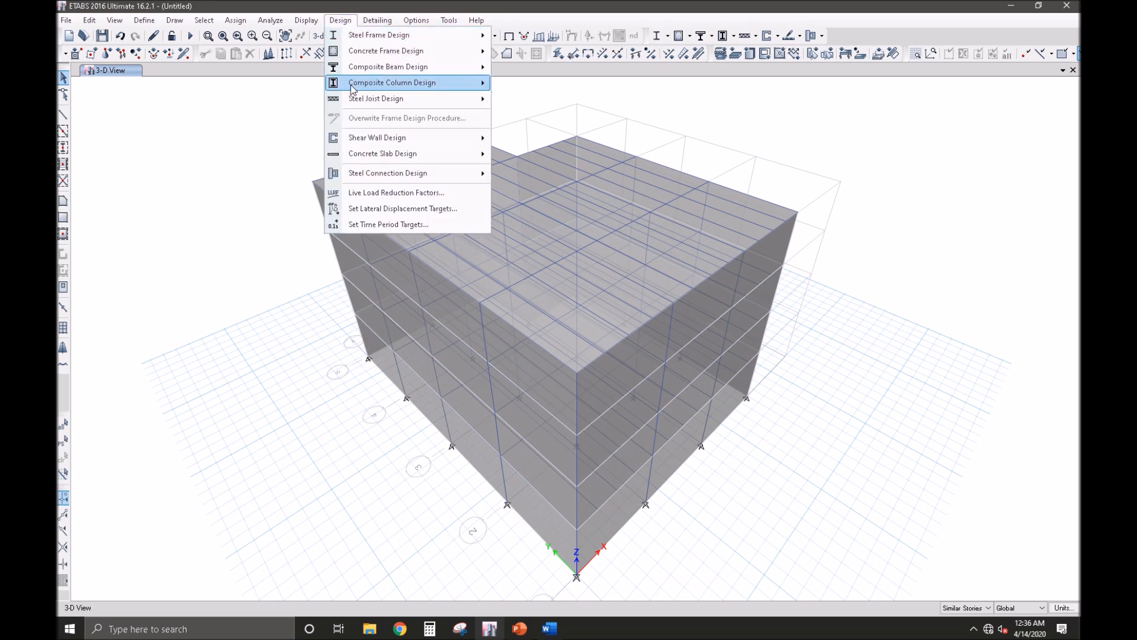
mouse_move(354, 88)
mouse_move(361, 69)
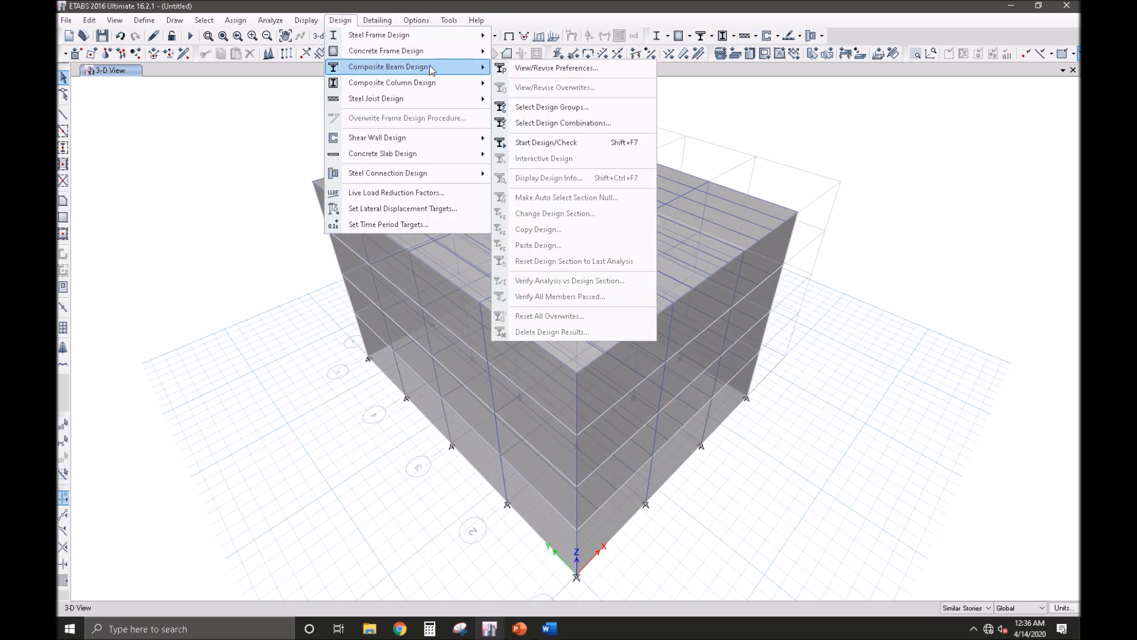
left_click(559, 70)
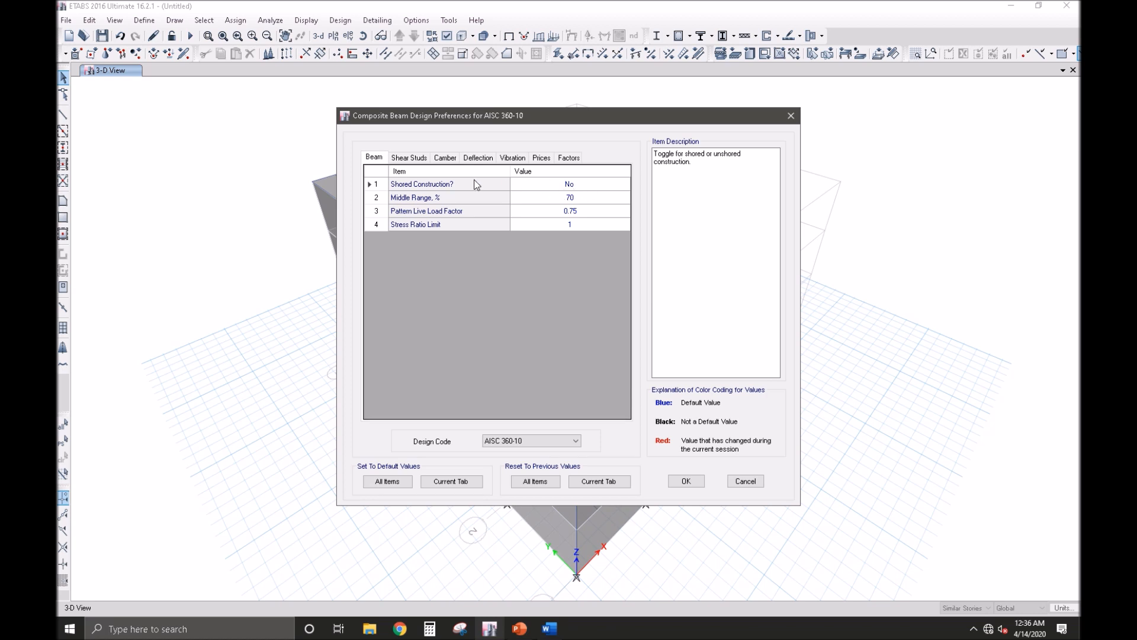
left_click(408, 157)
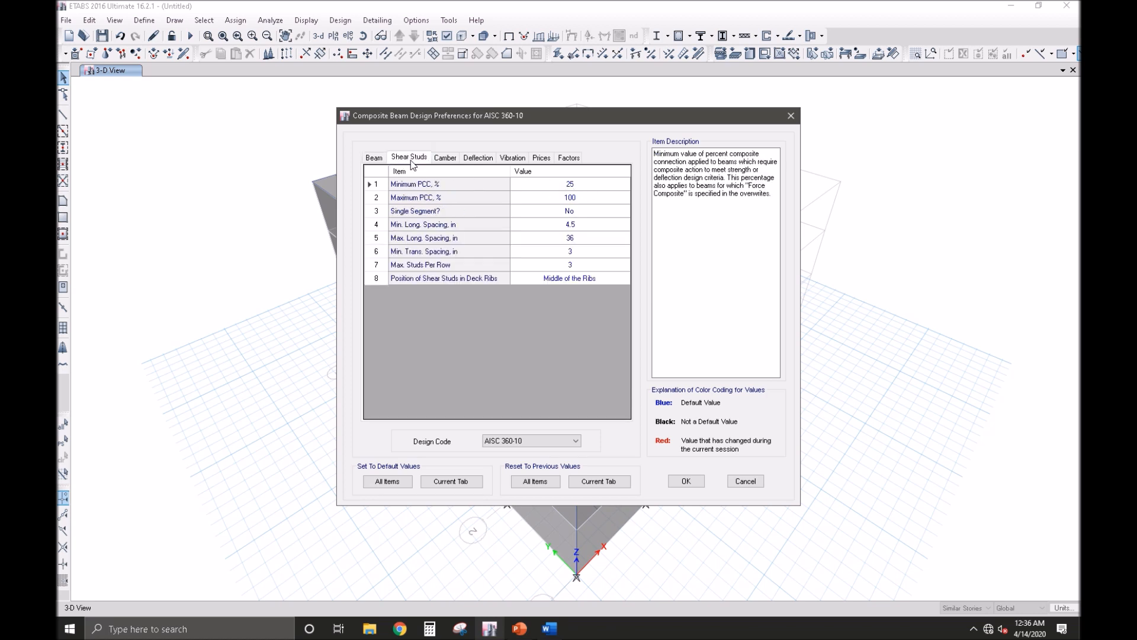
left_click(453, 158)
left_click(469, 159)
left_click(510, 159)
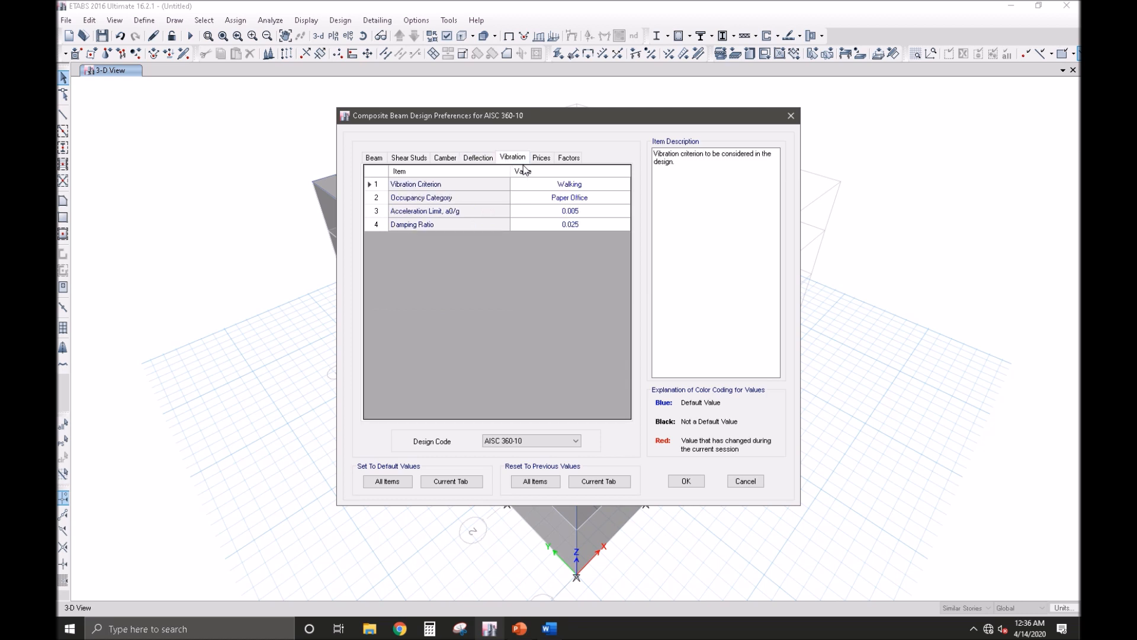
left_click(541, 158)
left_click(570, 159)
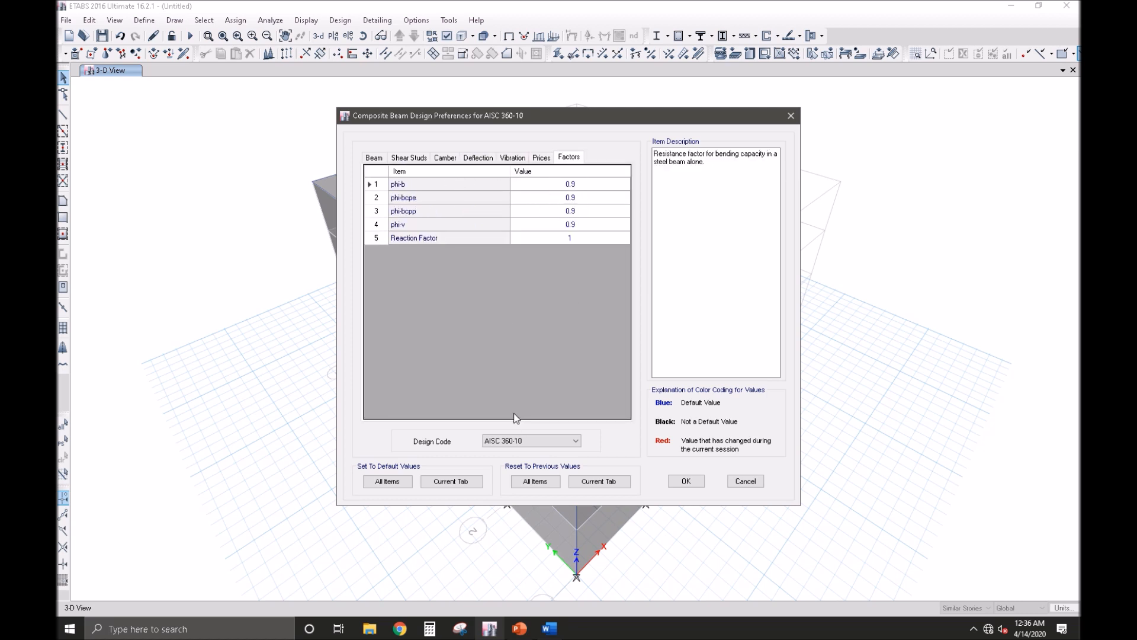
left_click(542, 443)
left_click(543, 440)
left_click(683, 482)
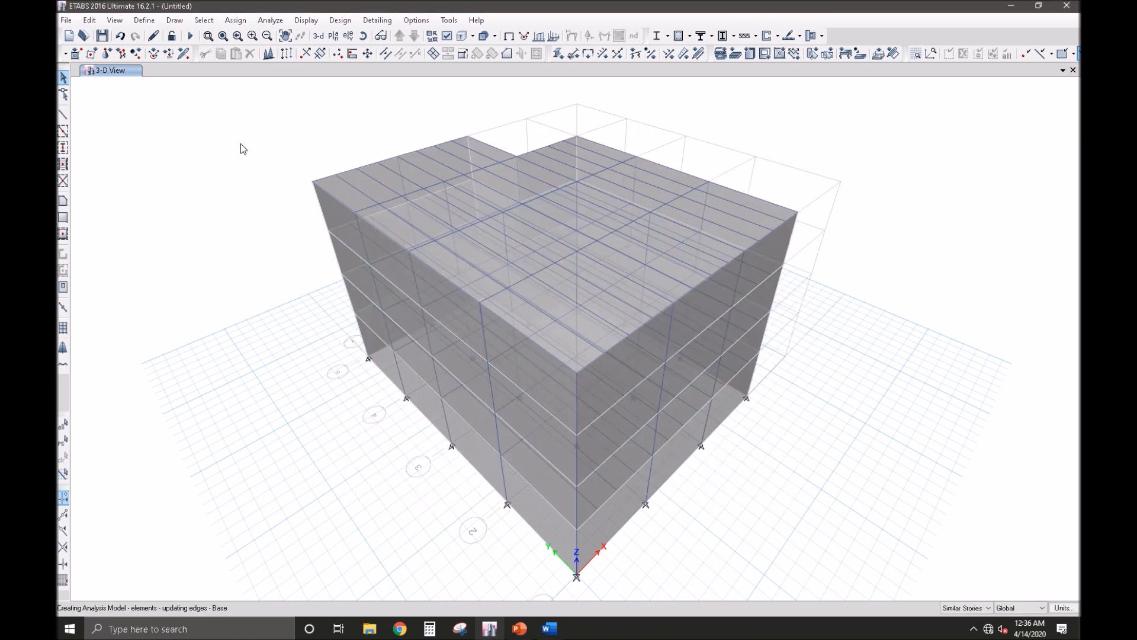
Step: Run the analysis, saving the model as MODEL 1 in the Downloads folder
left_click(189, 39)
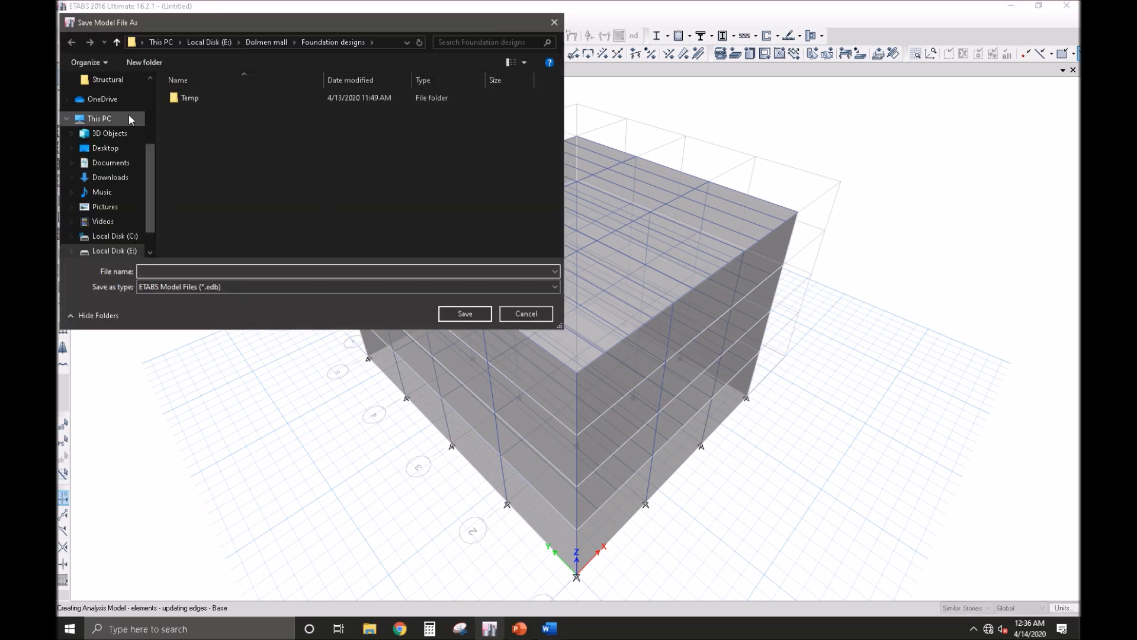
left_click(110, 177)
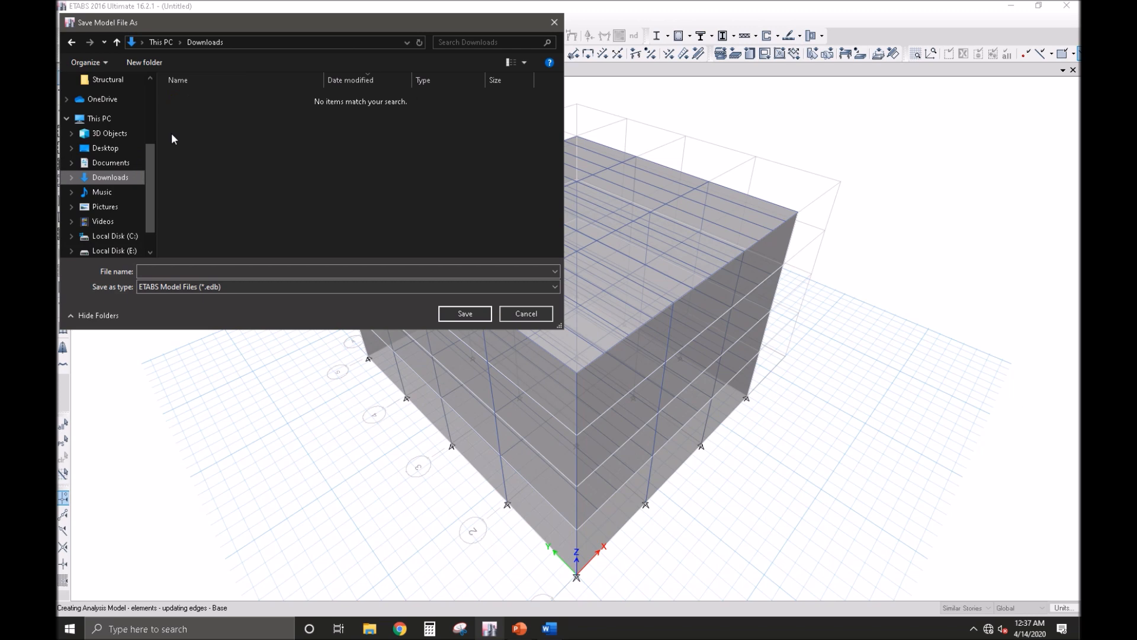
left_click(212, 273)
type("MODEL 1")
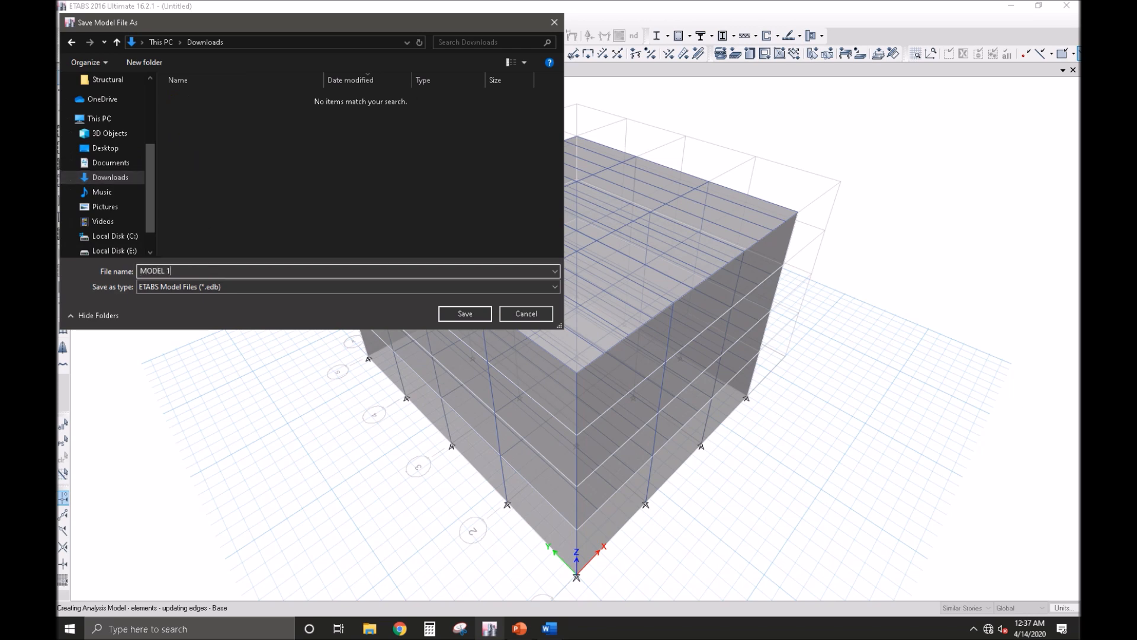
left_click(455, 317)
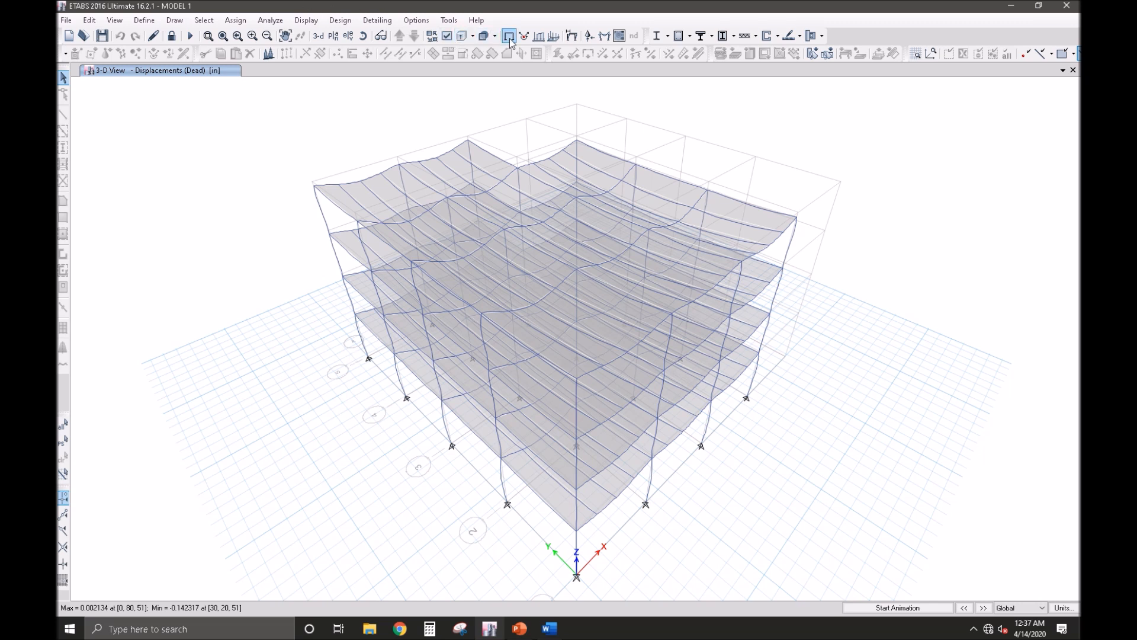
Step: Display the building's deformed shape for mode number 1 of the Modal case with automatic scaling
left_click(562, 37)
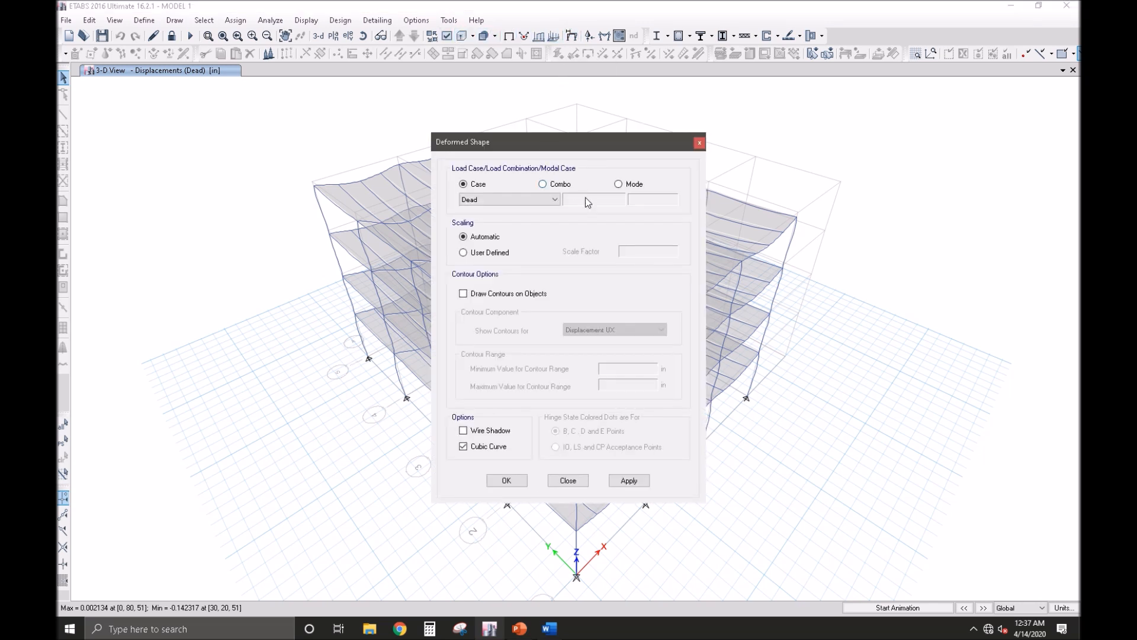
left_click(619, 186)
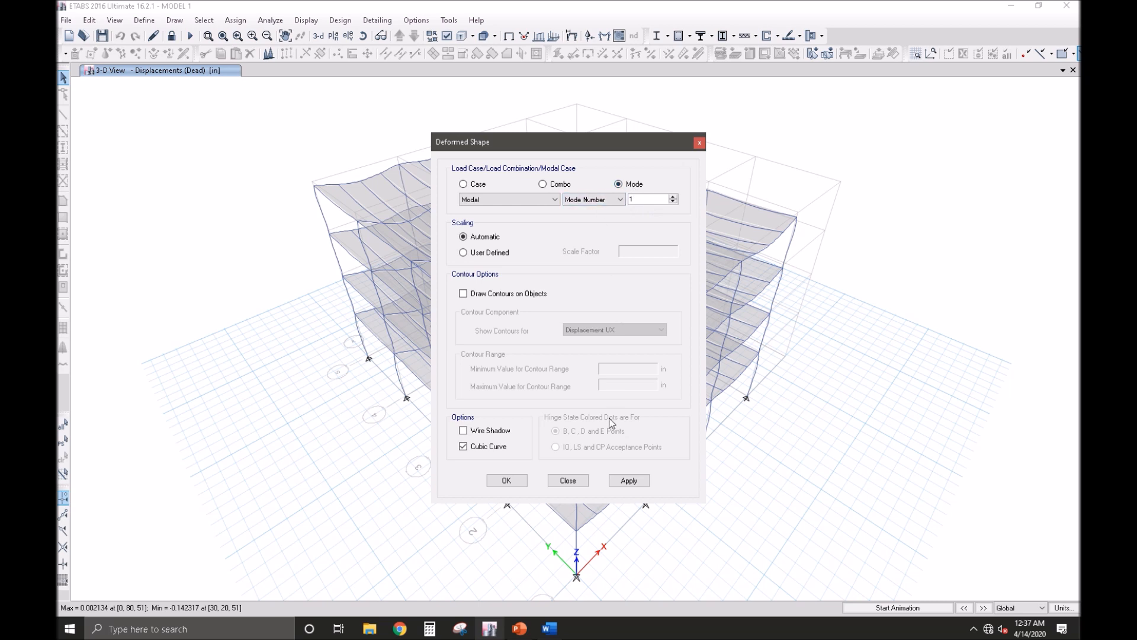
left_click(626, 481)
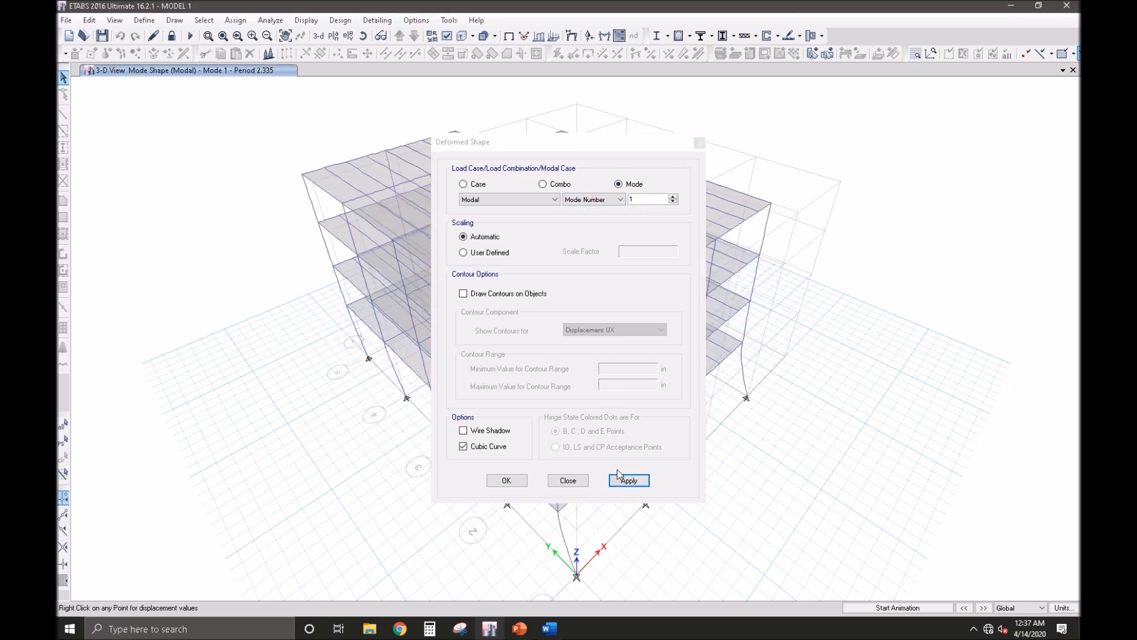
Step: View the deformed shapes for the WINDX and WINDX1 load cases, and return to the undeformed shape
left_click(474, 186)
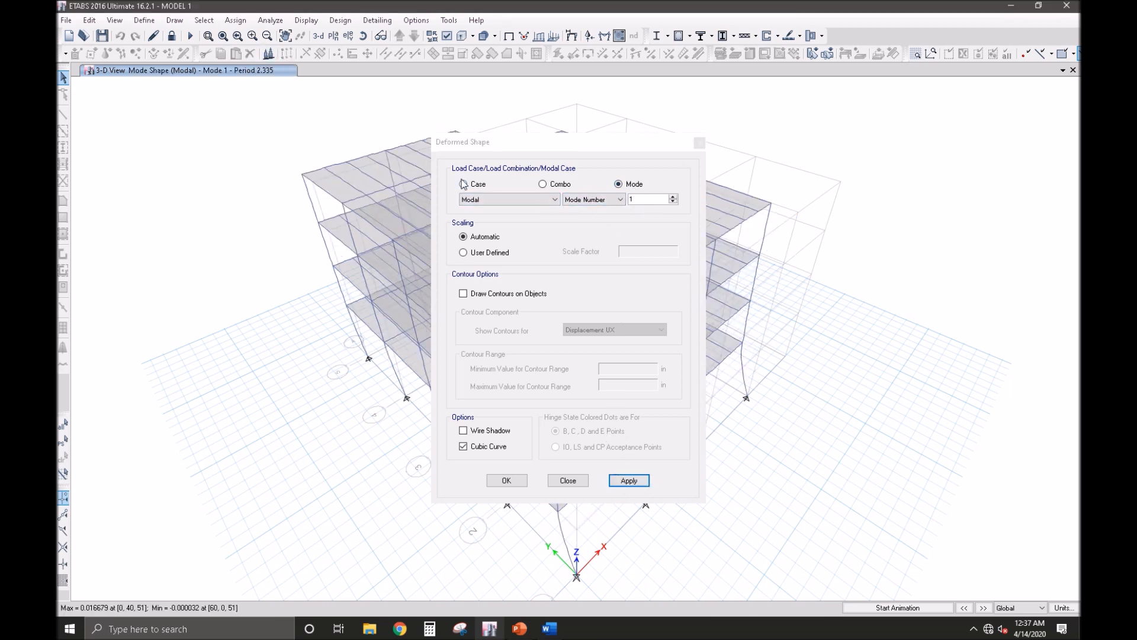
left_click(551, 199)
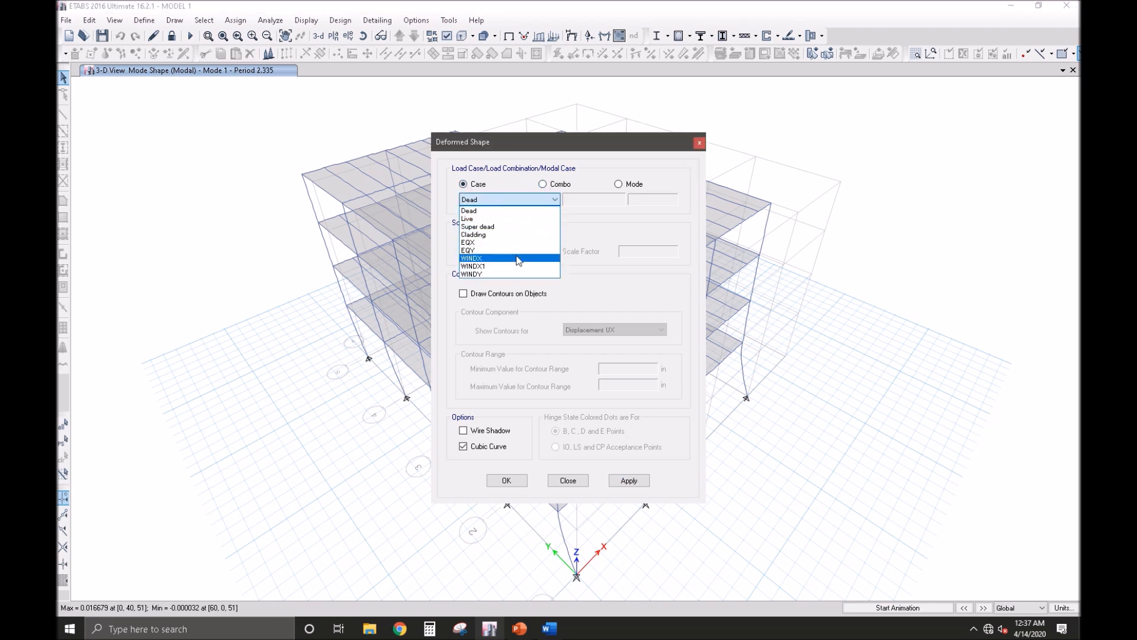
left_click(472, 258)
left_click(628, 481)
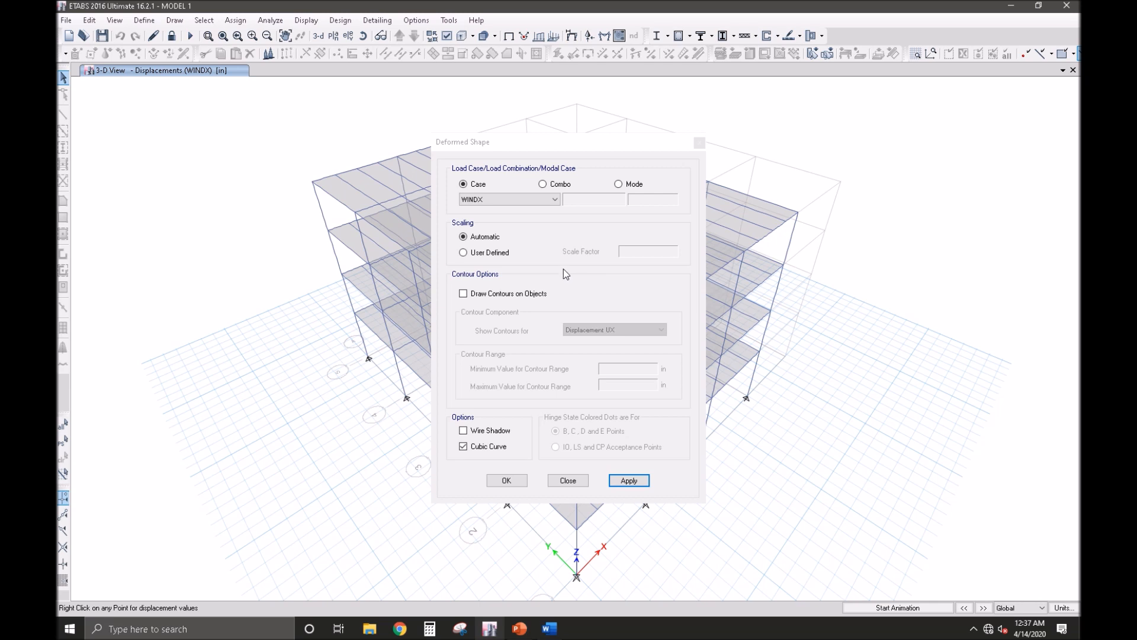
left_click(515, 199)
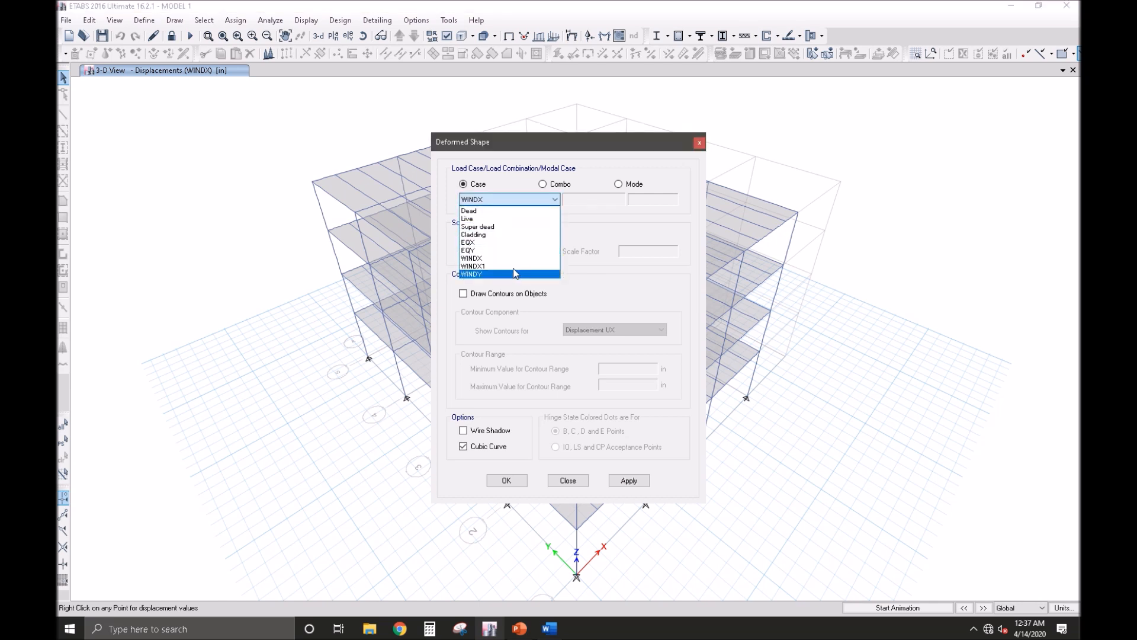
left_click(517, 267)
left_click(629, 481)
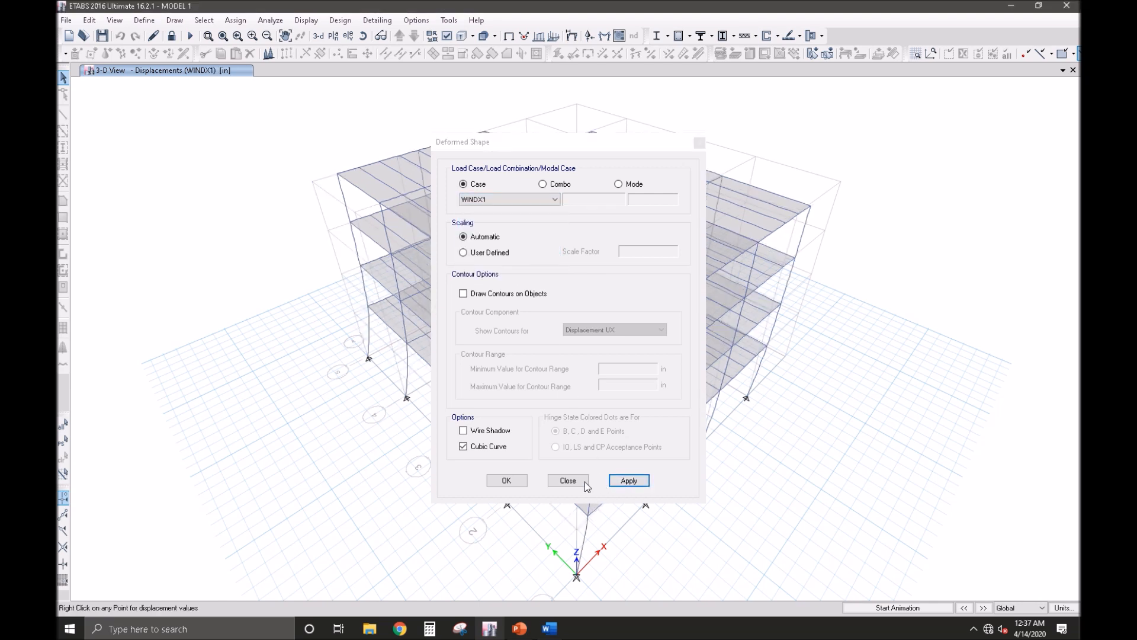
left_click(507, 480)
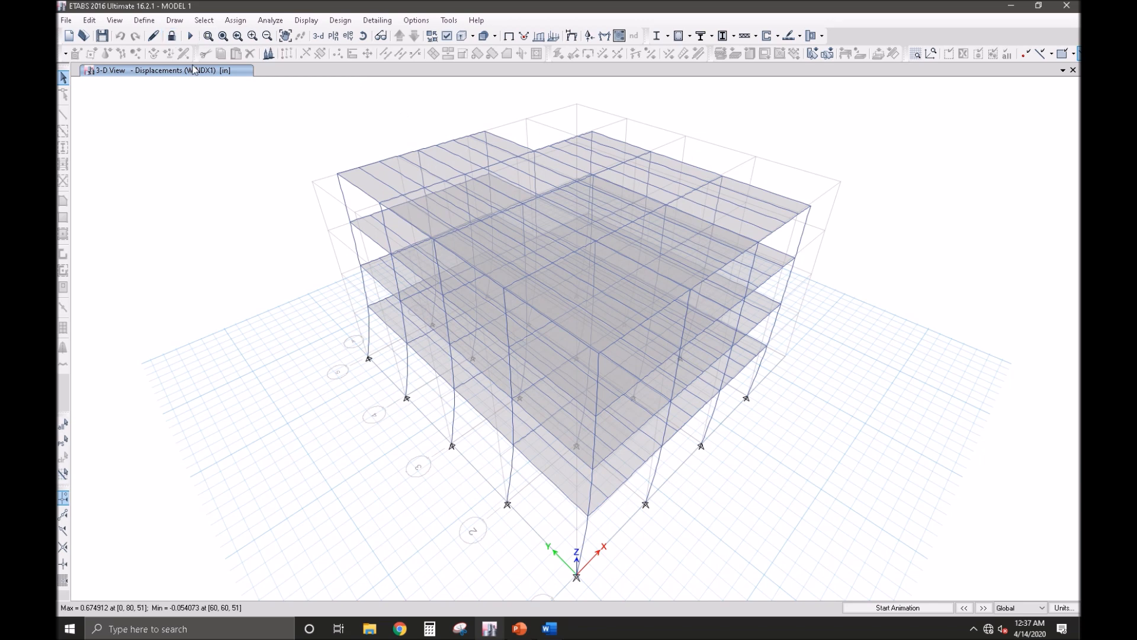
left_click(508, 36)
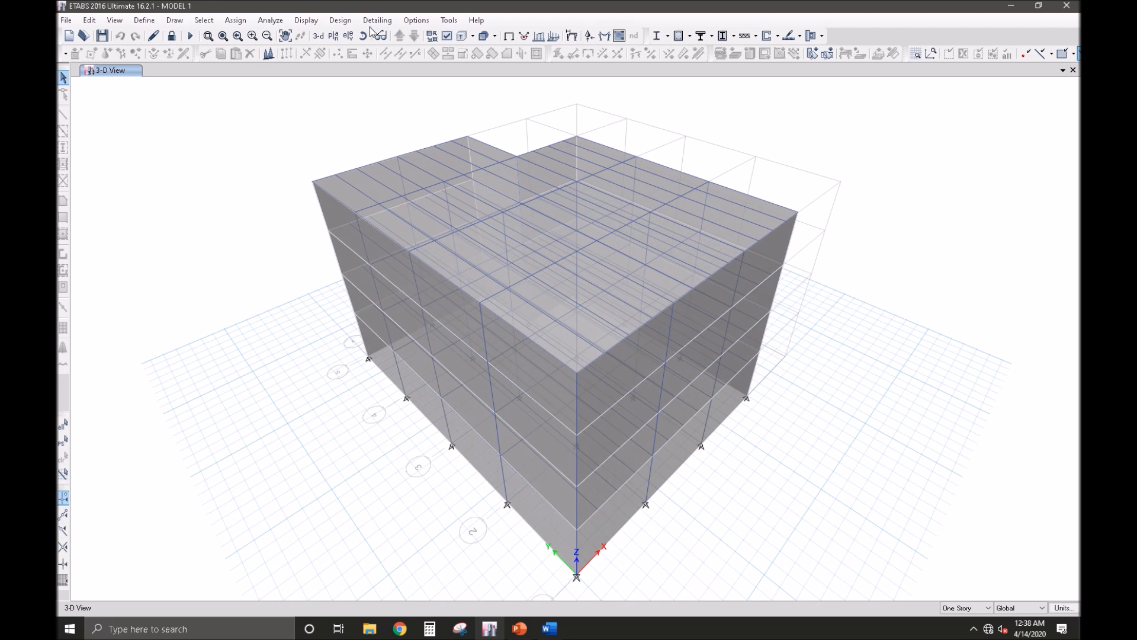
Step: Examine the load cases and scale factors of the composite beam construction design combinations DCmpC1 and DCmpC2
left_click(341, 20)
mouse_move(371, 67)
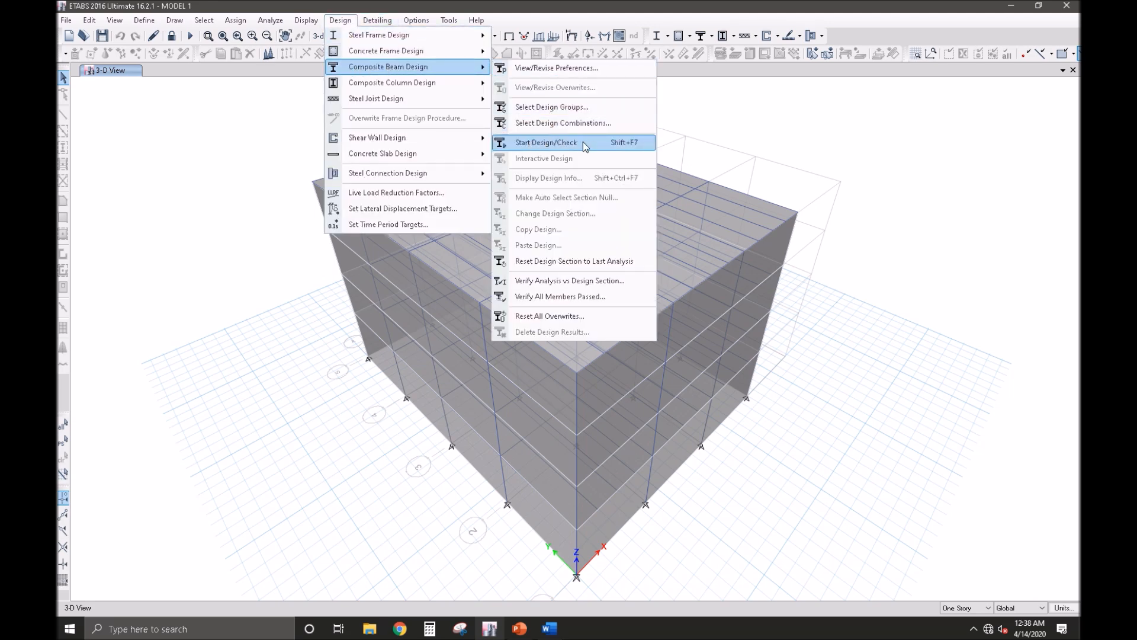
left_click(548, 124)
left_click(624, 271, "shift")
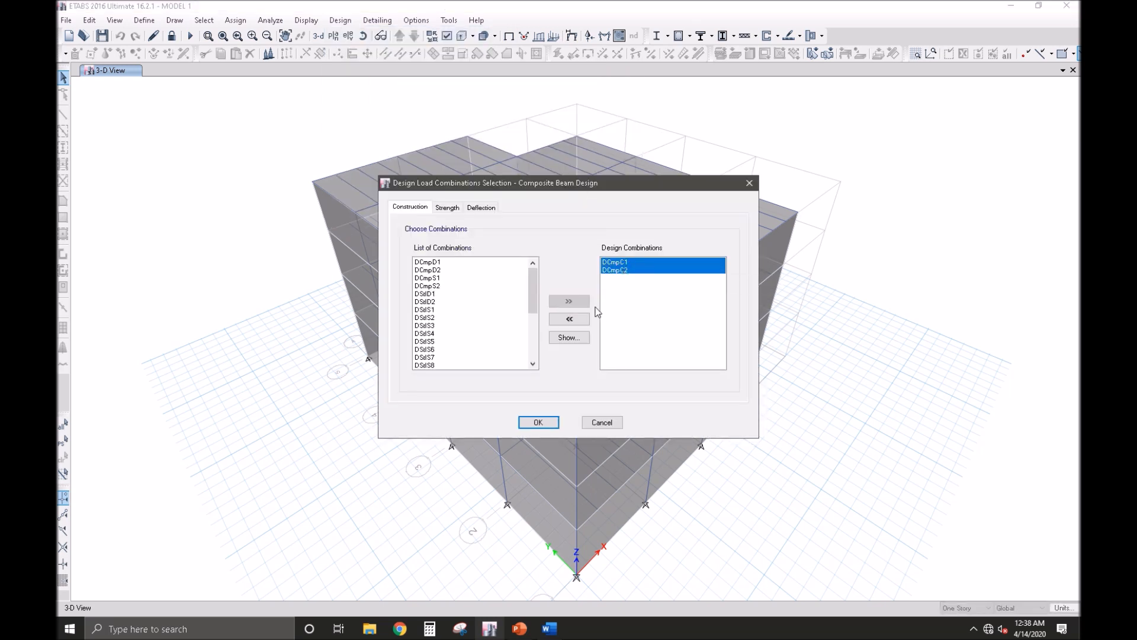
left_click(570, 337)
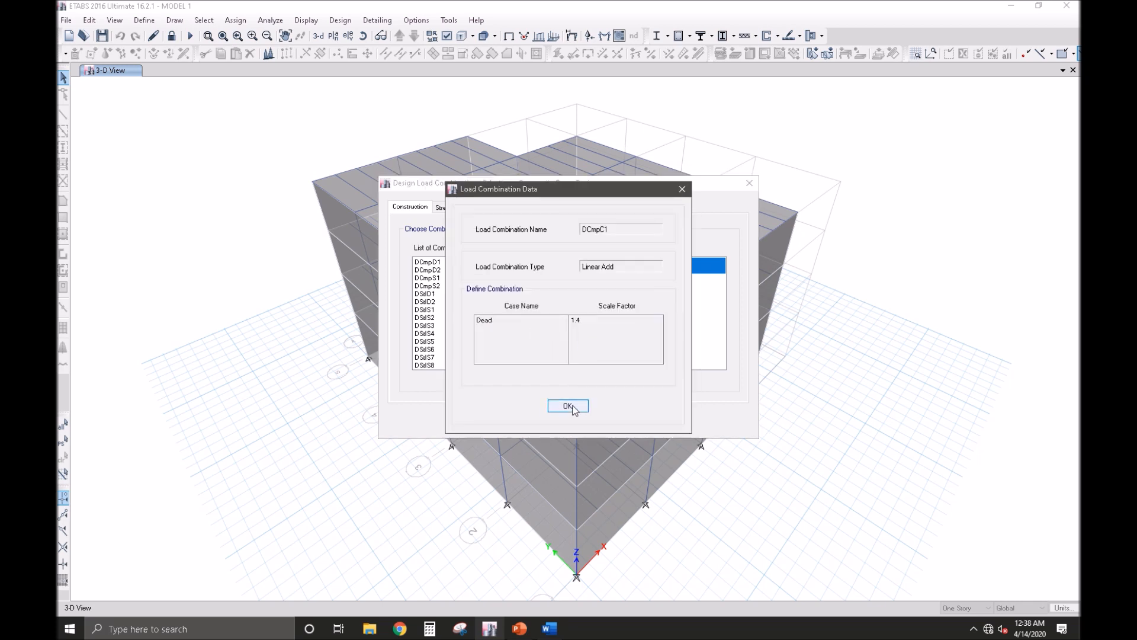
left_click(571, 407)
left_click(633, 271)
left_click(569, 338)
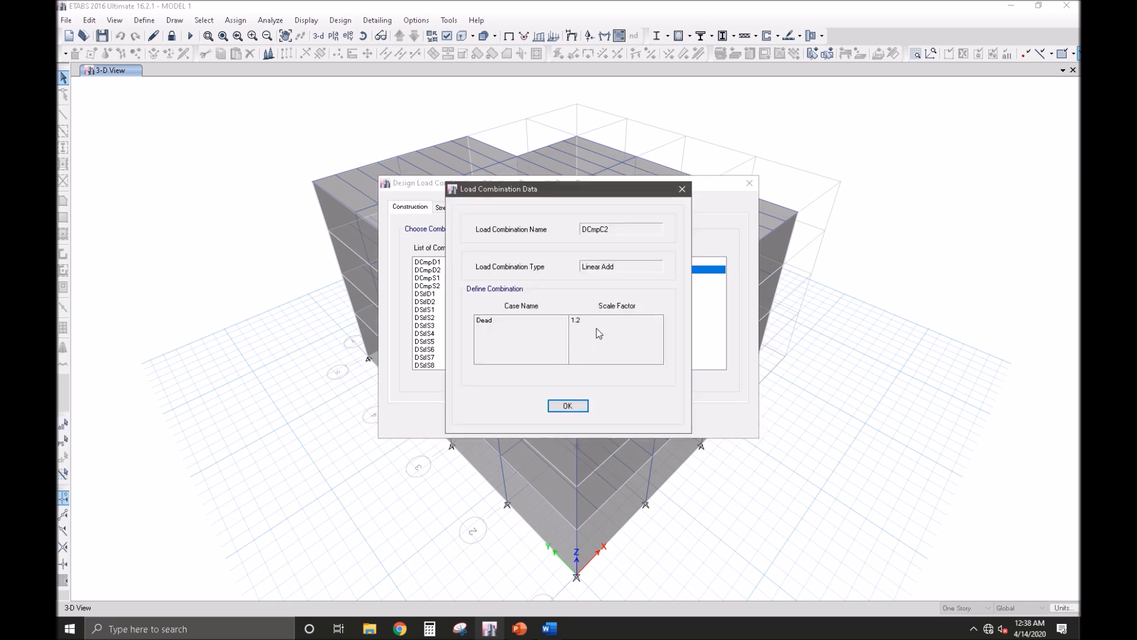
left_click(569, 406)
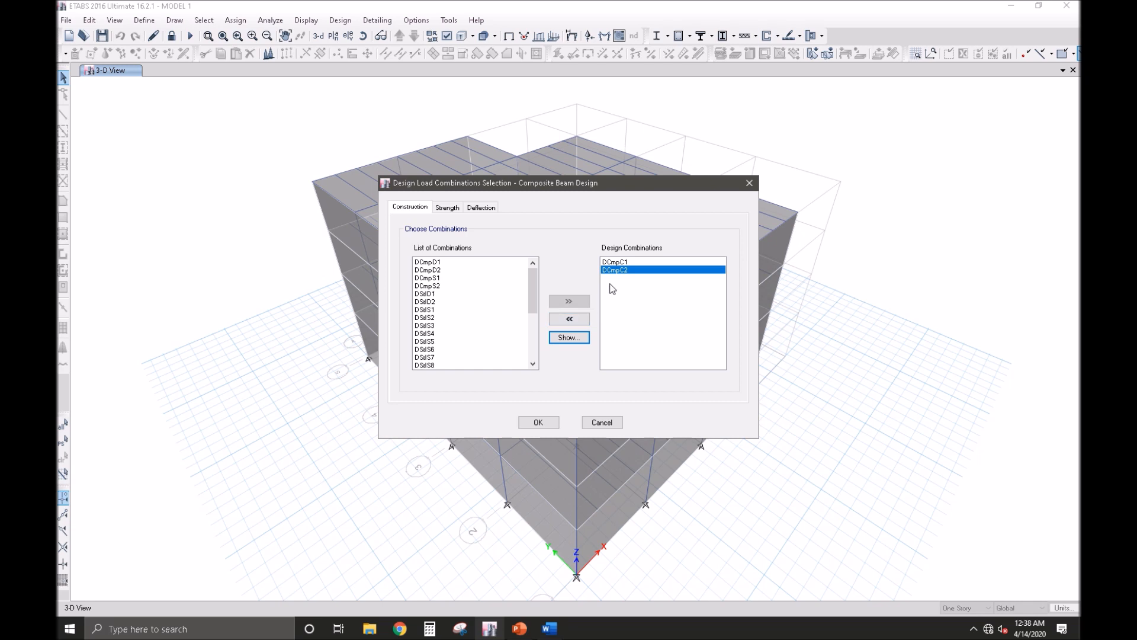
left_click(616, 262)
left_click(584, 341)
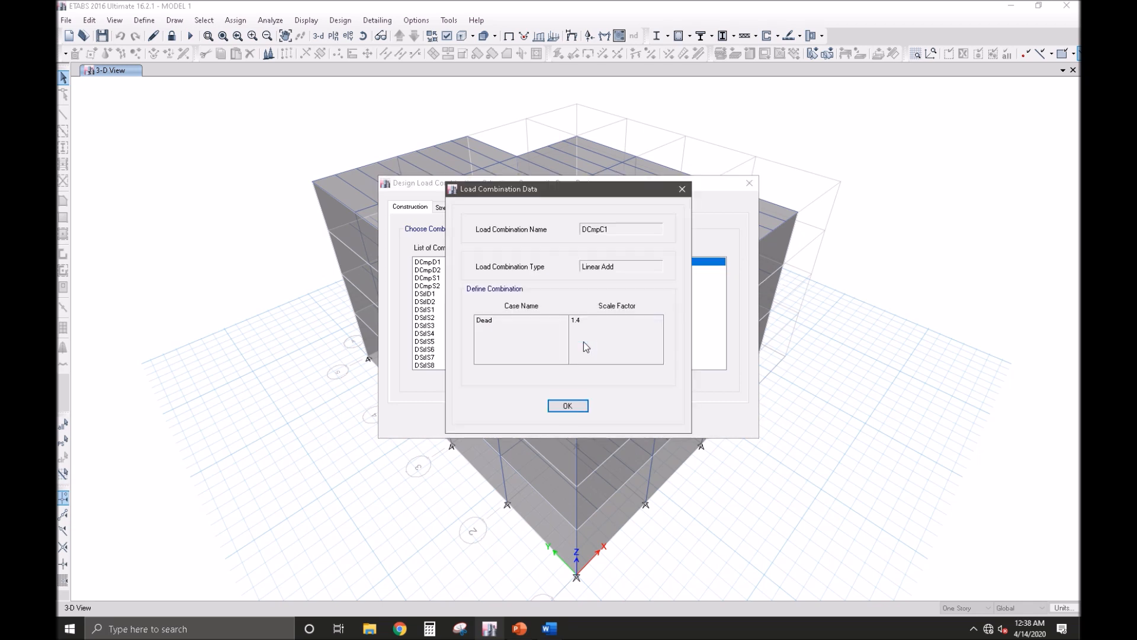
left_click(568, 406)
left_click(633, 271)
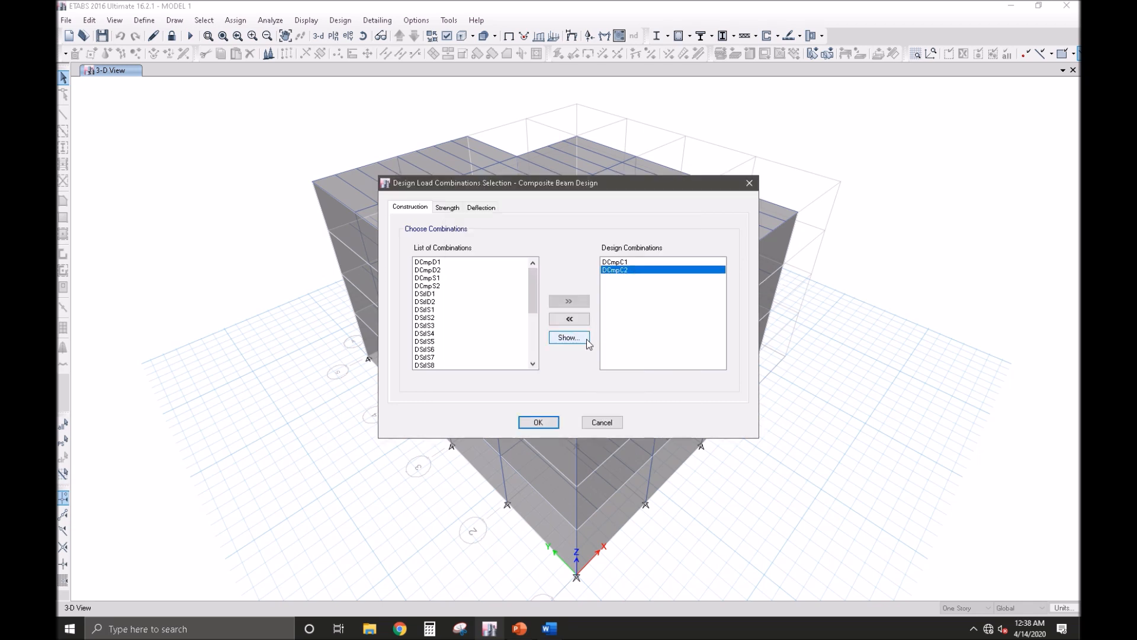
left_click(587, 342)
left_click(568, 406)
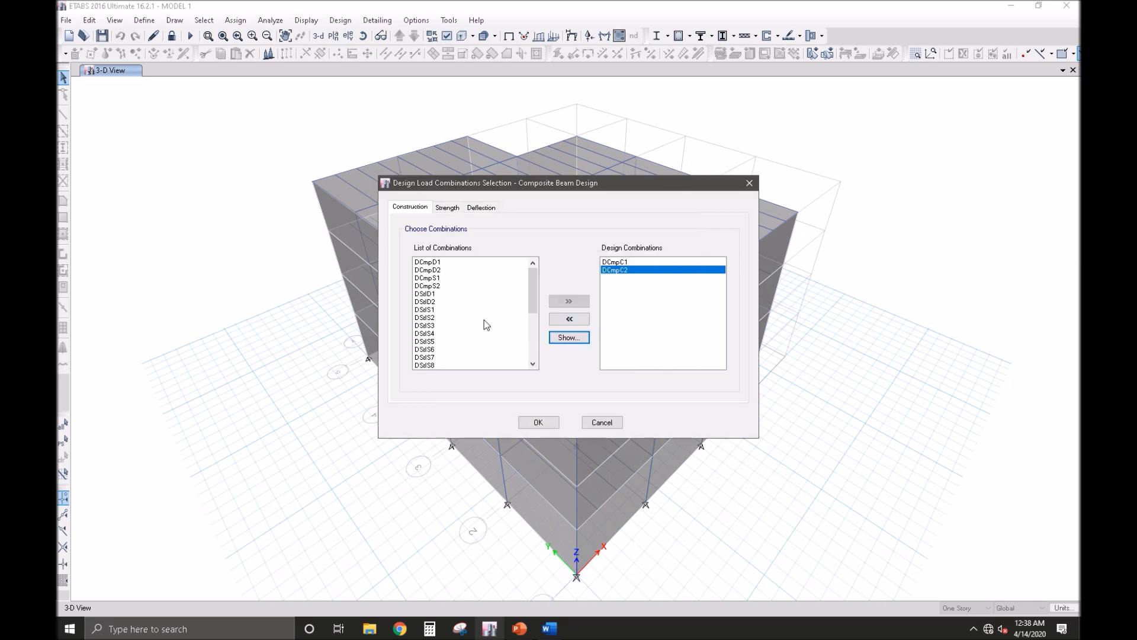
Step: Inspect the definitions of the unassigned combinations DCmpD1 and DCmpS1 in the composite beam construction selection
left_click(443, 262)
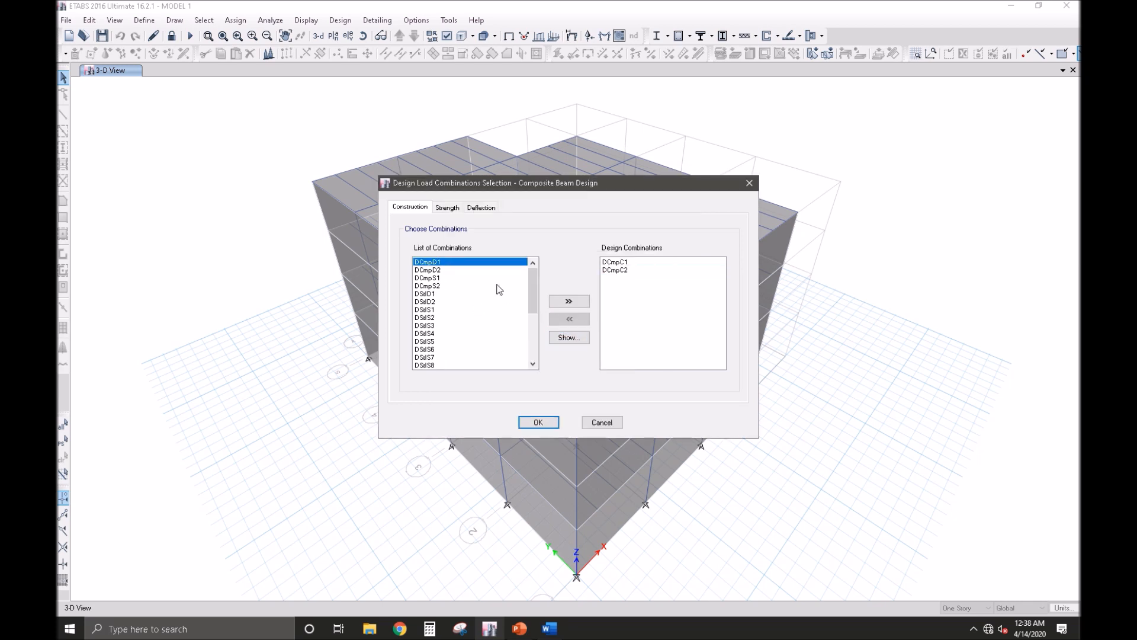
left_click(569, 337)
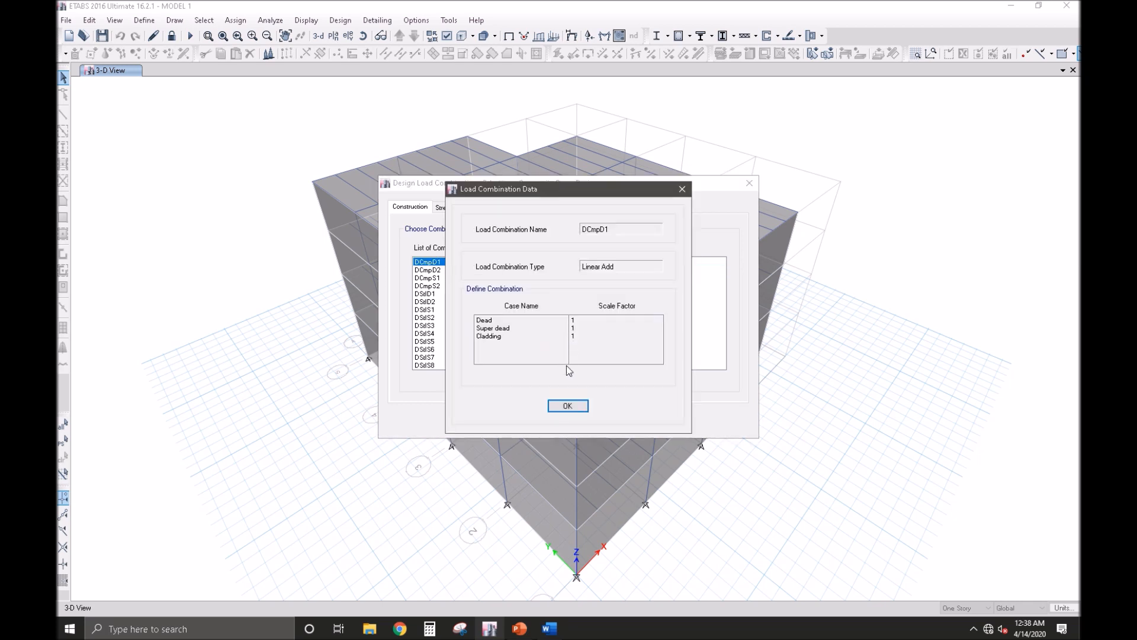
left_click(568, 407)
left_click(461, 278)
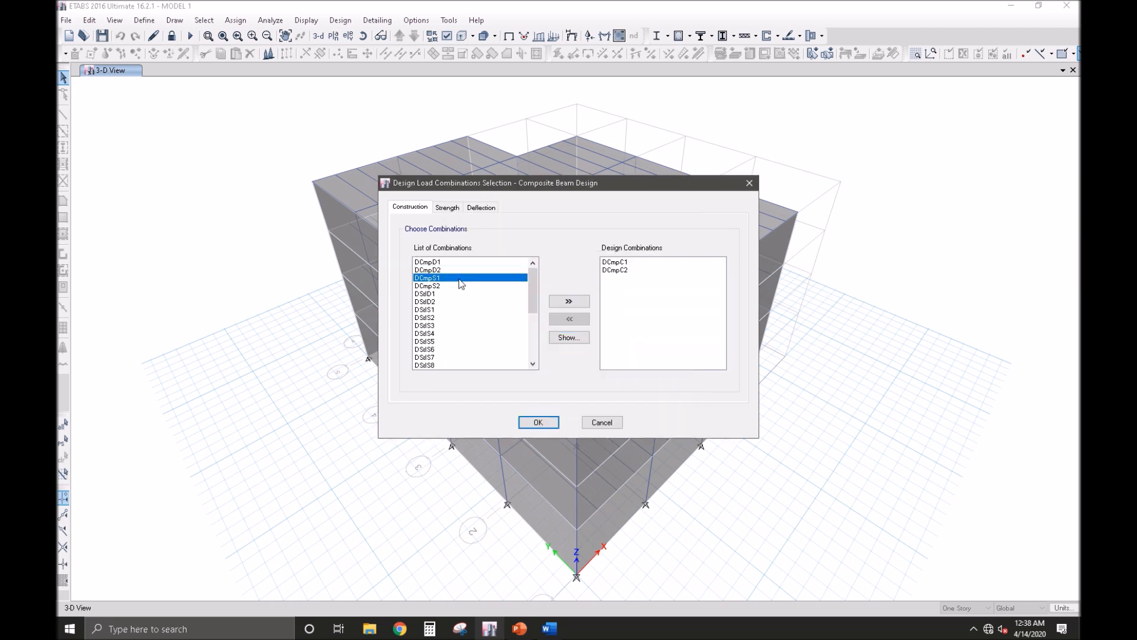
left_click(564, 336)
left_click(566, 405)
Step: Recheck the scale factors of construction combinations DCmpC1 and DCmpC2 for comparison with the unassigned combinations
left_click(620, 263)
left_click(580, 337)
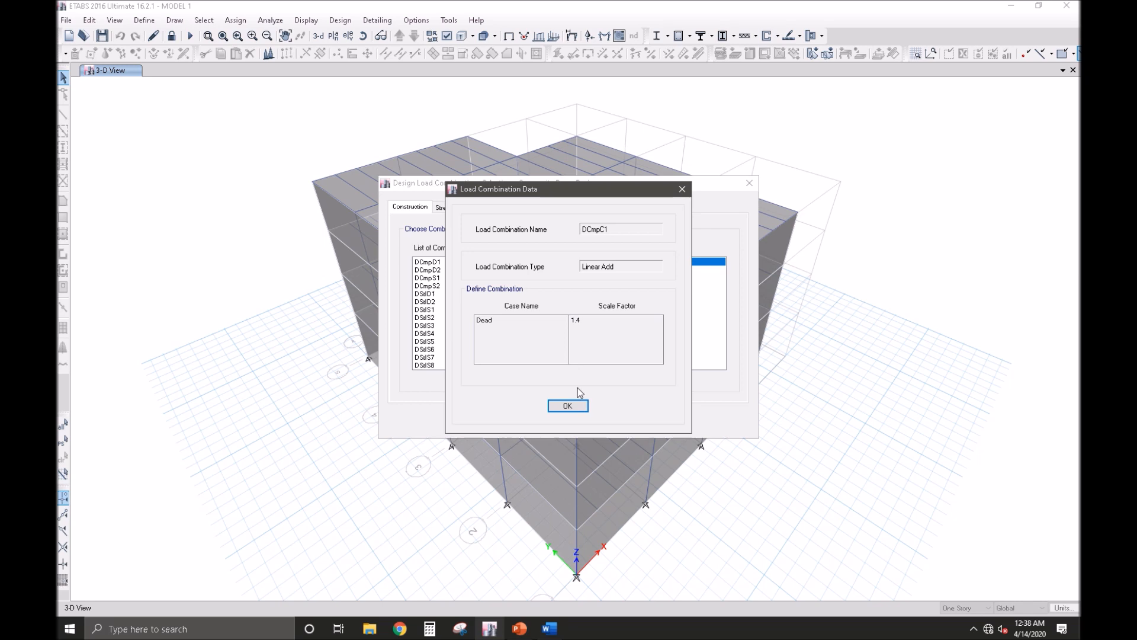
left_click(568, 406)
left_click(617, 270)
left_click(583, 340)
left_click(578, 405)
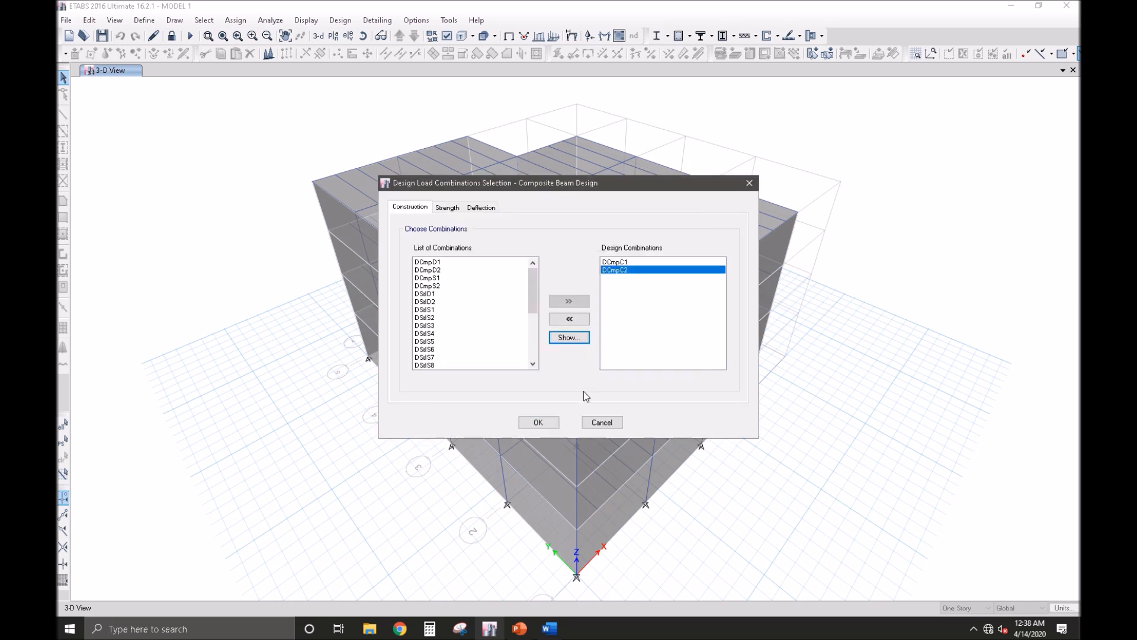
Step: Review the load cases and scale factors of combinations DCmpS1 and DCmpS2
left_click(439, 264)
left_click(438, 277)
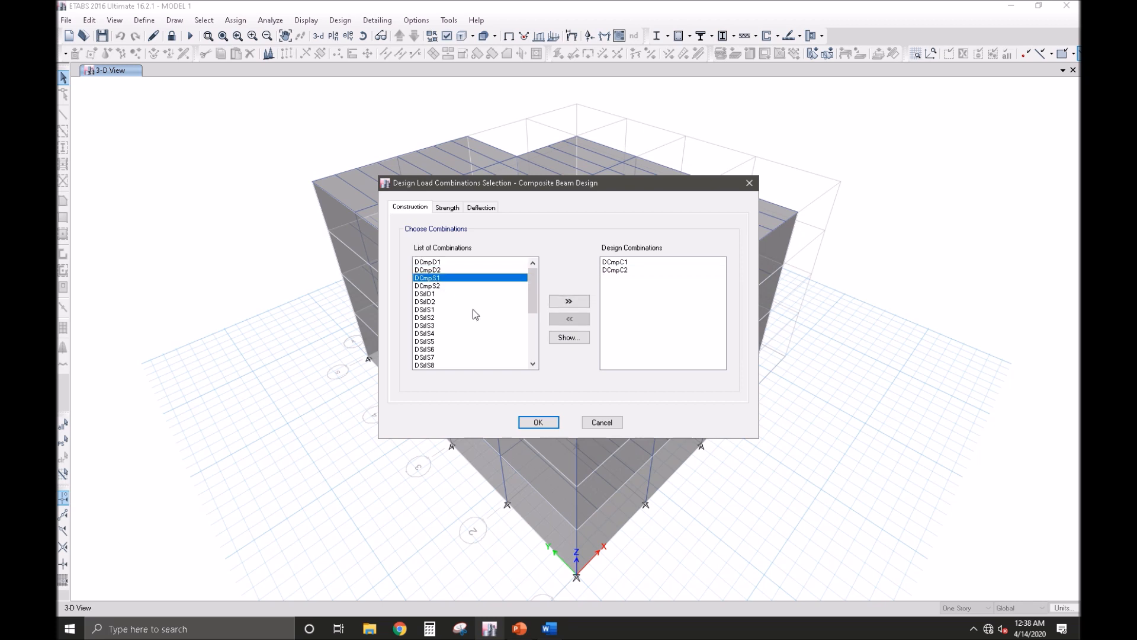
left_click(580, 342)
left_click(574, 405)
left_click(461, 294)
left_click(463, 286)
left_click(582, 338)
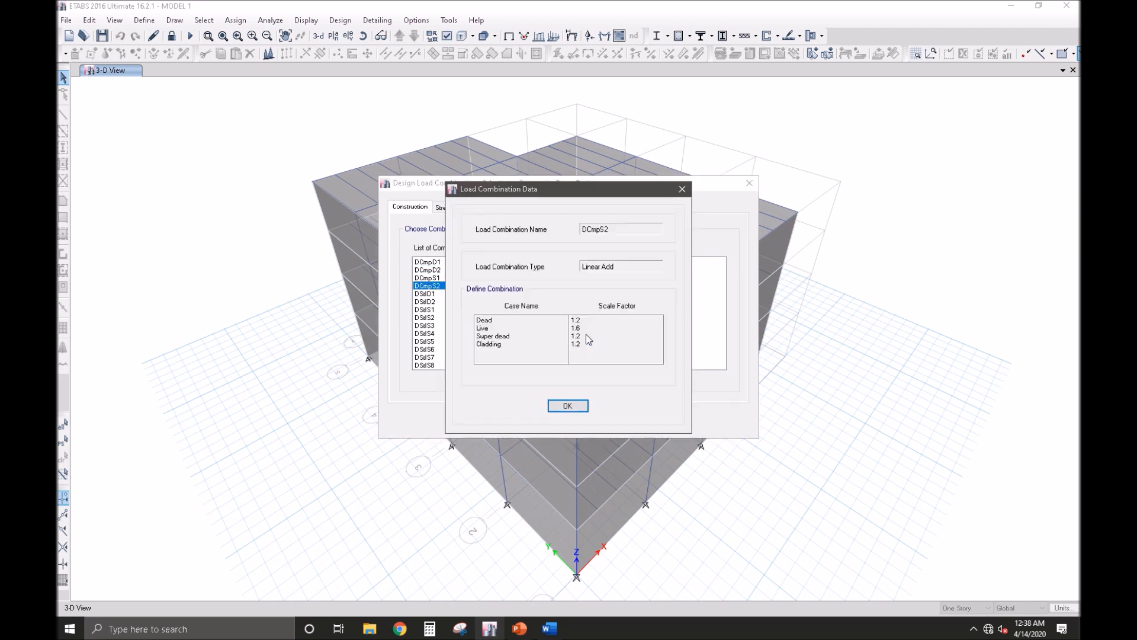
left_click(570, 406)
Step: Add DCmpD1, DCmpD2, DCmpS1 and DCmpS2 to the composite beam construction design combinations, checking DCmpD2's definition before accepting
left_click_drag(475, 265, 475, 286)
left_click(572, 302)
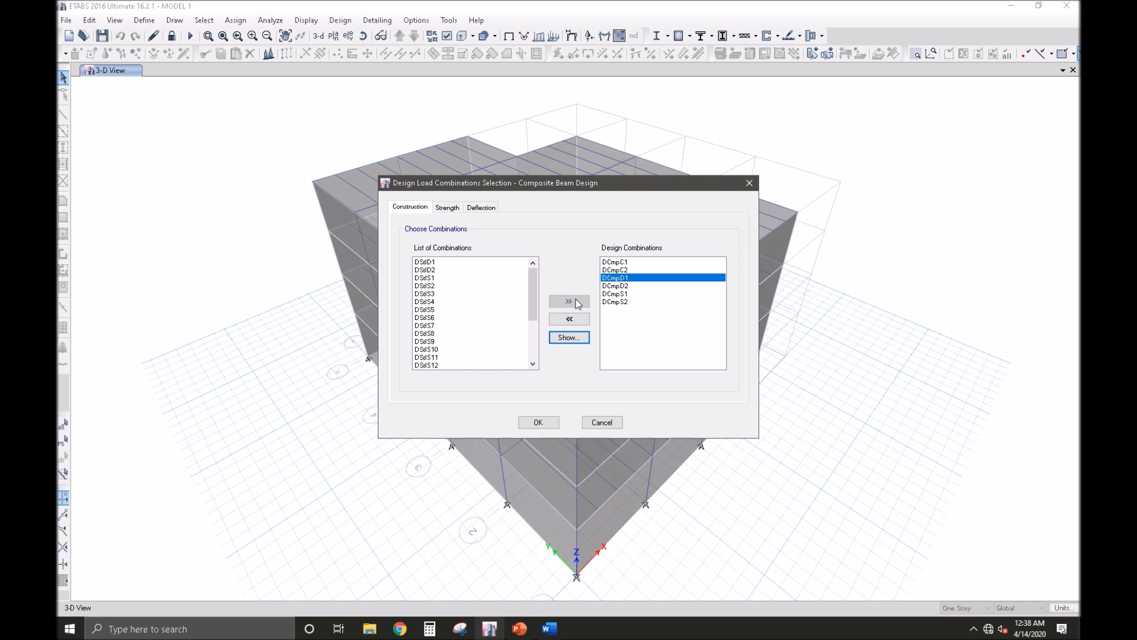
left_click(619, 285)
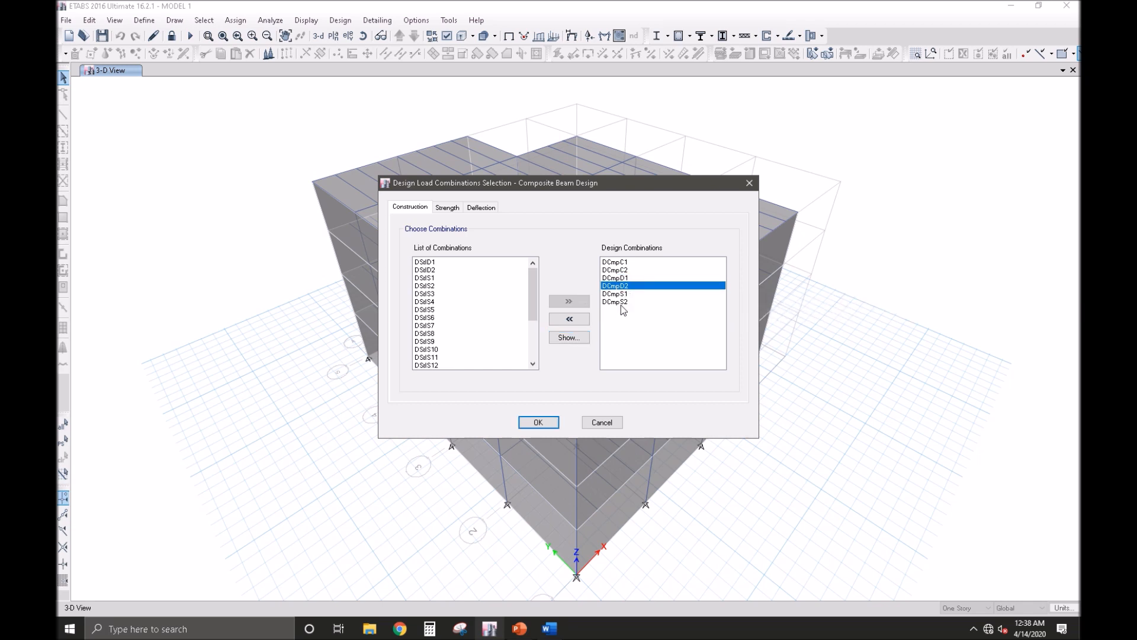
left_click(569, 338)
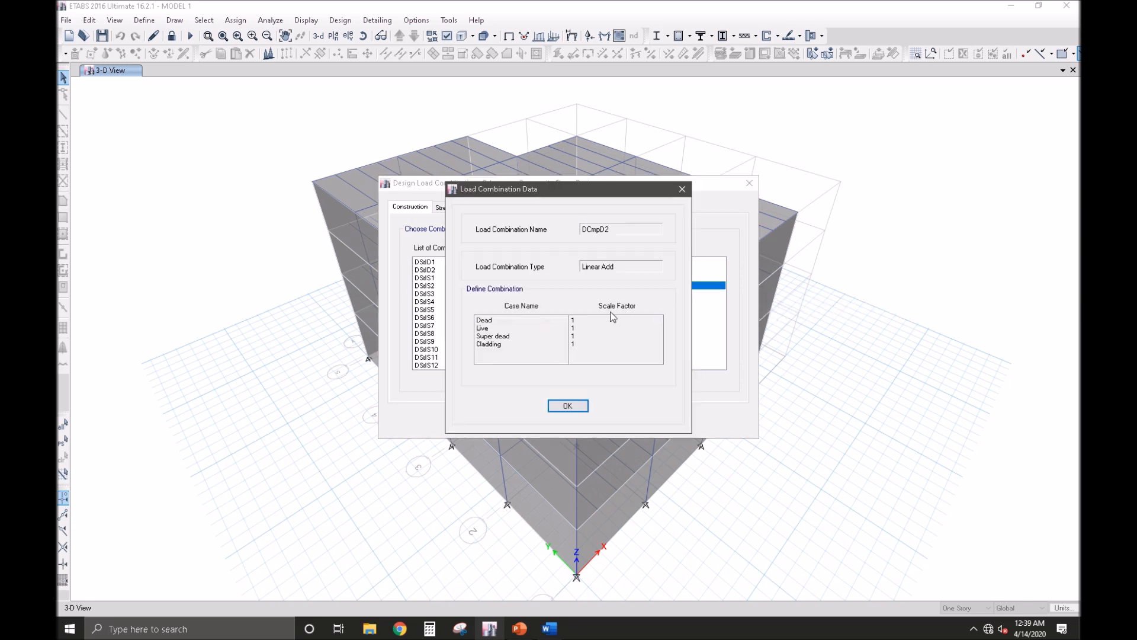
left_click(570, 405)
left_click(535, 422)
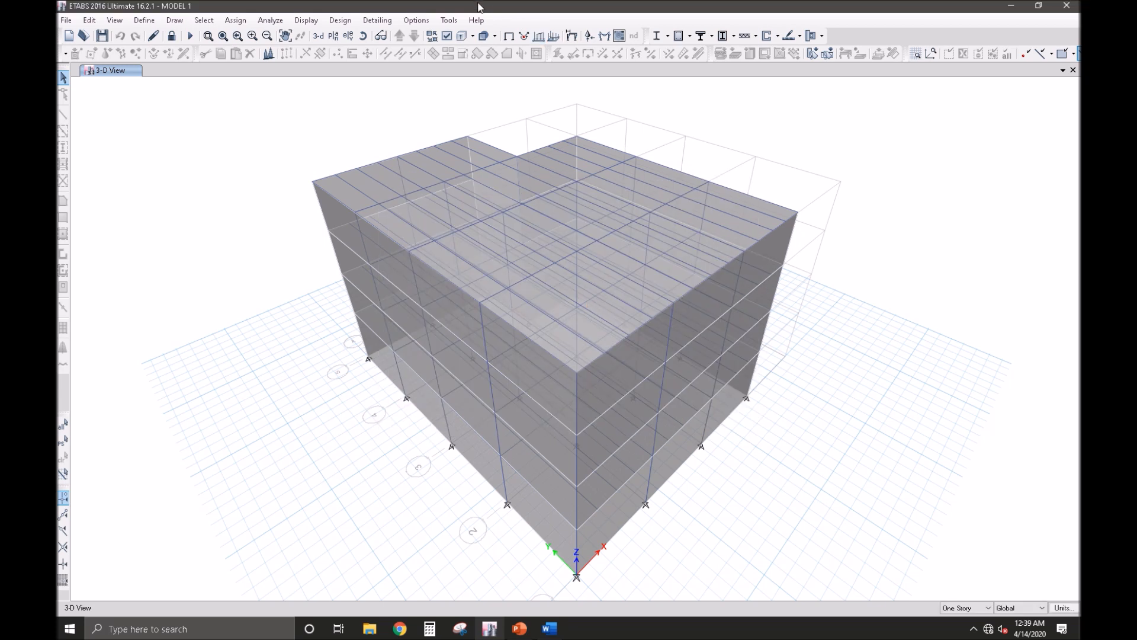
Step: Run the composite beam design check on the building
left_click(340, 21)
mouse_move(367, 70)
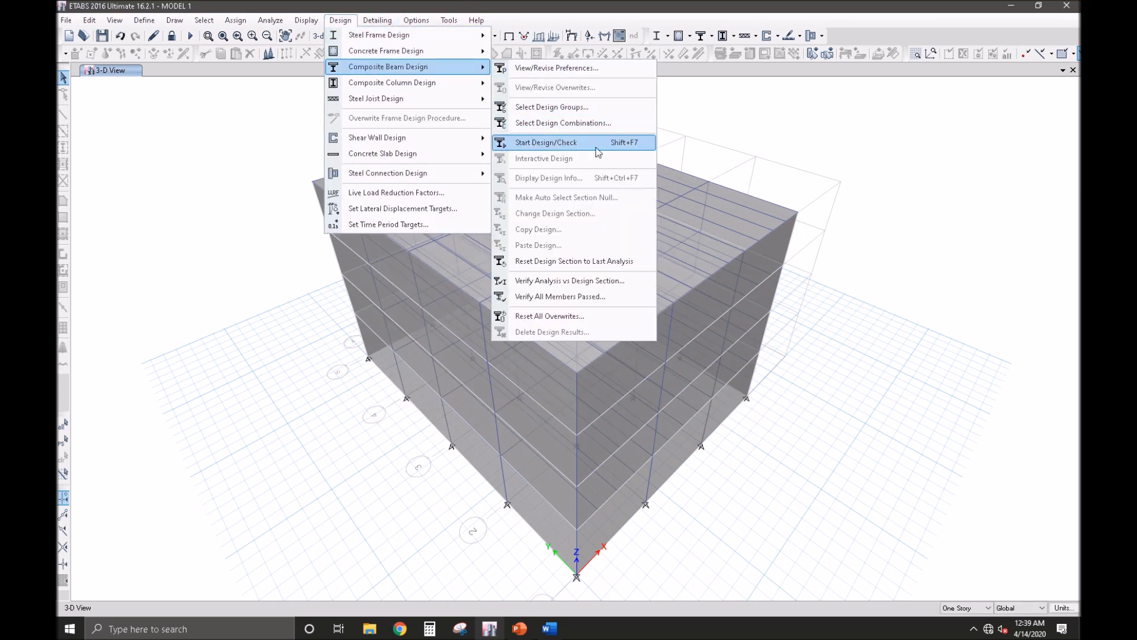
left_click(615, 144)
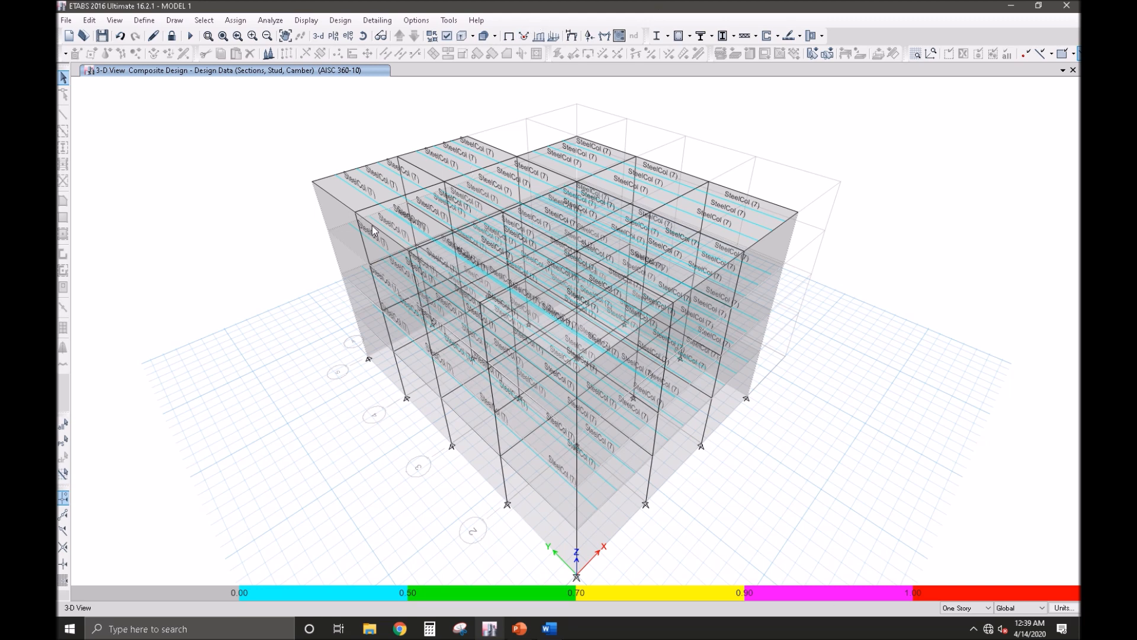
Step: Hide the exterior wall shells in the 3-D view and inspect the sections labelled on the composite beams
left_click(446, 36)
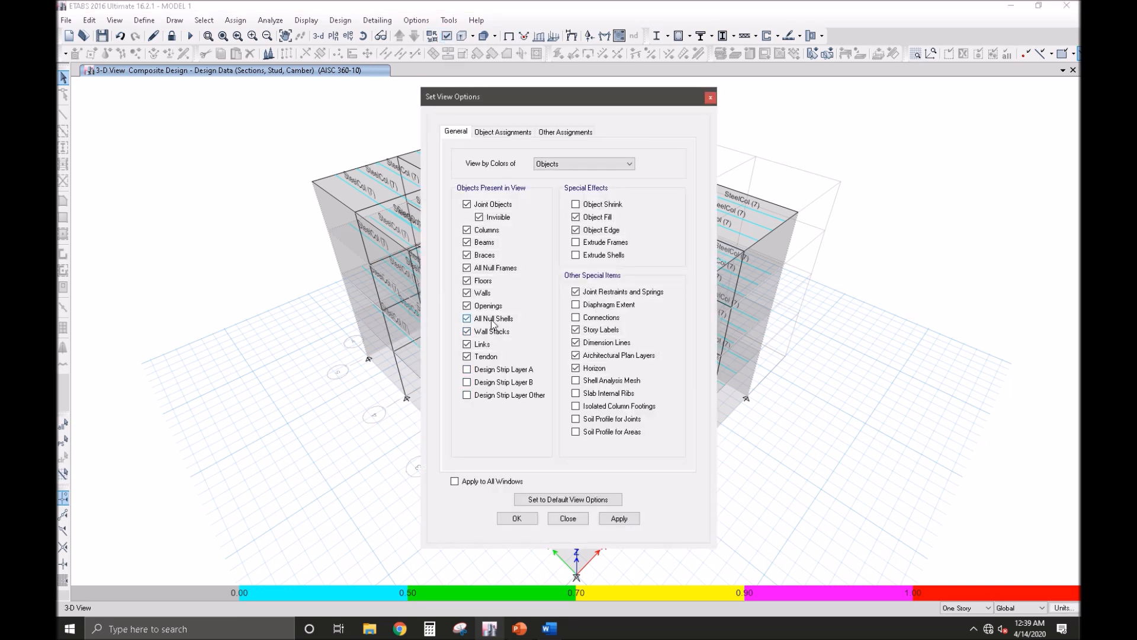
left_click(527, 519)
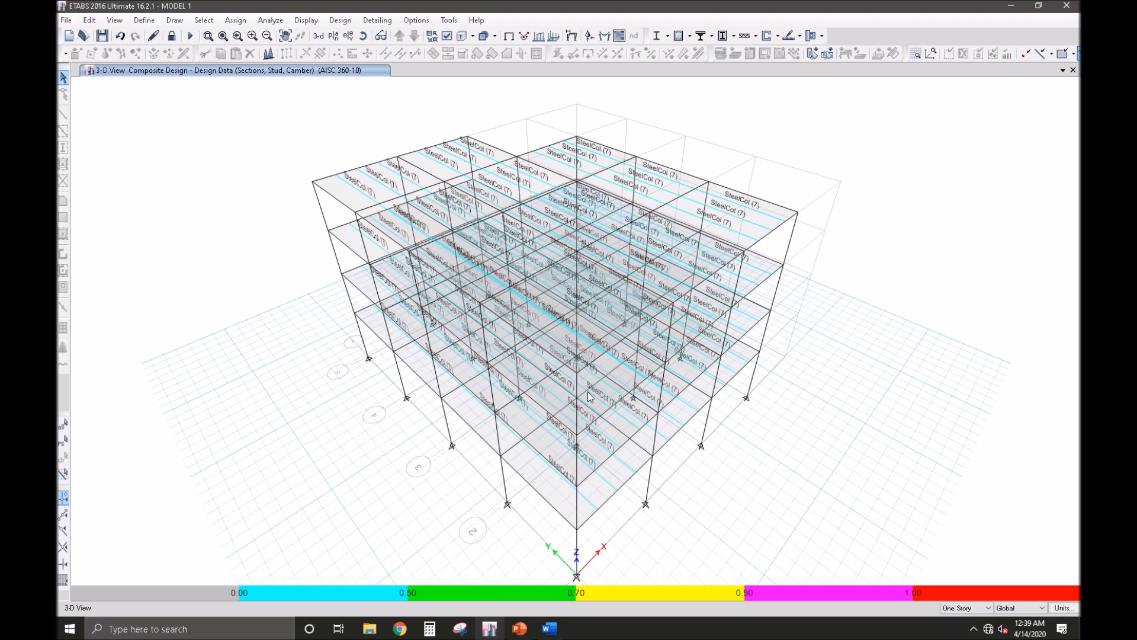
right_click_drag(787, 442, 759, 458, "ctrl")
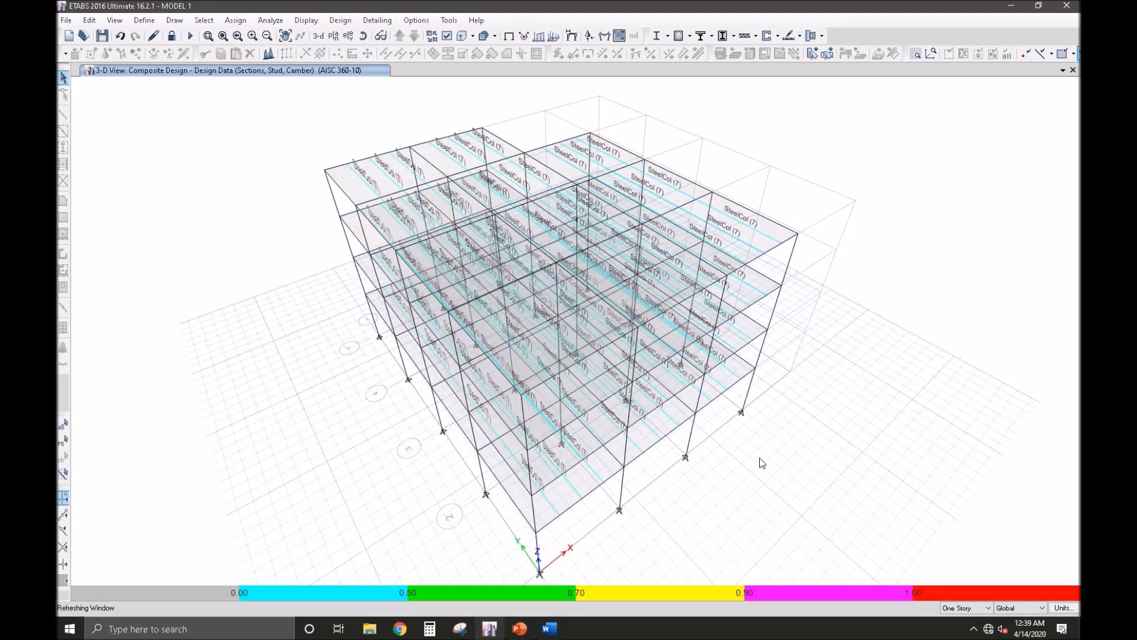
left_click(746, 230)
left_click(746, 230)
Step: Unlock the model, accepting deletion of the analysis results, and display the Story1 plan view
left_click(172, 36)
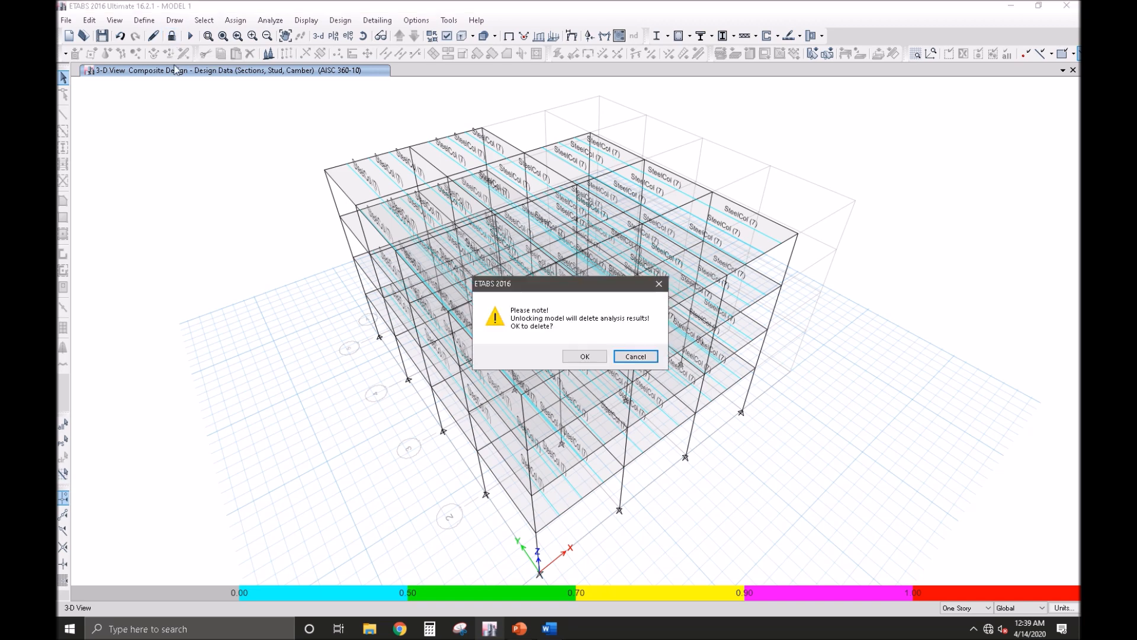
left_click(585, 356)
left_click(333, 35)
left_click(508, 300)
left_click(514, 461)
Step: Hide the floor deck in the Story1 plan so only the beams remain in view
left_click(624, 450)
right_click(759, 305)
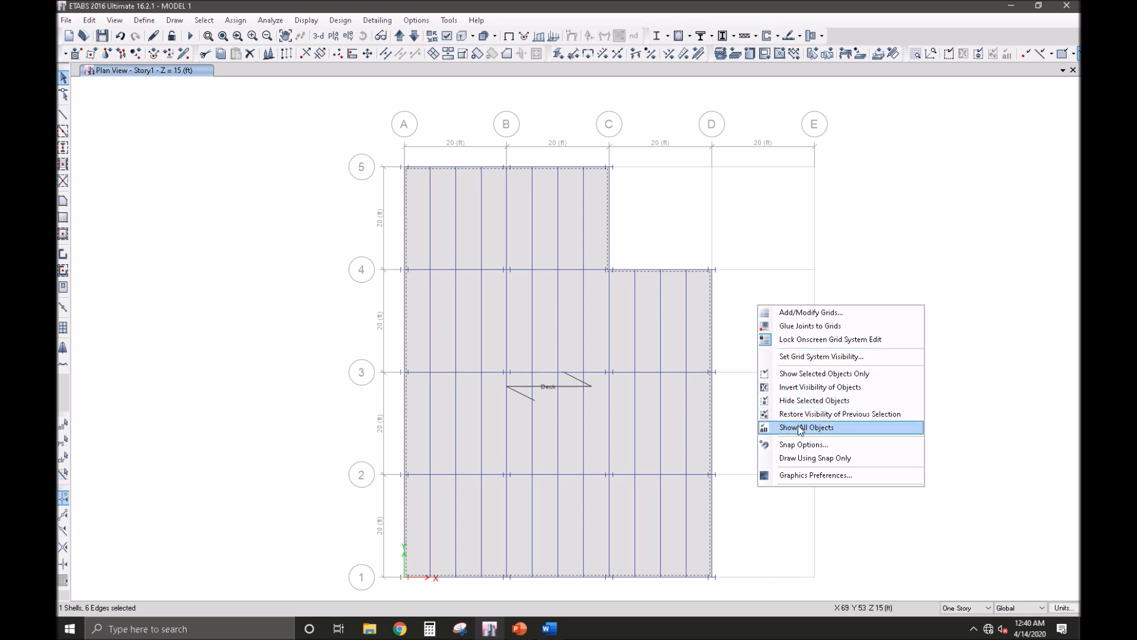
left_click(806, 400)
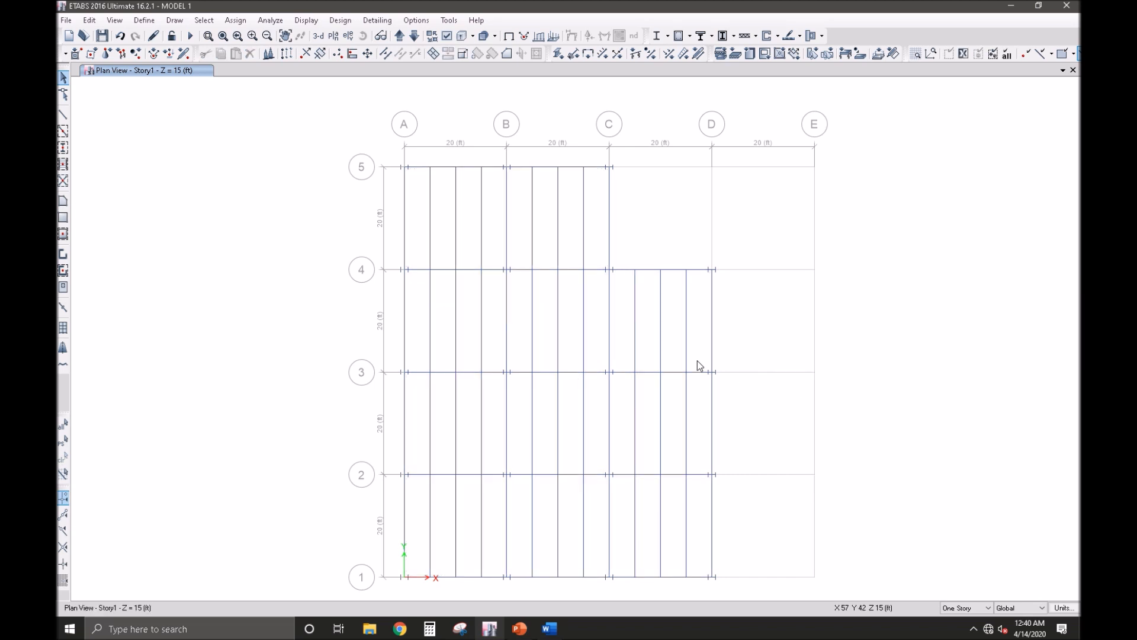
Step: Set the story scope to Similar Stories and clear the single-story selection of infill beams between grids C–D and 3–4
left_click_drag(694, 361, 627, 312)
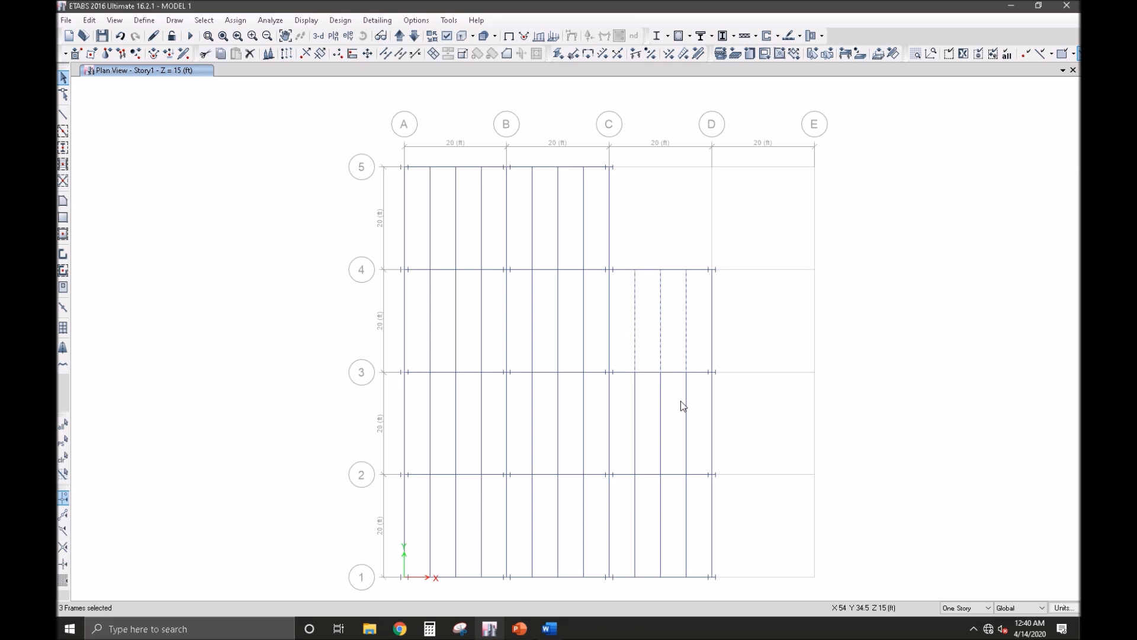
left_click(967, 607)
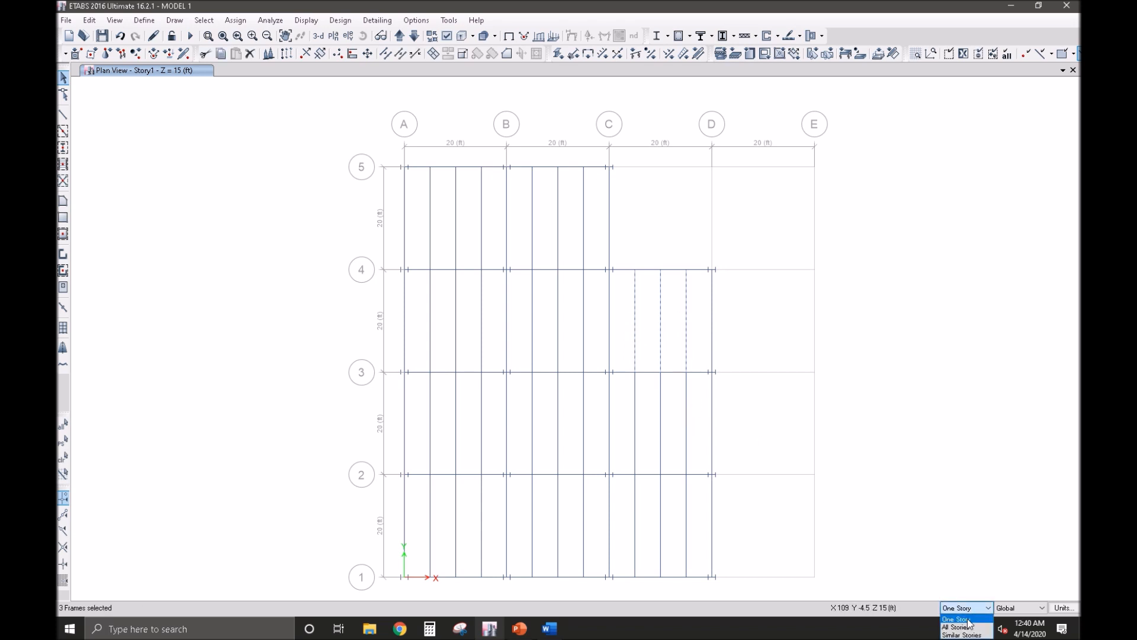
left_click(969, 635)
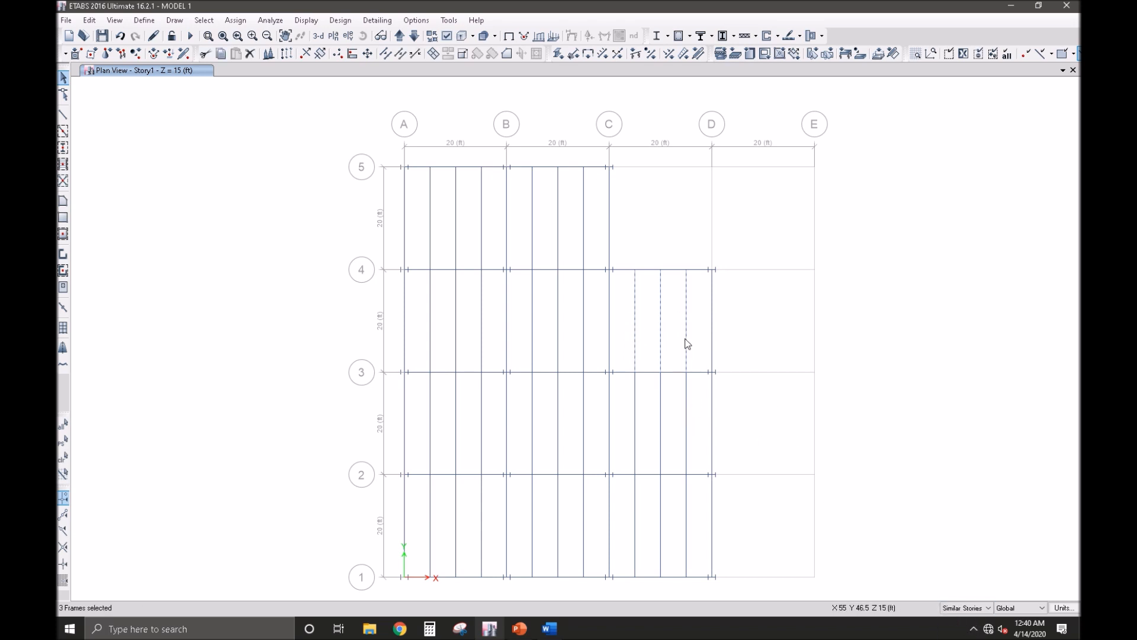
left_click(64, 95)
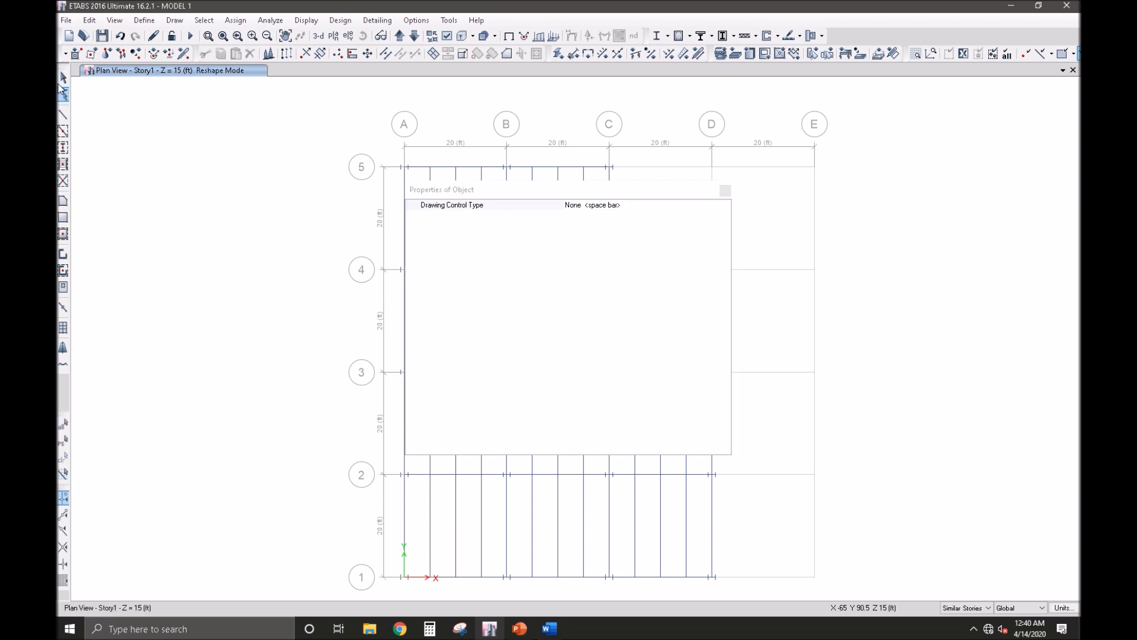
left_click(64, 78)
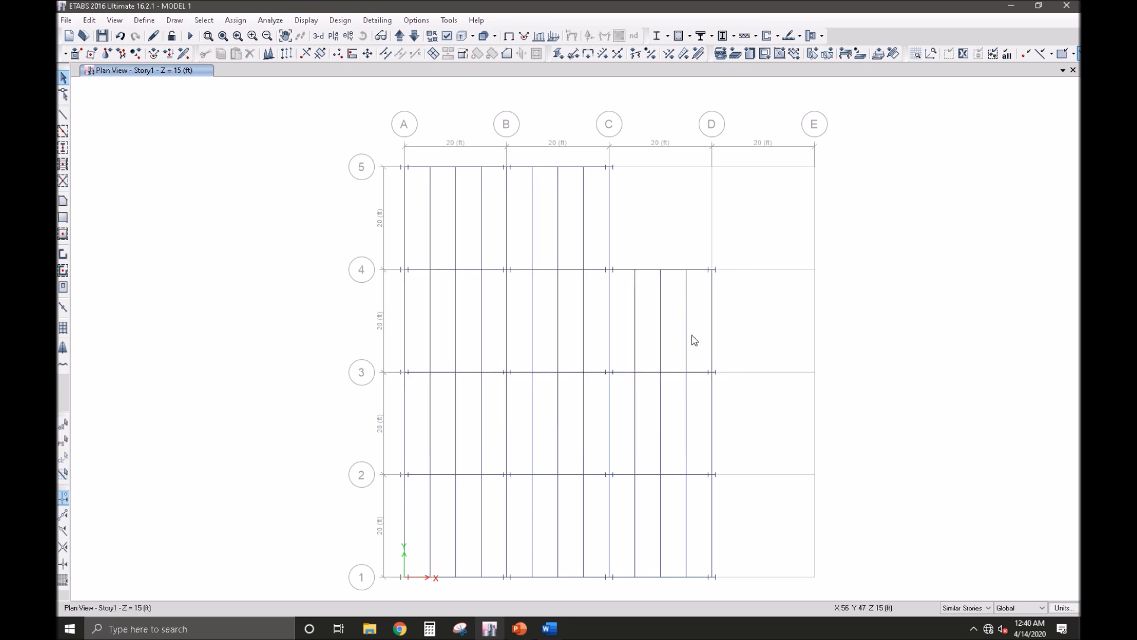
Step: Assign the SECONDARY BEAM section to the three infill beams in every bay across all similar stories
left_click_drag(694, 340, 632, 300)
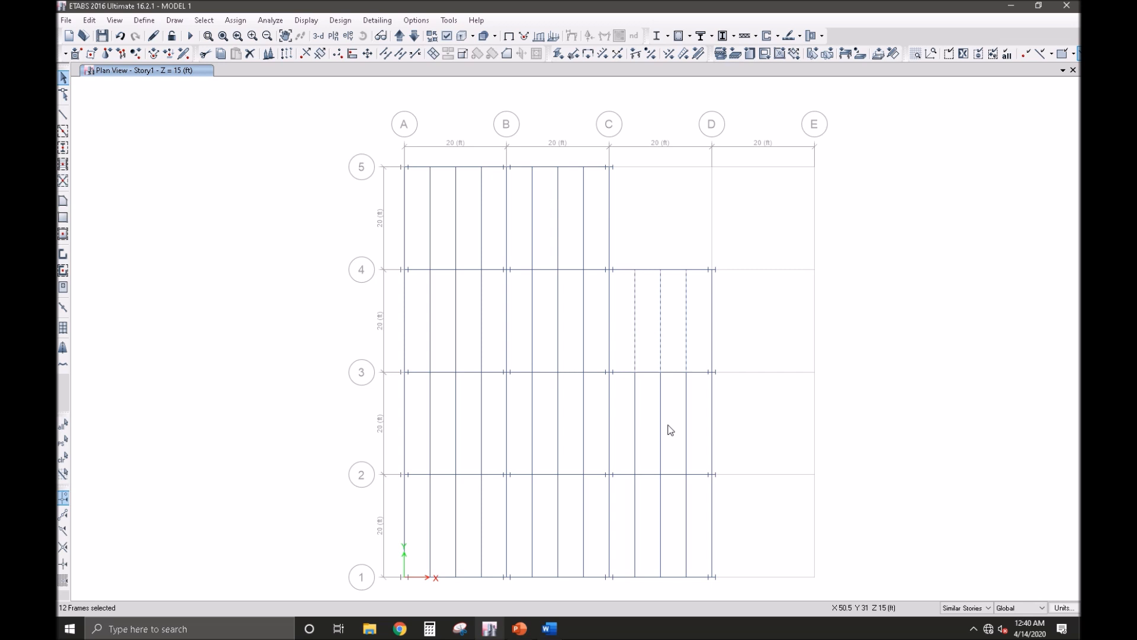
left_click_drag(686, 433, 632, 392)
left_click_drag(697, 534, 631, 499)
left_click_drag(593, 550, 524, 508)
left_click_drag(518, 266, 593, 379)
left_click_drag(528, 152, 596, 294)
left_click_drag(424, 163, 490, 585)
left_click(235, 20)
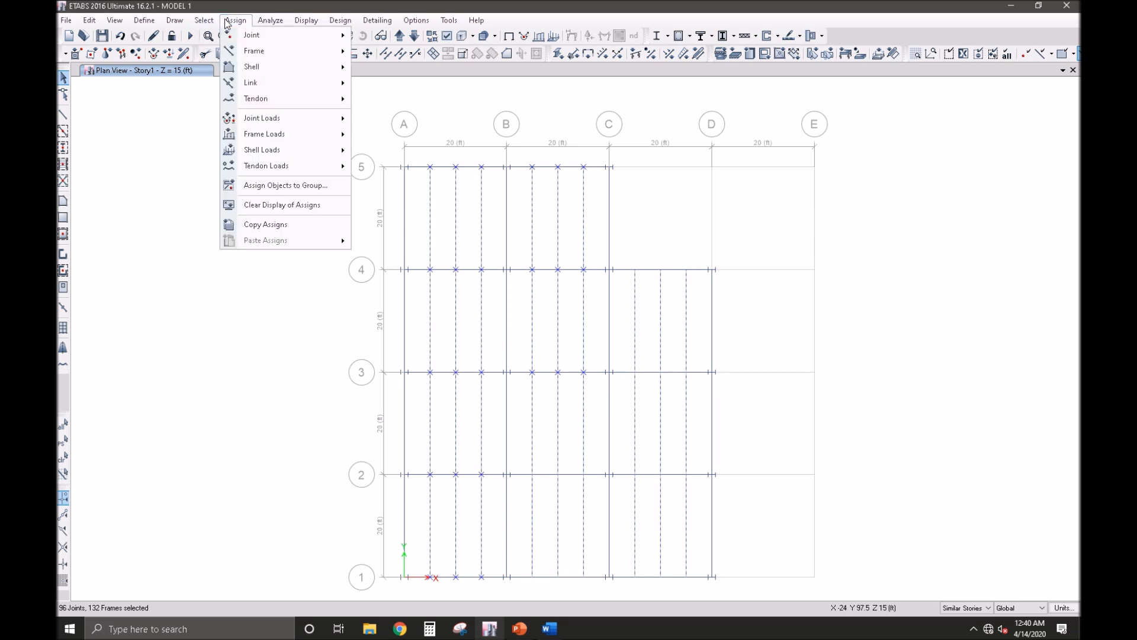
mouse_move(345, 50)
left_click(409, 53)
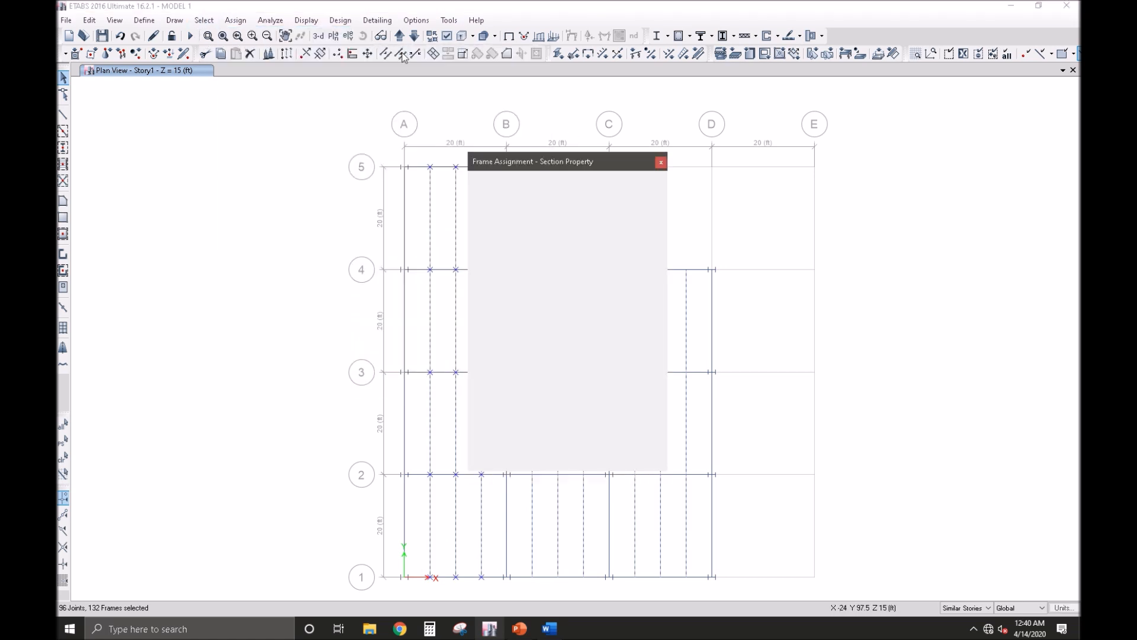
left_click(524, 278)
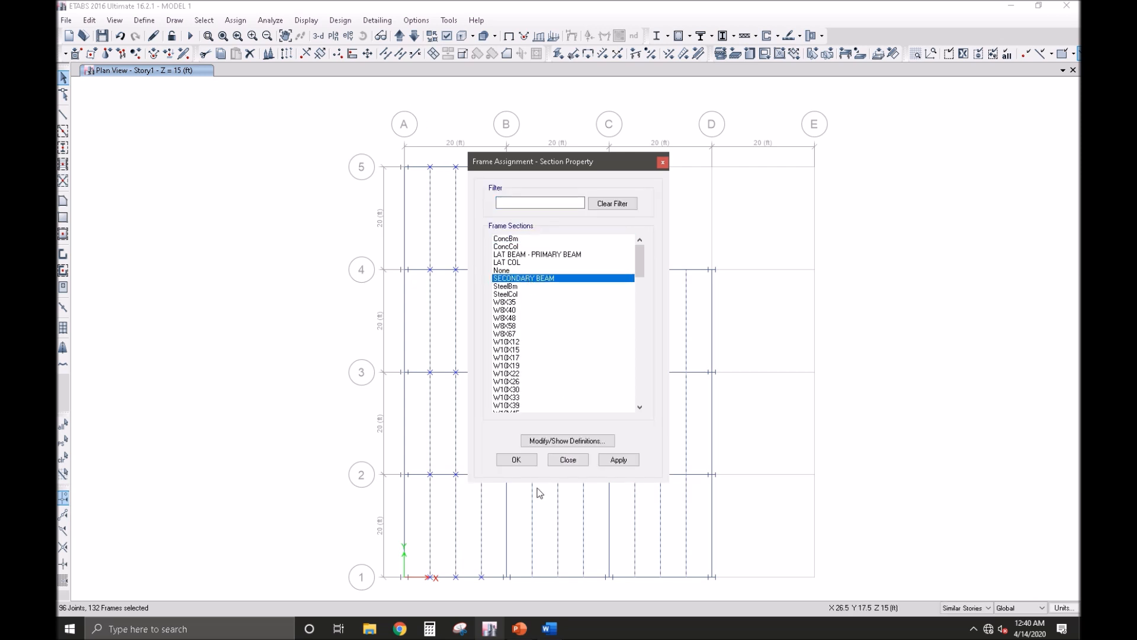
left_click(517, 460)
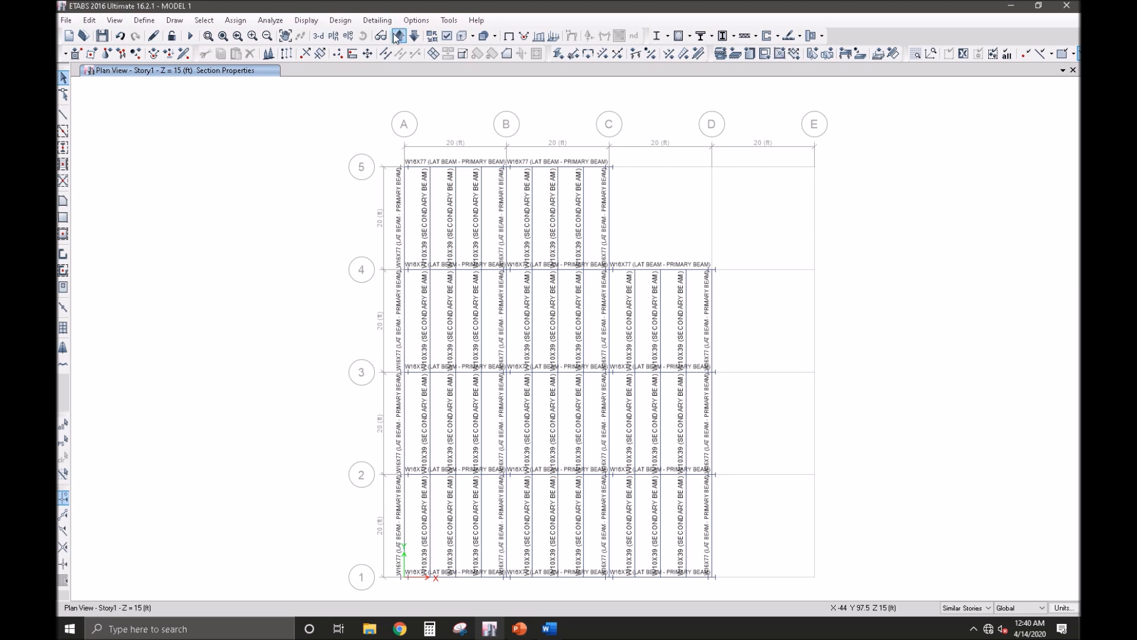
Step: Rerun the analysis with the building in 3-D view and start the composite beam design check
left_click(318, 36)
left_click(190, 36)
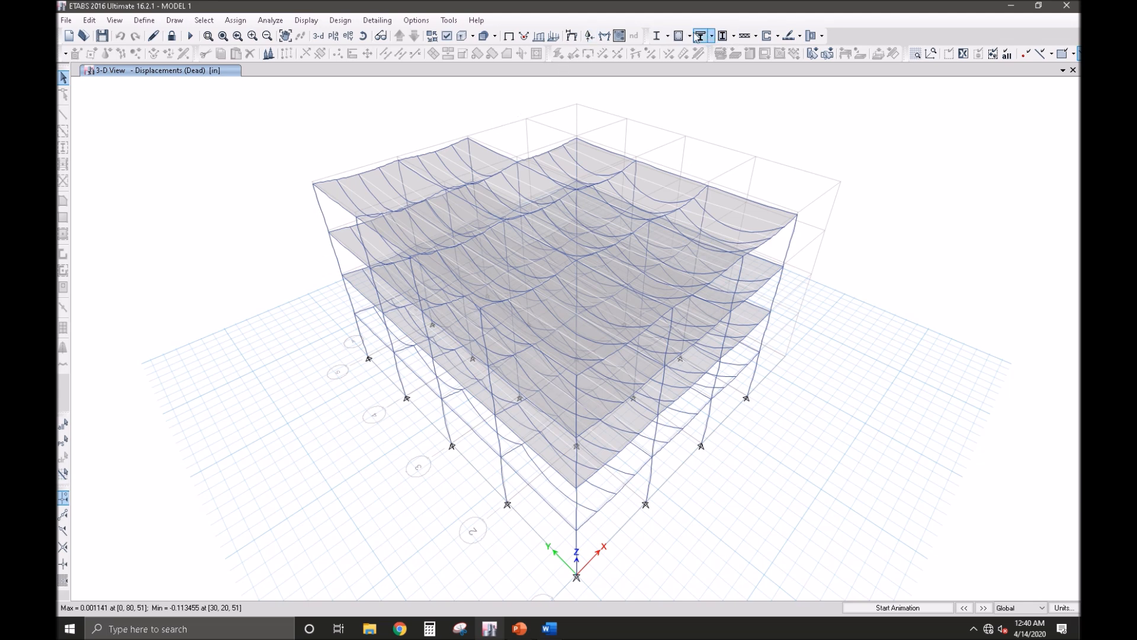
left_click(351, 24)
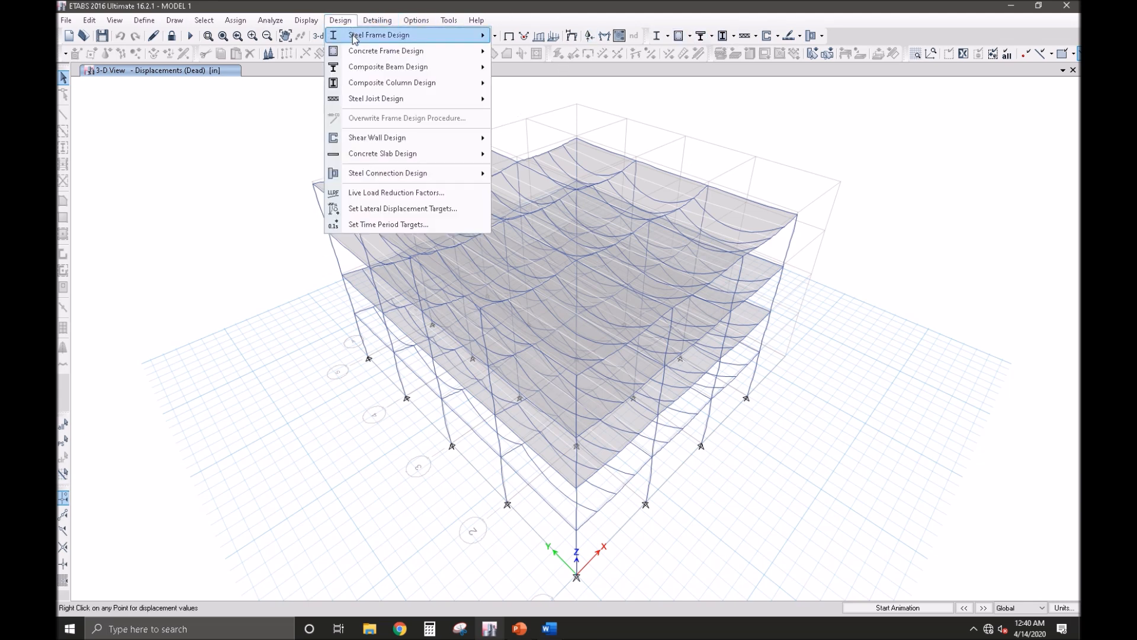
mouse_move(438, 66)
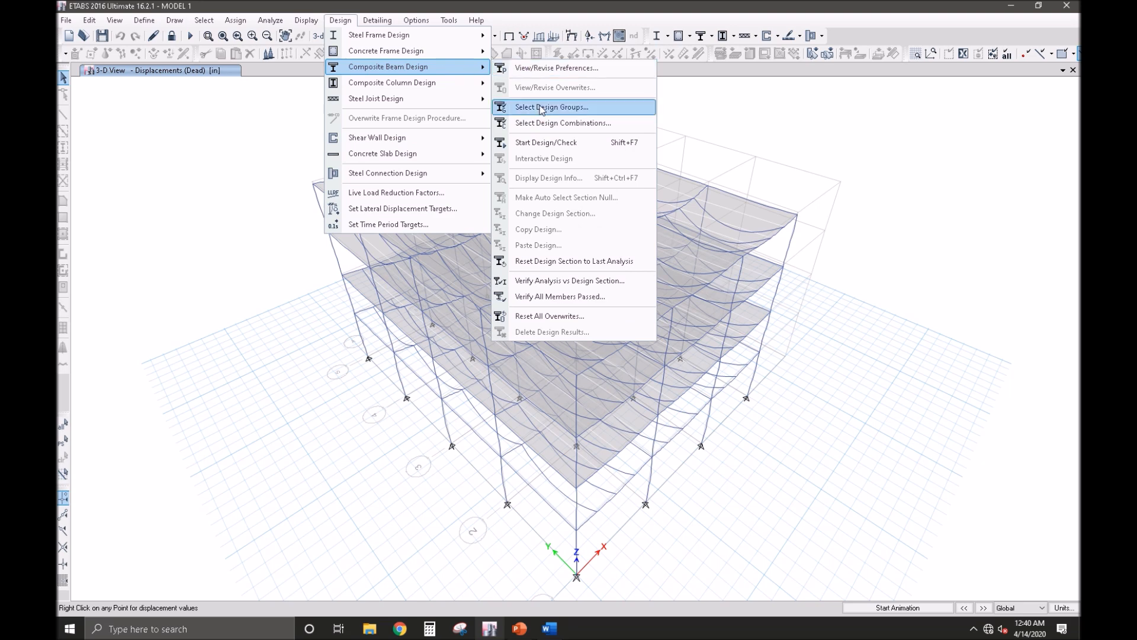
left_click(547, 143)
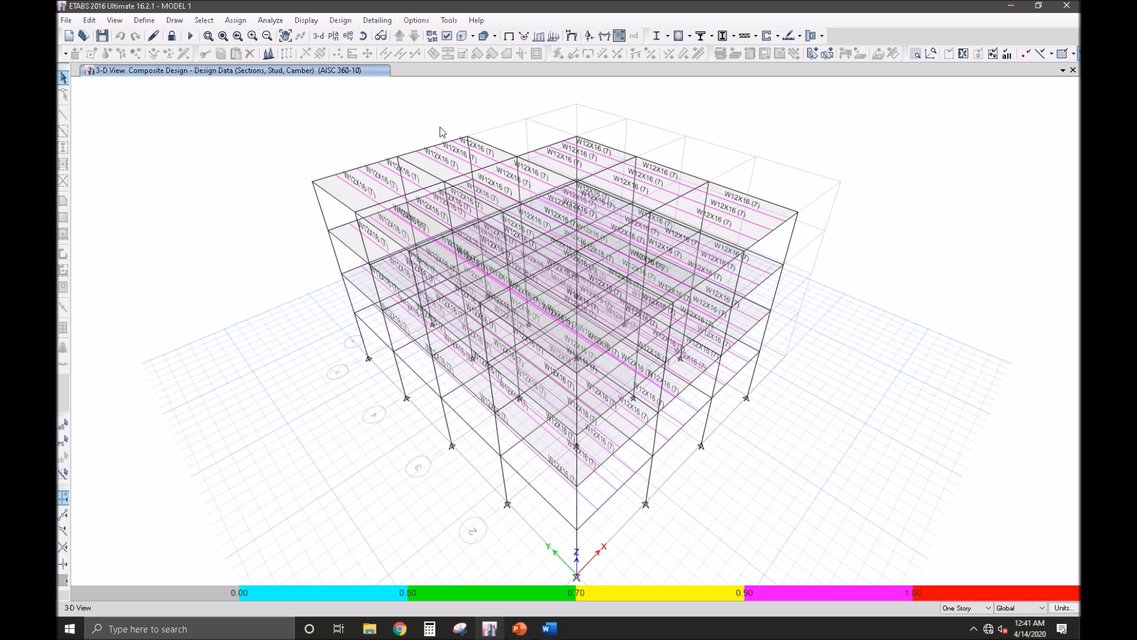
Step: Review the acceptable sections, strength checks and serviceability checks of Story4 secondary beam B39, keeping its section
right_click(358, 190)
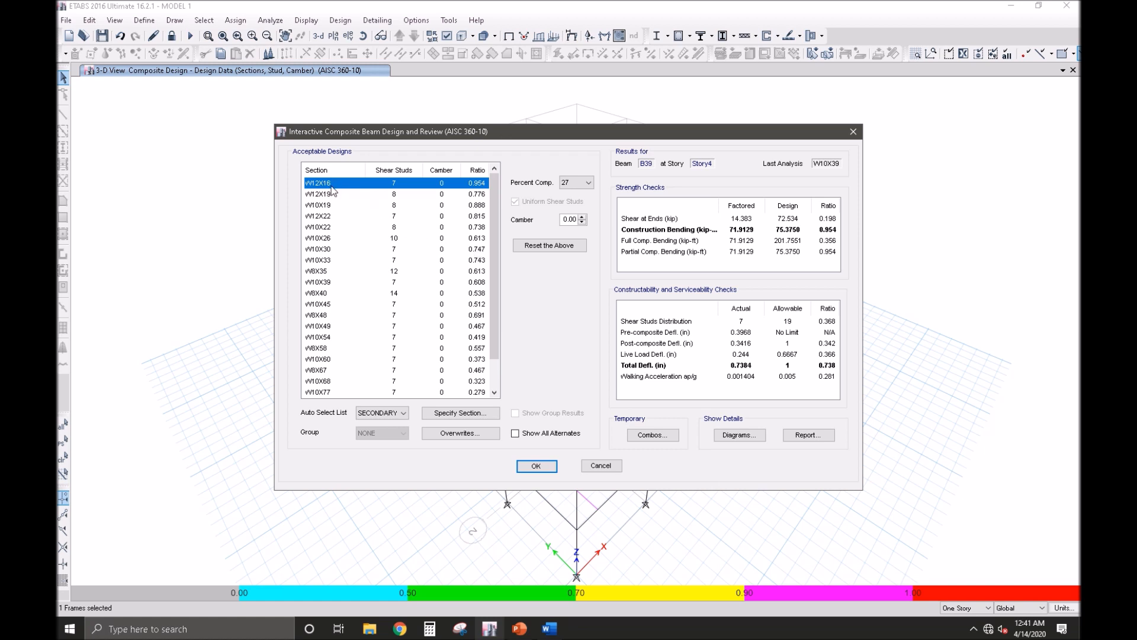
left_click_drag(495, 201, 495, 233)
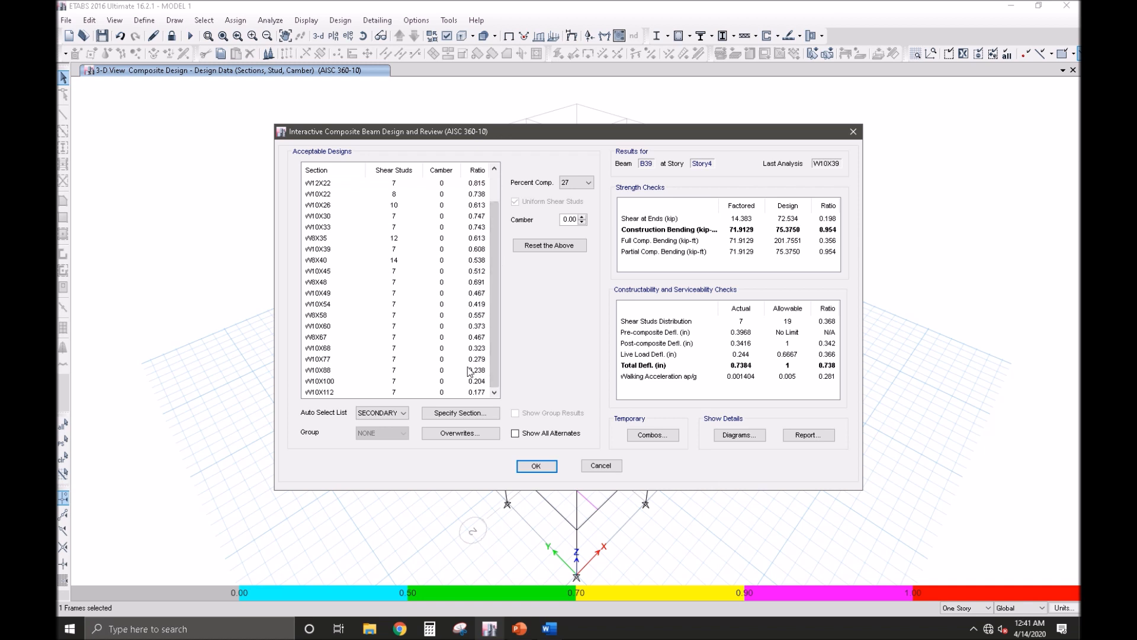
left_click(443, 414)
left_click(638, 323)
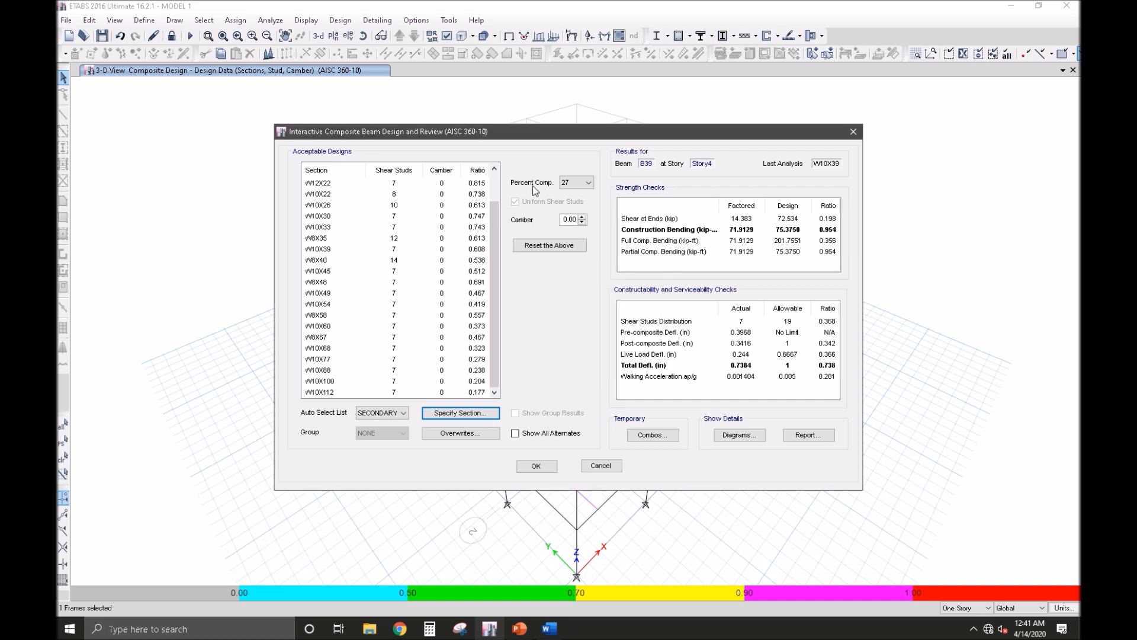
left_click(652, 231)
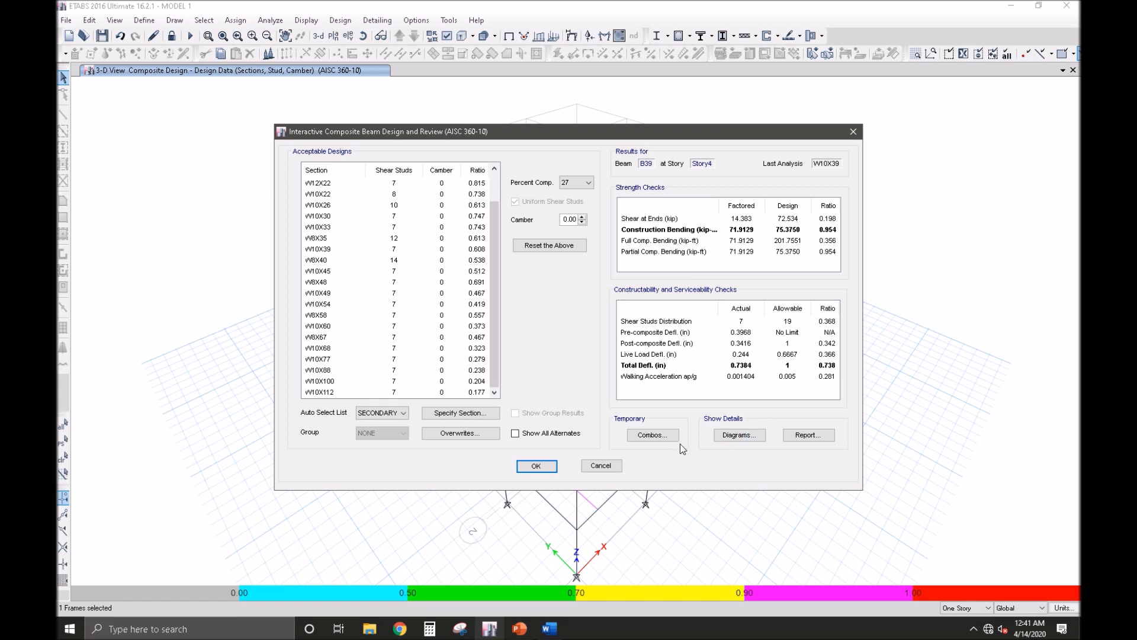
Step: Read beam B39's detailed design report through to the vibration parameters, and recheck its list of acceptable sections without changing anything
left_click(801, 435)
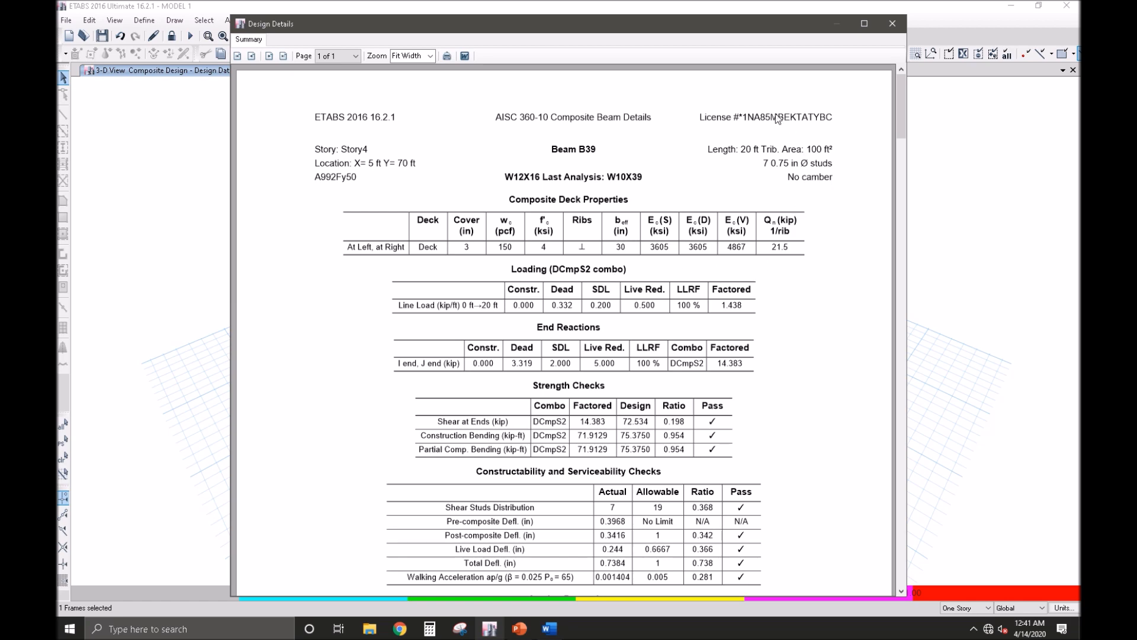
scroll(739, 246, "down", 5)
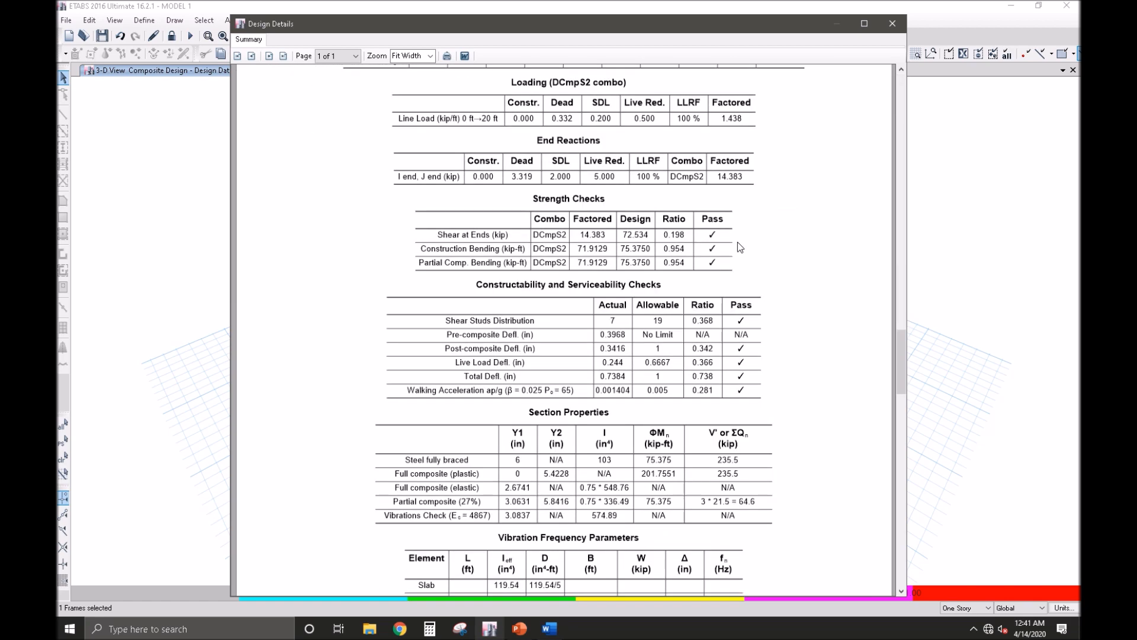
scroll(739, 247, "down", 1)
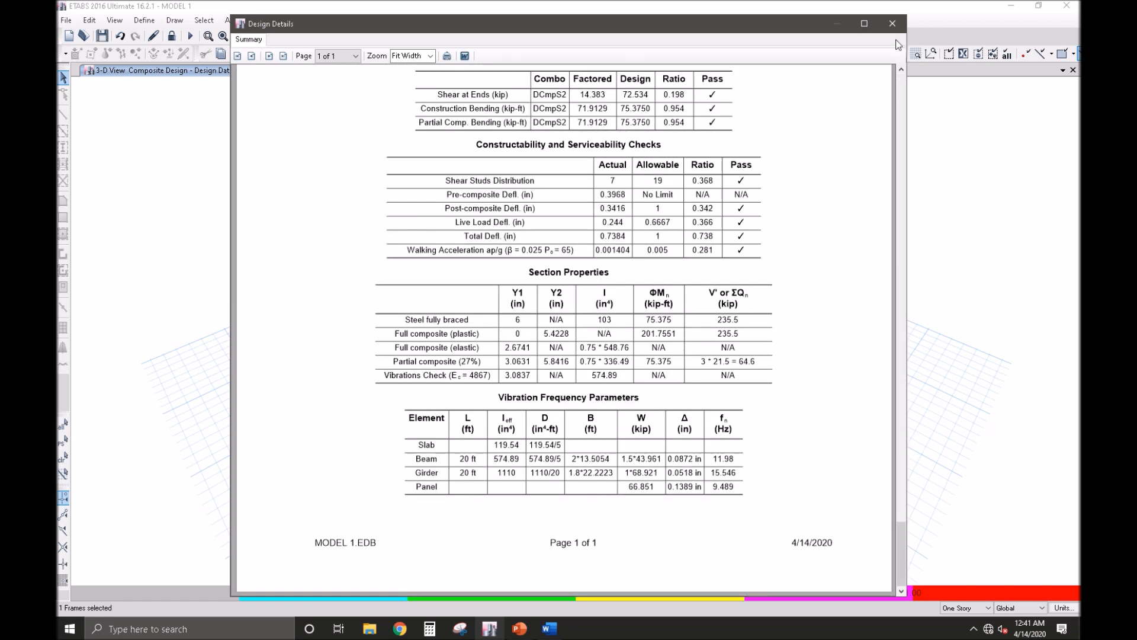
left_click(893, 23)
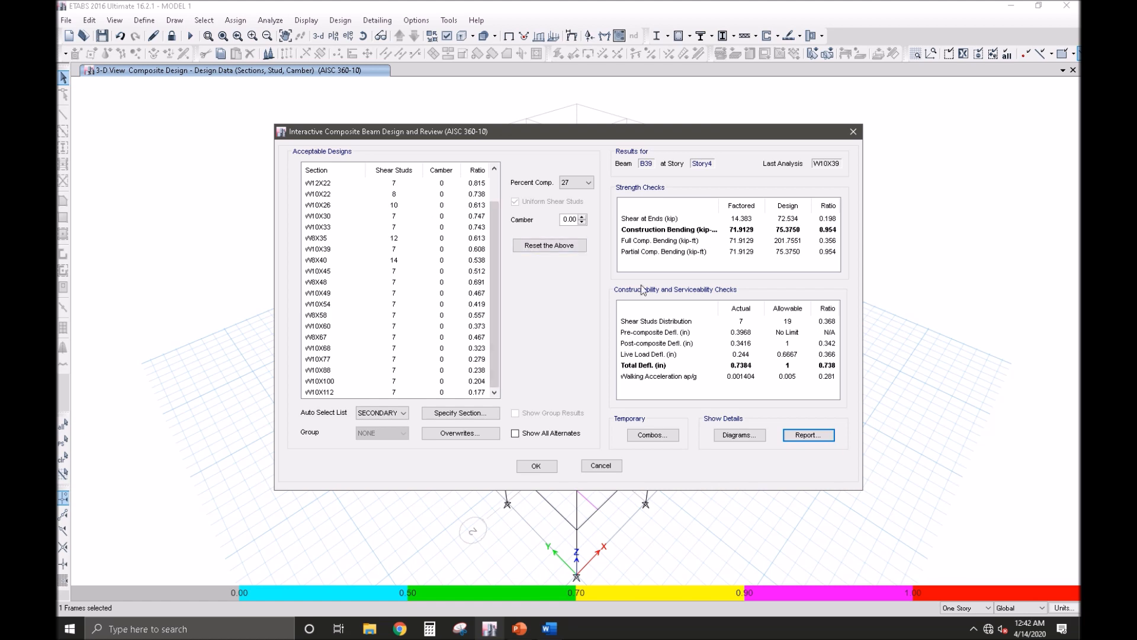
left_click(600, 465)
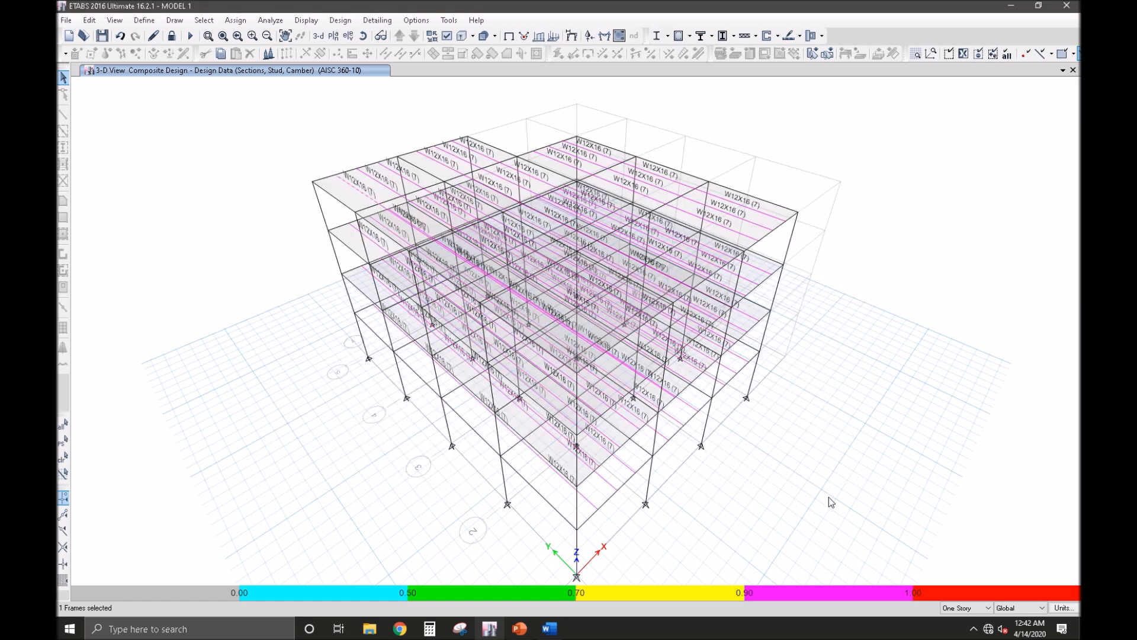
right_click(358, 188)
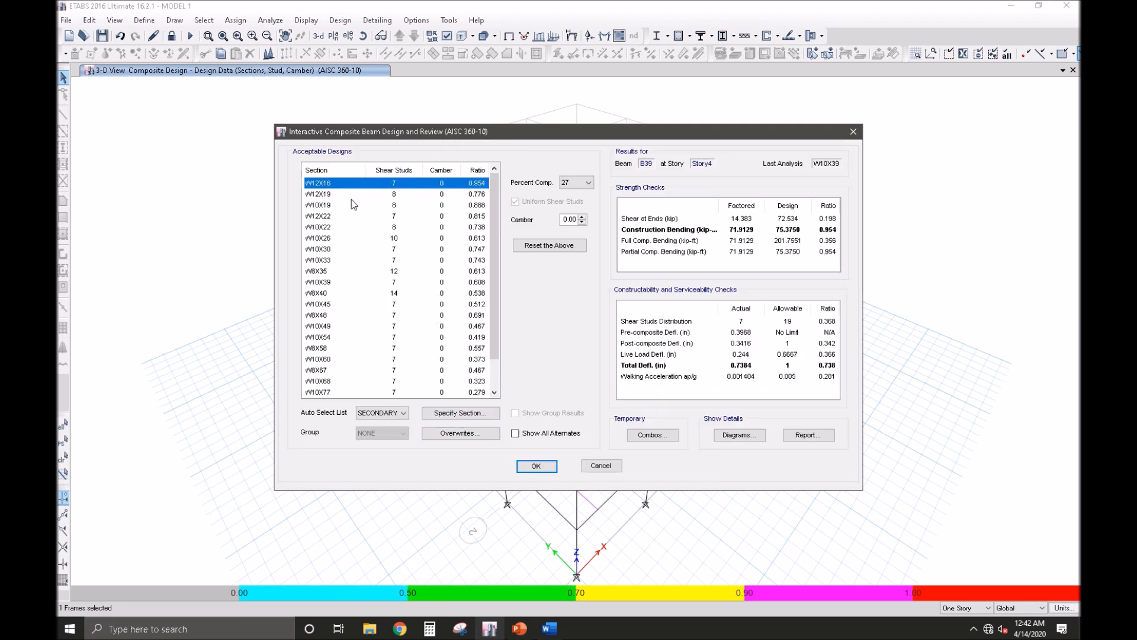
left_click(598, 467)
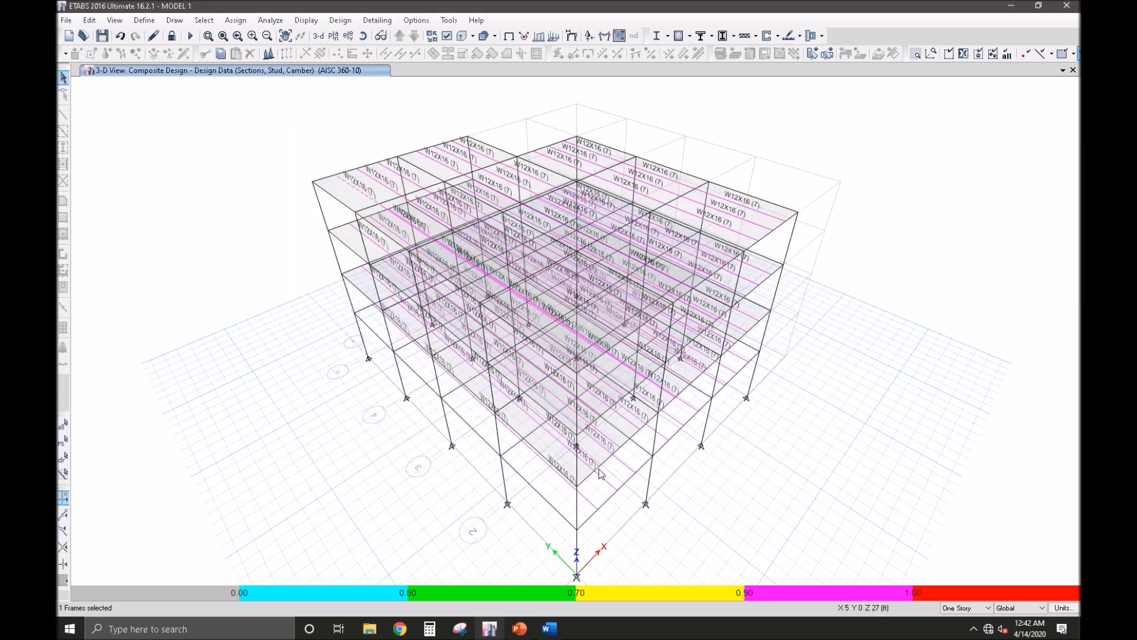
Step: Inspect the composite design sections in plan from Story4 down to Story1 and back up through the stories
left_click(333, 36)
left_click(513, 461)
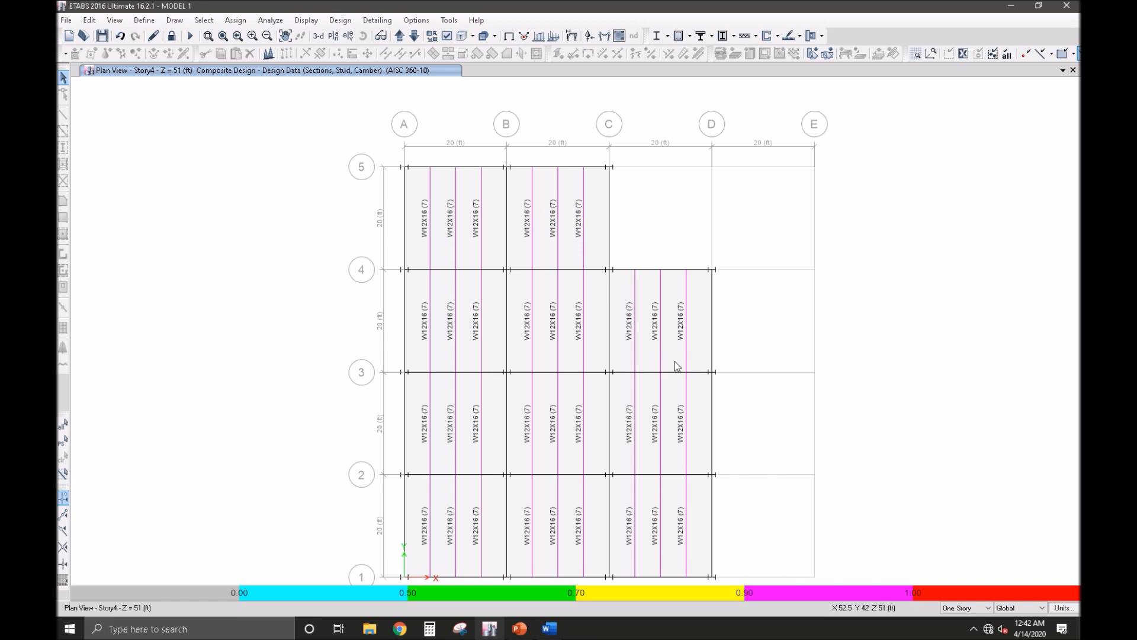
left_click(414, 36)
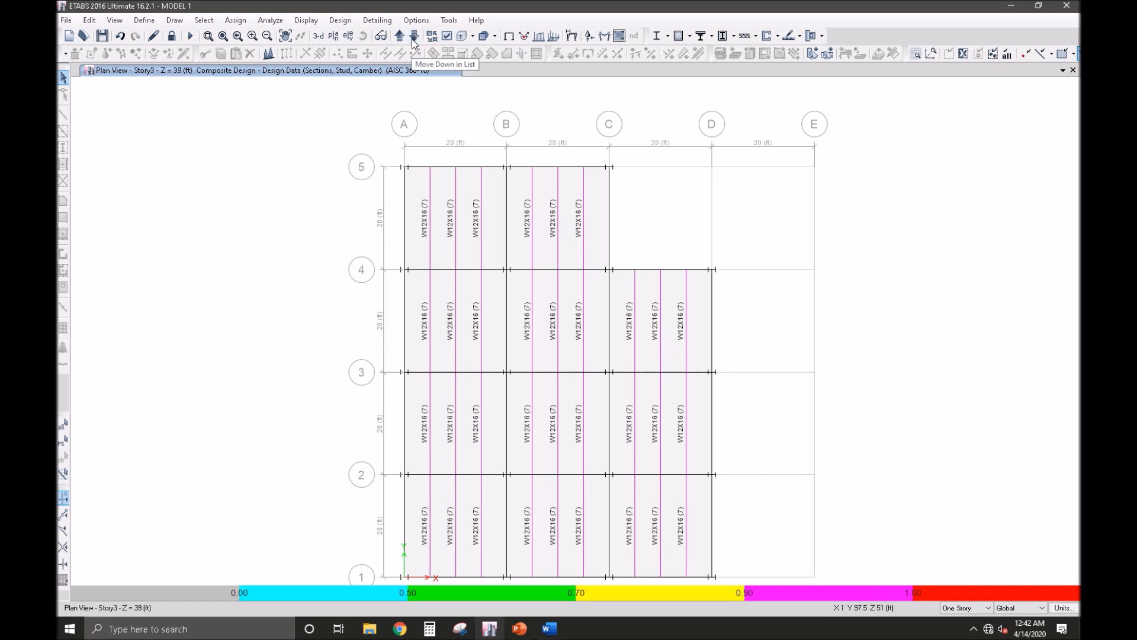
left_click(414, 36)
left_click(414, 36)
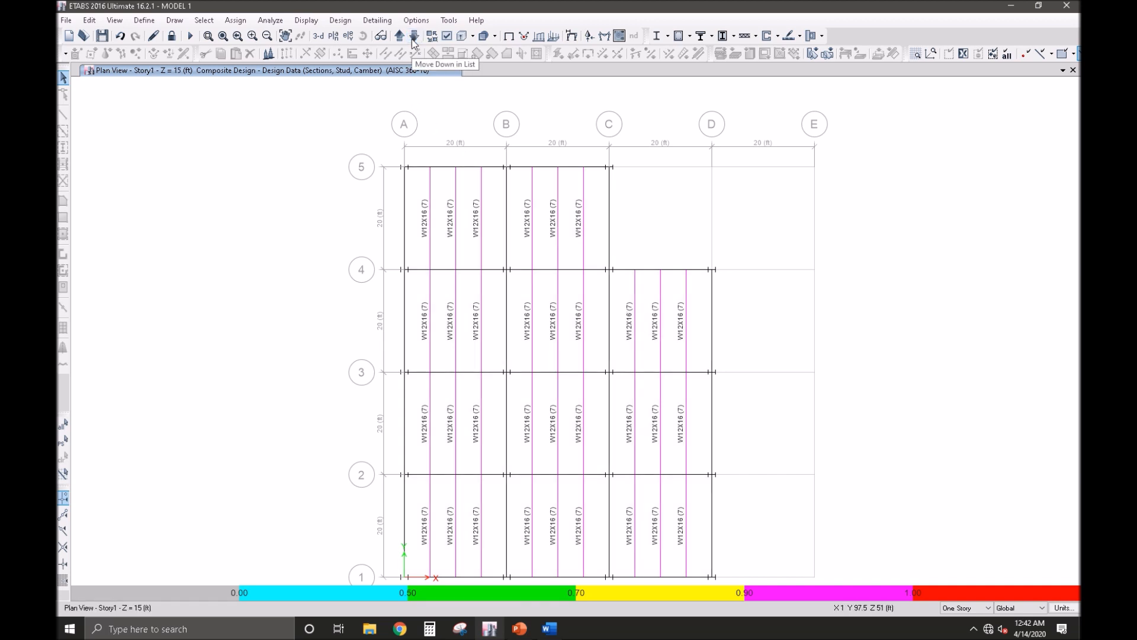
left_click(400, 36)
left_click(400, 36)
left_click(400, 36)
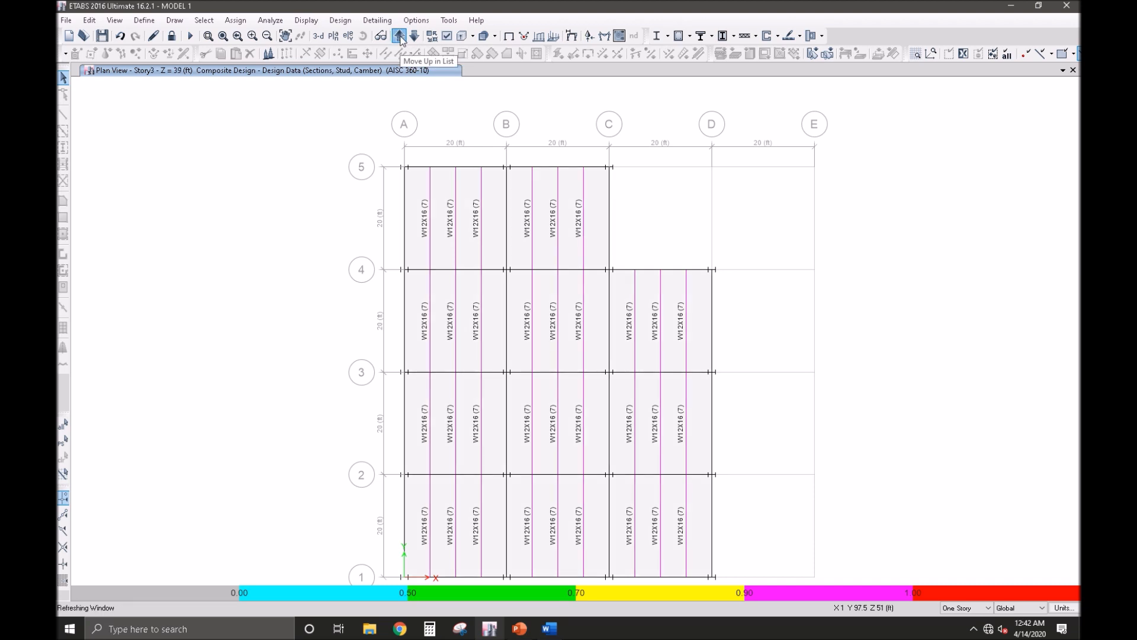
Step: Return to the Story4 plan and review the composite design info display with beam sections, shear stud layout and camber
left_click(400, 37)
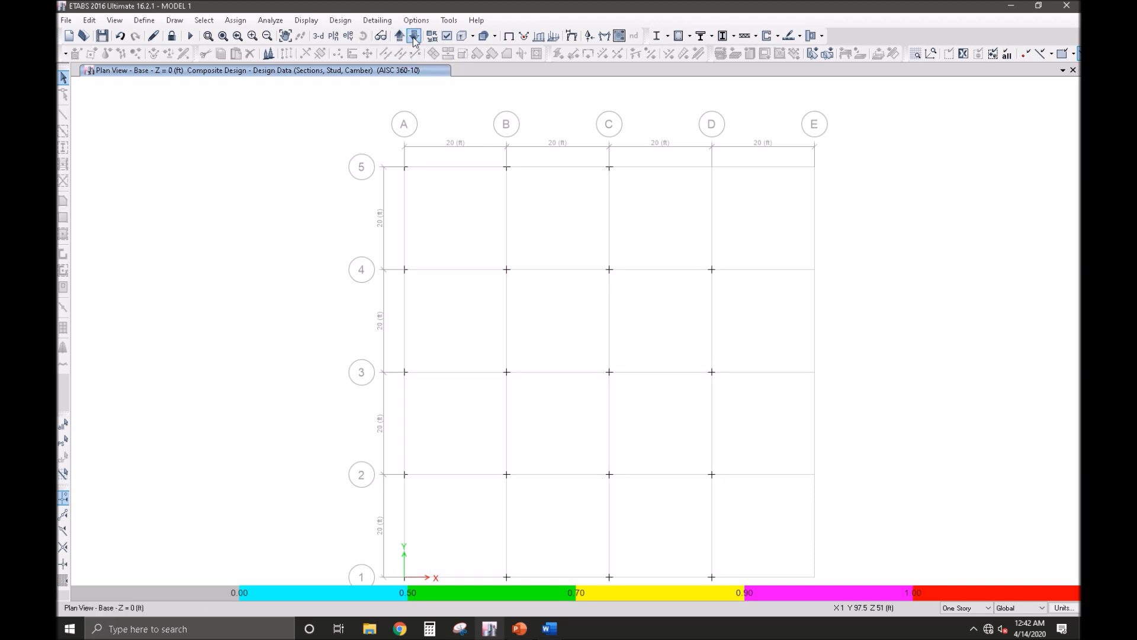
left_click(414, 36)
left_click(584, 328)
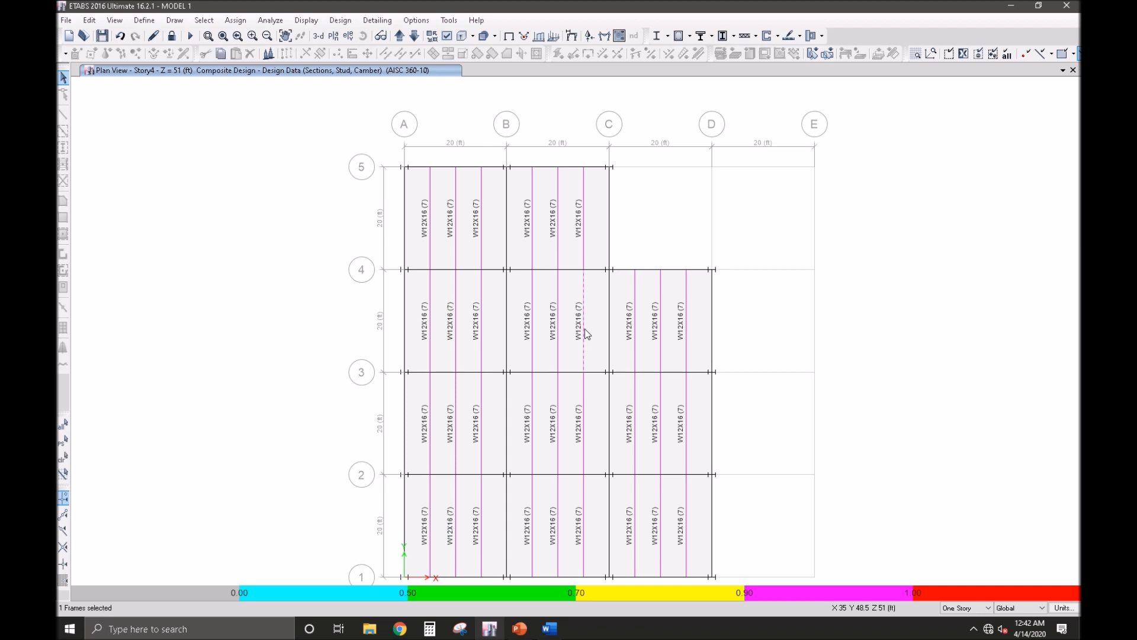
key("Escape")
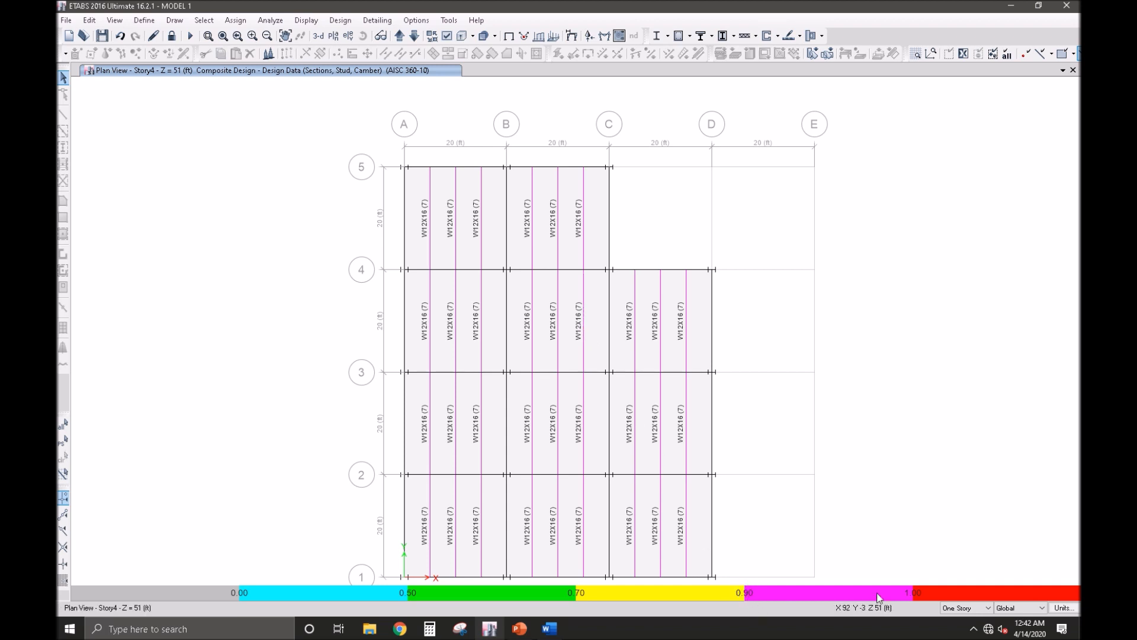
left_click(714, 36)
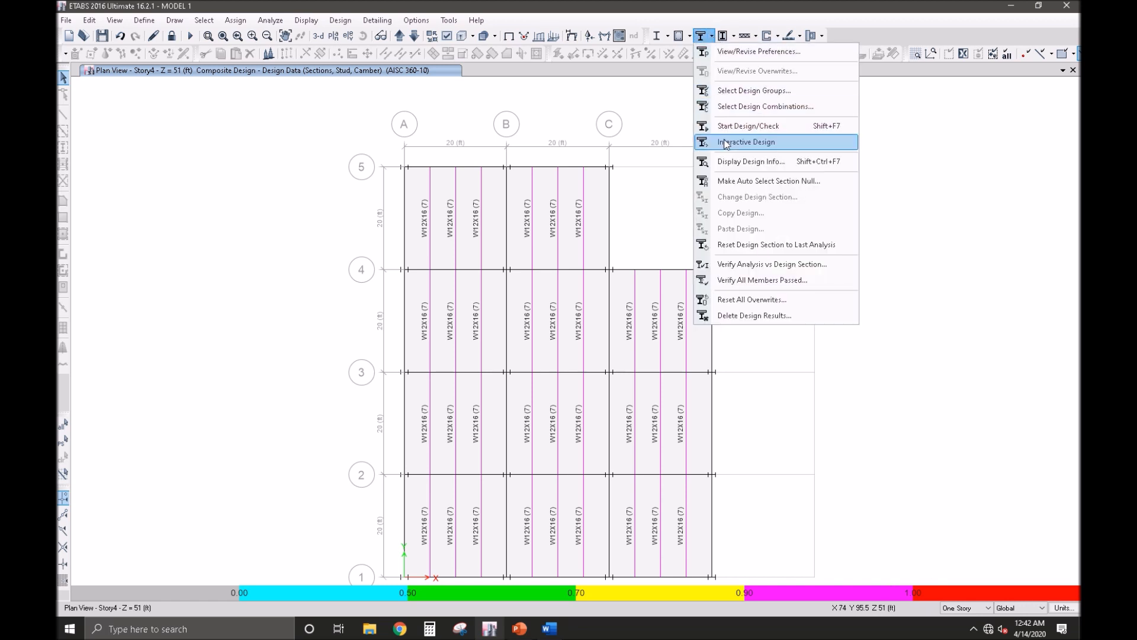
left_click(735, 161)
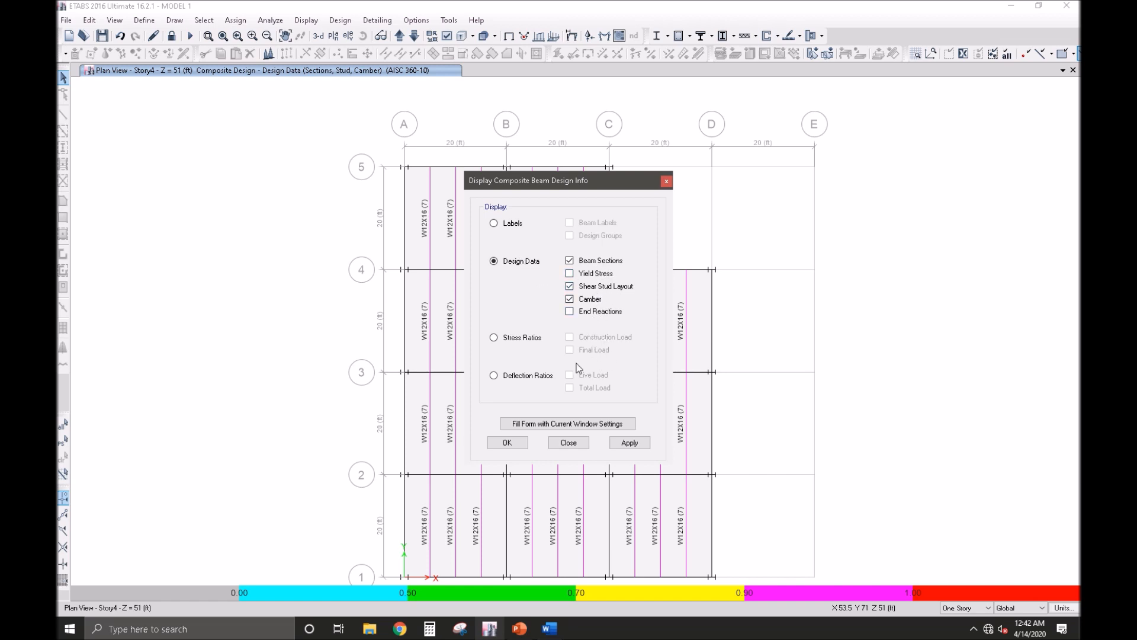
left_click(517, 446)
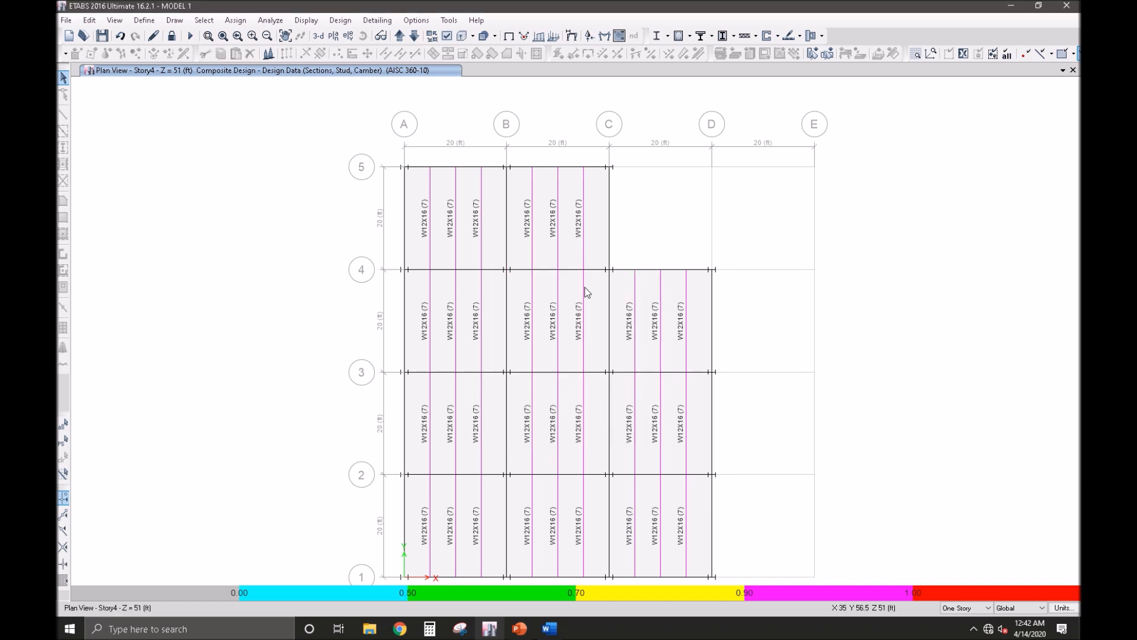
middle_click_drag(752, 397, 761, 379)
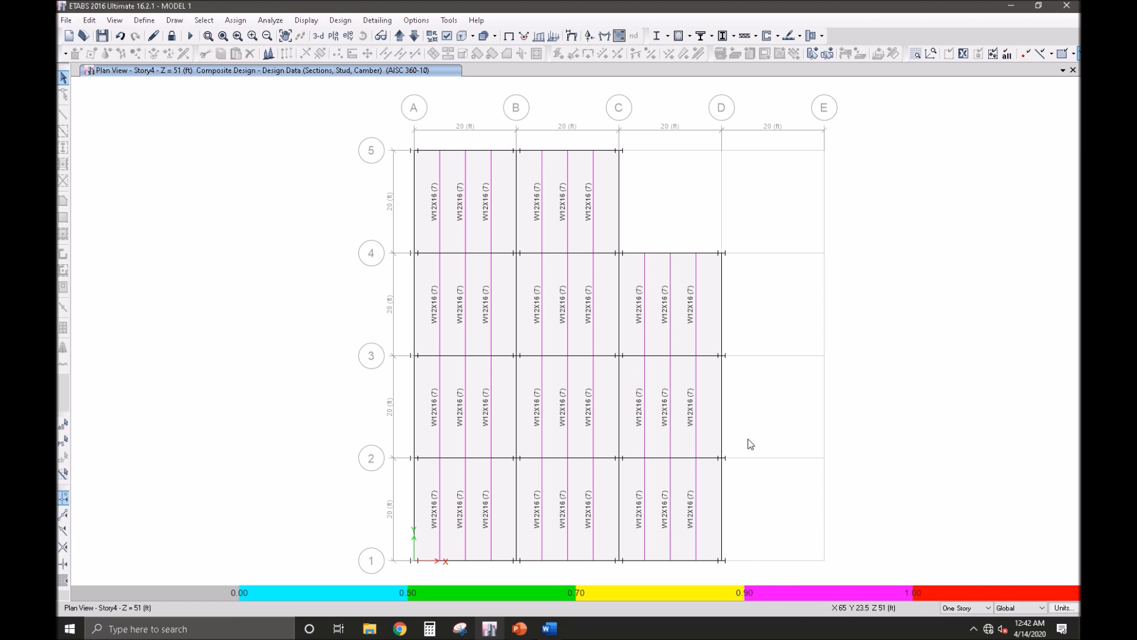
Step: Verify analysis versus design sections for the composite beams and select all beams that differ
left_click(711, 35)
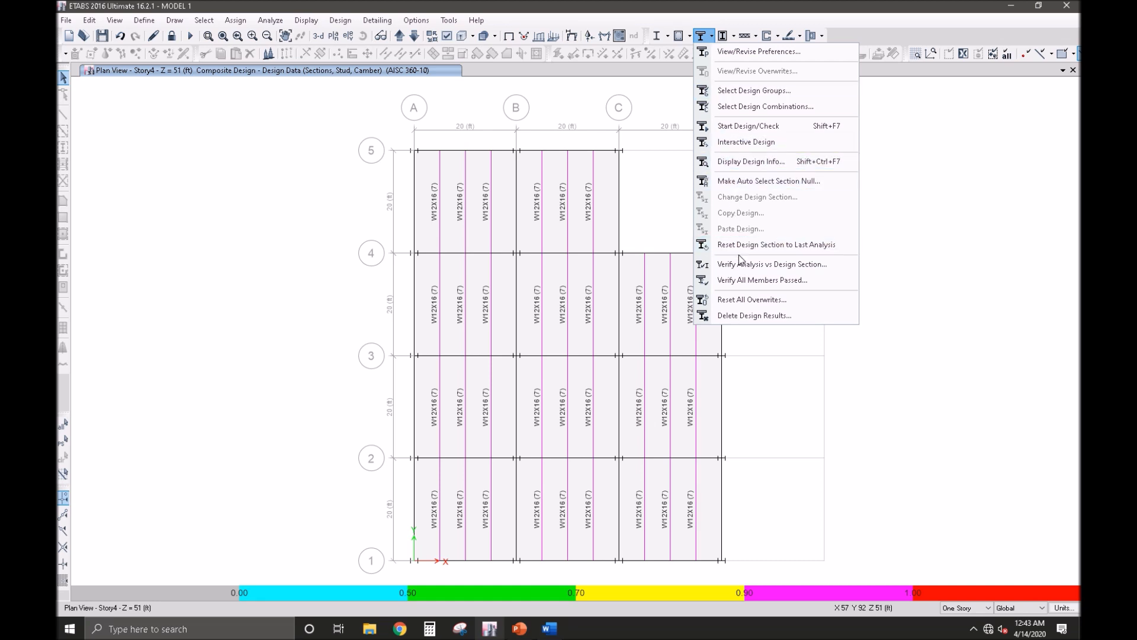
left_click(804, 272)
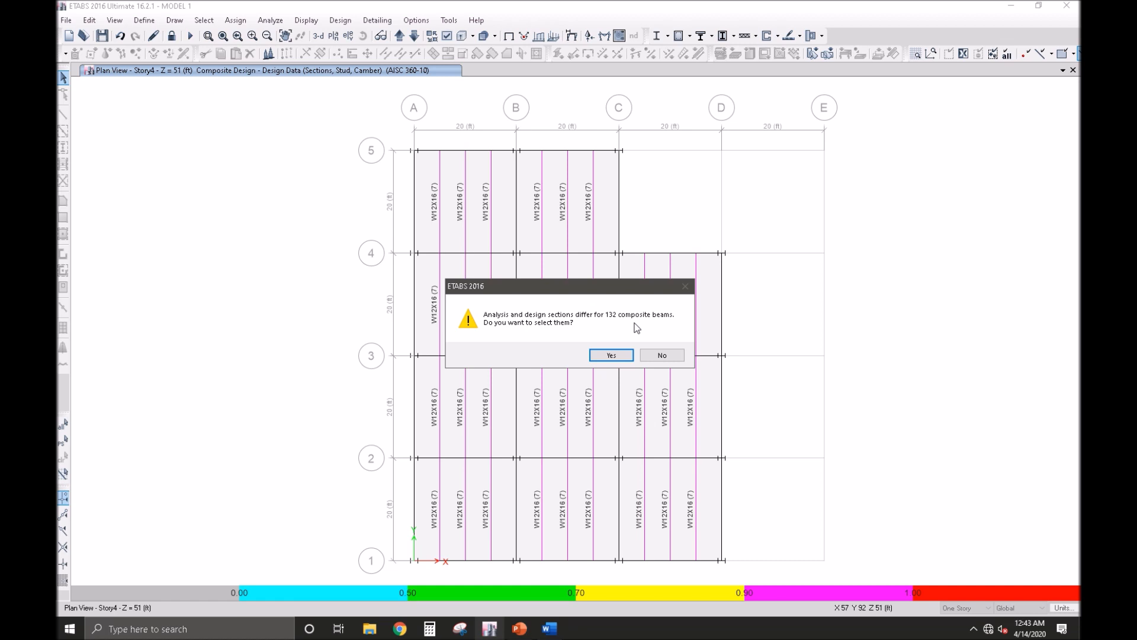
left_click(611, 355)
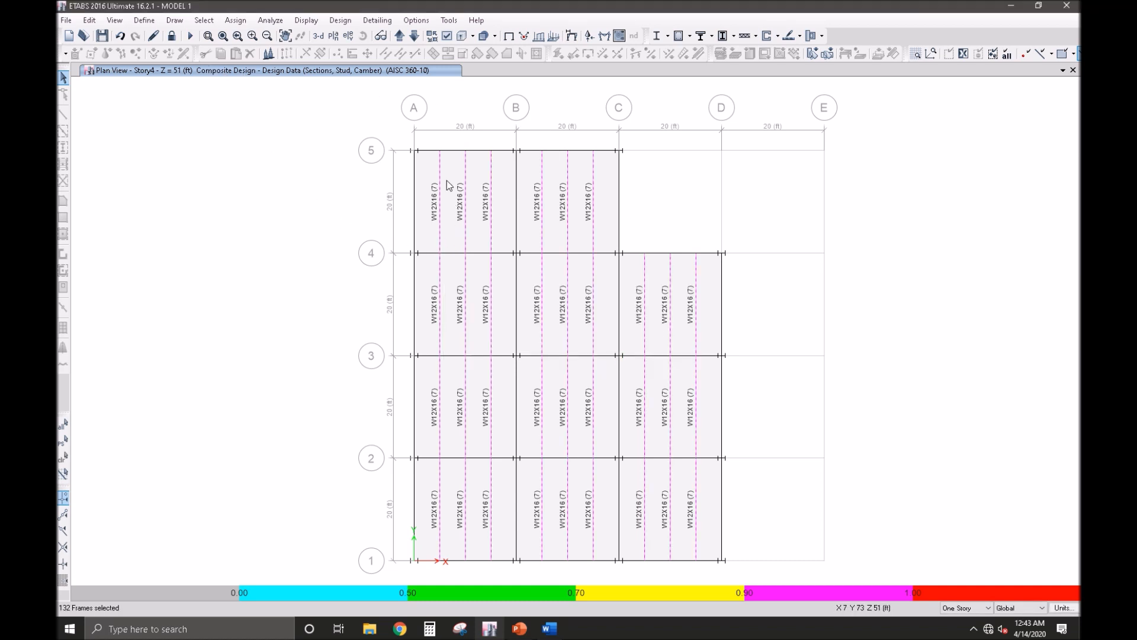
Step: Rerun the analysis and the composite beam design, and verify analysis versus design sections again
left_click(188, 37)
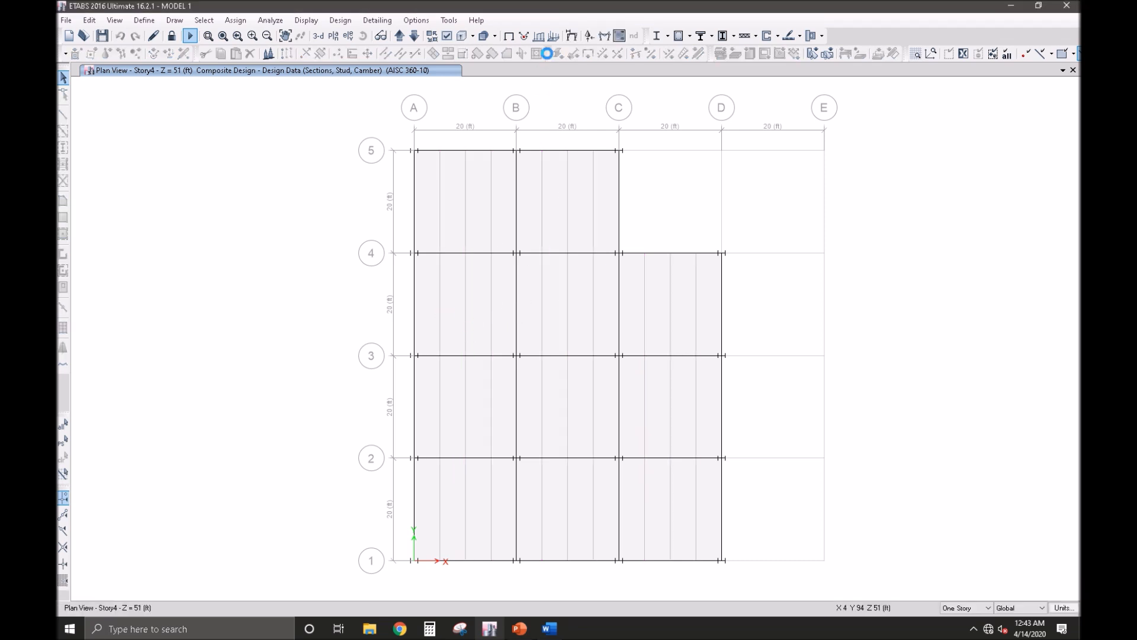
left_click(699, 37)
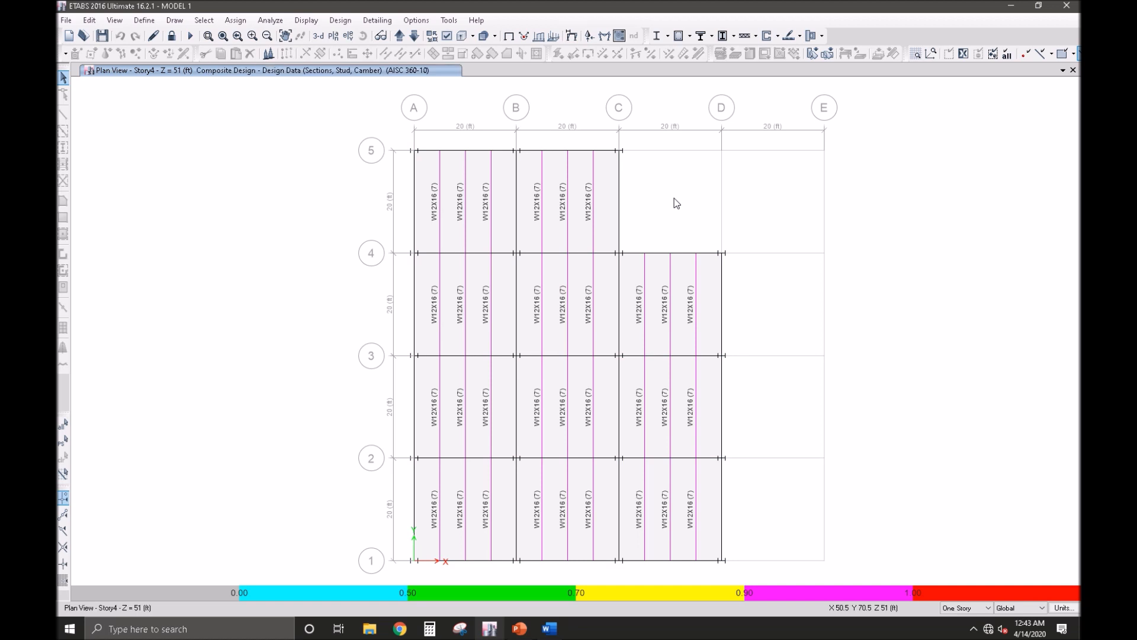
left_click(712, 36)
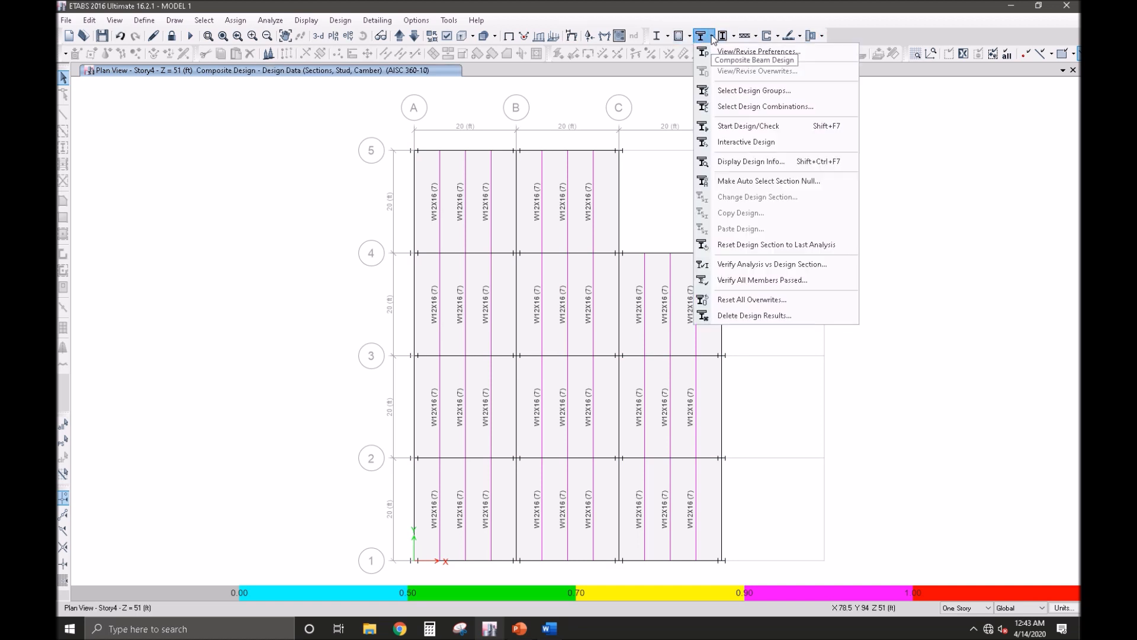
left_click(750, 264)
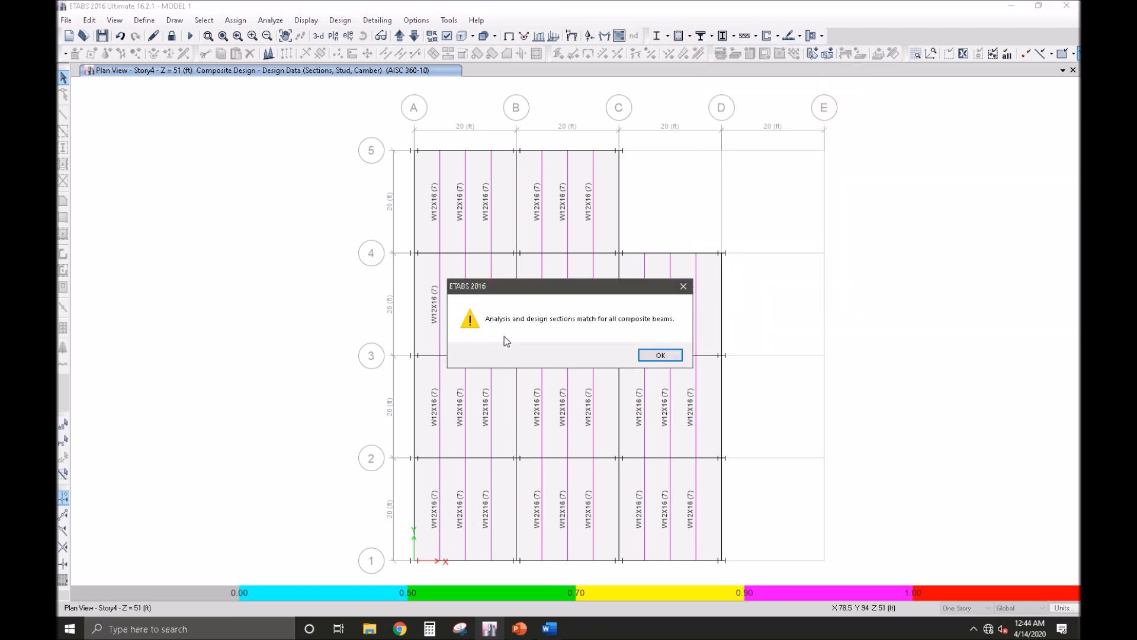
left_click(644, 355)
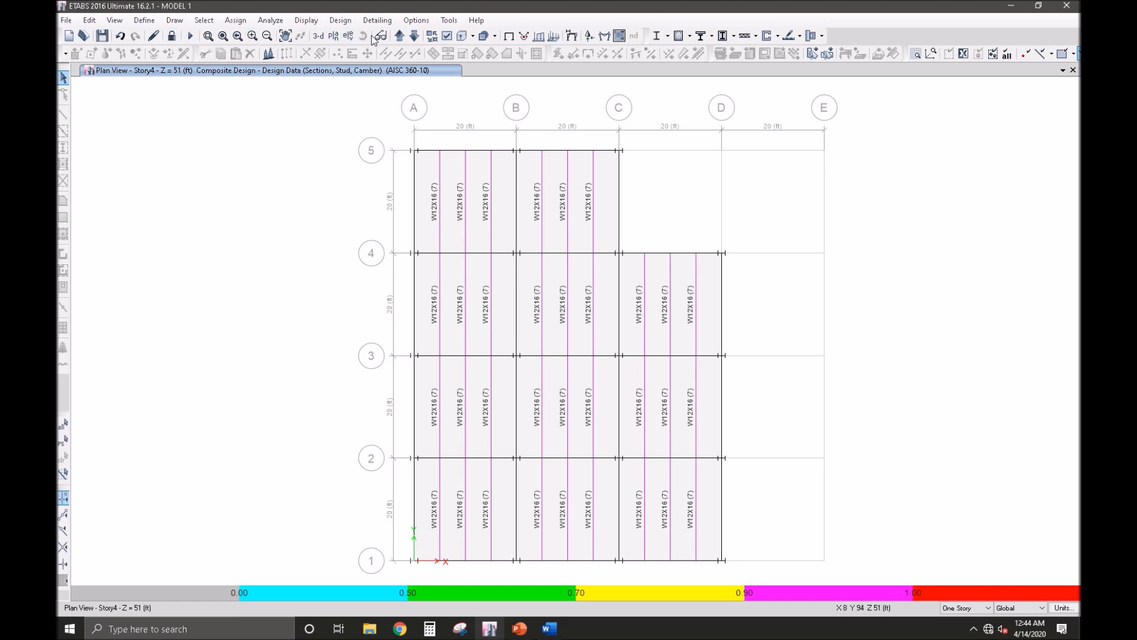
Step: On Story1 with Similar Stories, select the secondary beams except the one nearest grid D between grids 1 and 2, and make their auto select sections null
left_click(401, 36)
left_click(401, 36)
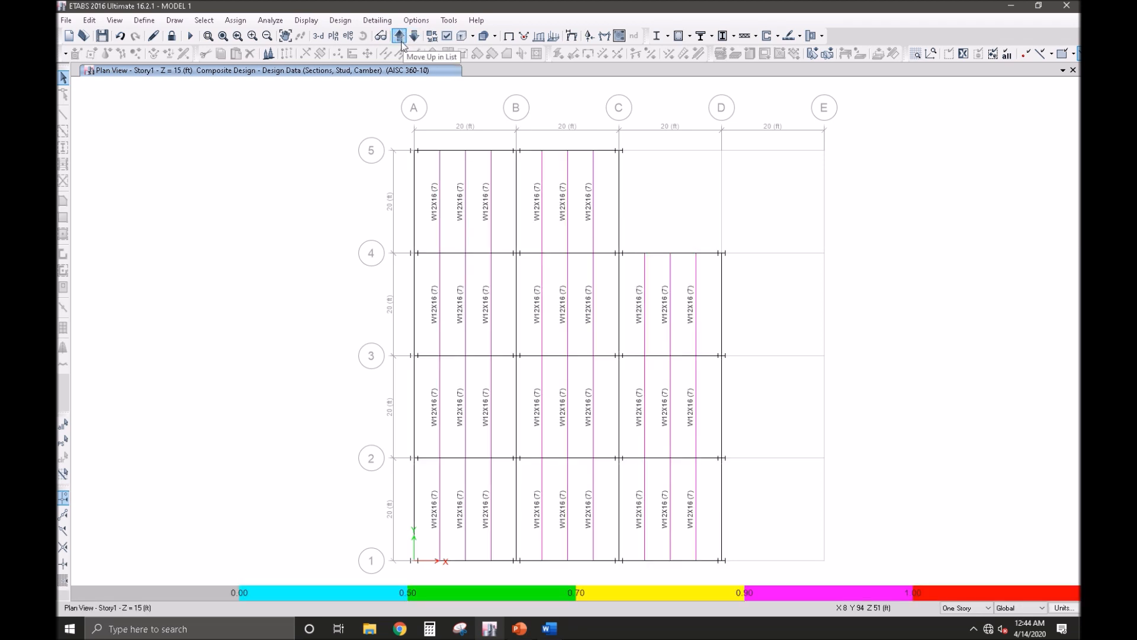
left_click(966, 608)
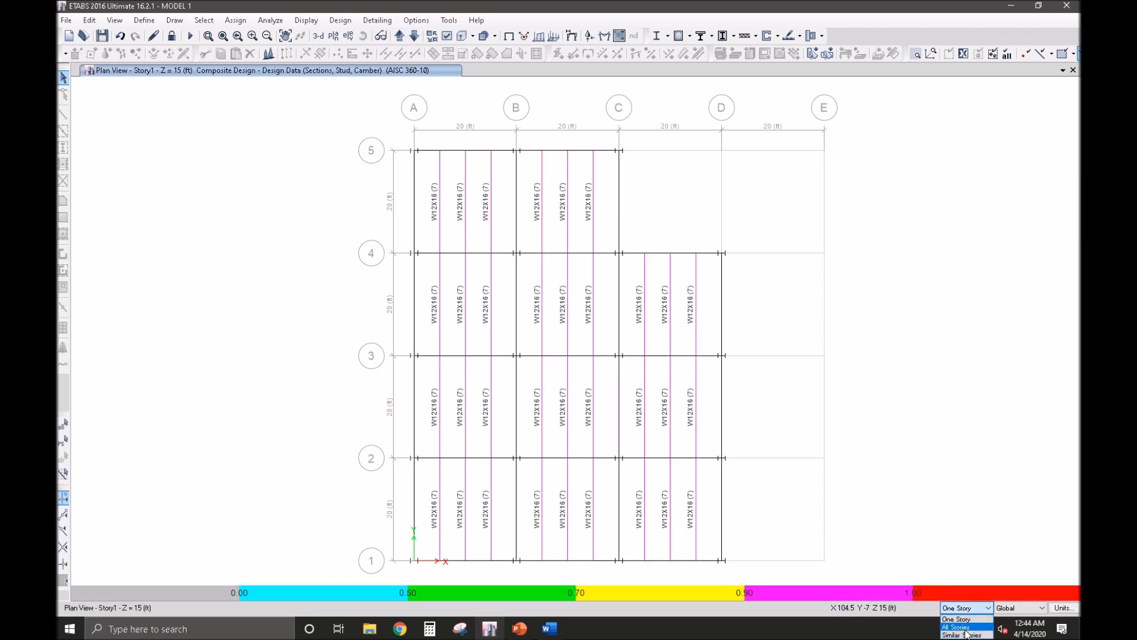
left_click(962, 634)
left_click_drag(699, 442, 637, 394)
left_click_drag(699, 332, 636, 283)
left_click_drag(669, 513, 629, 481)
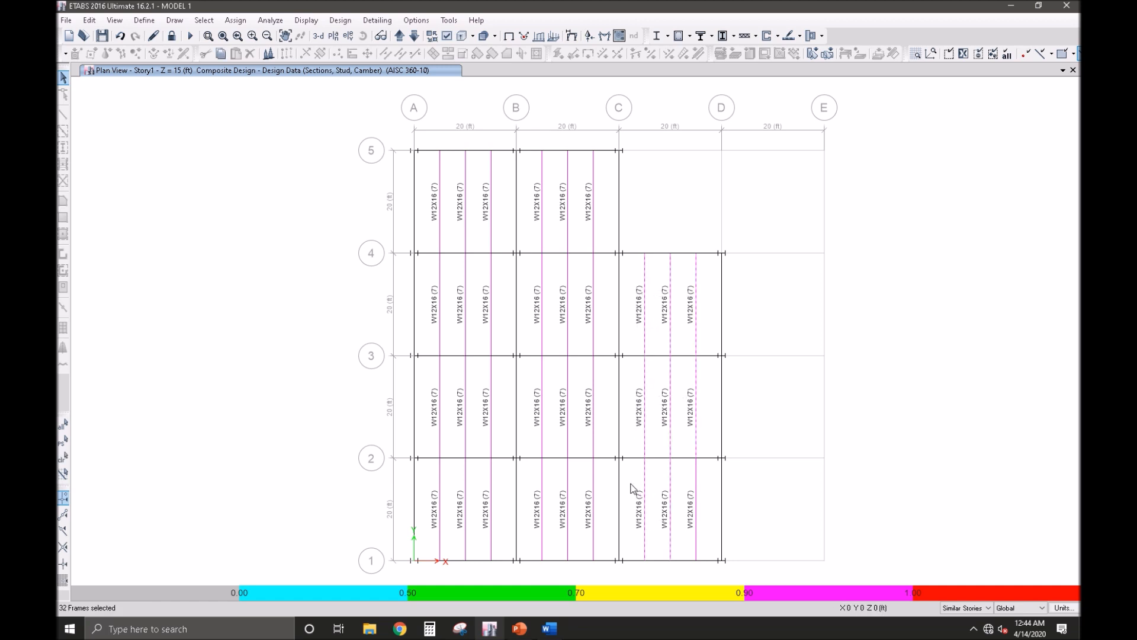
left_click_drag(530, 131, 603, 570)
left_click_drag(433, 134, 500, 575)
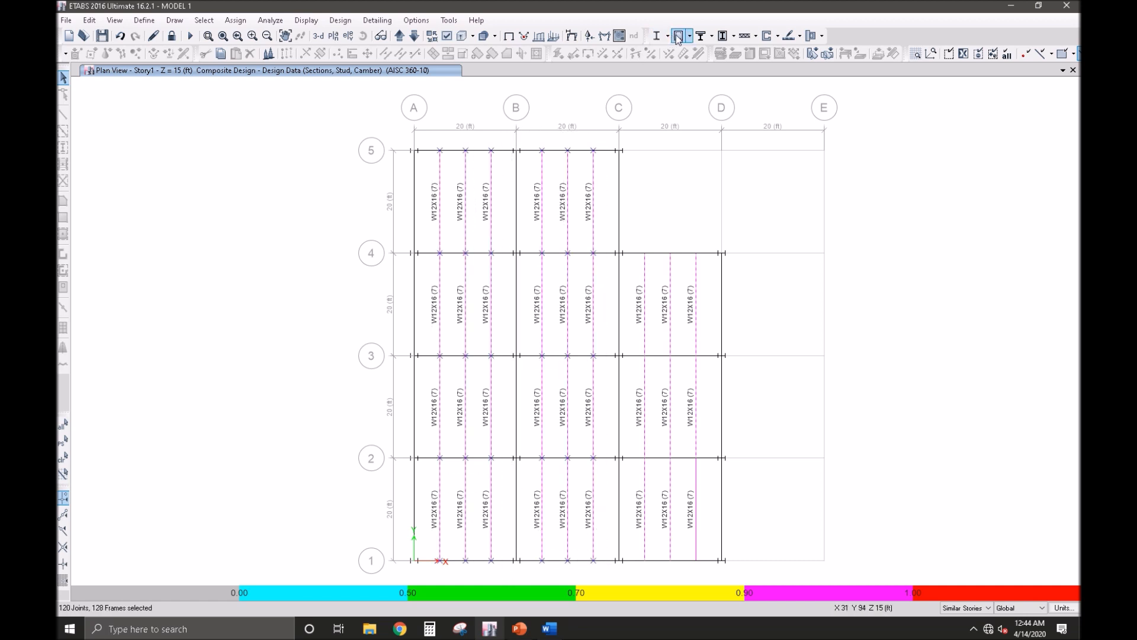
left_click(711, 37)
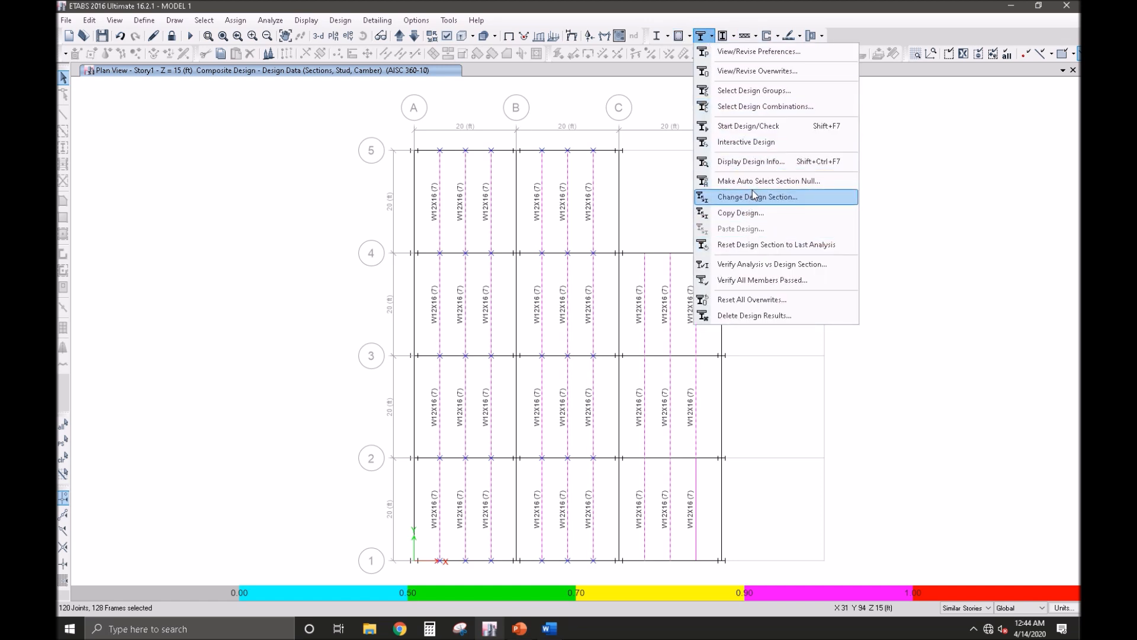
left_click(817, 182)
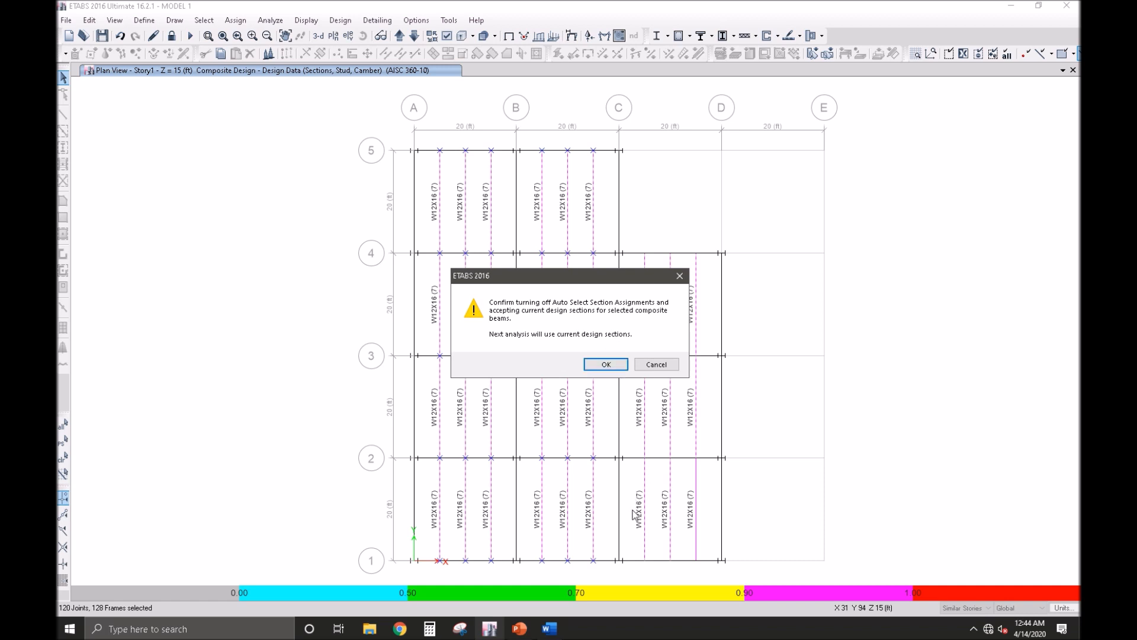
left_click(613, 364)
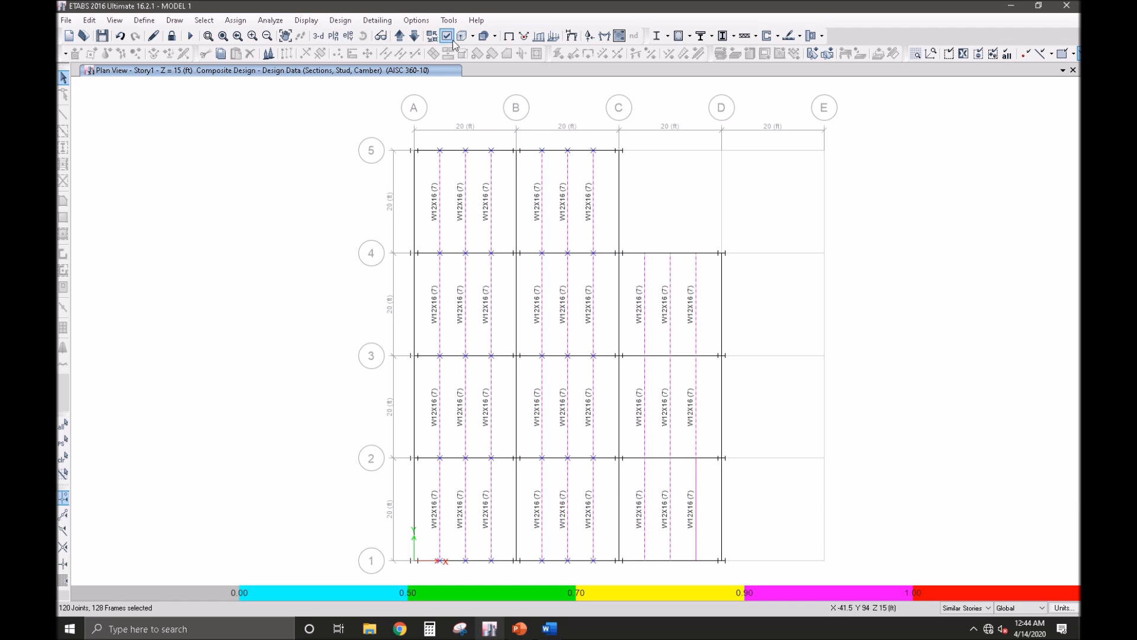
left_click(105, 54)
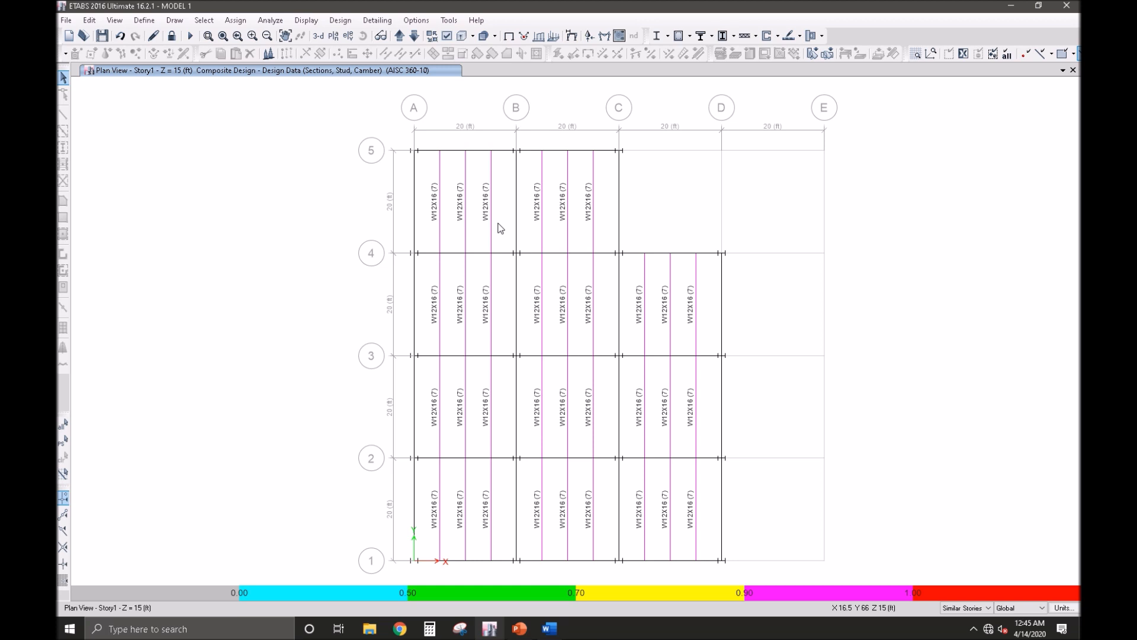
Step: Show the undeformed Story1 plan and check the design procedure of the grid A beam between grids 4 and 5
left_click(172, 36)
left_click(414, 204)
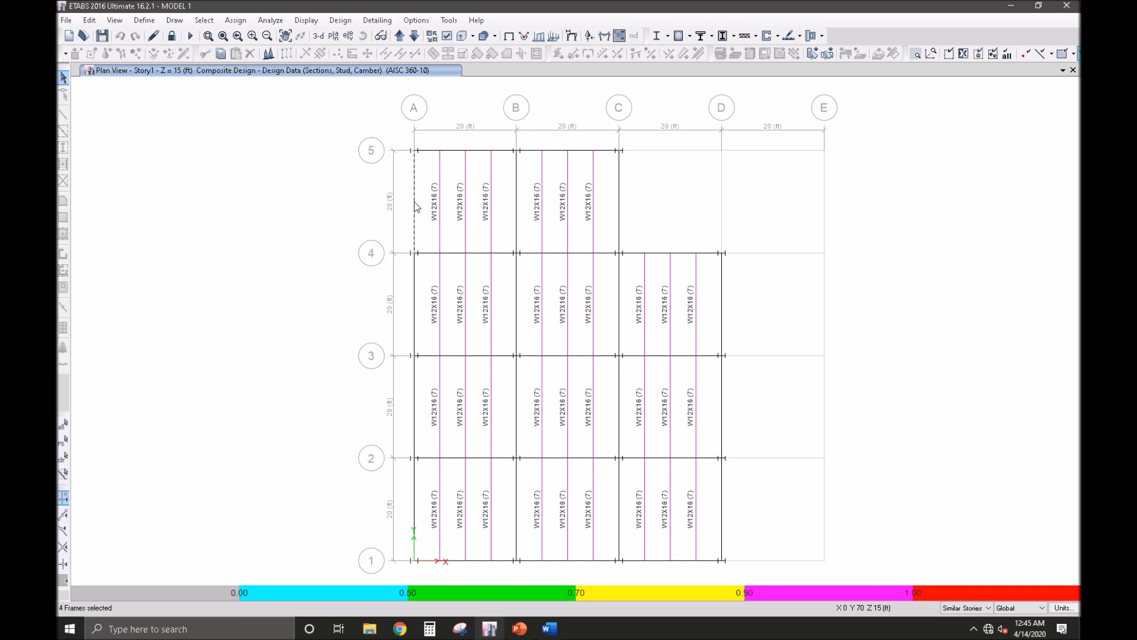
left_click(508, 35)
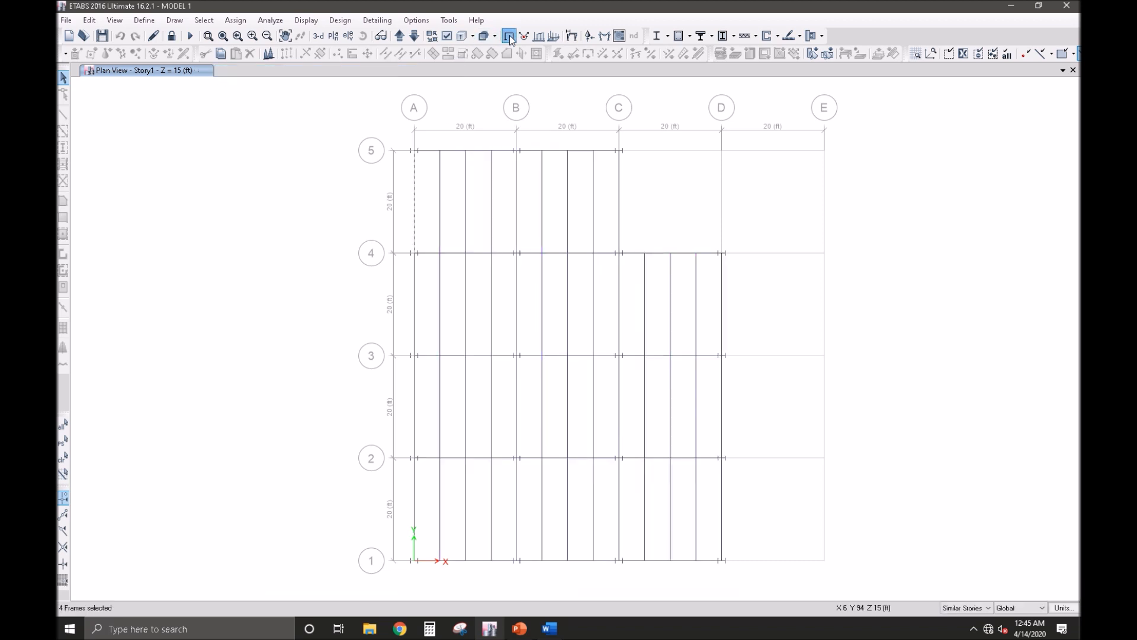
right_click(417, 199)
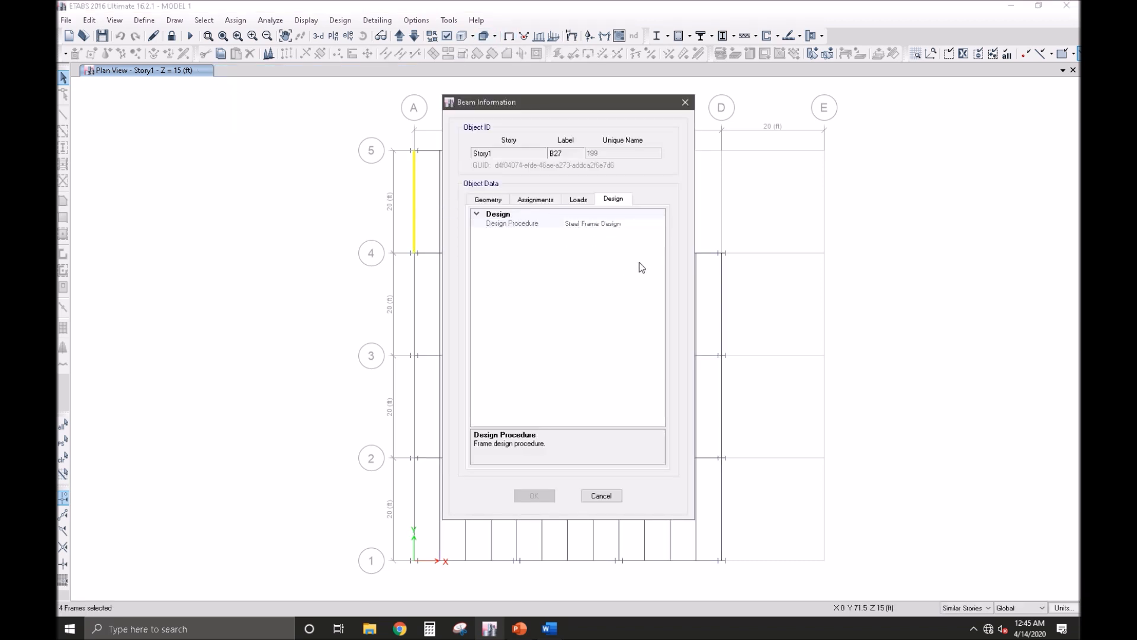
key("Escape")
key("ctrl+q")
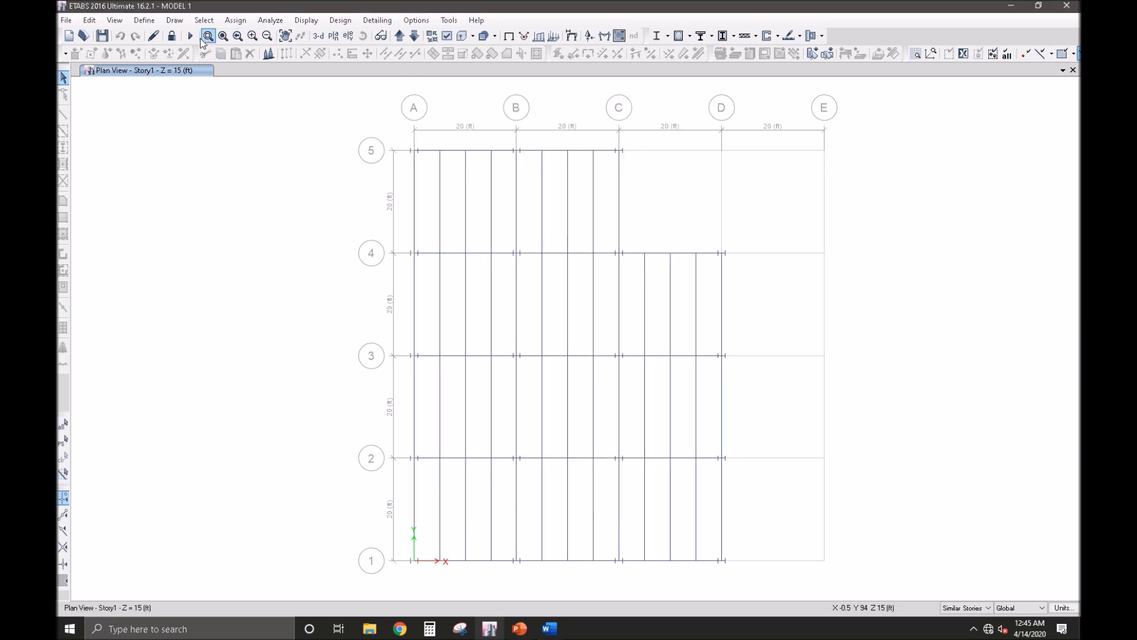
Step: Unlock the model and check the design procedure and assigned section of the middle secondary beam between grids B-C and 3-4
left_click(171, 36)
left_click(589, 357)
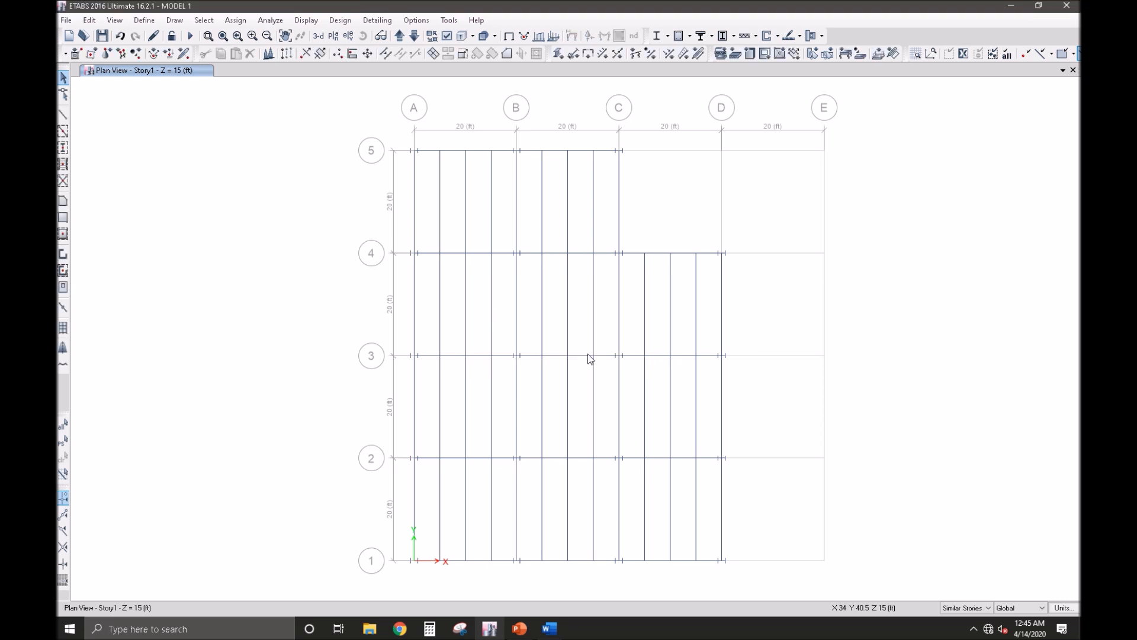
right_click(567, 335)
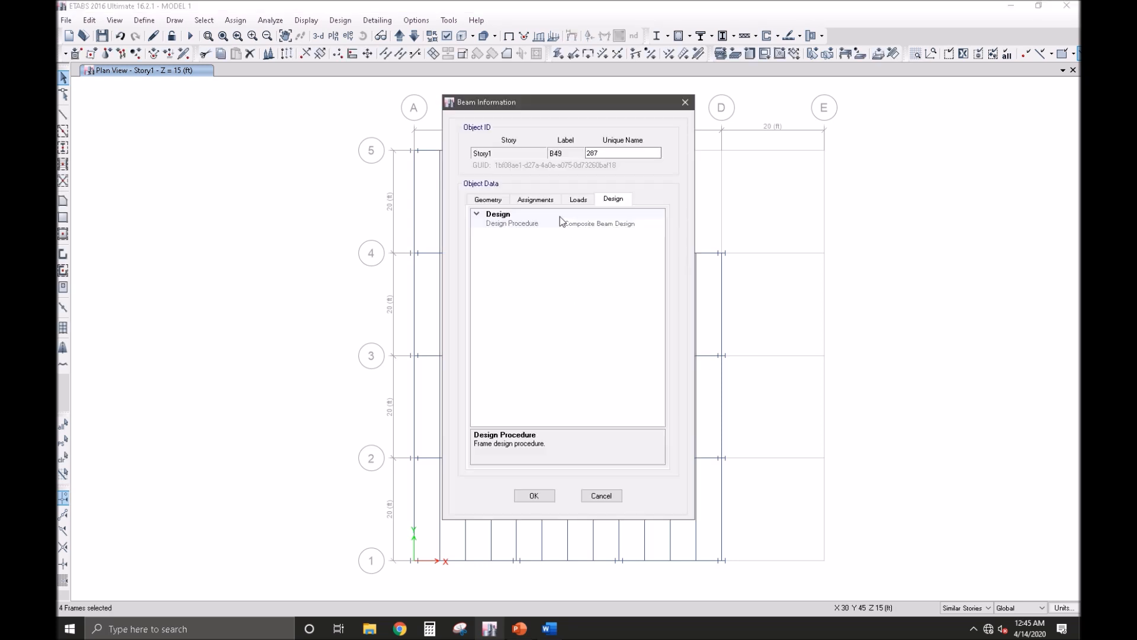
left_click(543, 202)
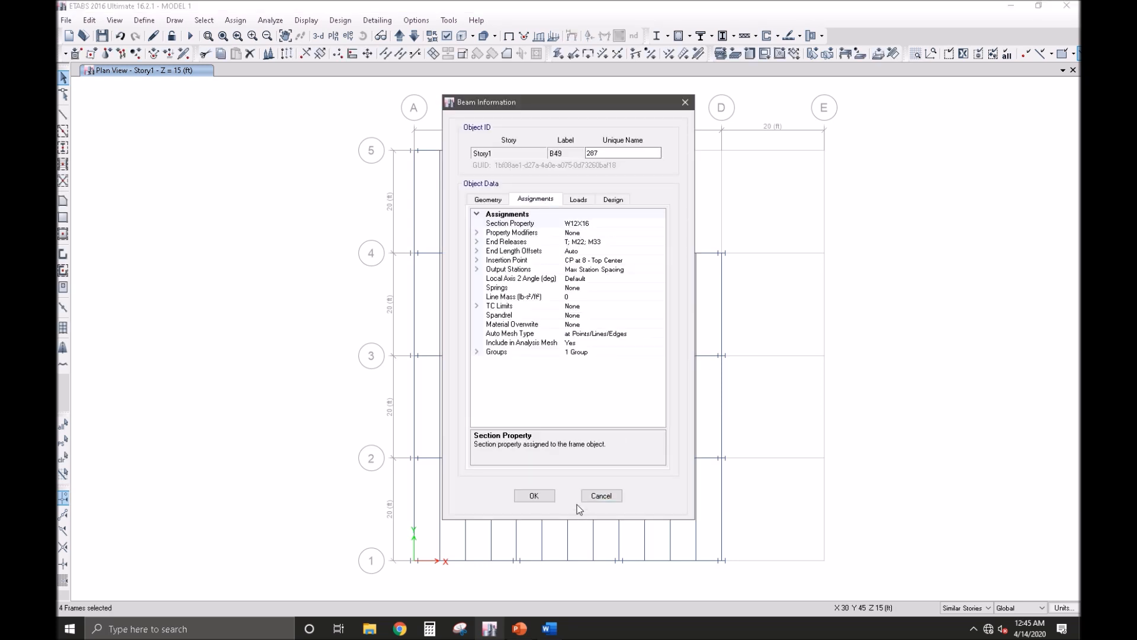
left_click(535, 496)
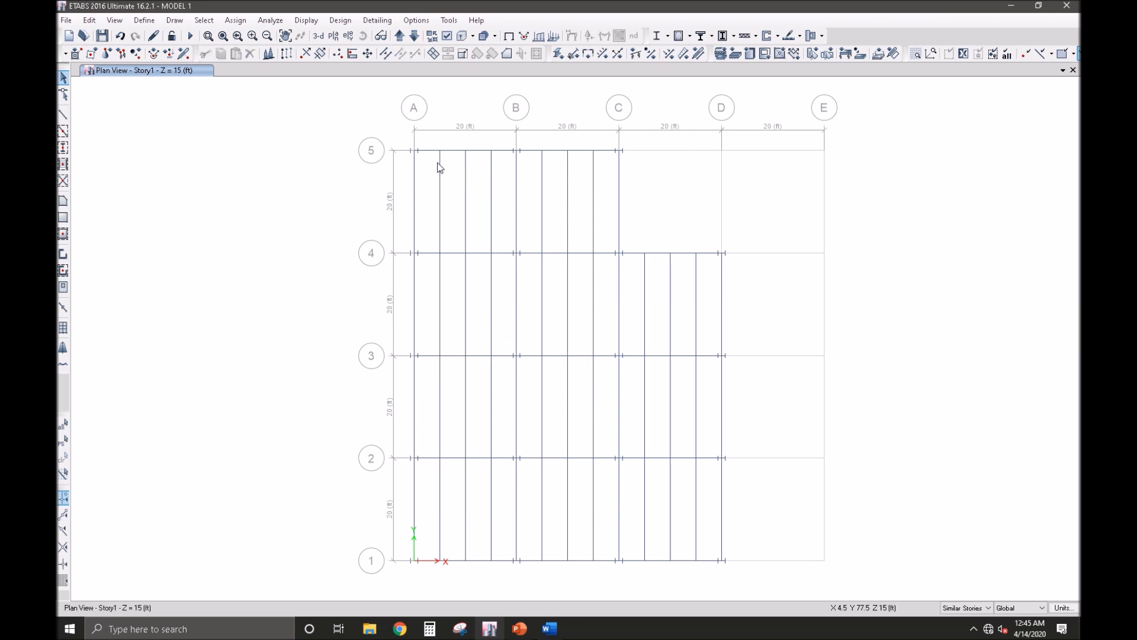
Step: Select the main beams along the grid lines on similar stories, except grid C between 4 and 5, and show only the selected objects
left_click(472, 142)
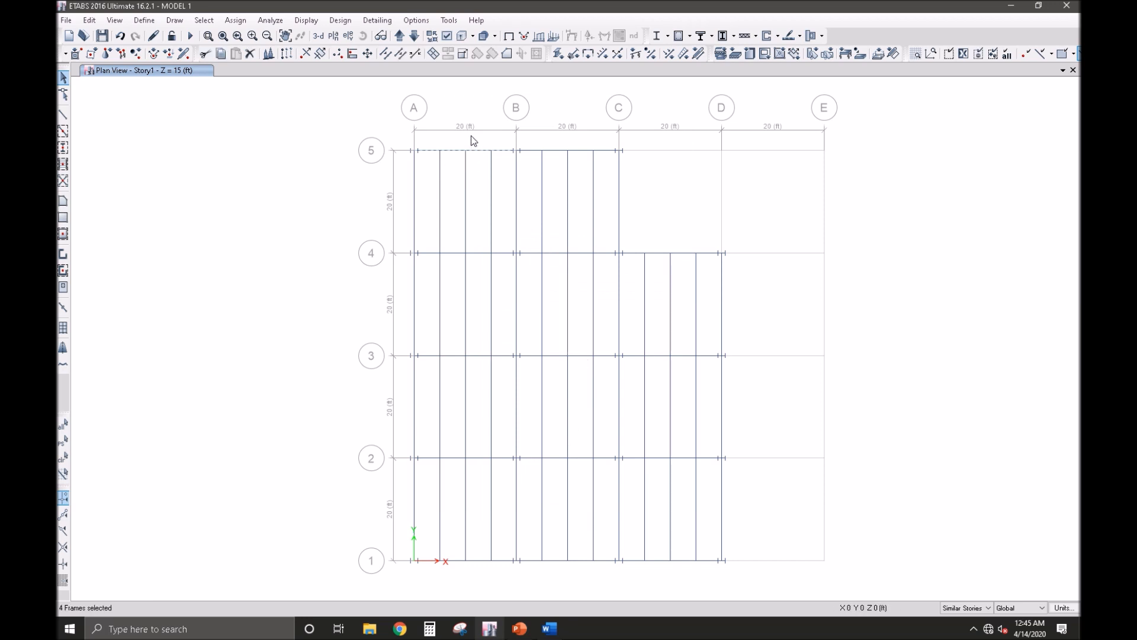
left_click(579, 145)
left_click_drag(575, 131, 577, 572)
left_click_drag(702, 238, 702, 238)
left_click_drag(403, 299, 403, 299)
left_click_drag(419, 237, 406, 214)
left_click_drag(398, 405, 399, 405)
left_click_drag(418, 495, 398, 491)
left_click_drag(480, 569, 477, 546)
left_click_drag(478, 477, 473, 233)
left_click_drag(612, 425, 619, 314)
left_click_drag(520, 329, 513, 220)
left_click_drag(513, 489, 514, 417)
left_click_drag(642, 479, 655, 344)
left_click_drag(706, 568, 705, 550)
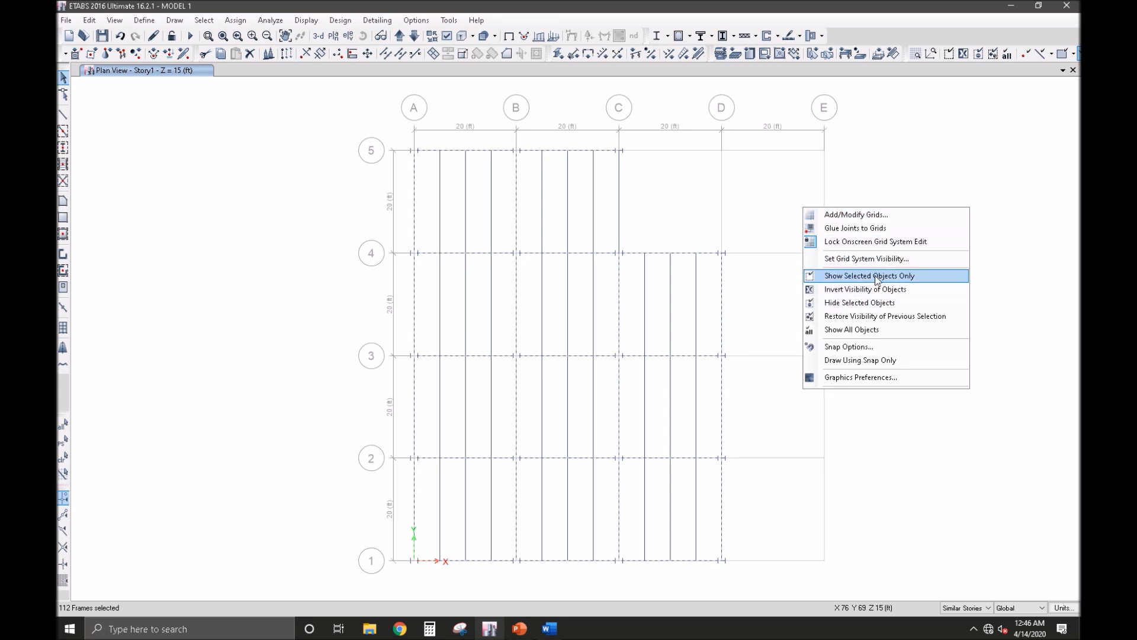
left_click(905, 276)
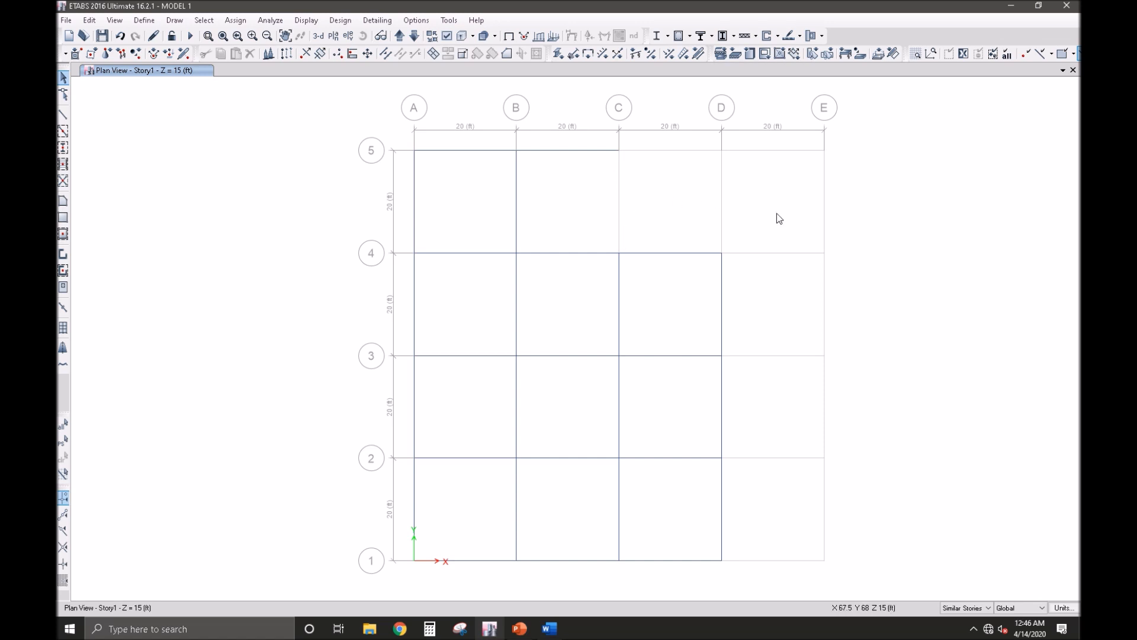
Step: Add the grid C beam between grids 4 and 5 to the displayed main beams by inverting visibility, hiding that beam, and inverting again
right_click(917, 217)
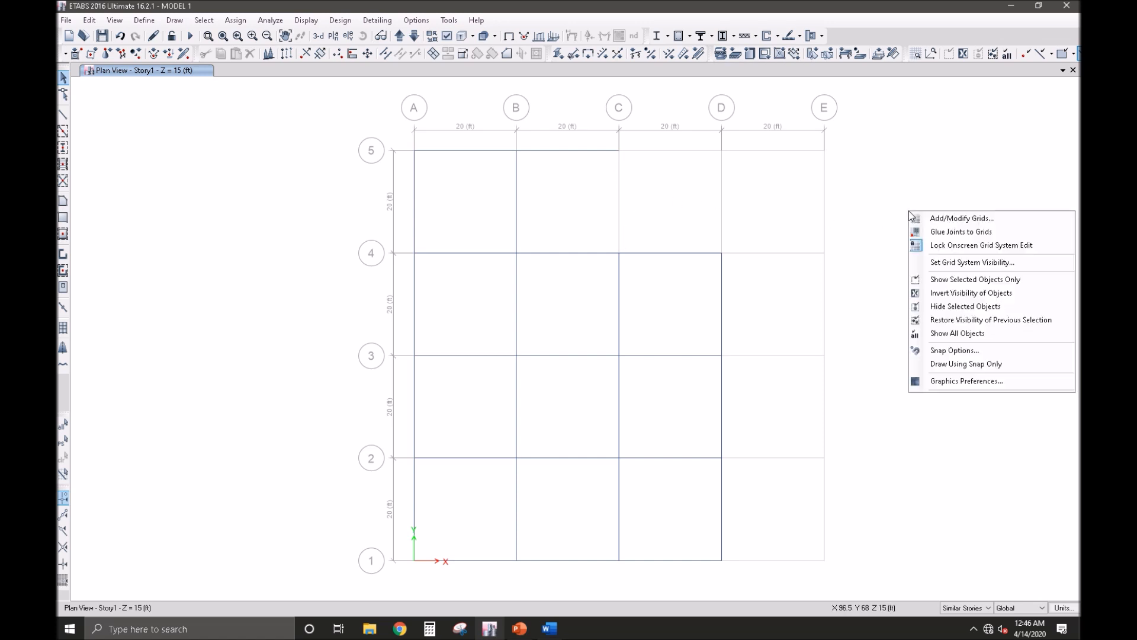
left_click(915, 289)
left_click(620, 211)
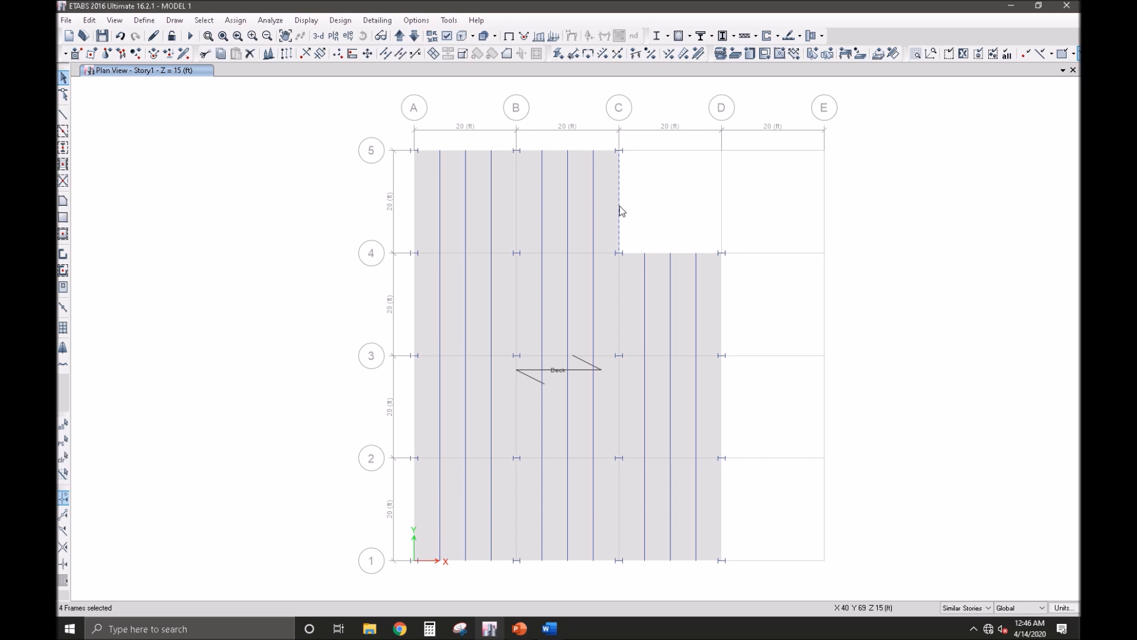
right_click(703, 198)
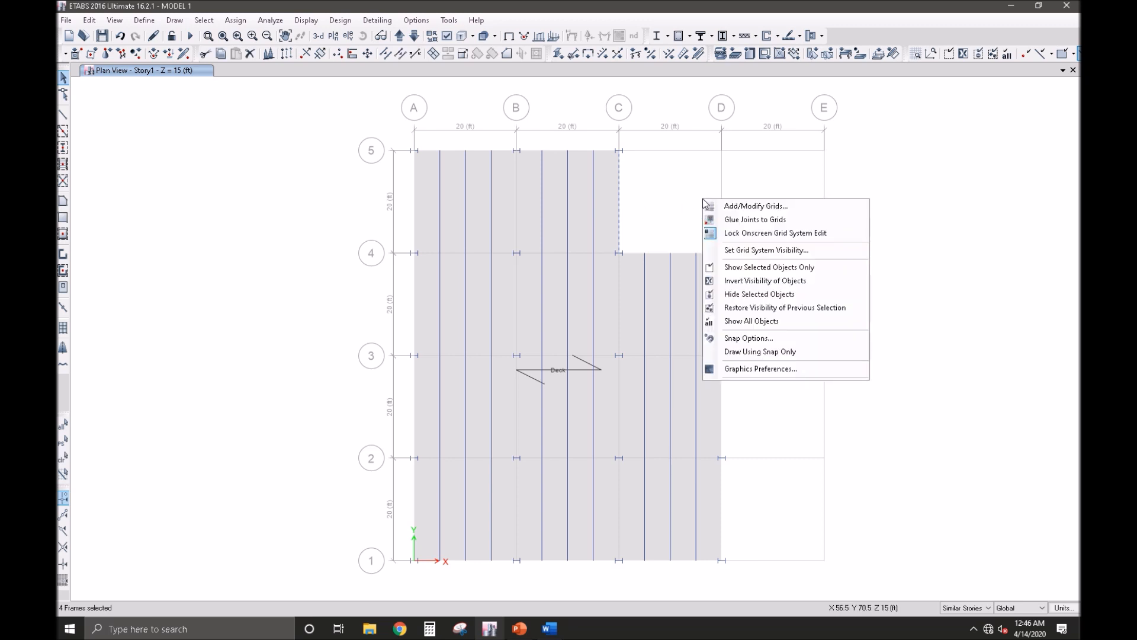
left_click(738, 296)
right_click(892, 226)
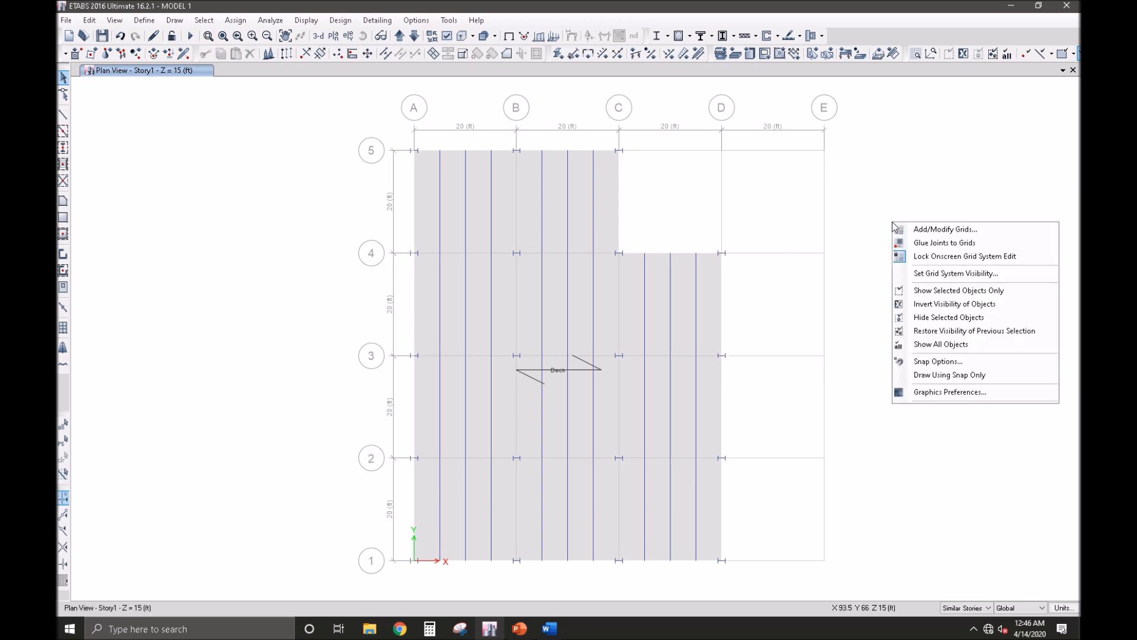
left_click(925, 304)
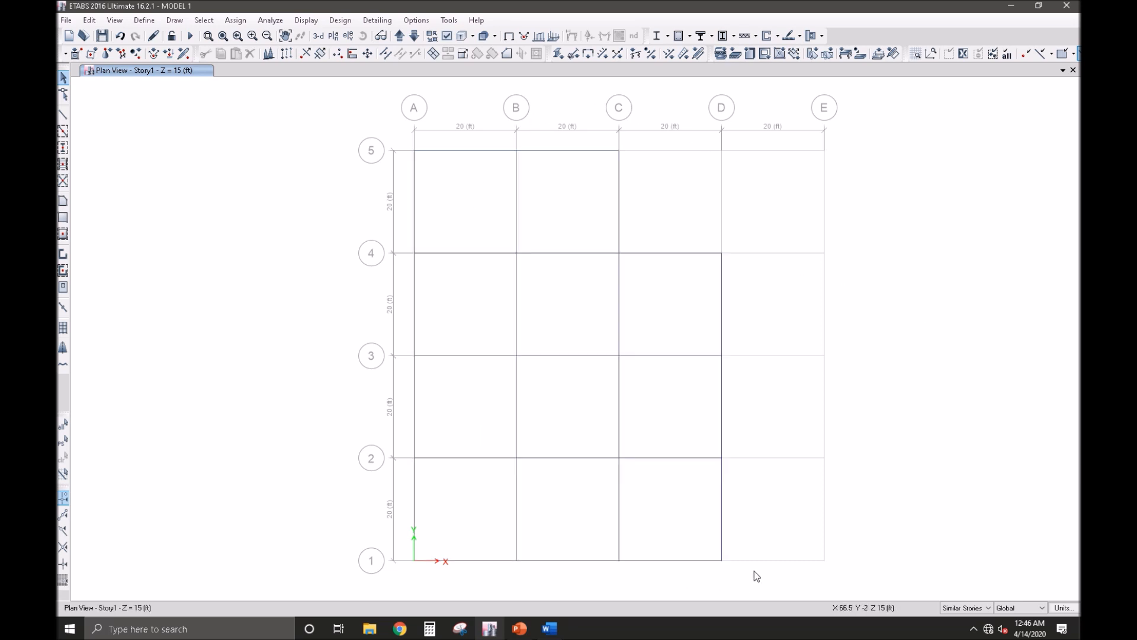
Step: Select all displayed main beams on similar stories and set their steel frame lateral bracing to user specified, opening the uniform bracing definition
left_click_drag(755, 570, 333, 131)
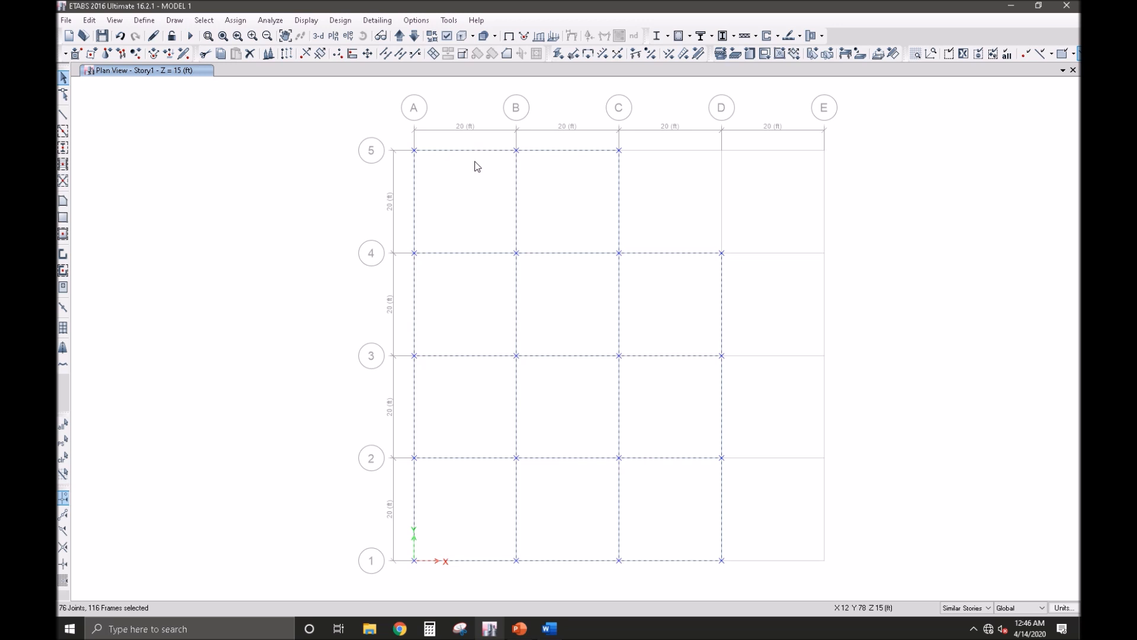
left_click(350, 20)
mouse_move(366, 34)
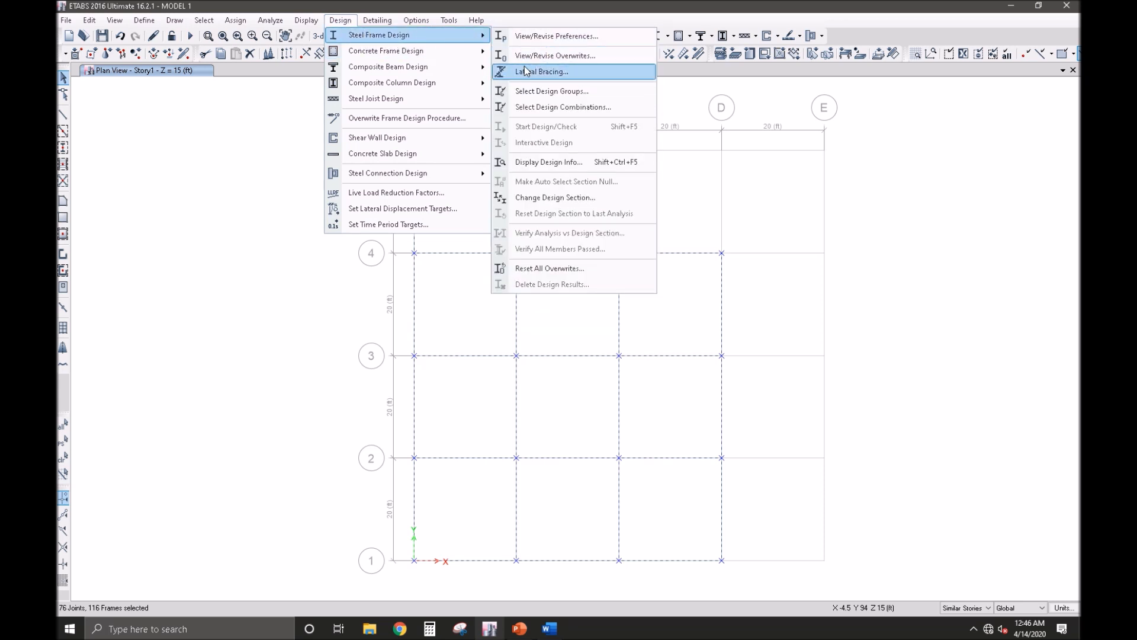
left_click(543, 72)
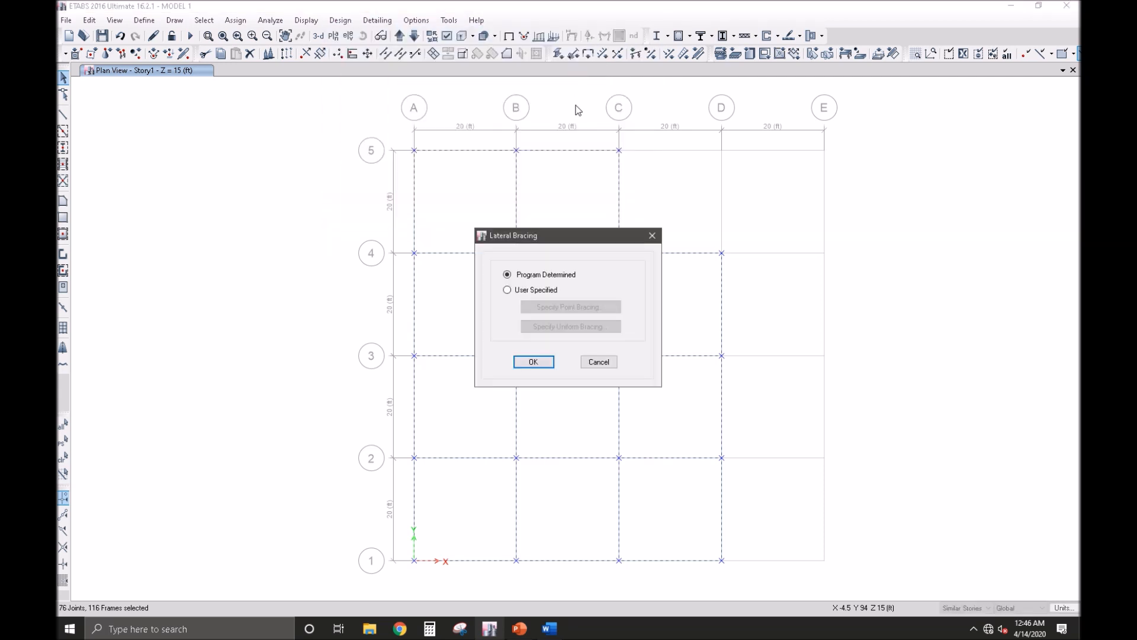
left_click(542, 290)
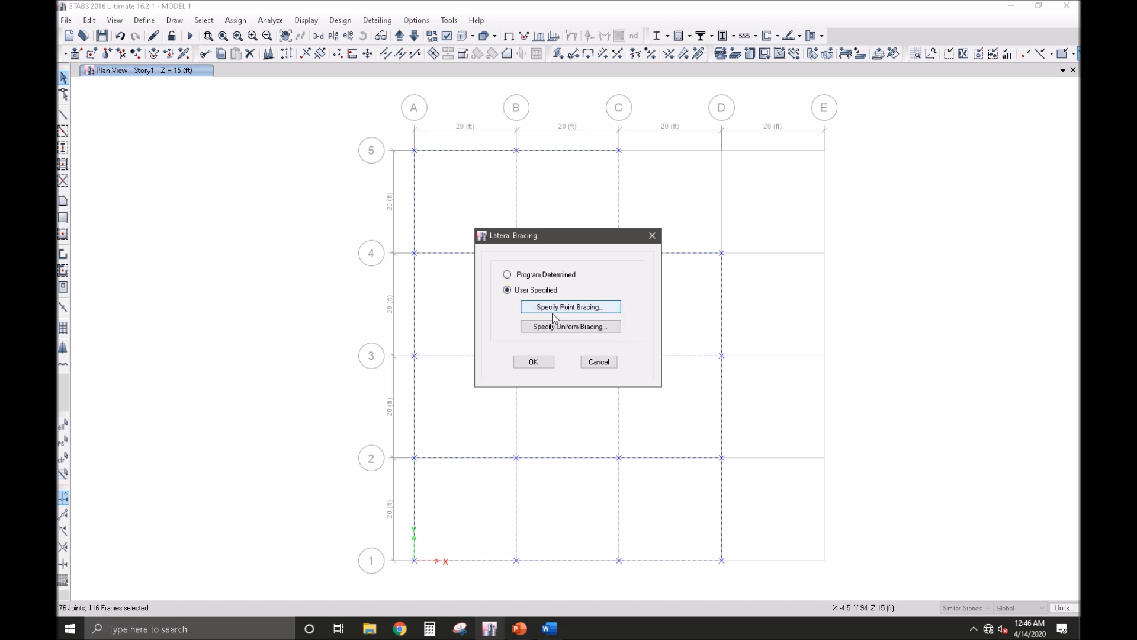
left_click(585, 327)
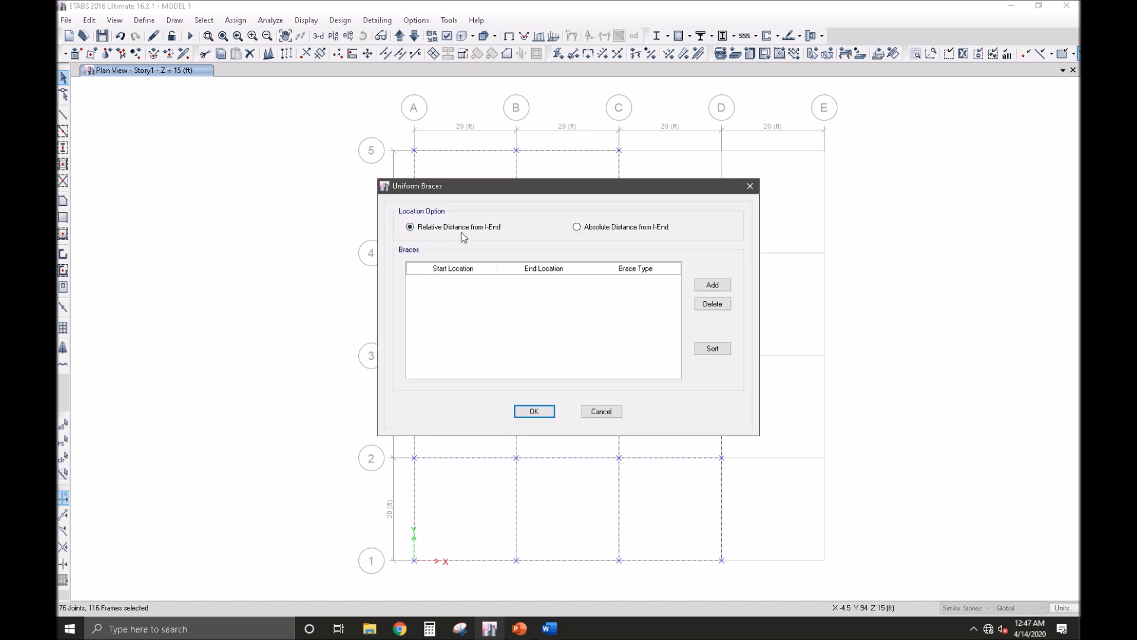
Step: Add a uniform brace with start and end locations of 0.25 and brace type Bottom
left_click(710, 286)
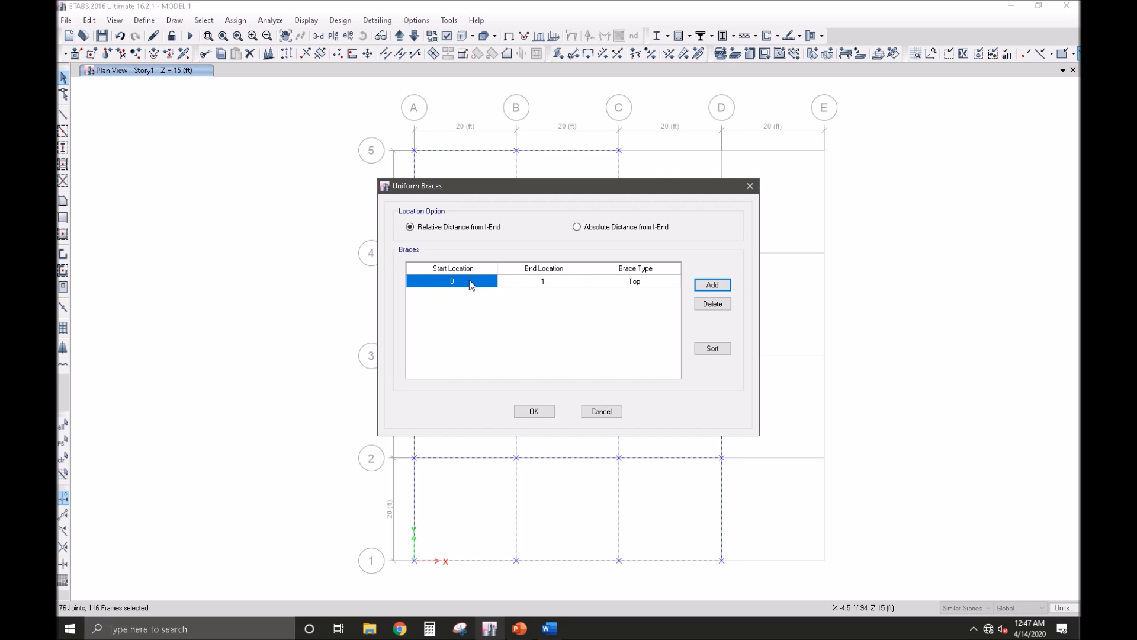
left_click(471, 283)
type("0.25")
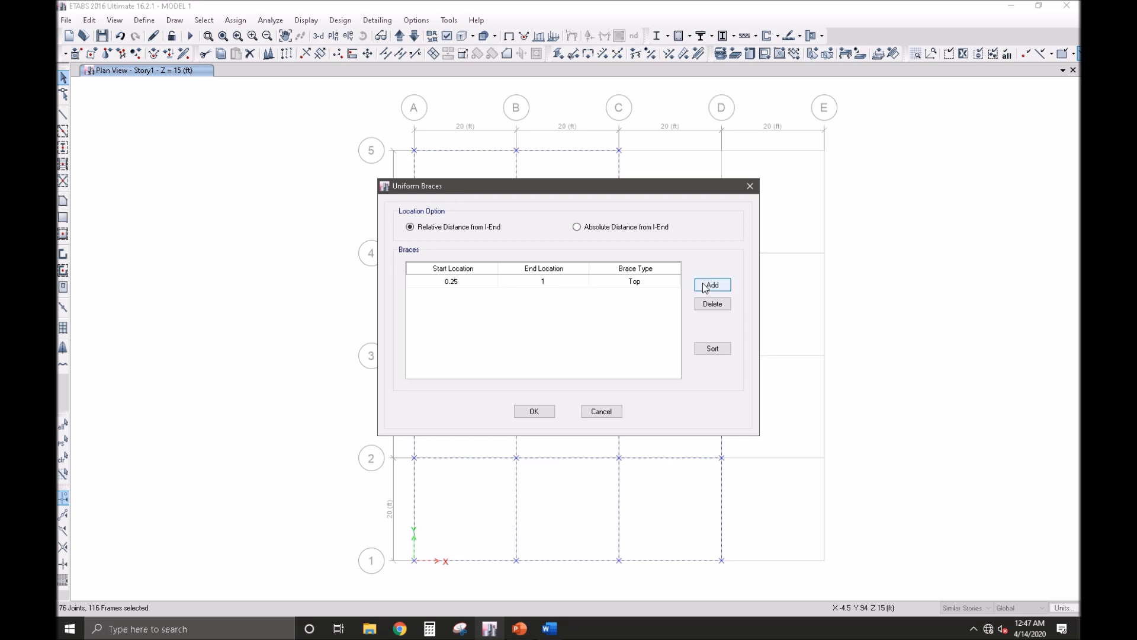
left_click(561, 283)
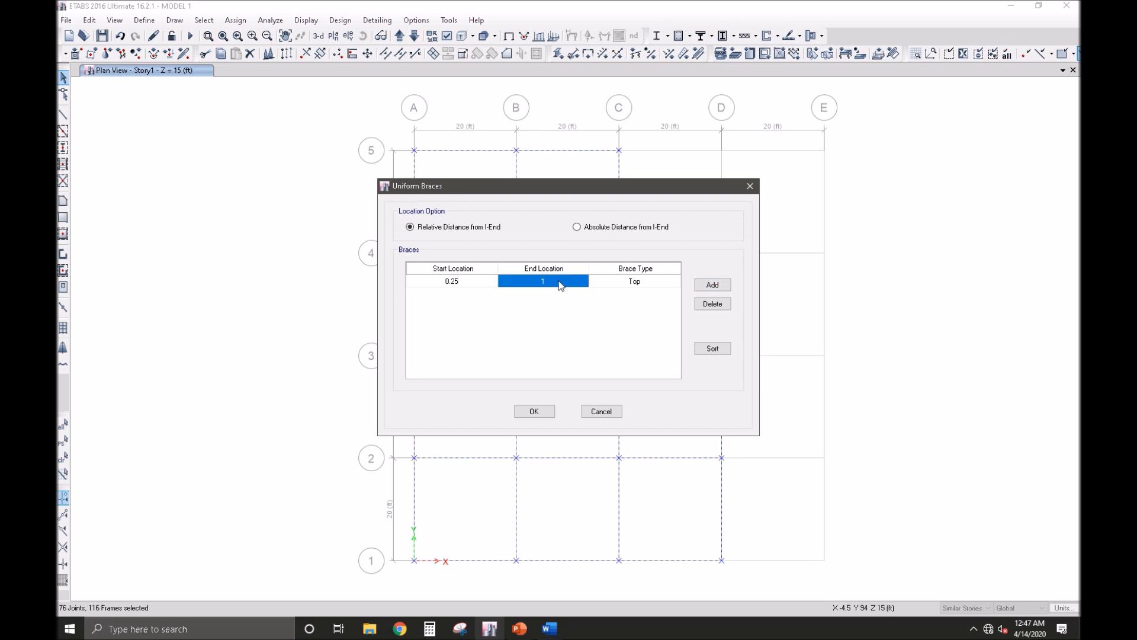
left_click(638, 279)
left_click(638, 277)
left_click(633, 301)
left_click(511, 282)
type("0.25")
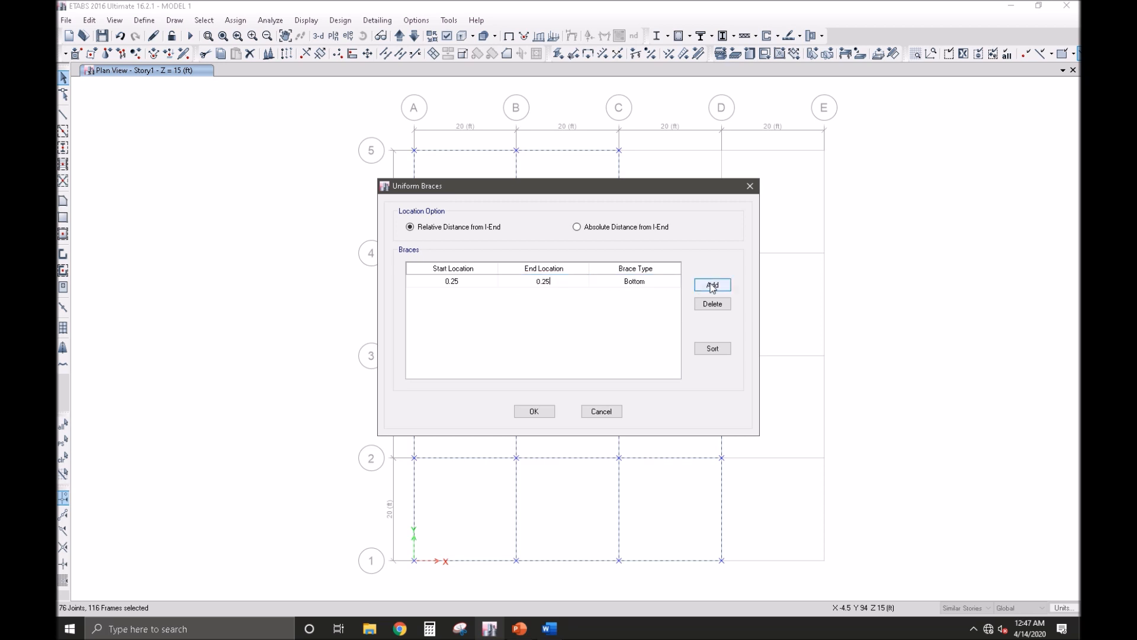
Step: Add a second uniform brace with start and end locations of 0.5 and brace type Bottom
left_click(713, 284)
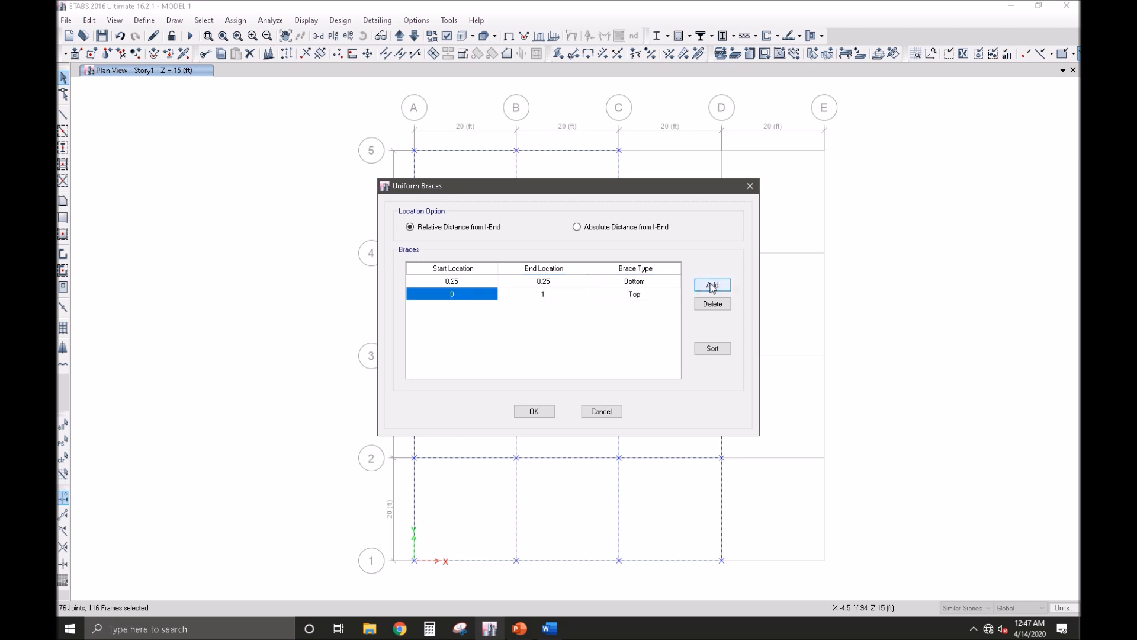
left_click(462, 295)
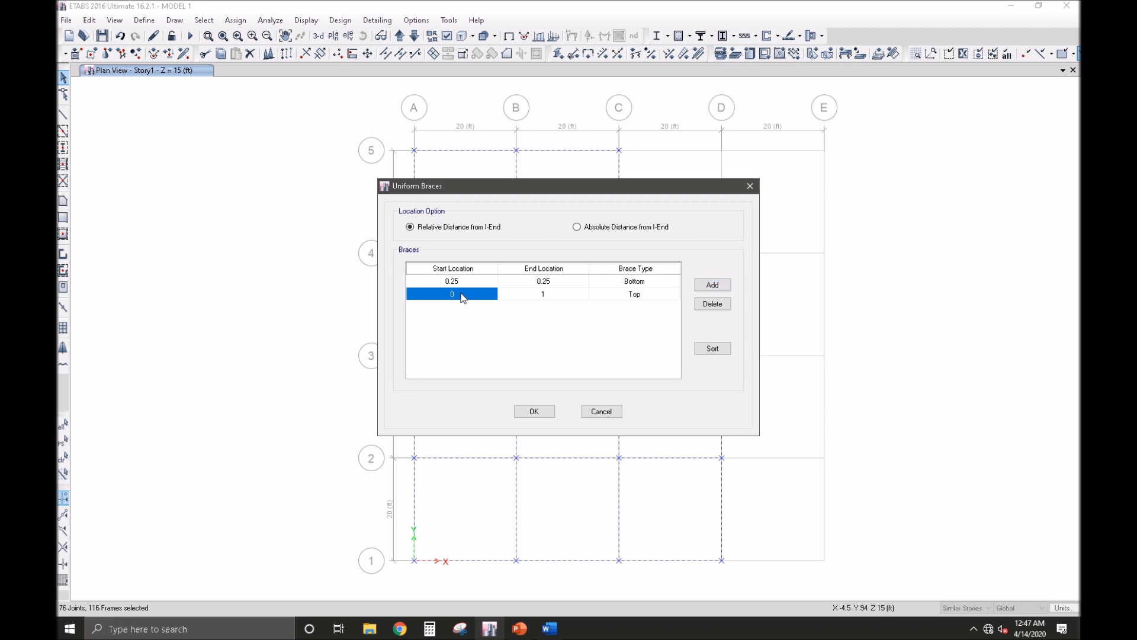
left_click(536, 294)
type("0.5")
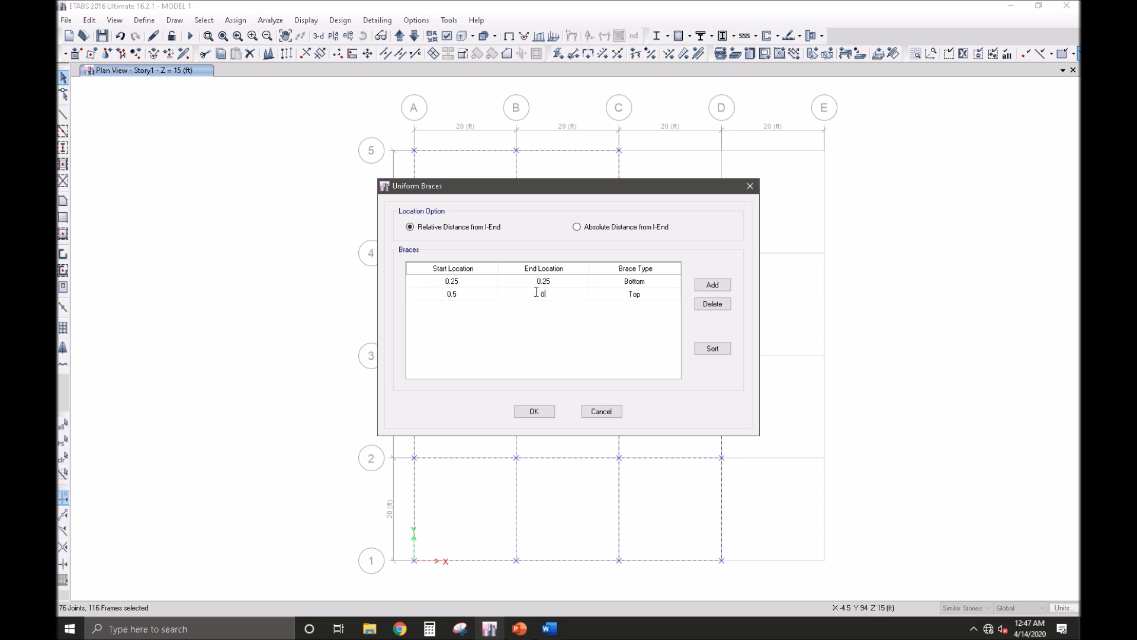
left_click(657, 292)
left_click(658, 292)
left_click(647, 314)
Step: Add a third uniform brace with start and end locations of 0.75 and type Bottom, and apply the lateral bracing to the main beams
left_click(712, 285)
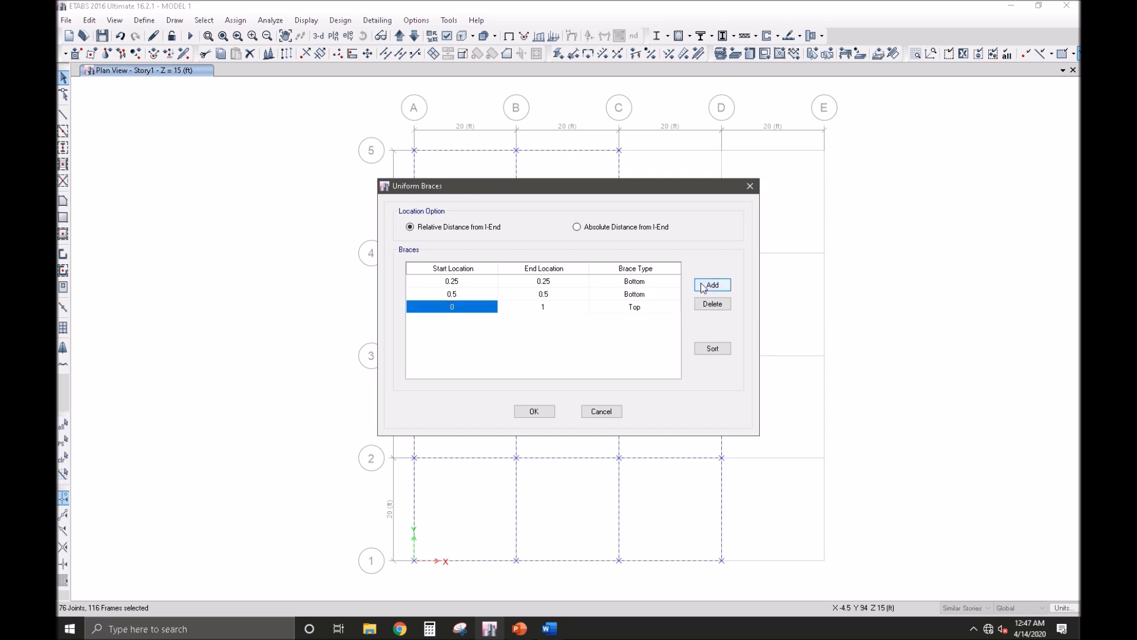
left_click(470, 304)
type("0.75")
left_click(561, 310)
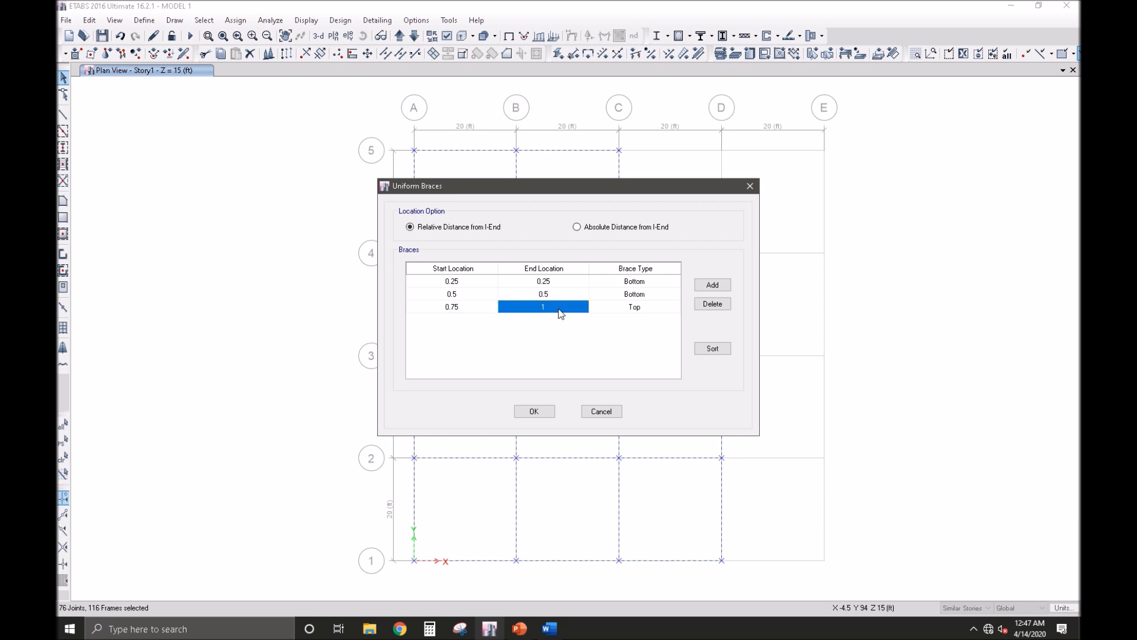
type("0.75")
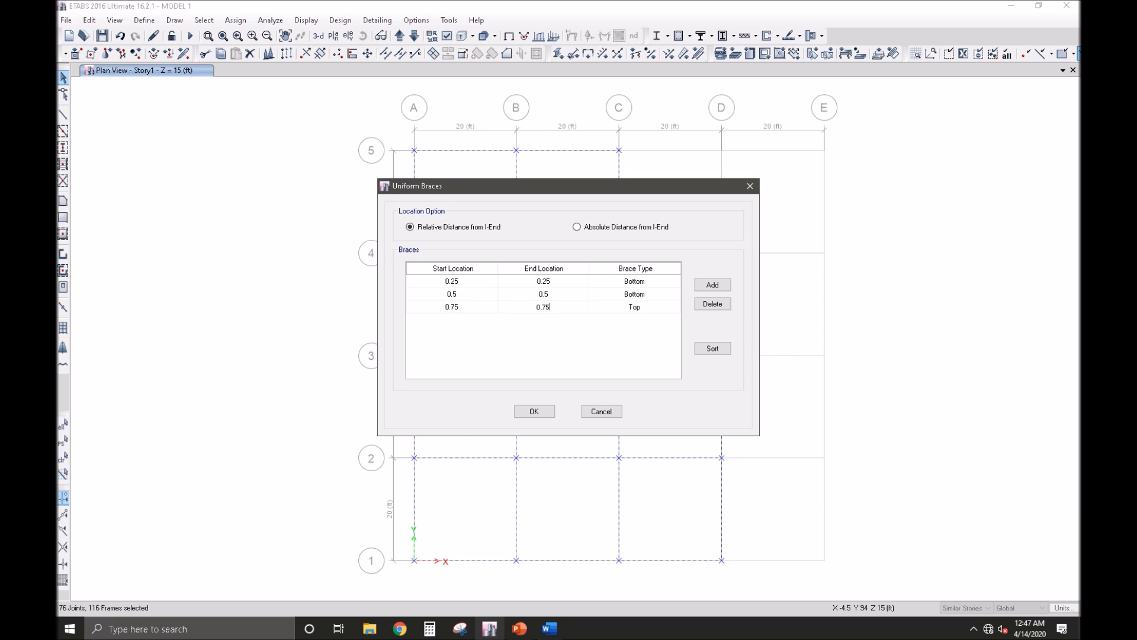
left_click(652, 306)
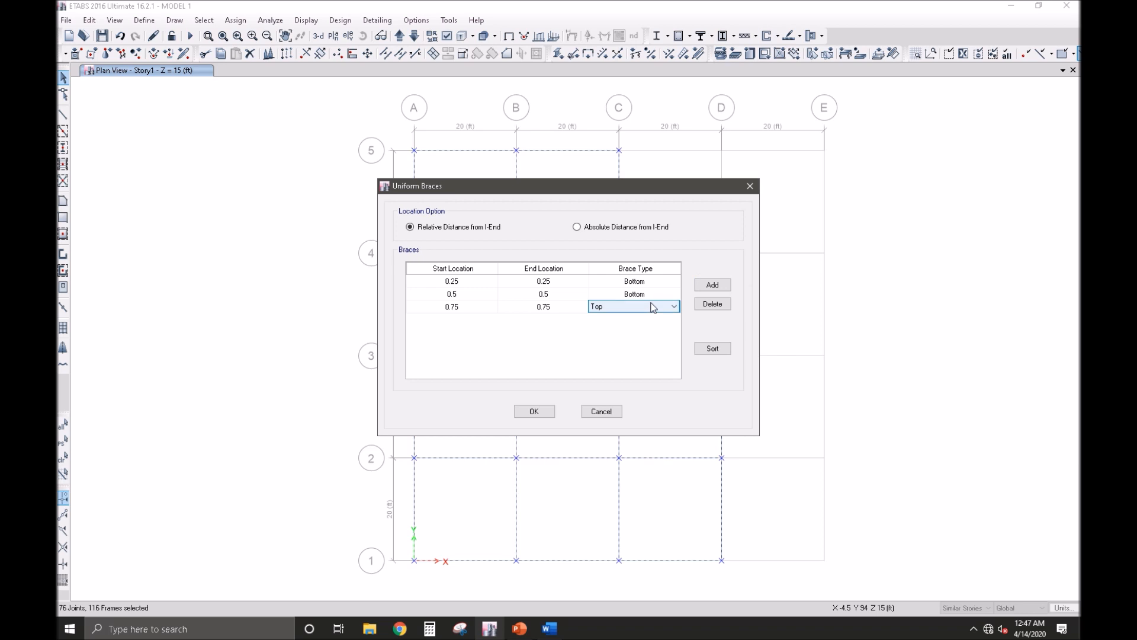
left_click(653, 307)
left_click(634, 325)
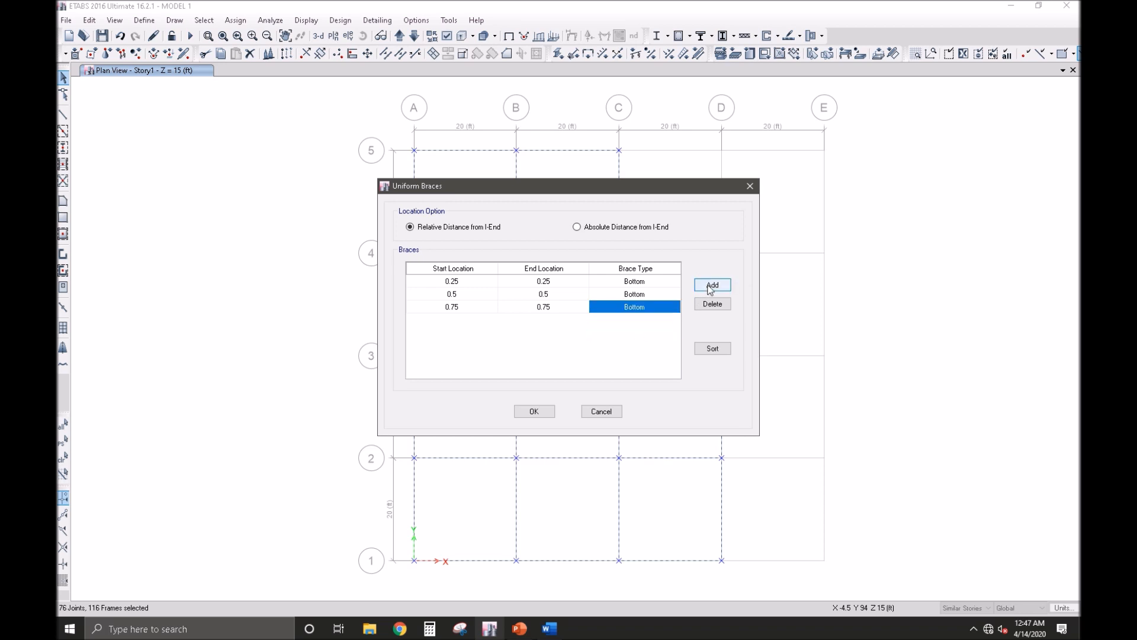
left_click(535, 411)
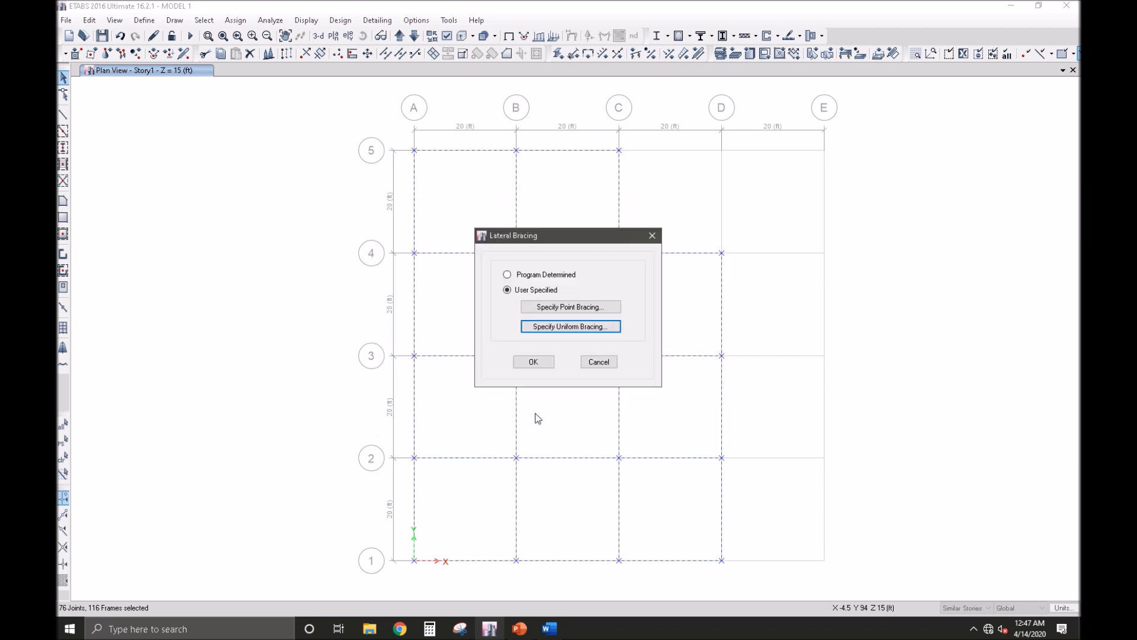
left_click(534, 362)
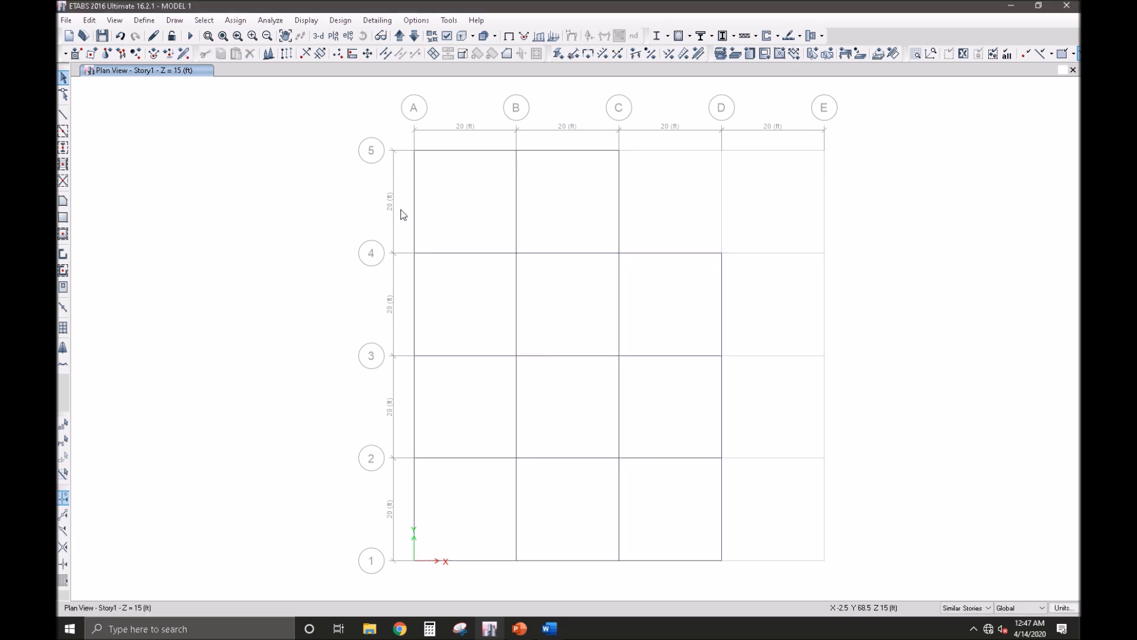
Step: Check the assignments of the grid A beam between grids 4 and 5
left_click(416, 215)
right_click(416, 213)
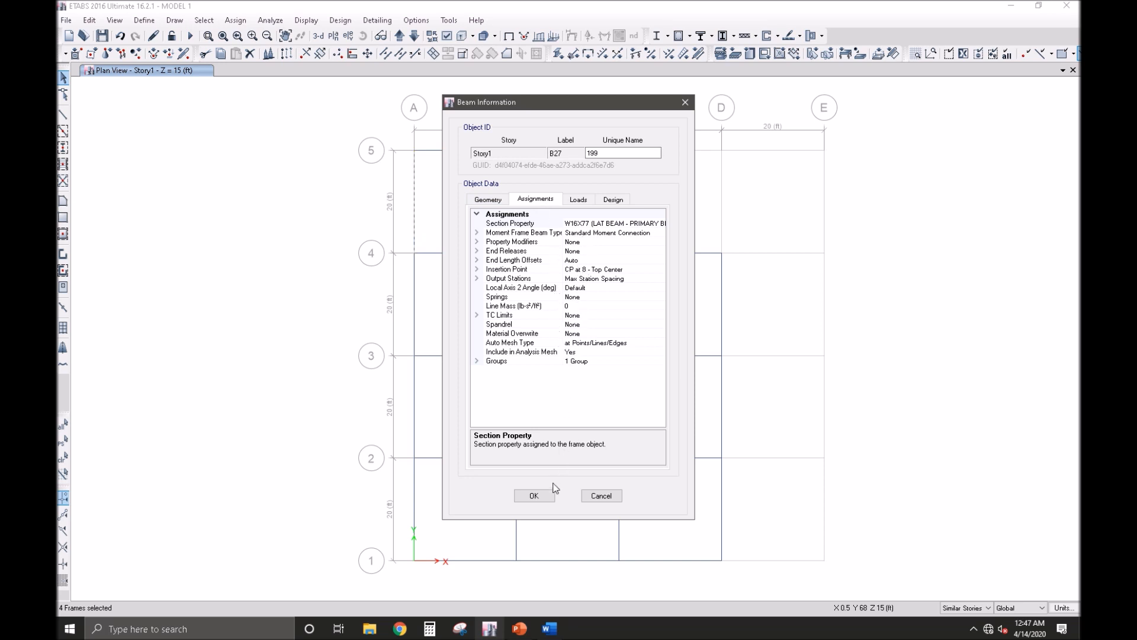
left_click(535, 496)
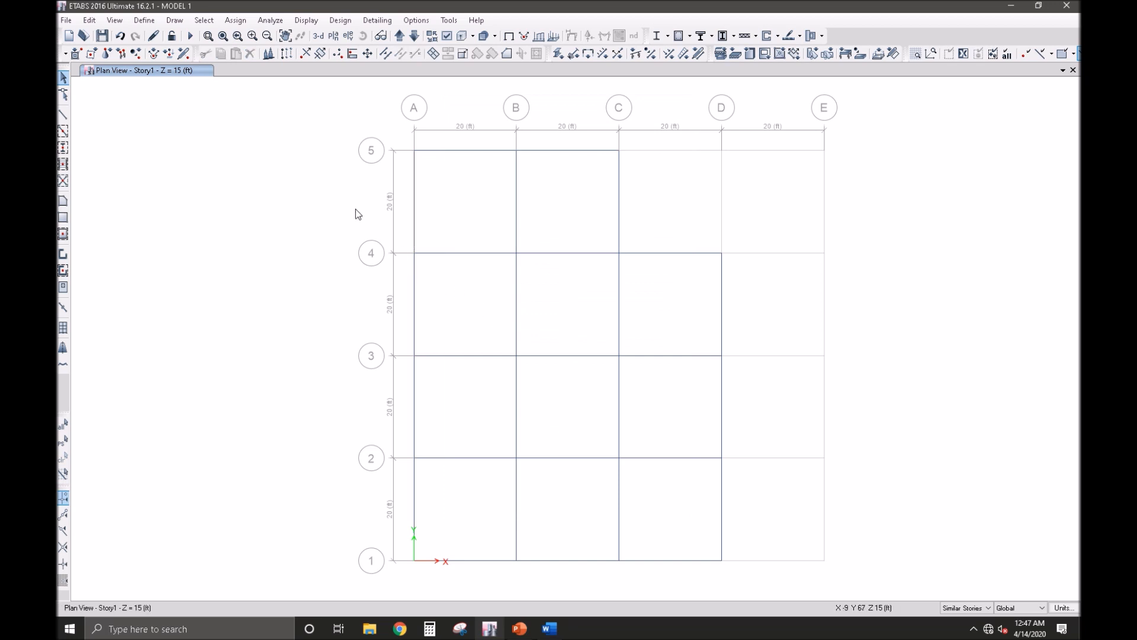
Step: Select all displayed main beams and review the steel frame design preferences, including the design provision and deflection limits
left_click_drag(363, 102, 766, 590)
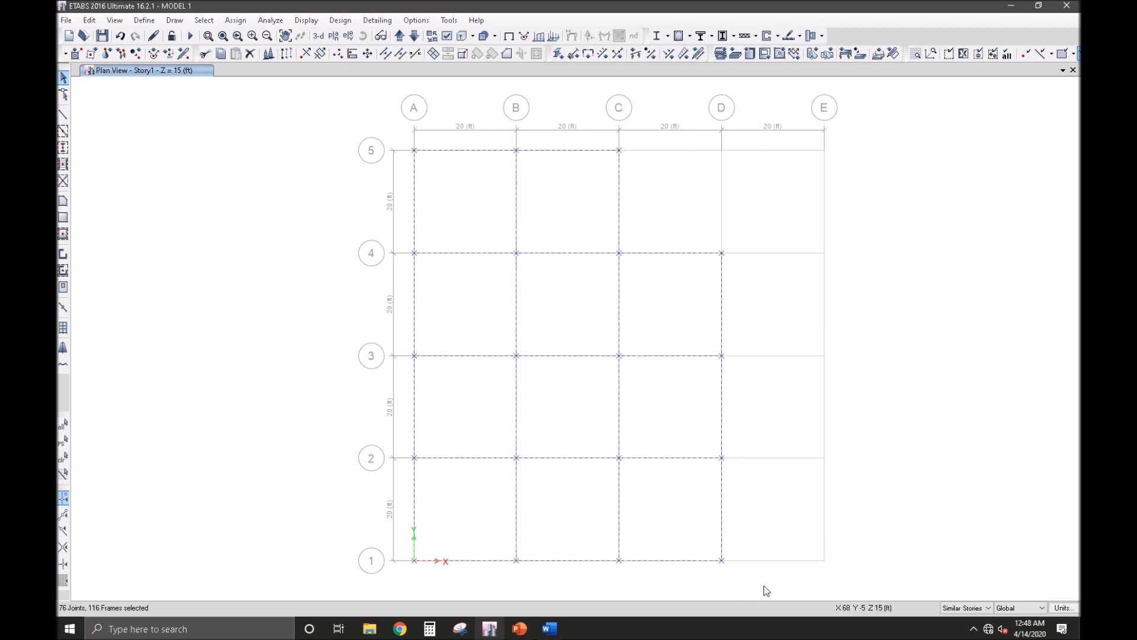
left_click(340, 20)
mouse_move(354, 36)
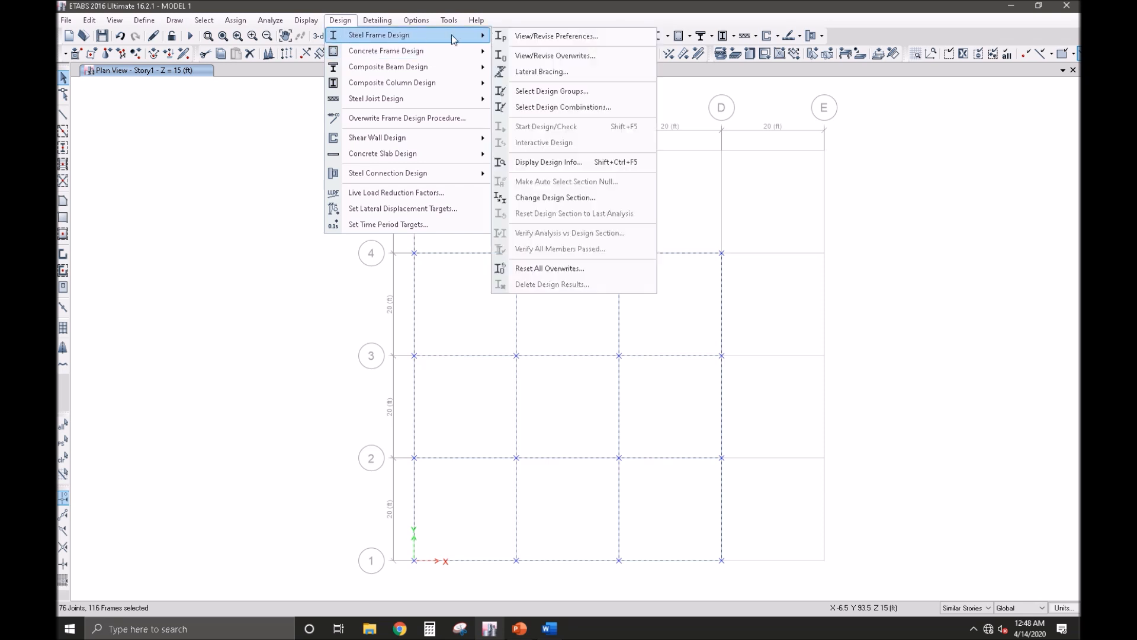
left_click(544, 36)
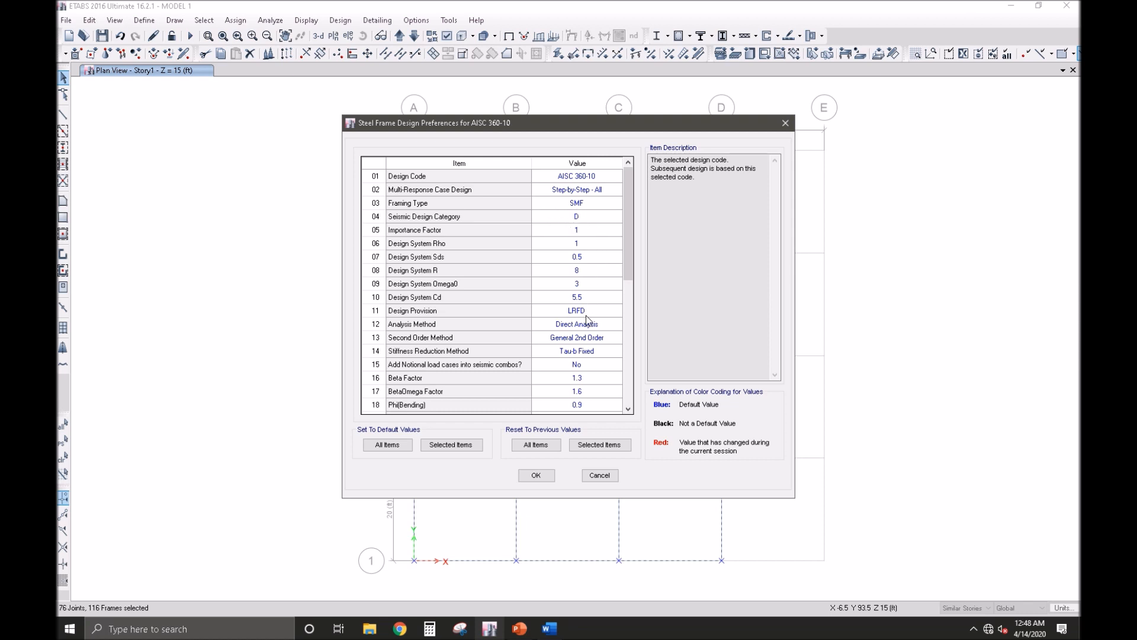
left_click_drag(627, 261, 620, 378)
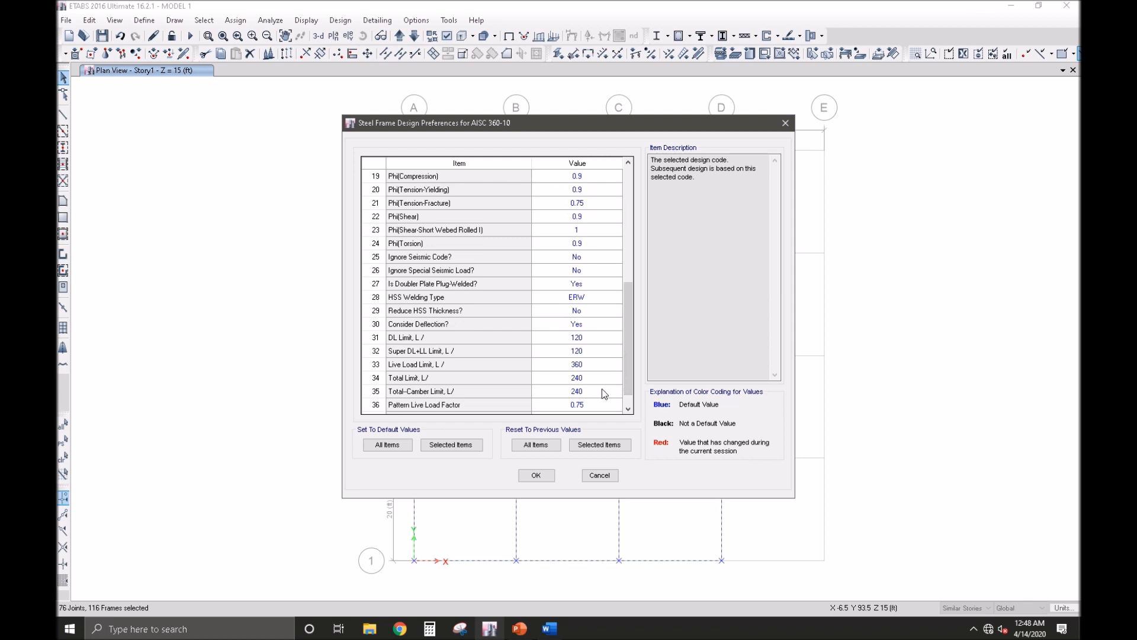
left_click(539, 477)
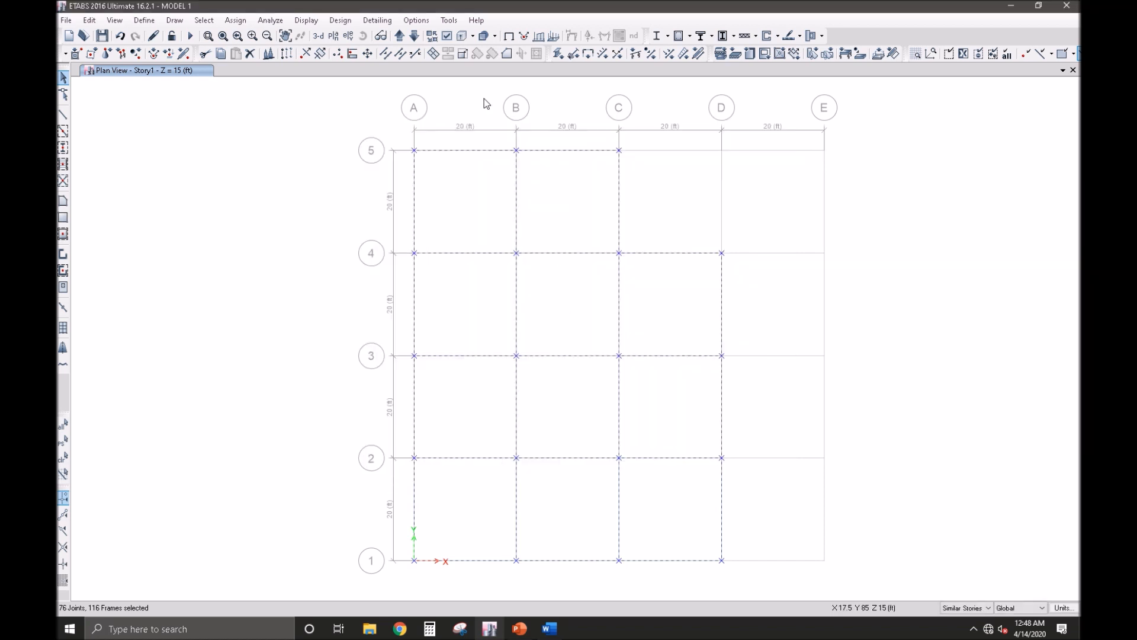
Step: Review the steel frame design overwrites of the selected main beams and run the analysis
left_click(336, 24)
mouse_move(358, 37)
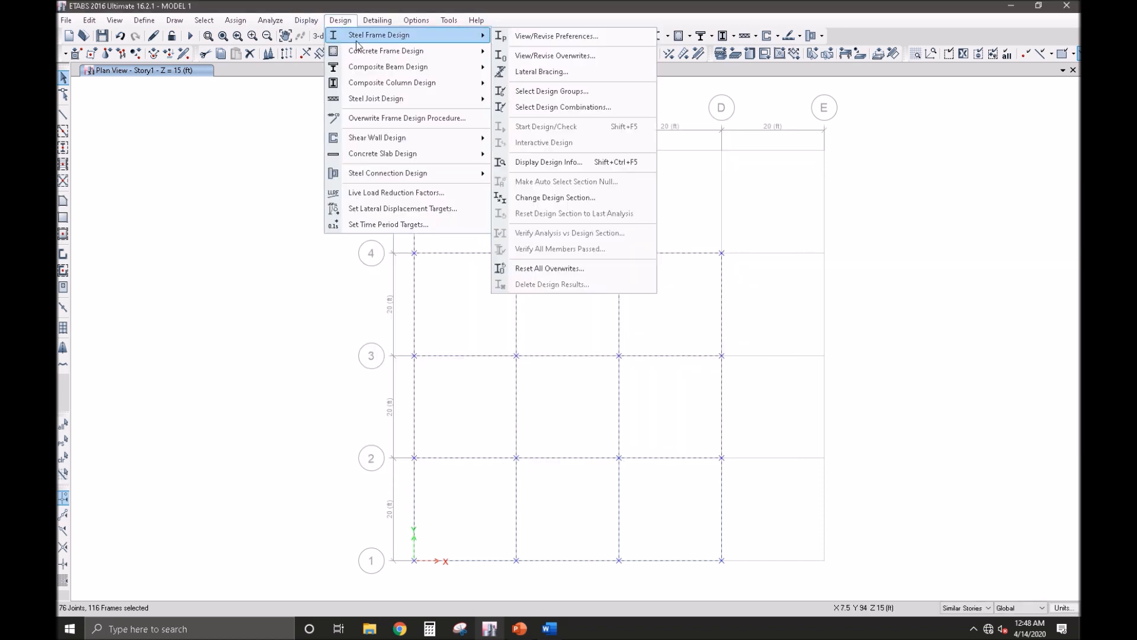
left_click(578, 56)
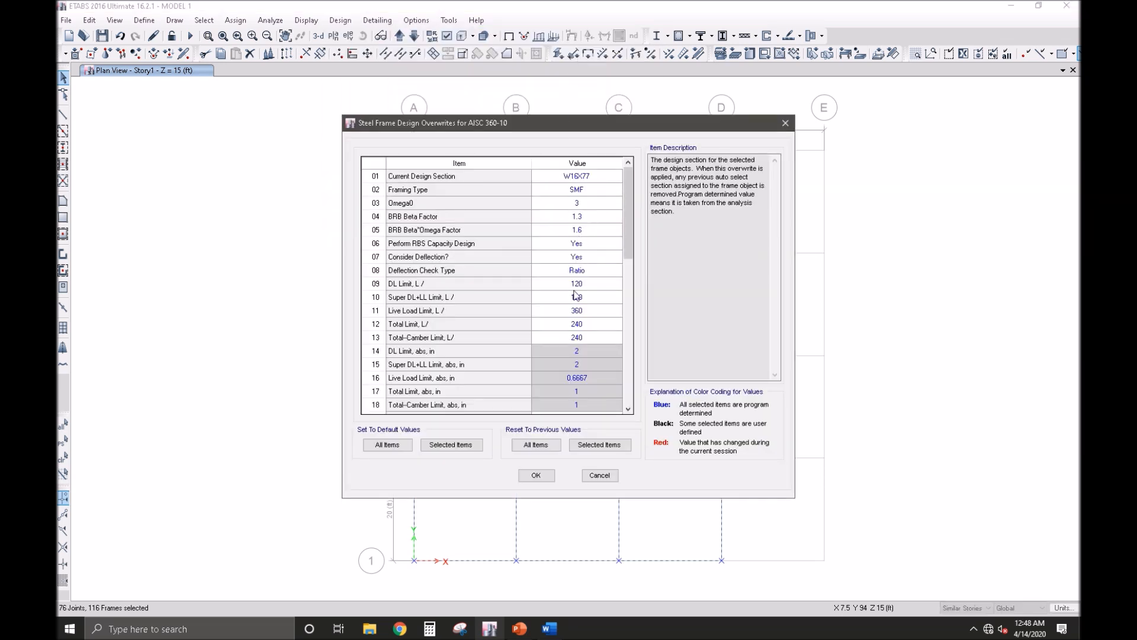
left_click(536, 475)
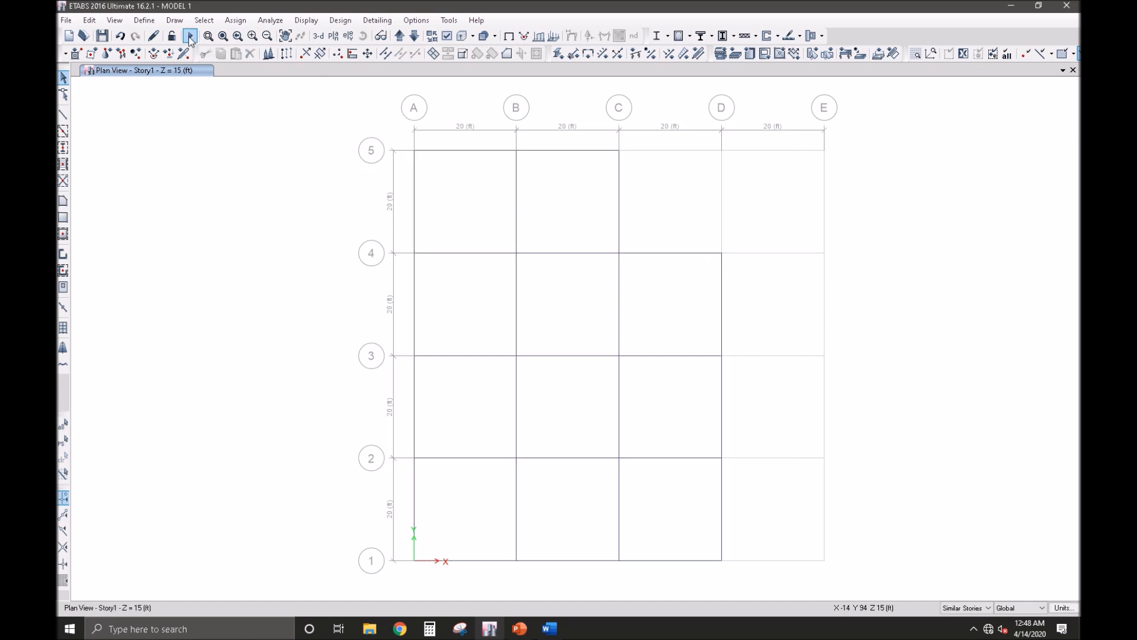
left_click(190, 38)
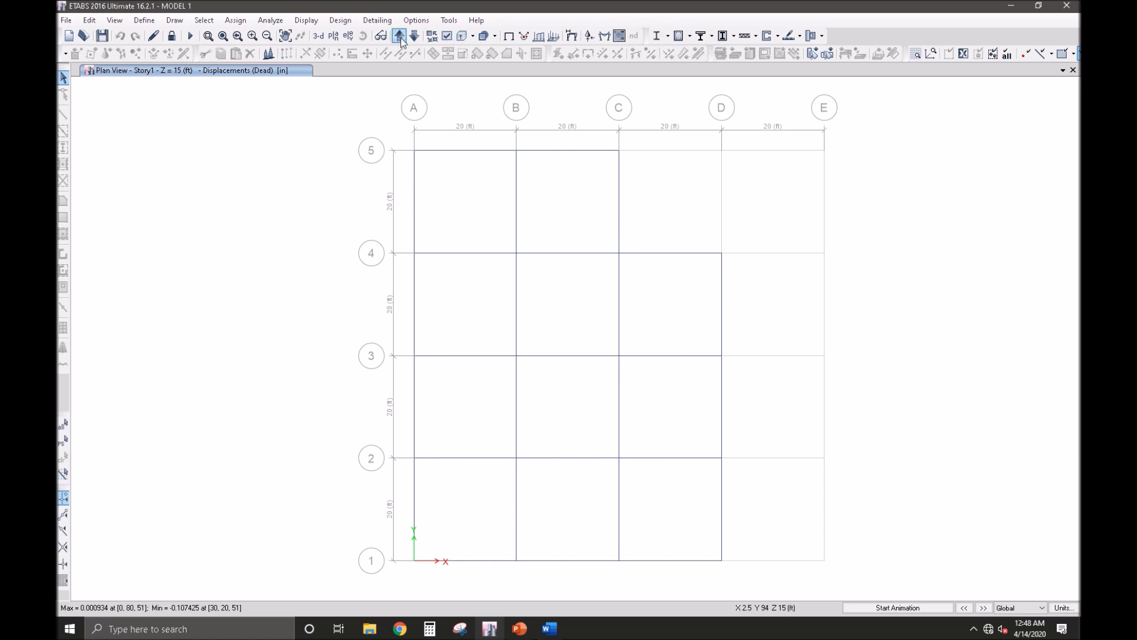
Step: Run the steel frame design check on the main beams and decline reiterating the analysis and design
left_click(344, 26)
mouse_move(354, 34)
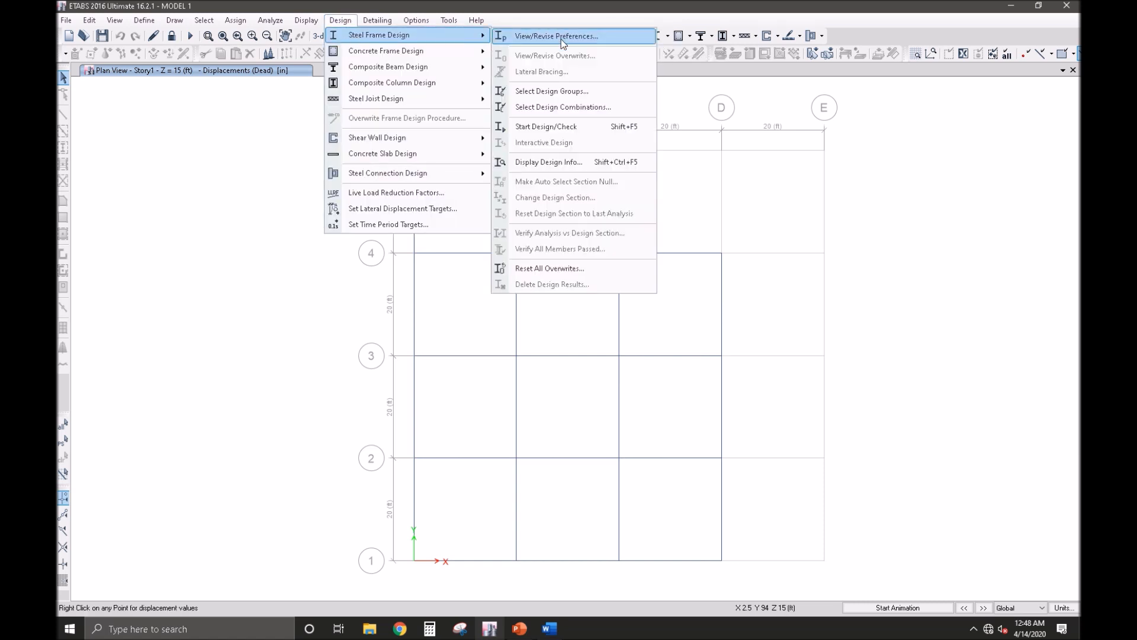
left_click(594, 132)
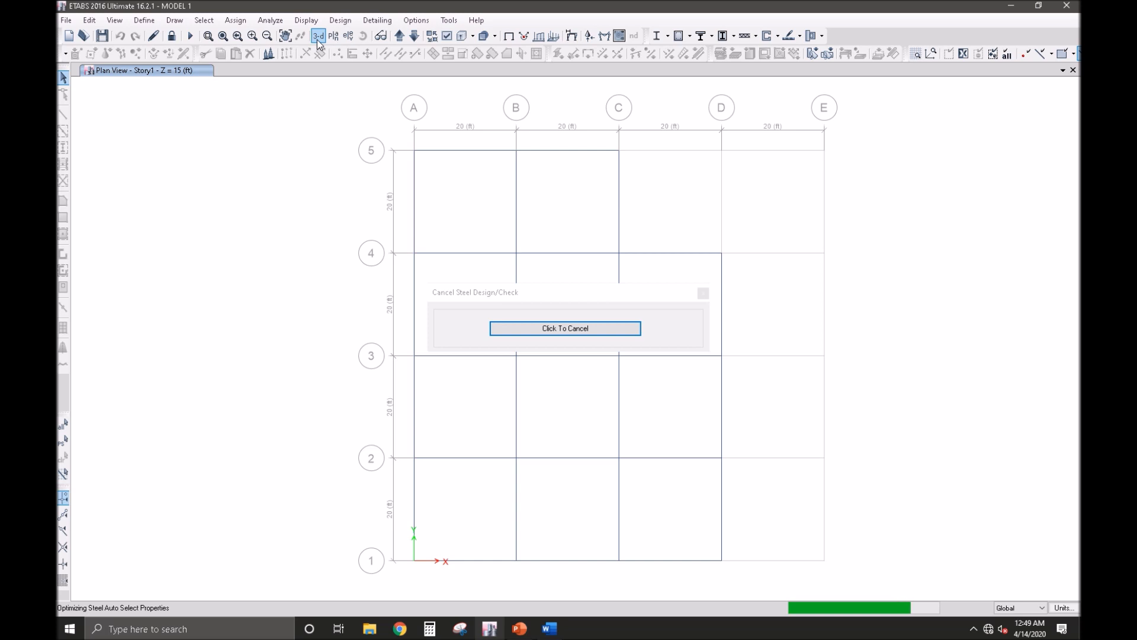
left_click(510, 298)
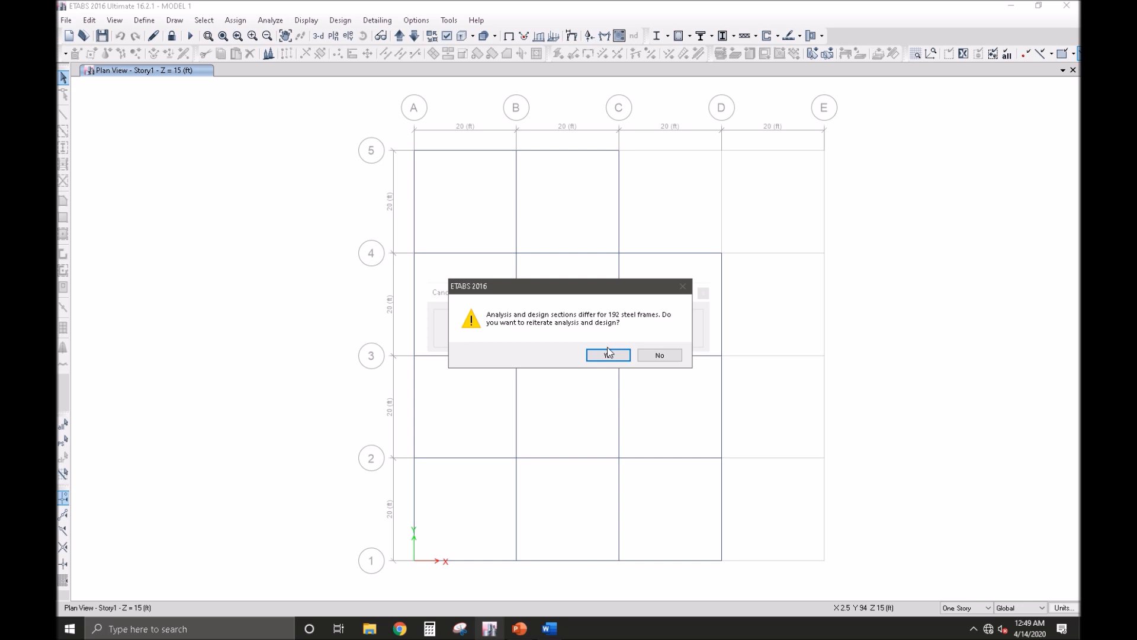
left_click(652, 357)
left_click(644, 354)
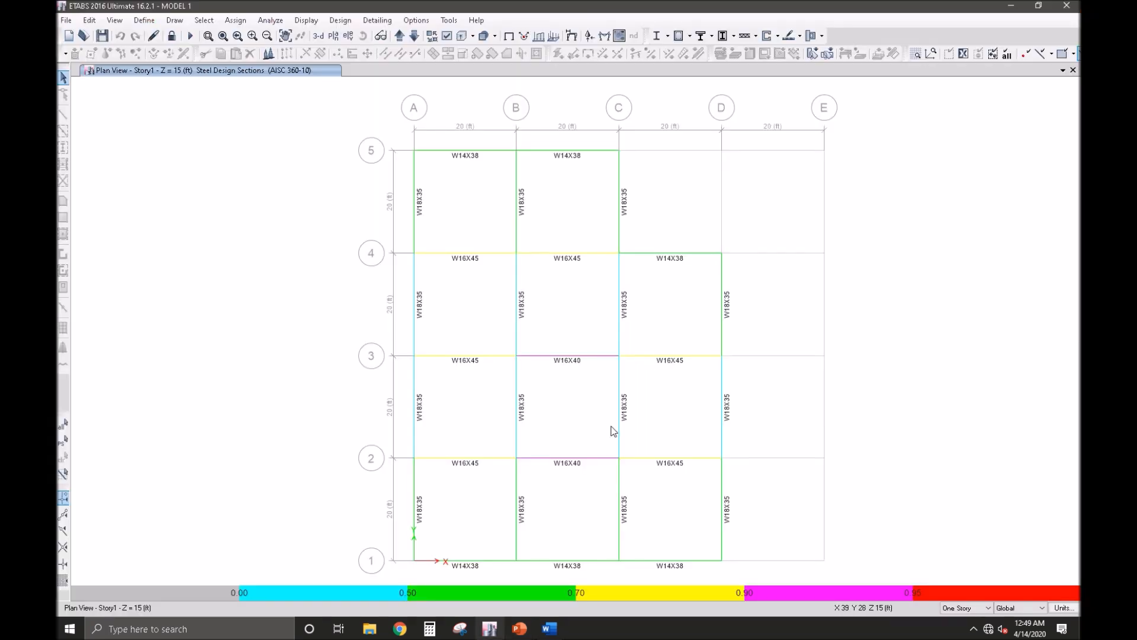
Step: View the design sections in 3D and check the stress check information of the Story4 grid D beam between grids 2 and 3
left_click(319, 37)
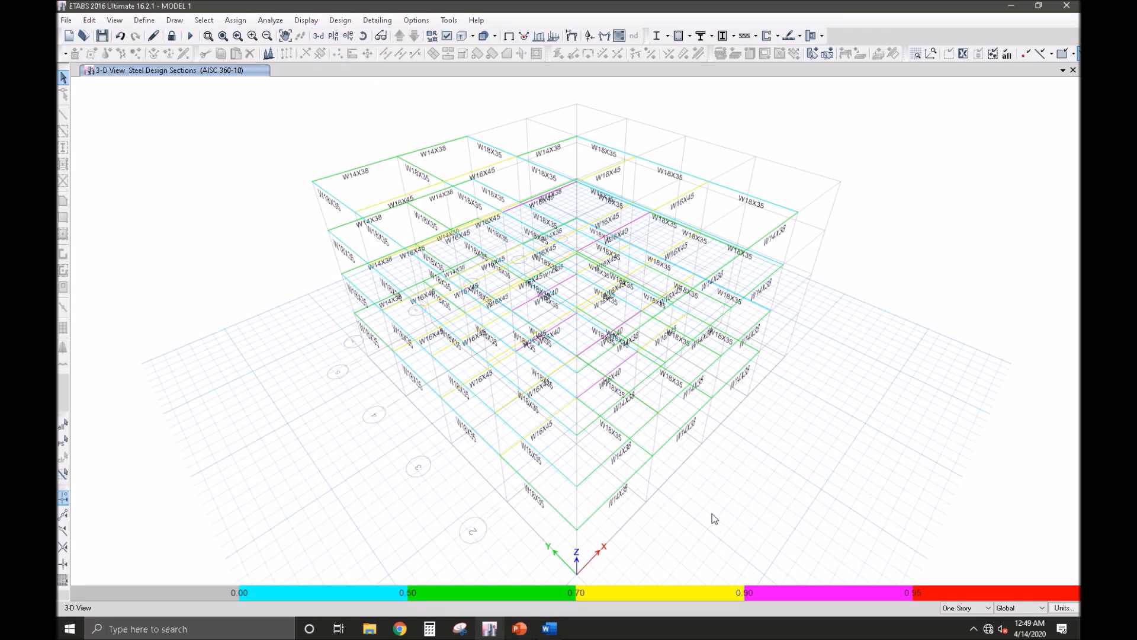
middle_click_drag(674, 499, 647, 527, "shift")
middle_click_drag(573, 496, 717, 512, "shift")
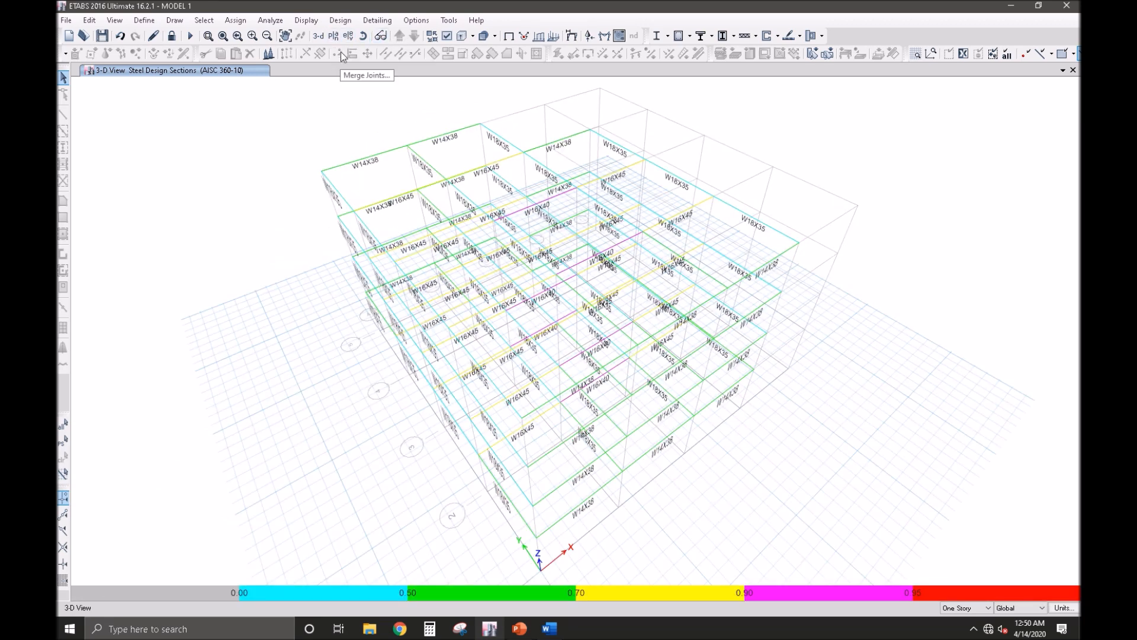
right_click(676, 180)
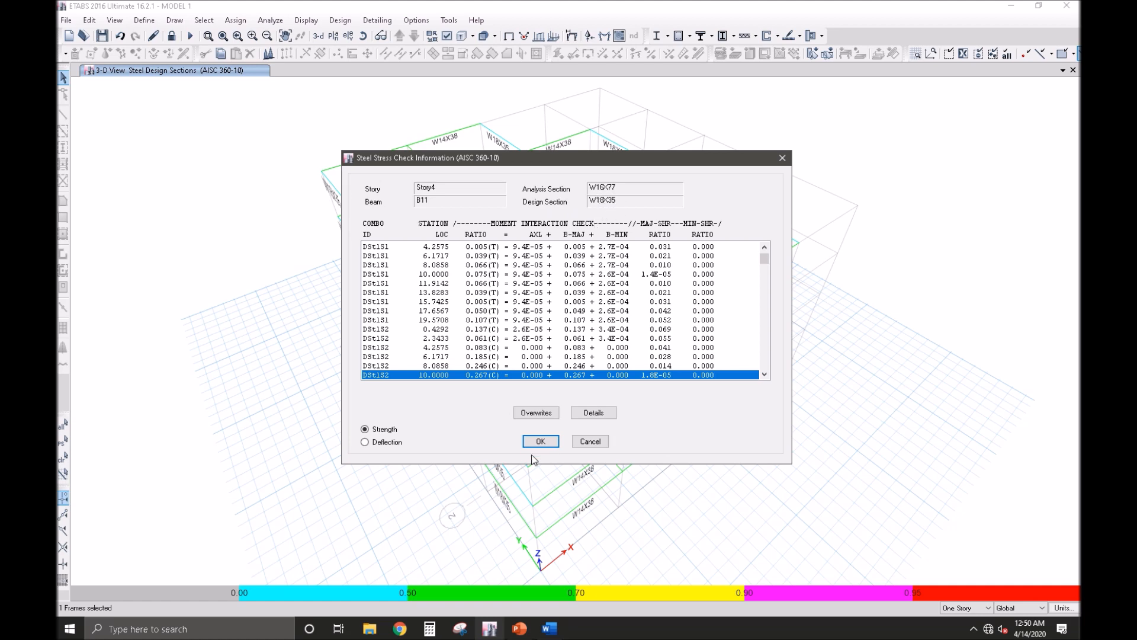
left_click(548, 439)
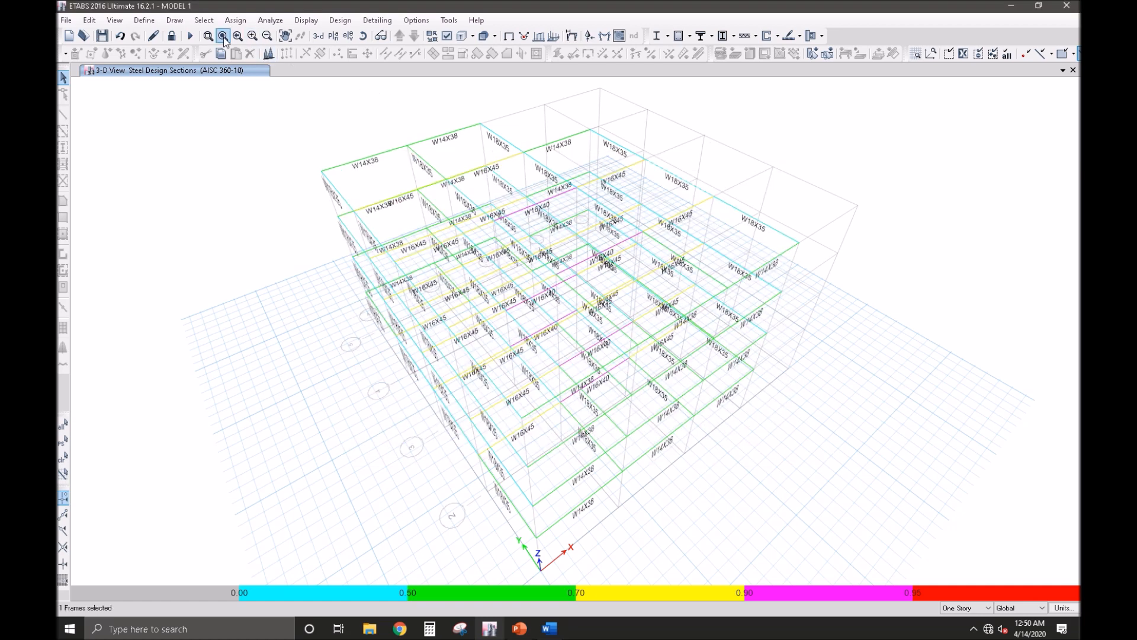
Step: Rerun the analysis, repeat the steel frame design check, and accept reiterating the analysis and design
left_click(191, 37)
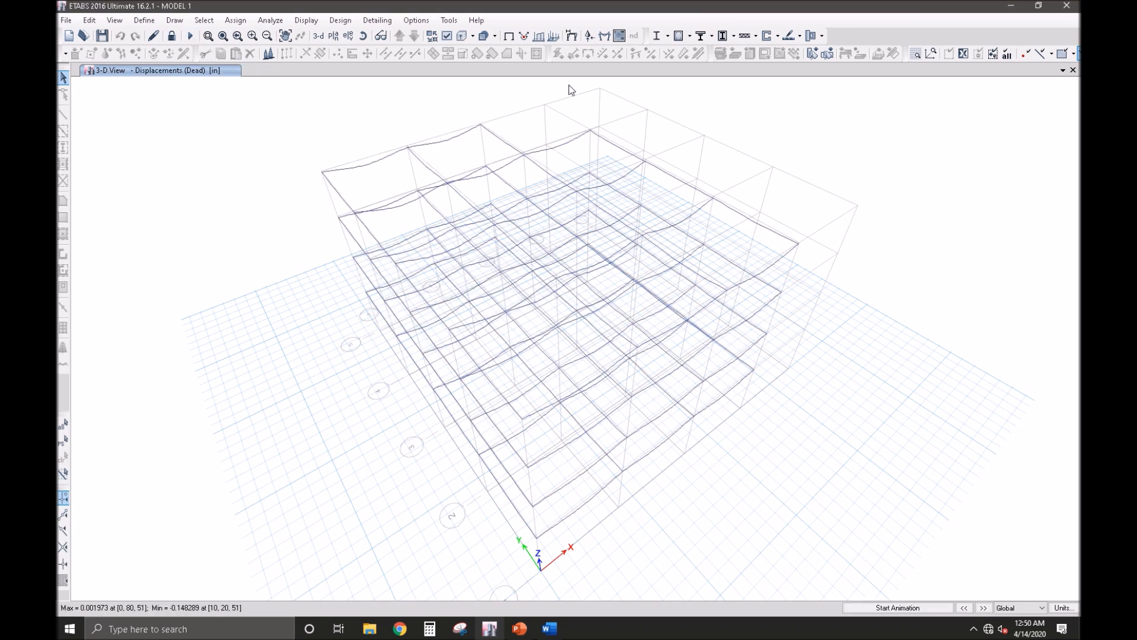
left_click(658, 36)
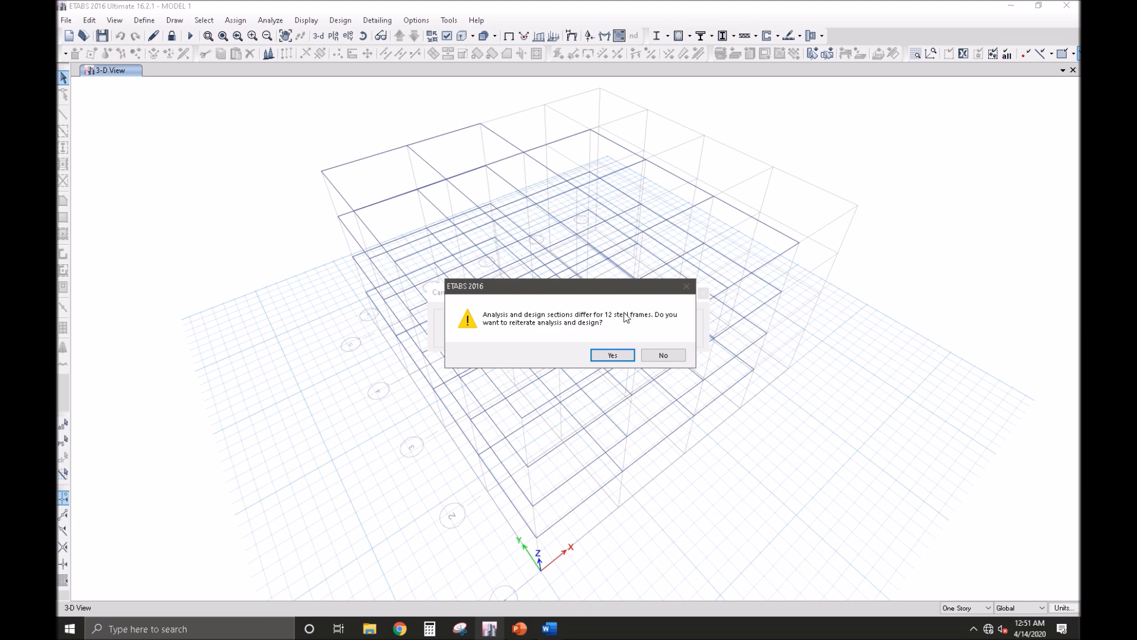
left_click(605, 357)
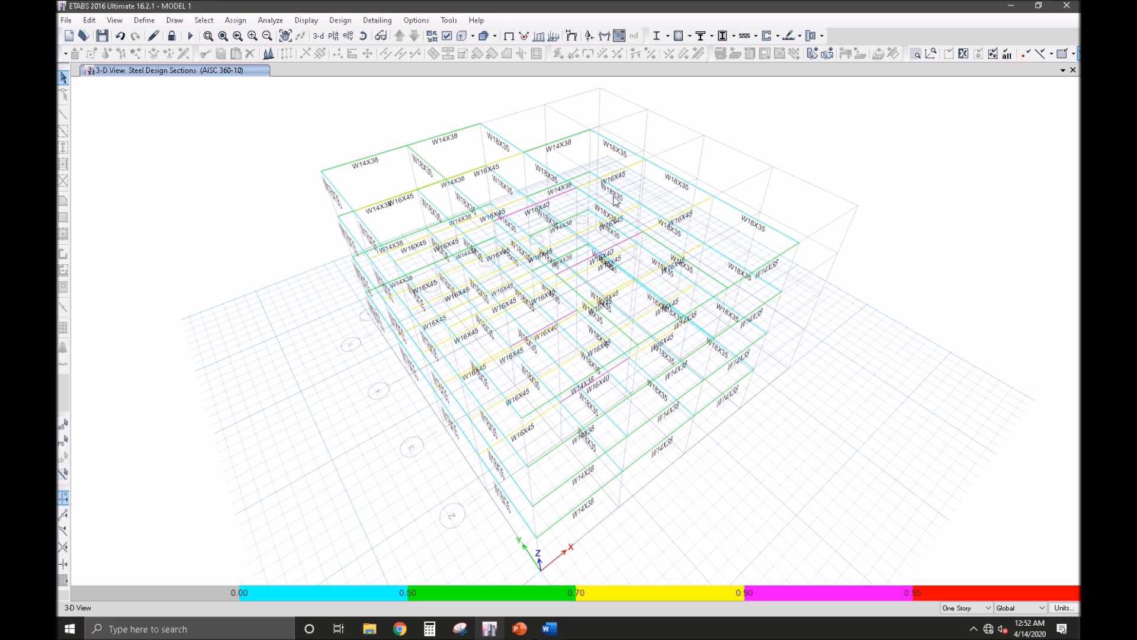
Step: Verify the analysis sections against the design sections for the steel frames
left_click(668, 36)
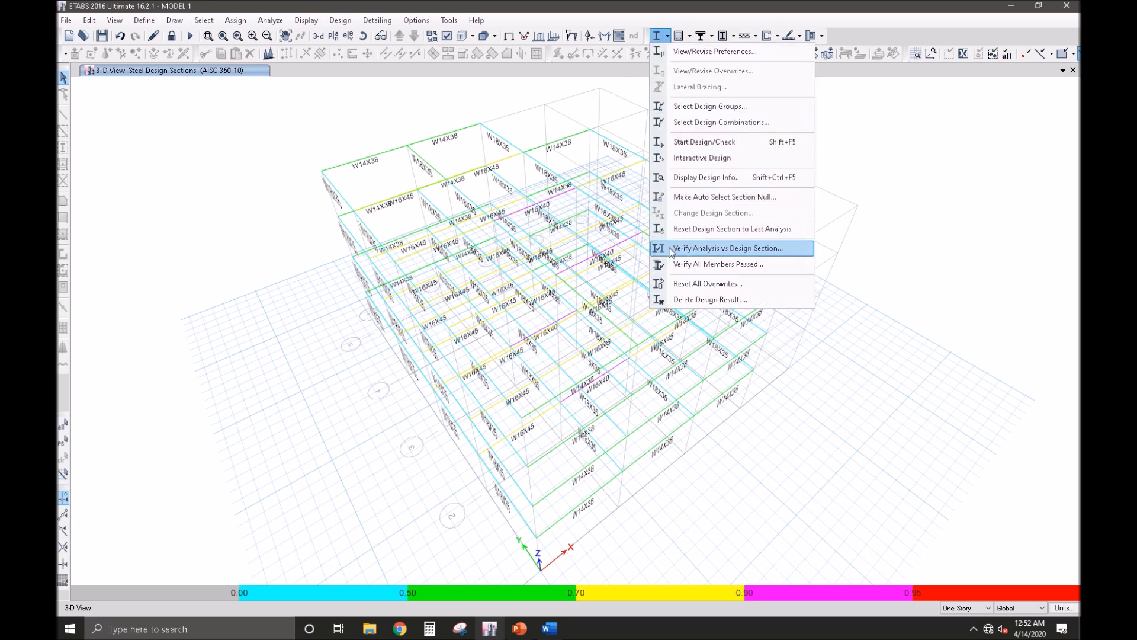
left_click(756, 259)
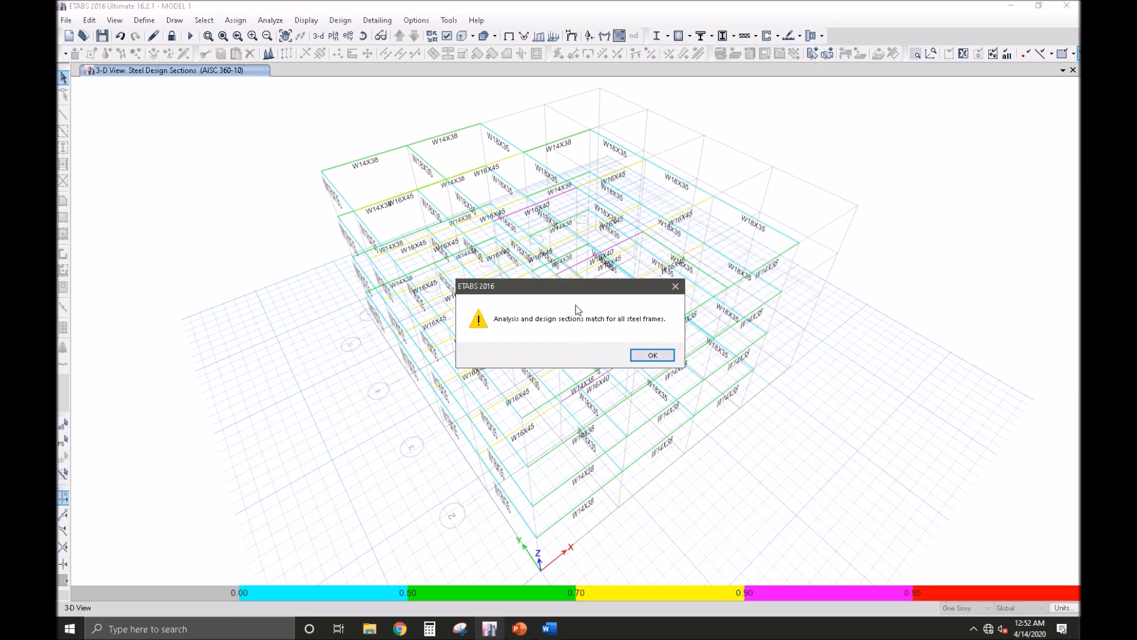
left_click(652, 355)
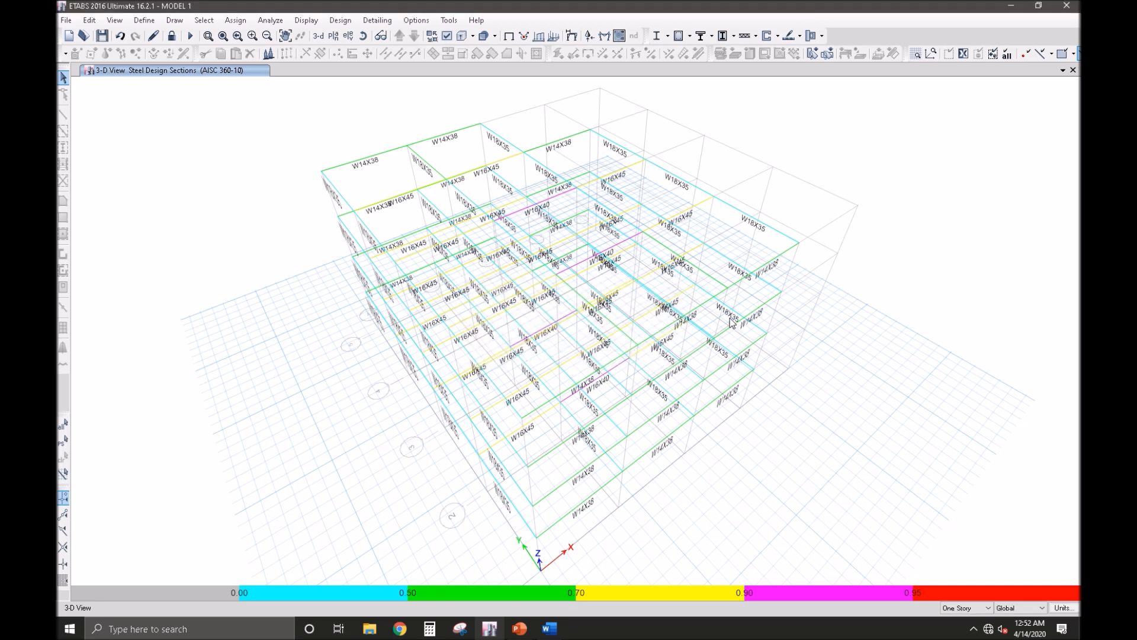
Step: Review the steel design sections in the Story4 plan view and in the 3D view
left_click(334, 36)
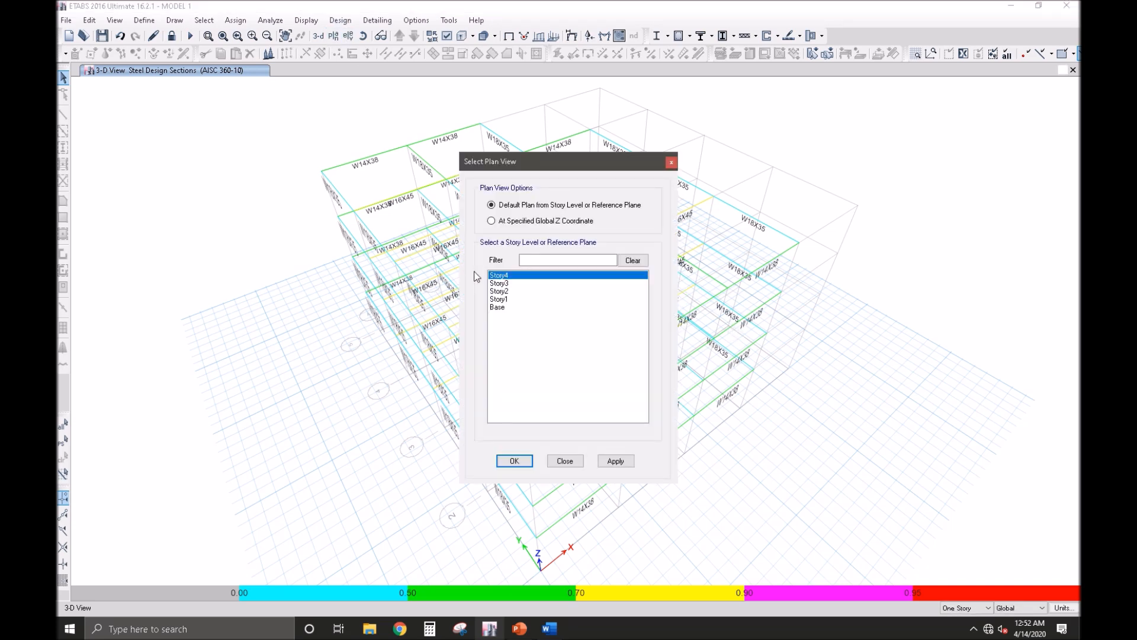
left_click(524, 459)
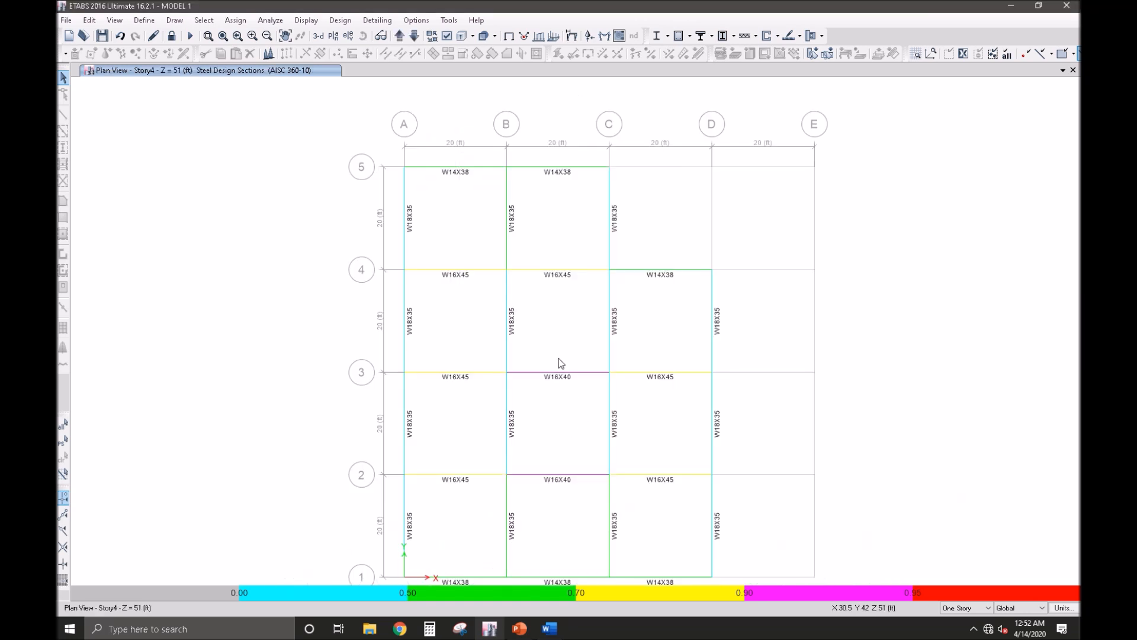
middle_click_drag(545, 341, 542, 329)
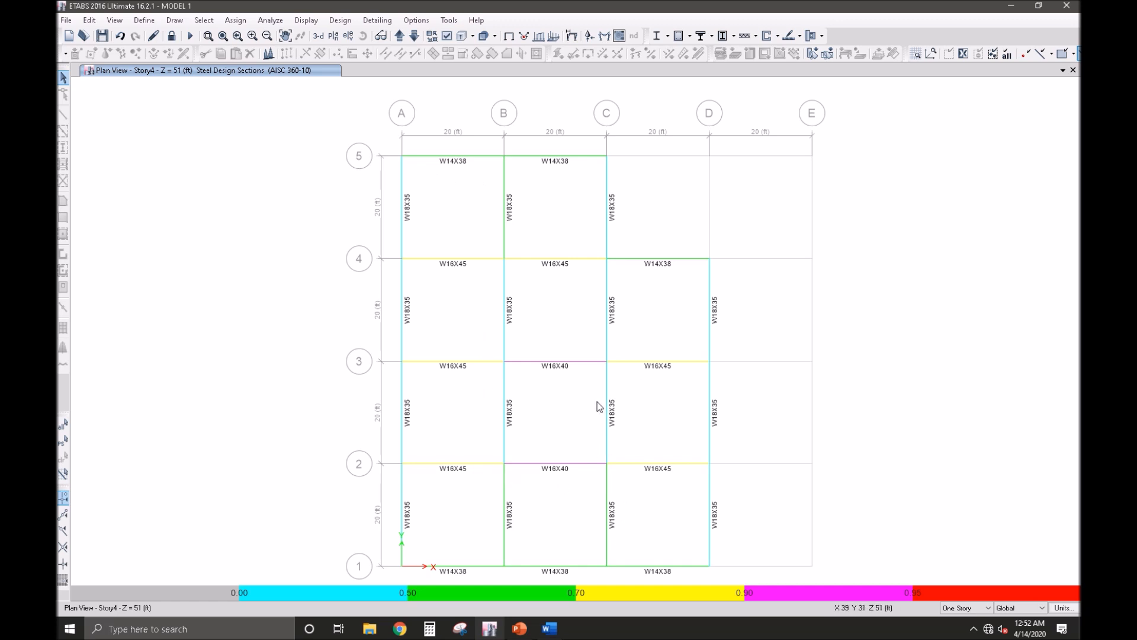
left_click(319, 35)
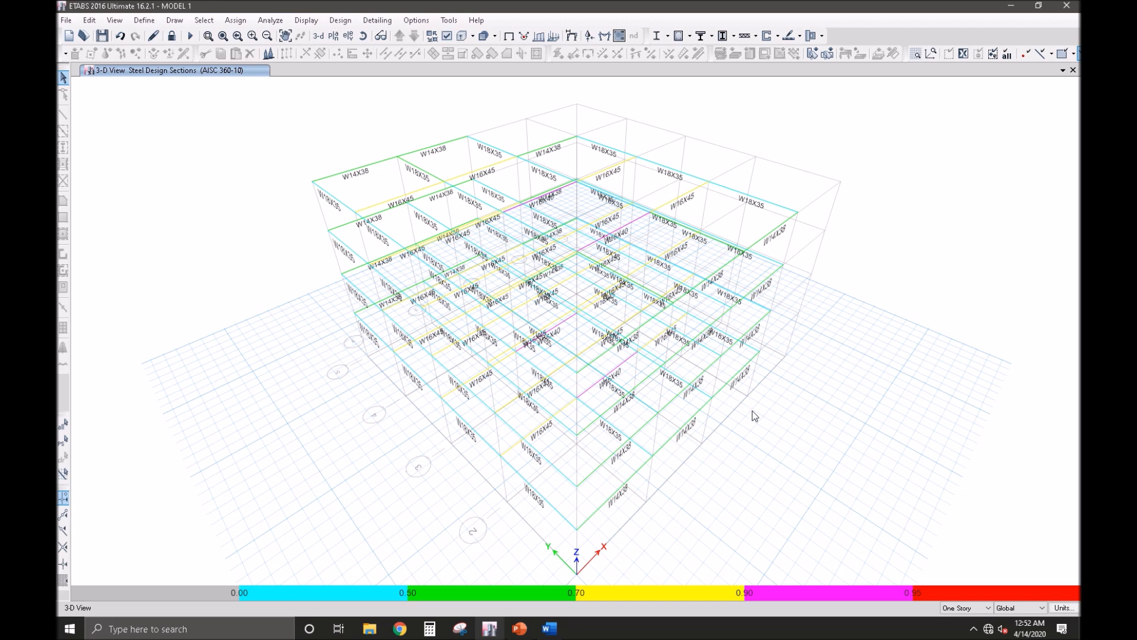
middle_click_drag(758, 440, 752, 419, "shift")
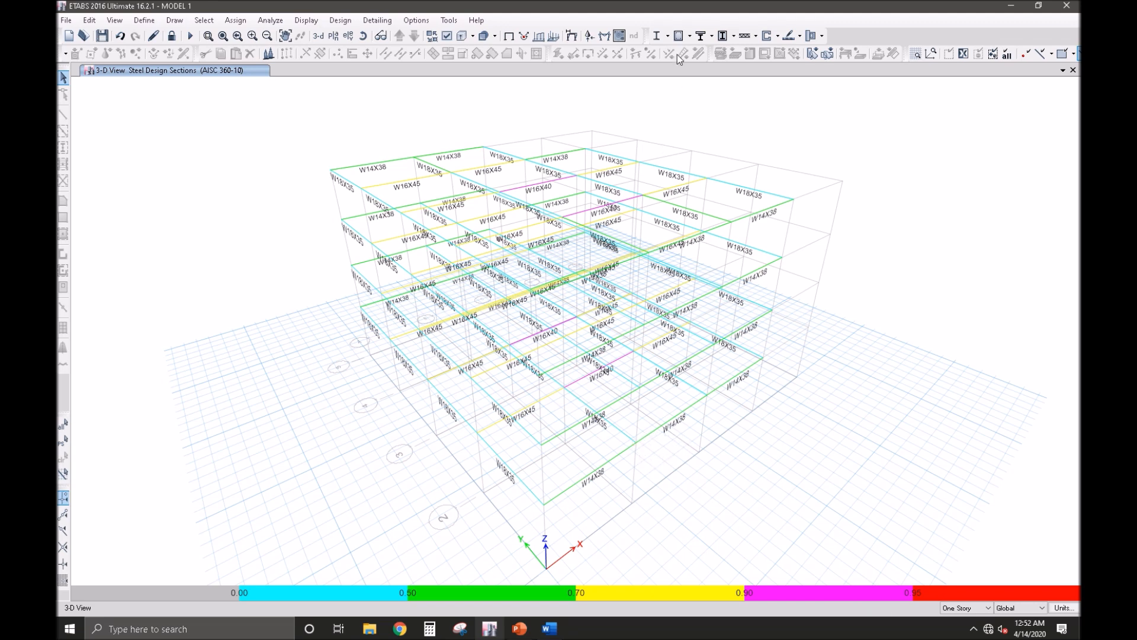
Step: Verify that all steel frame members pass the stress and capacity check
left_click(668, 35)
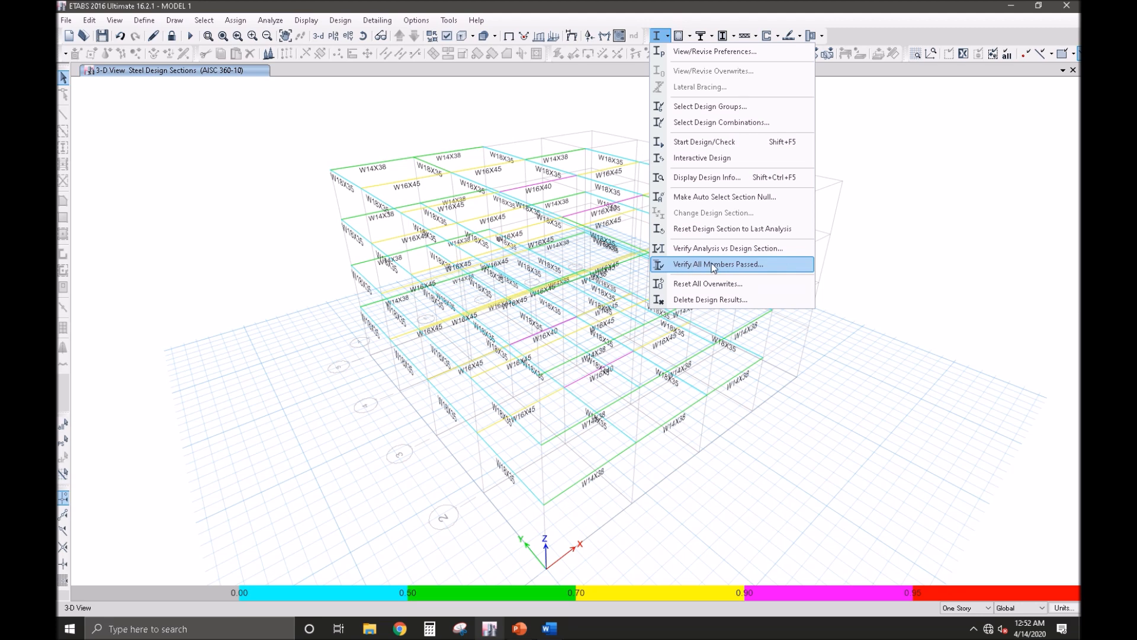
left_click(772, 267)
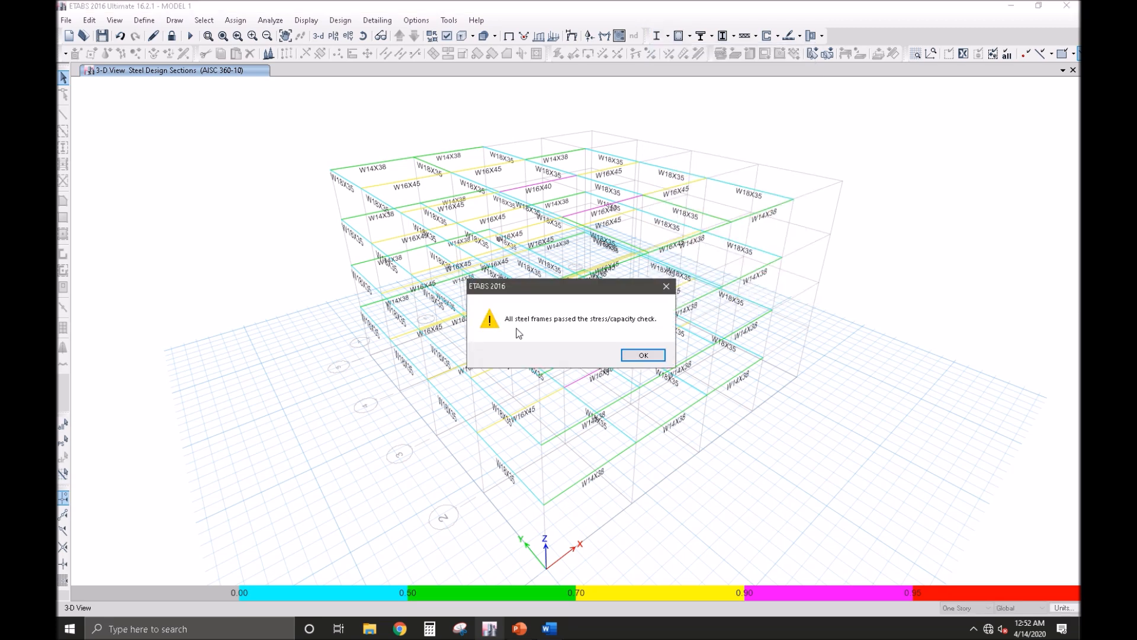
left_click(644, 356)
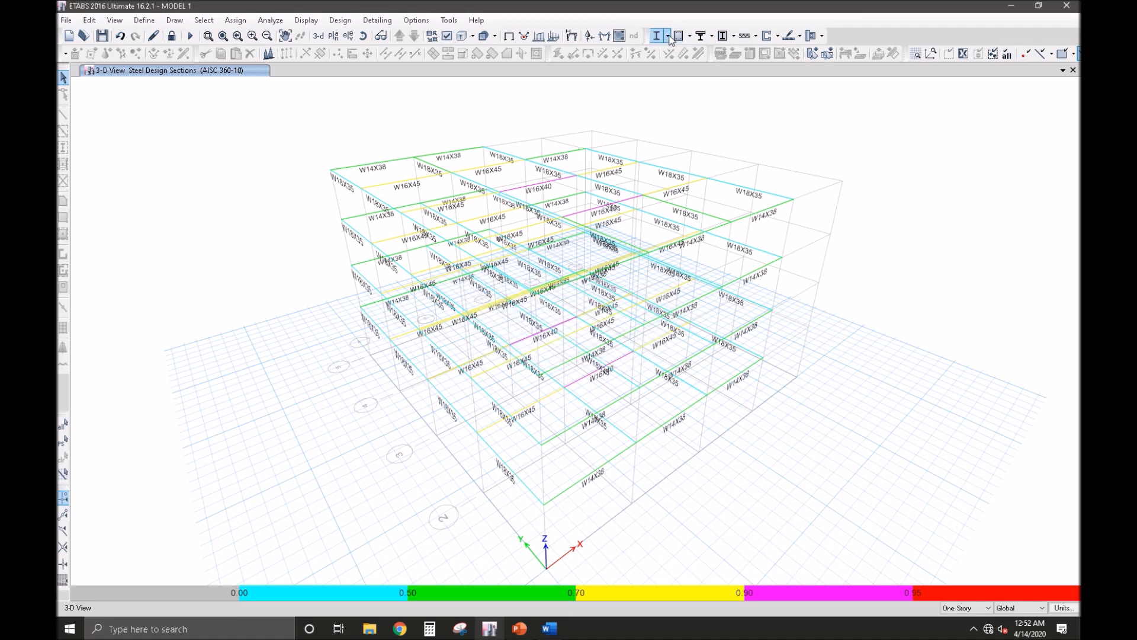
Step: Display the steel design output as P-M Ratio Colors & Values and examine the beam ratios in 3D
left_click(670, 37)
left_click(698, 177)
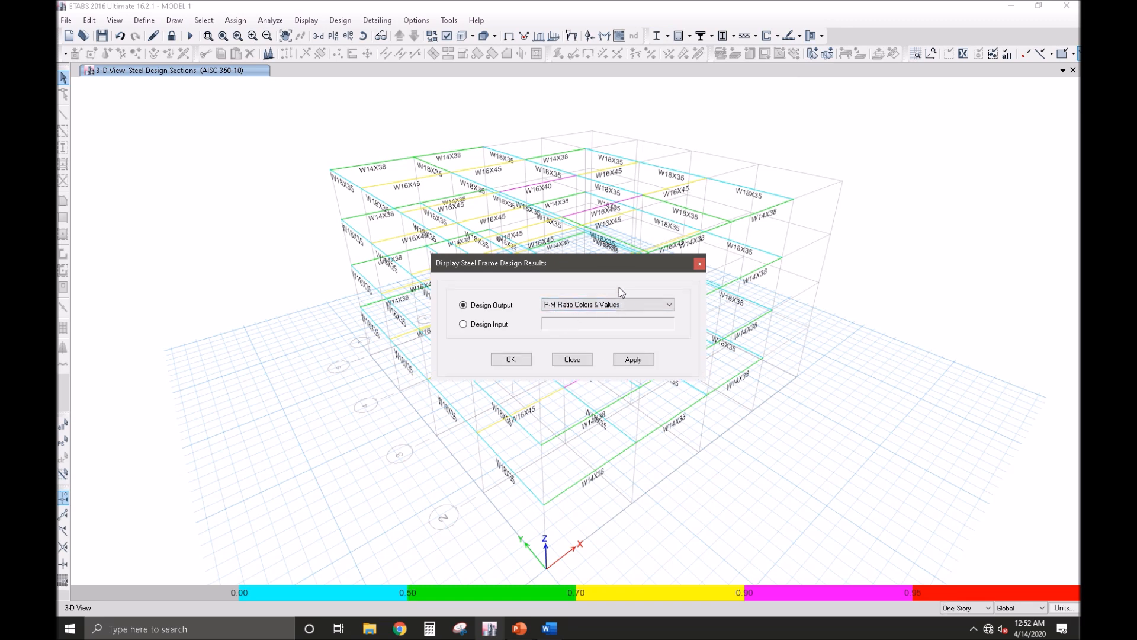
left_click(530, 358)
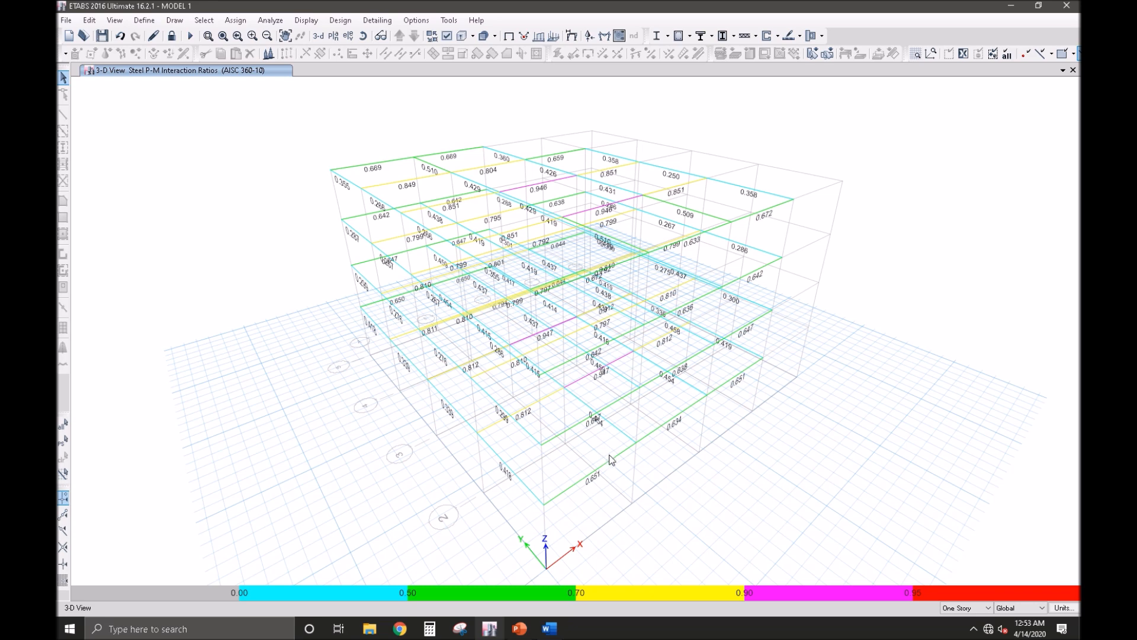
middle_click_drag(610, 465, 585, 478, "shift")
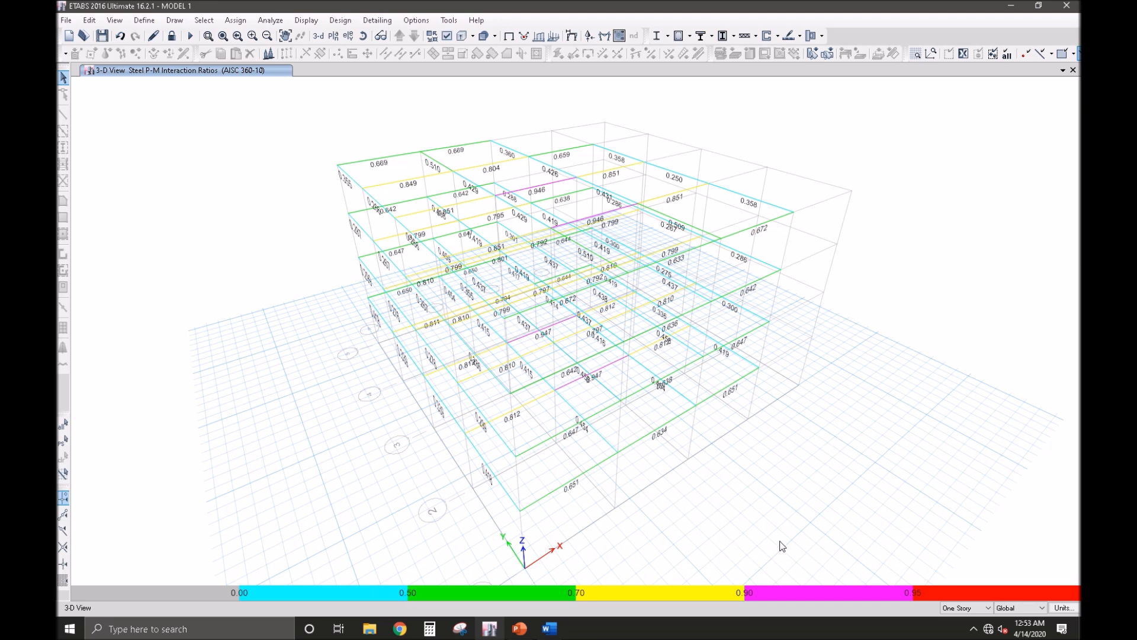
middle_click_drag(666, 548, 690, 543, "shift")
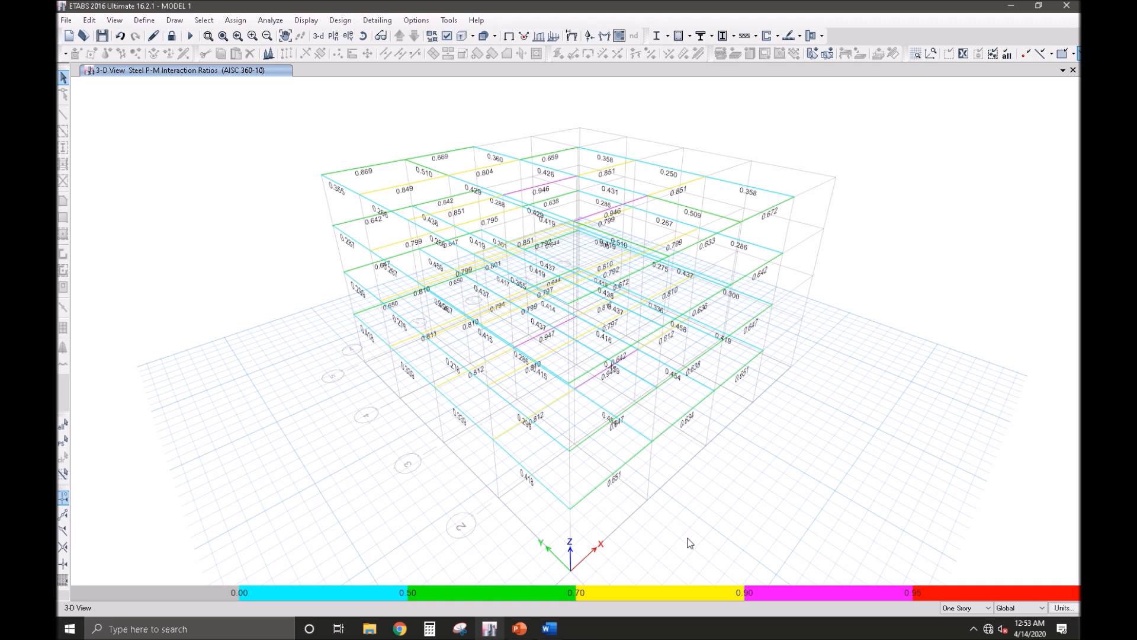